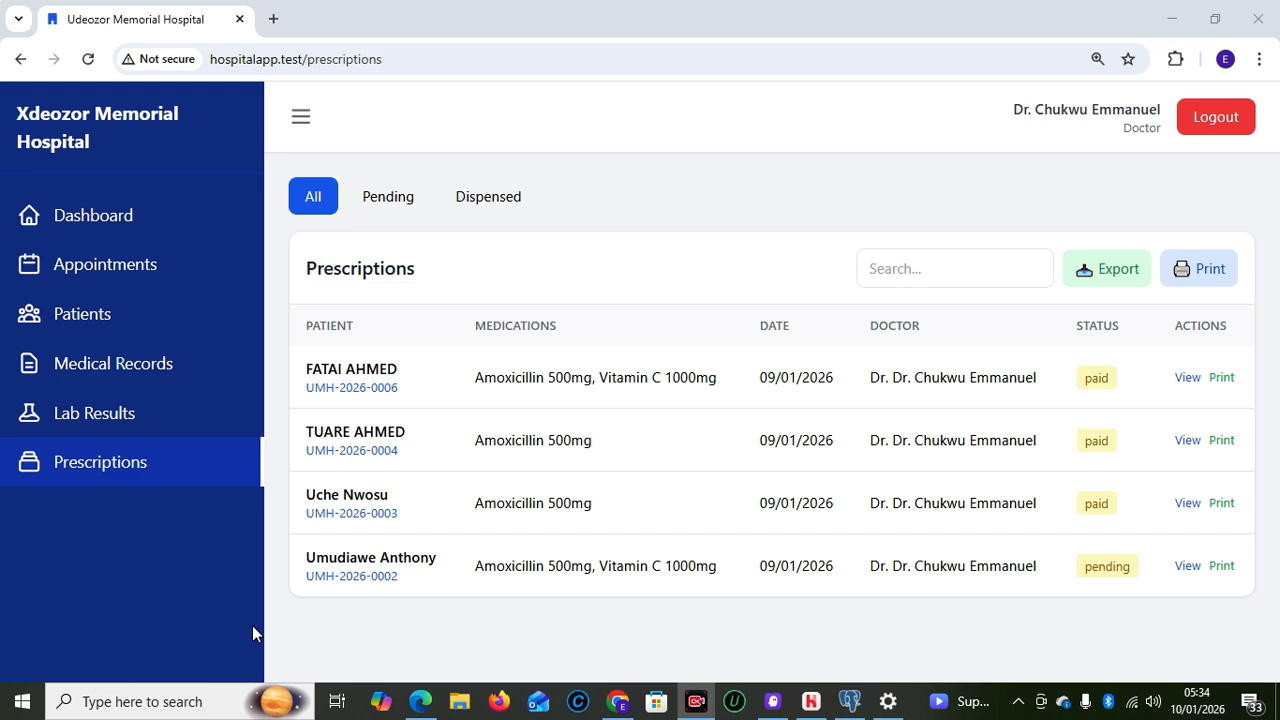
Bring the receptionist's Edge window with the Appointments list to the front
mouse_move(618, 701)
click(598, 615)
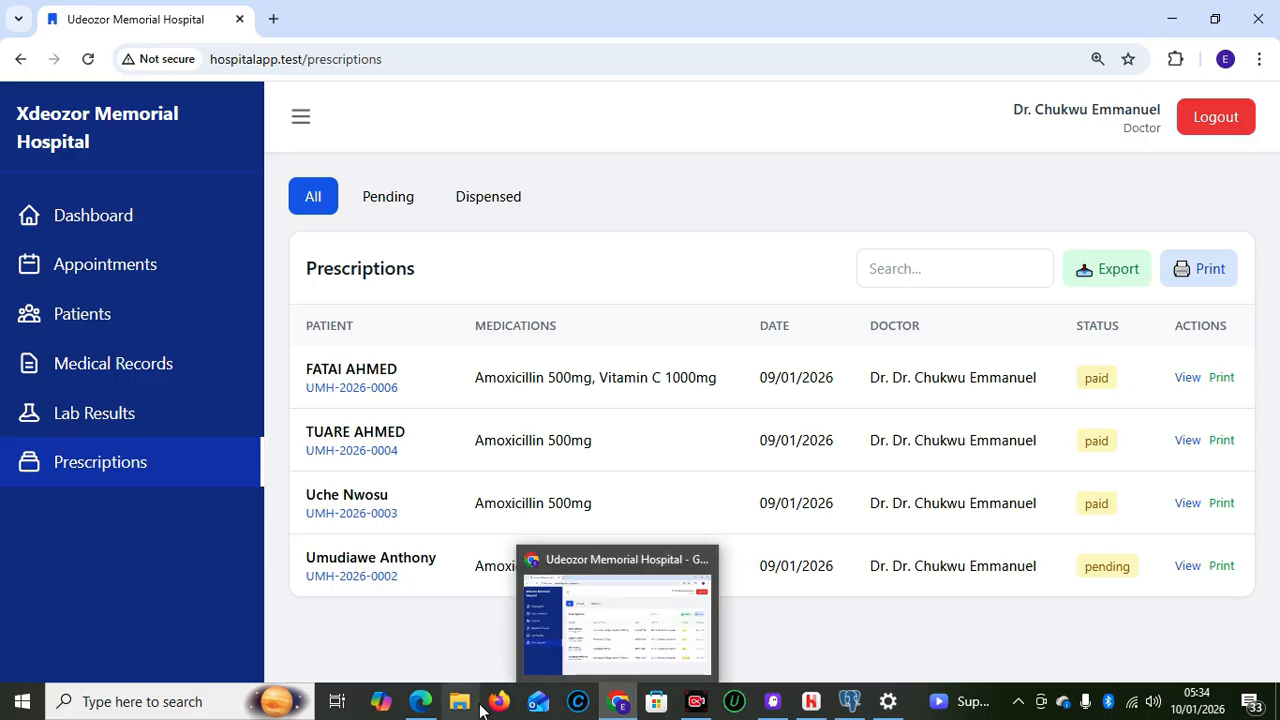
mouse_move(420, 701)
click(403, 630)
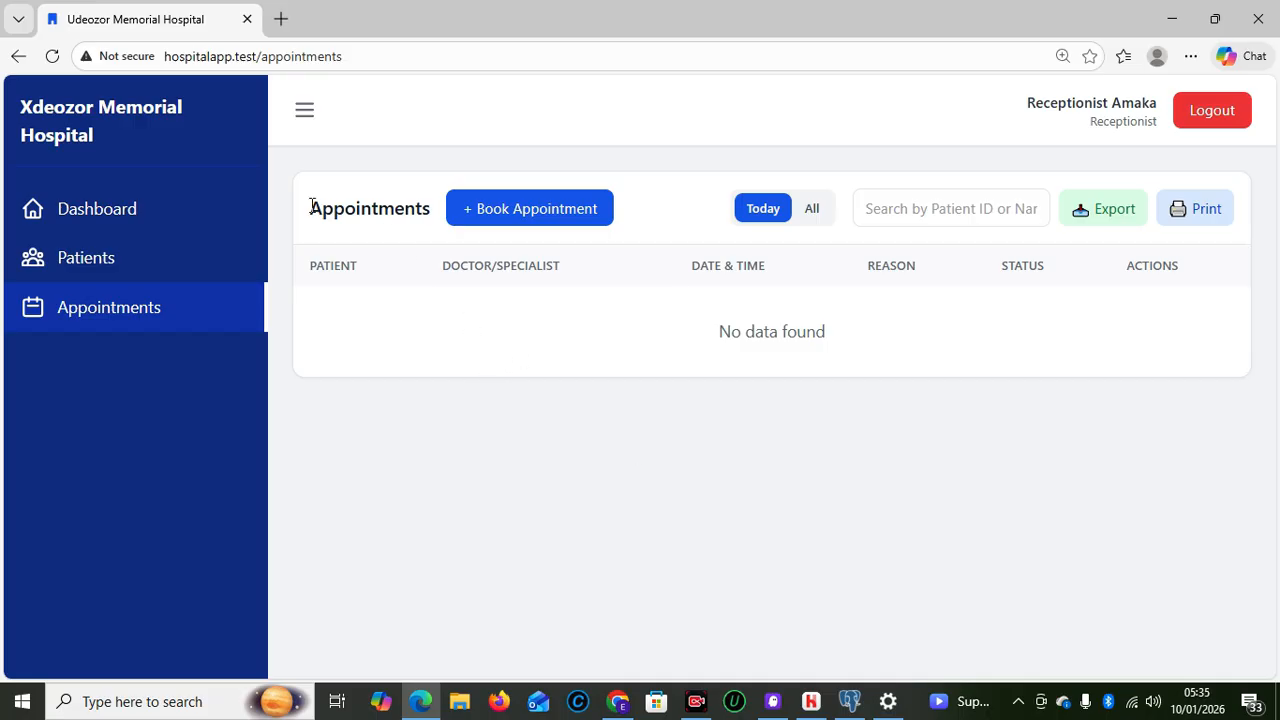
Open the reception dashboard, scroll through it, and log the receptionist out
click(110, 216)
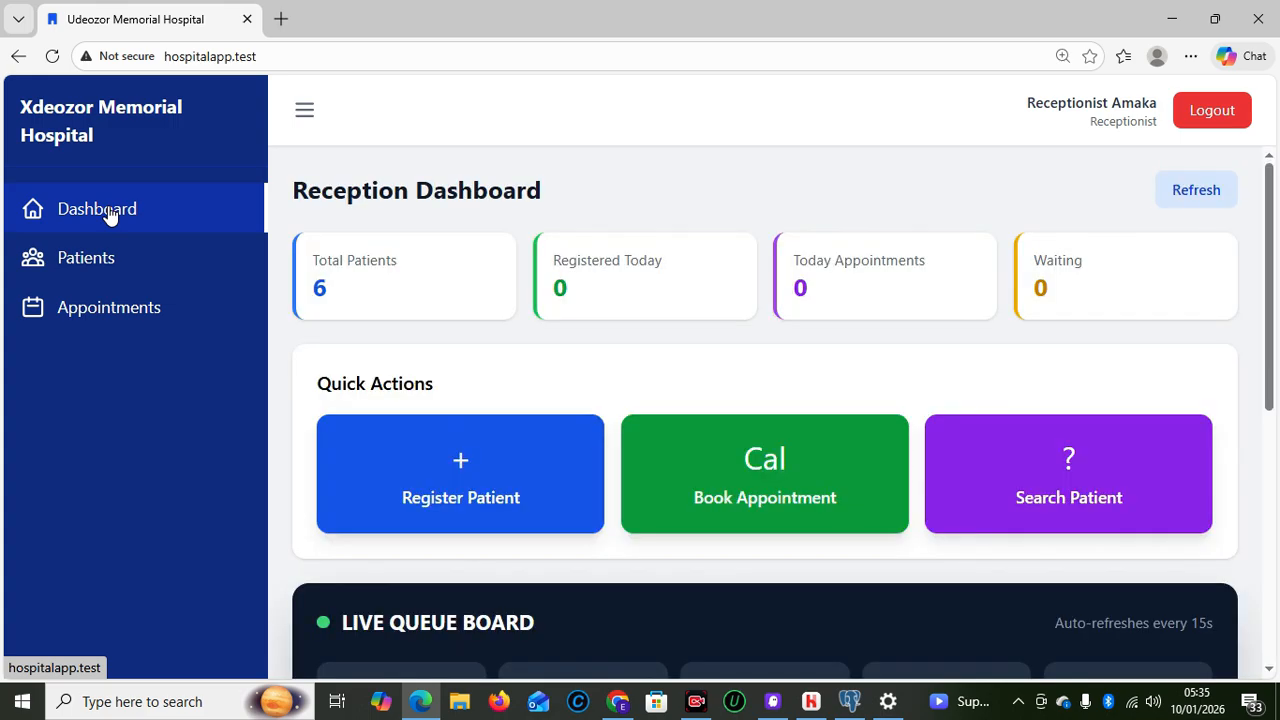
drag(1275, 307, 1277, 378)
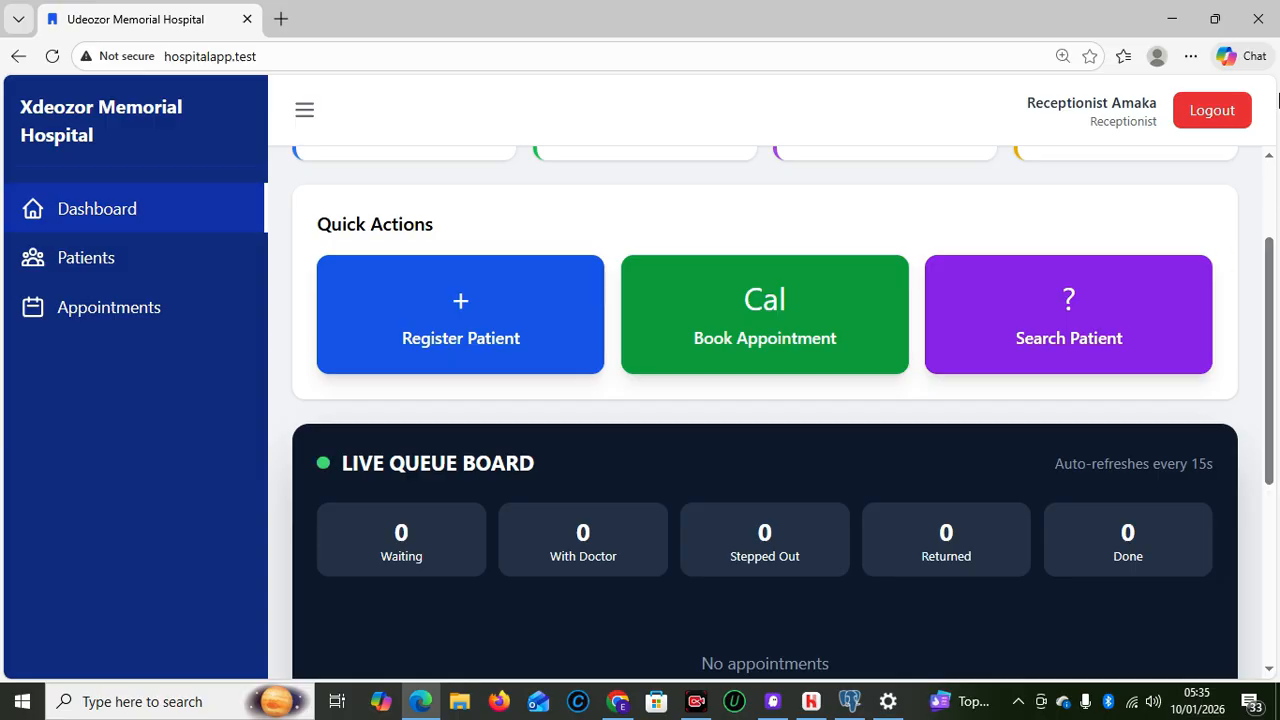
click(1212, 112)
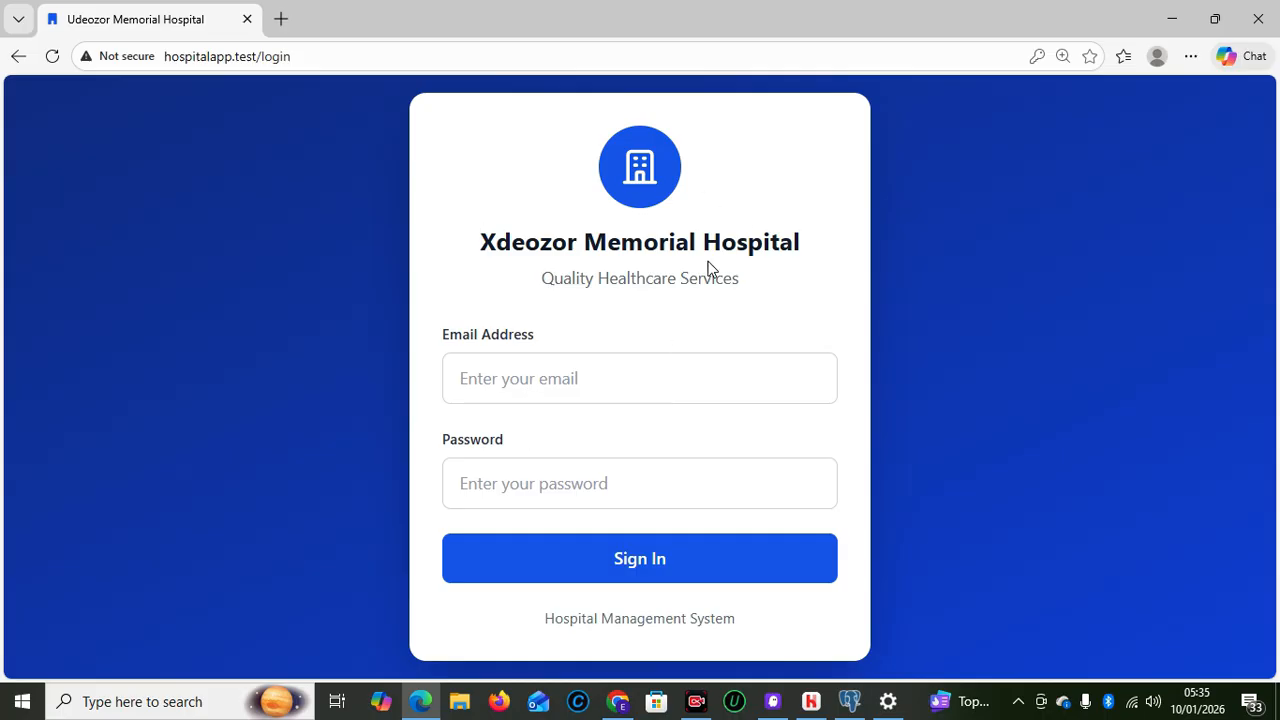
Sign in with the saved reception login to reach the Reception Dashboard
click(523, 380)
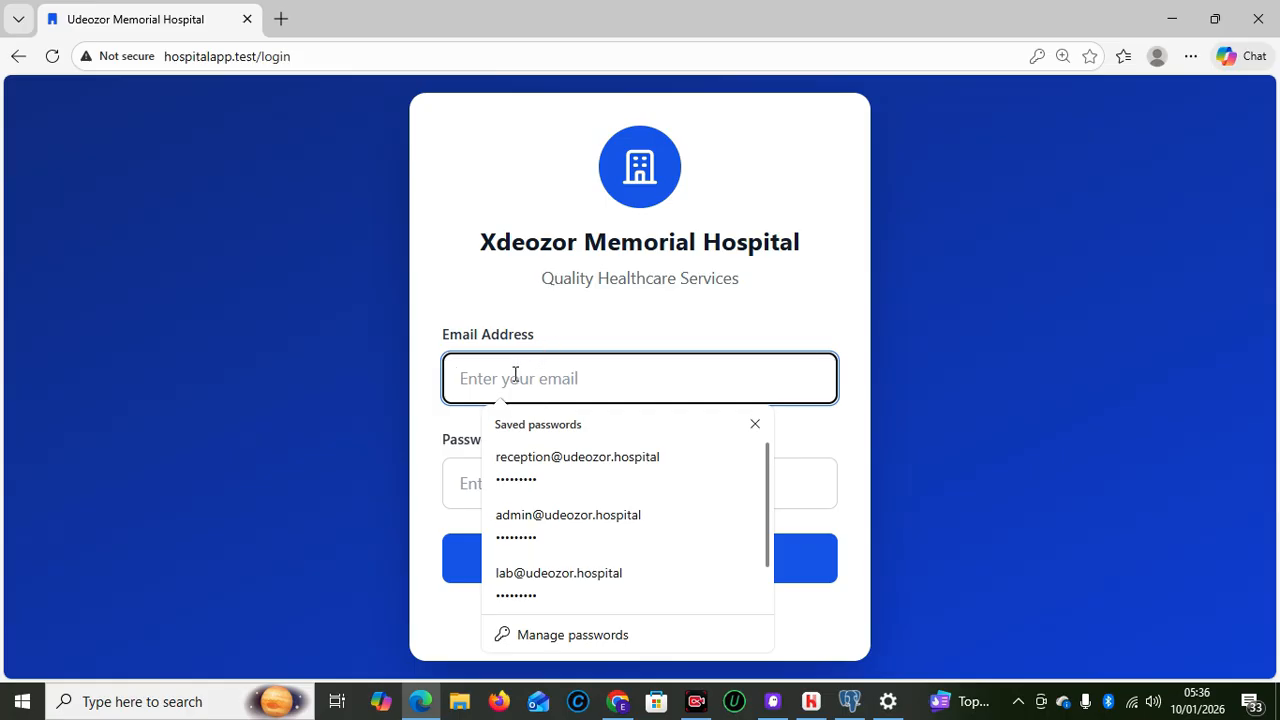
click(551, 474)
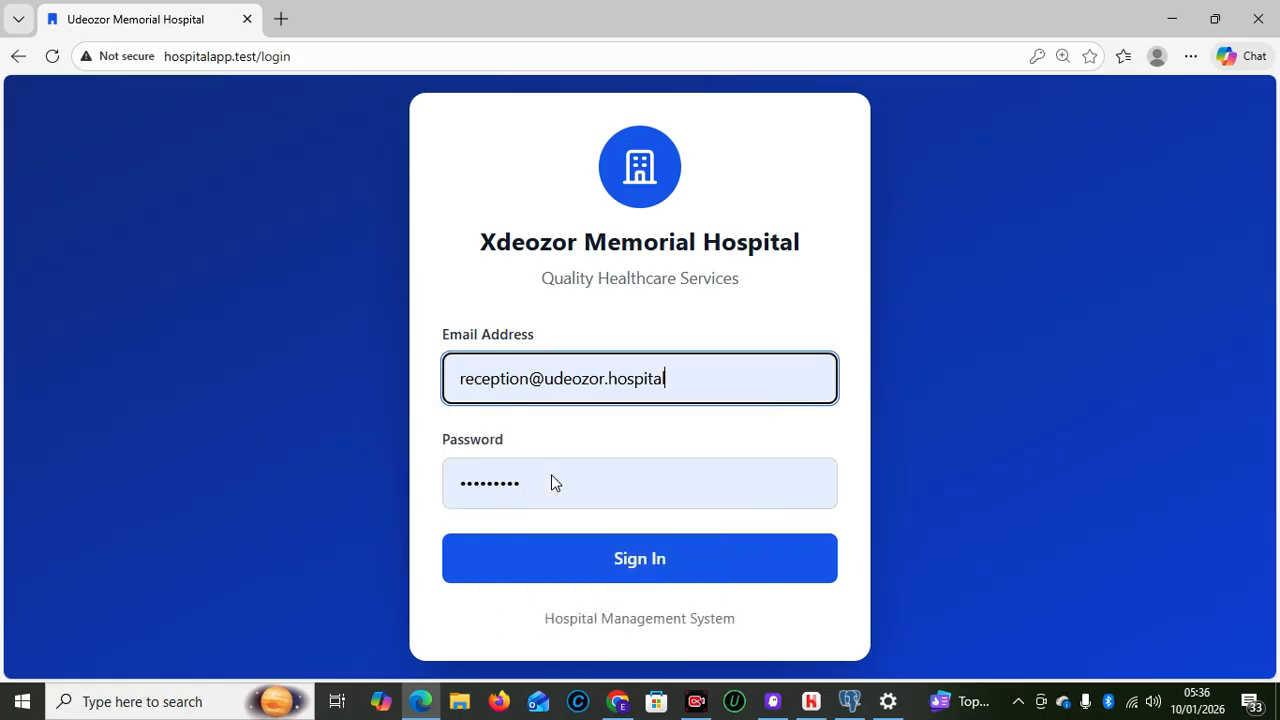
click(600, 570)
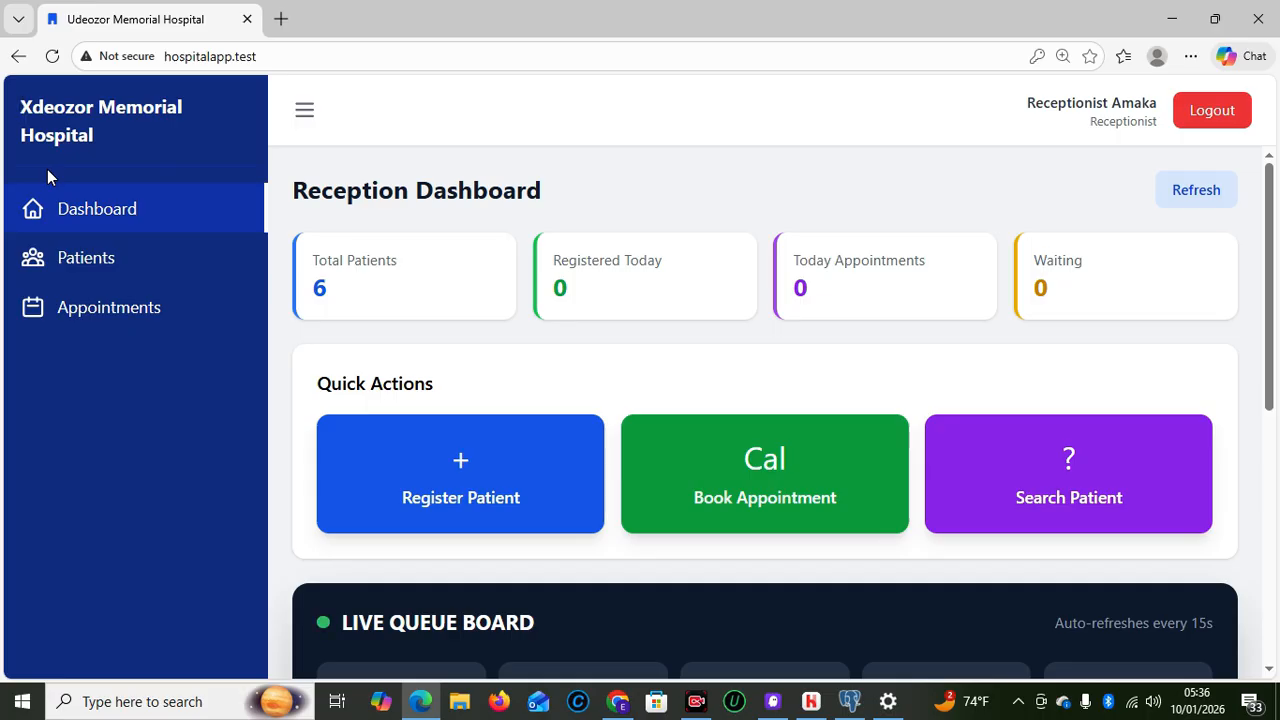
Log the doctor out in the Chrome window and sign in with the saved admin login
click(618, 700)
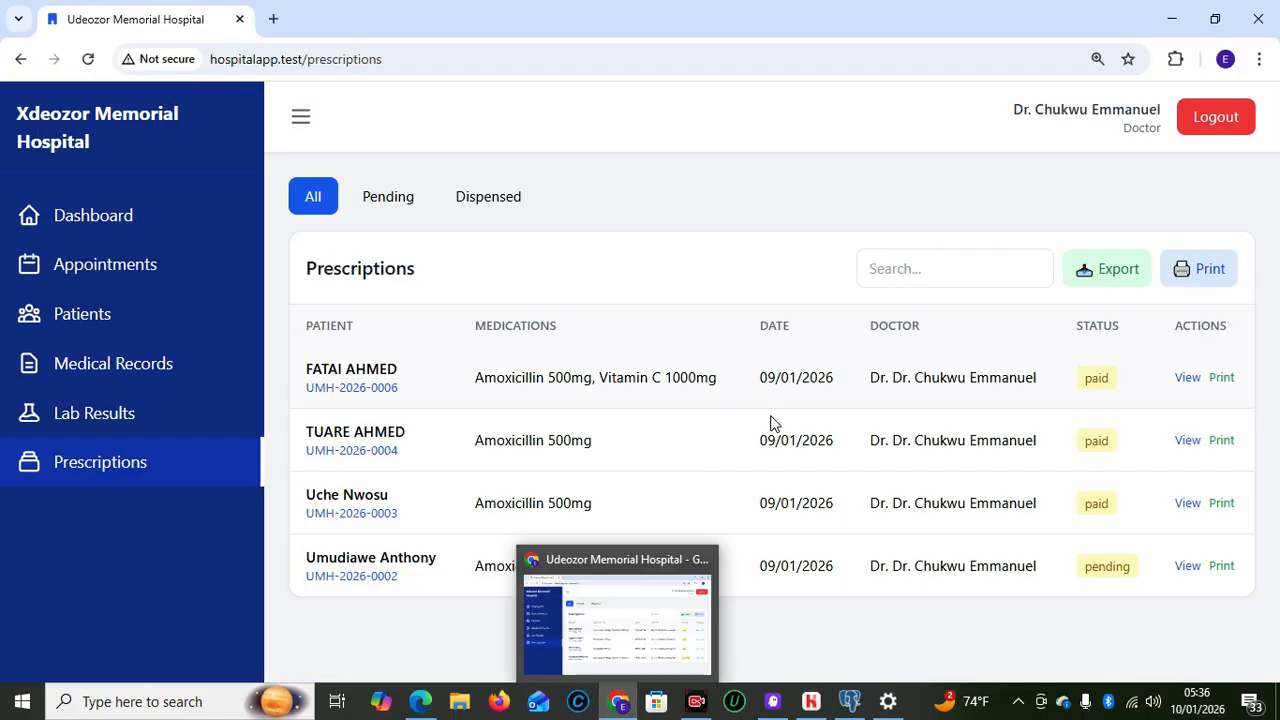
click(1200, 120)
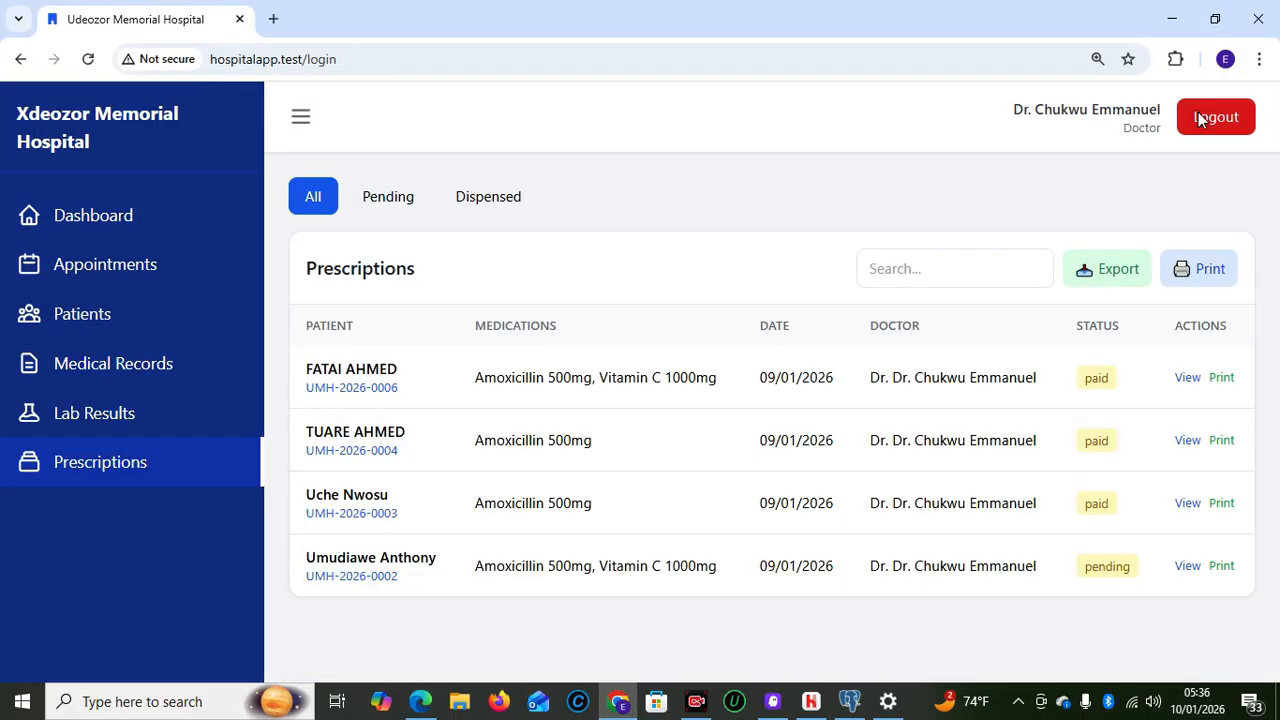
click(551, 402)
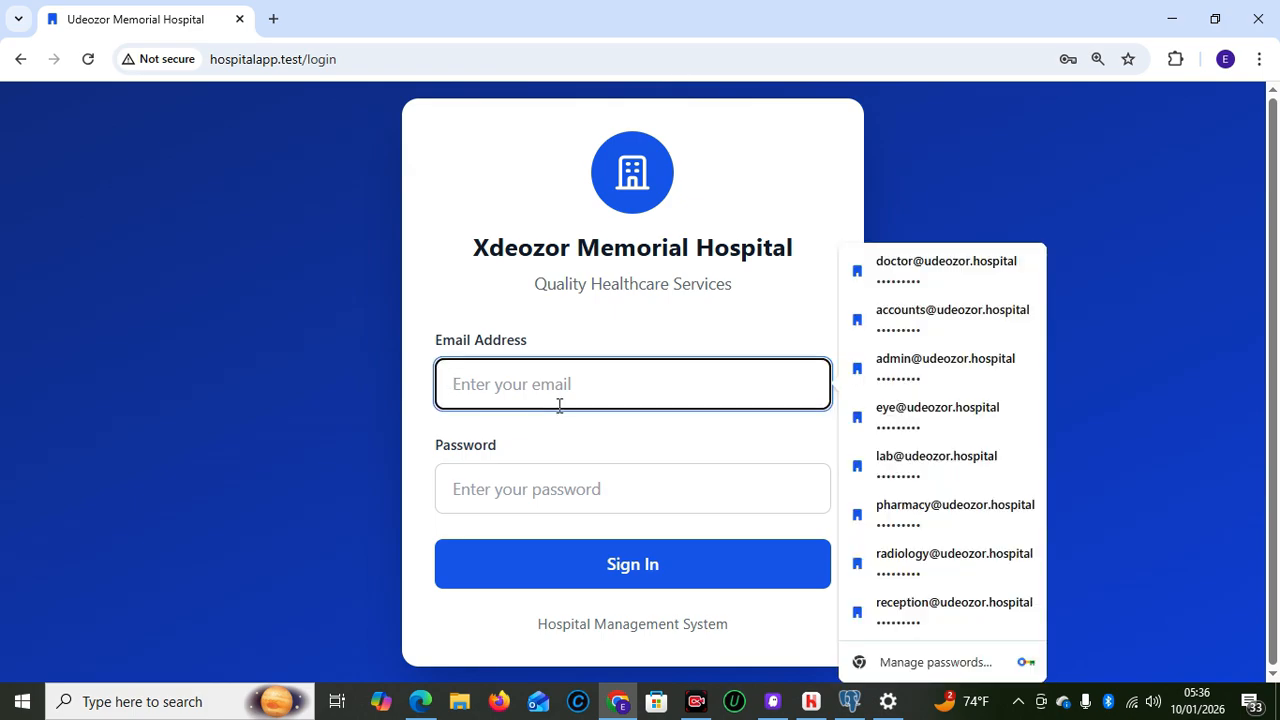
click(922, 378)
click(628, 560)
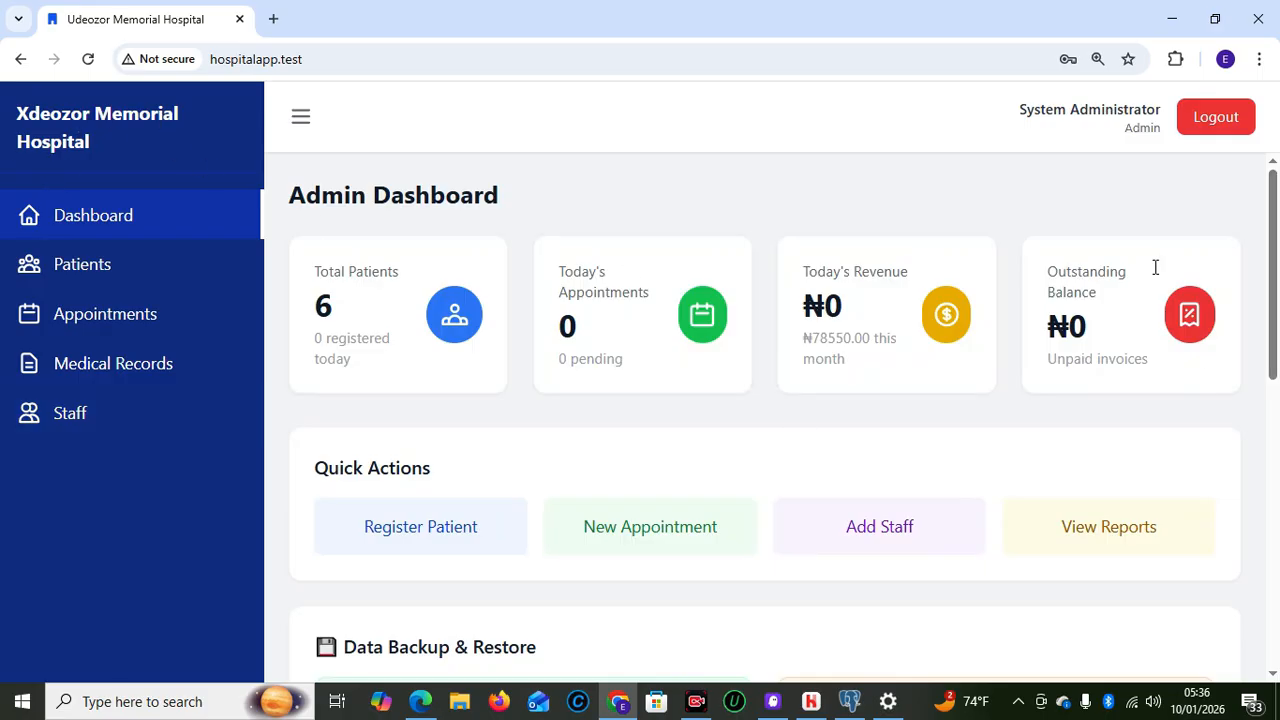
drag(1271, 258, 1276, 557)
Replace the hospital name's leading X so it reads 'Mdeozor Memorial Hospital', then save settings
click(421, 607)
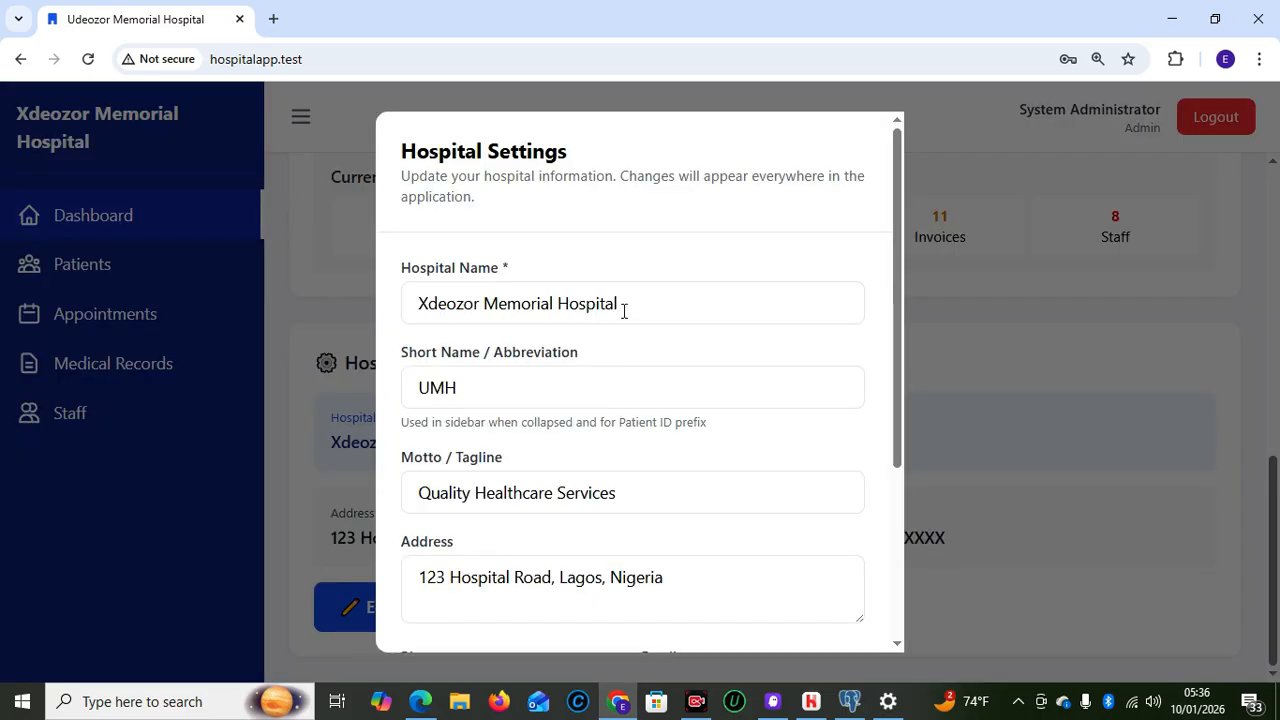
click(426, 304)
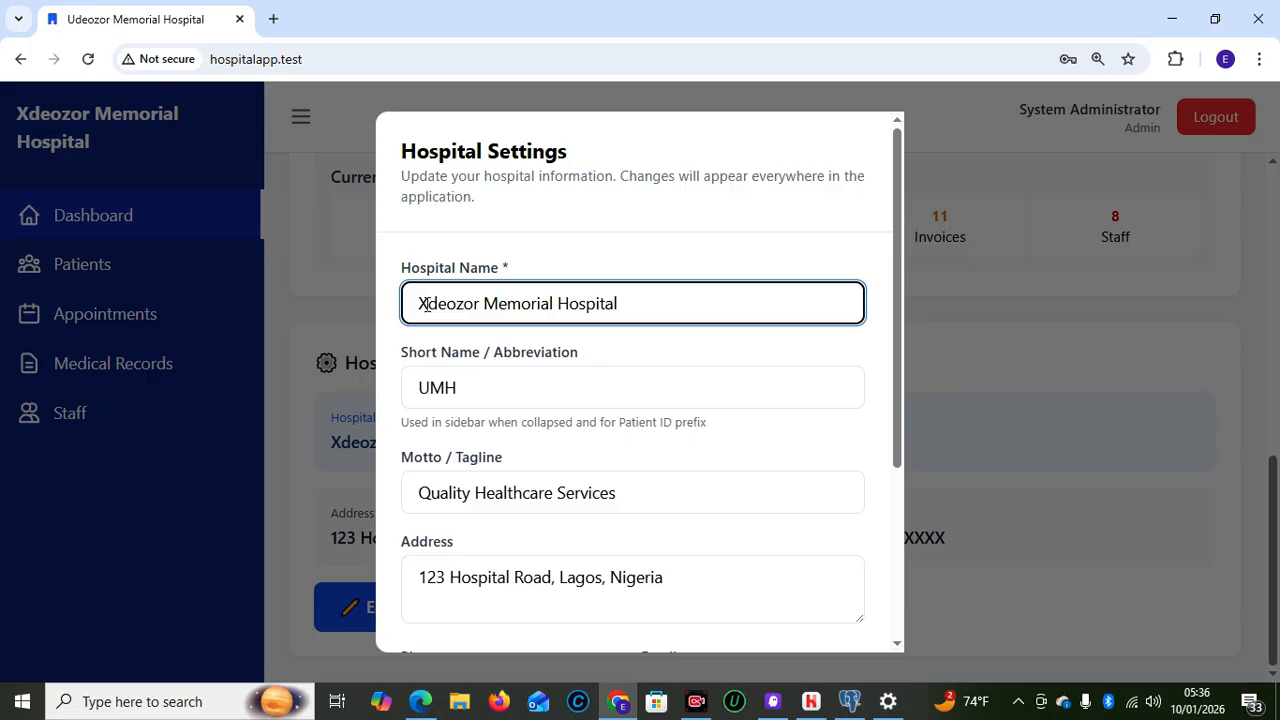
key(BackSpace)
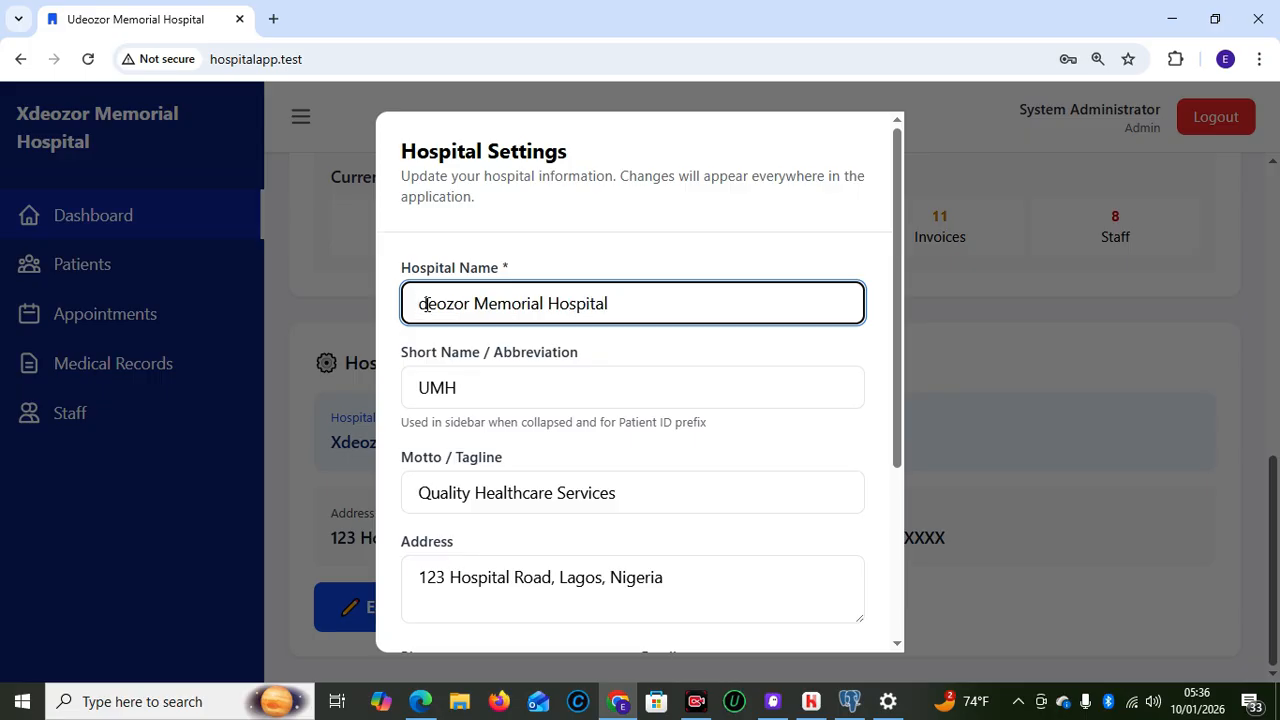
text(U)
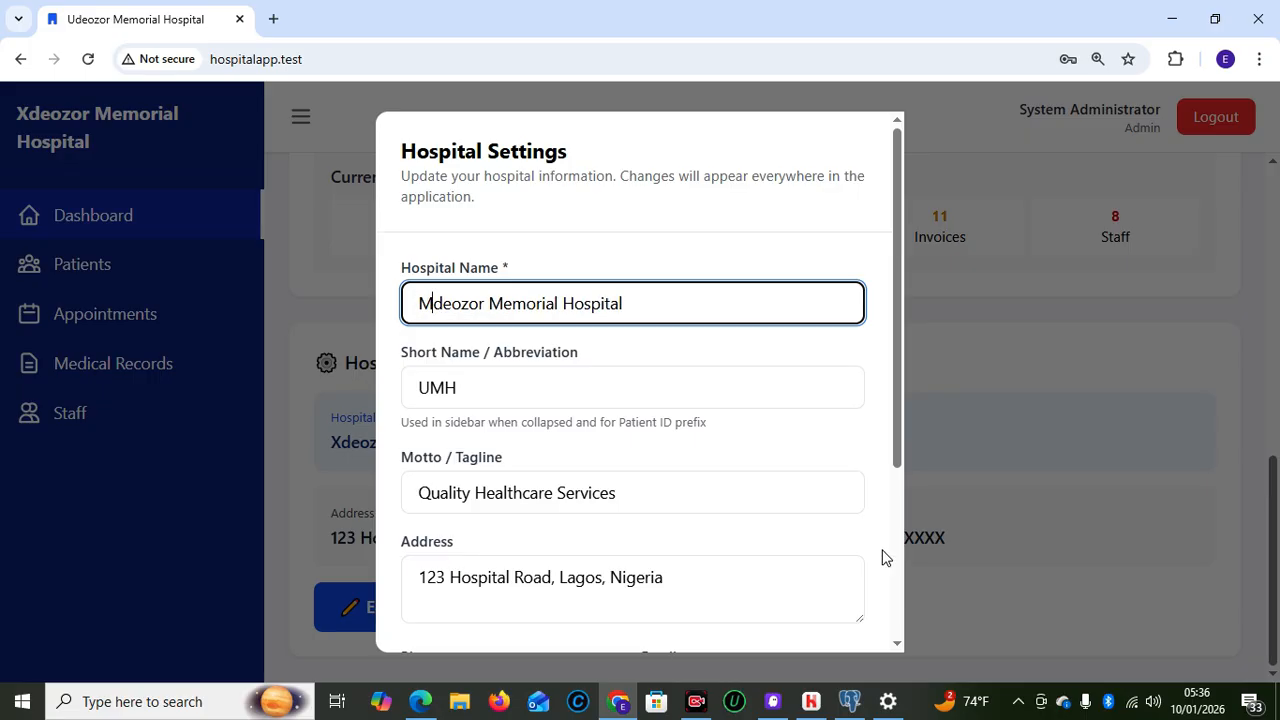
drag(896, 462, 897, 658)
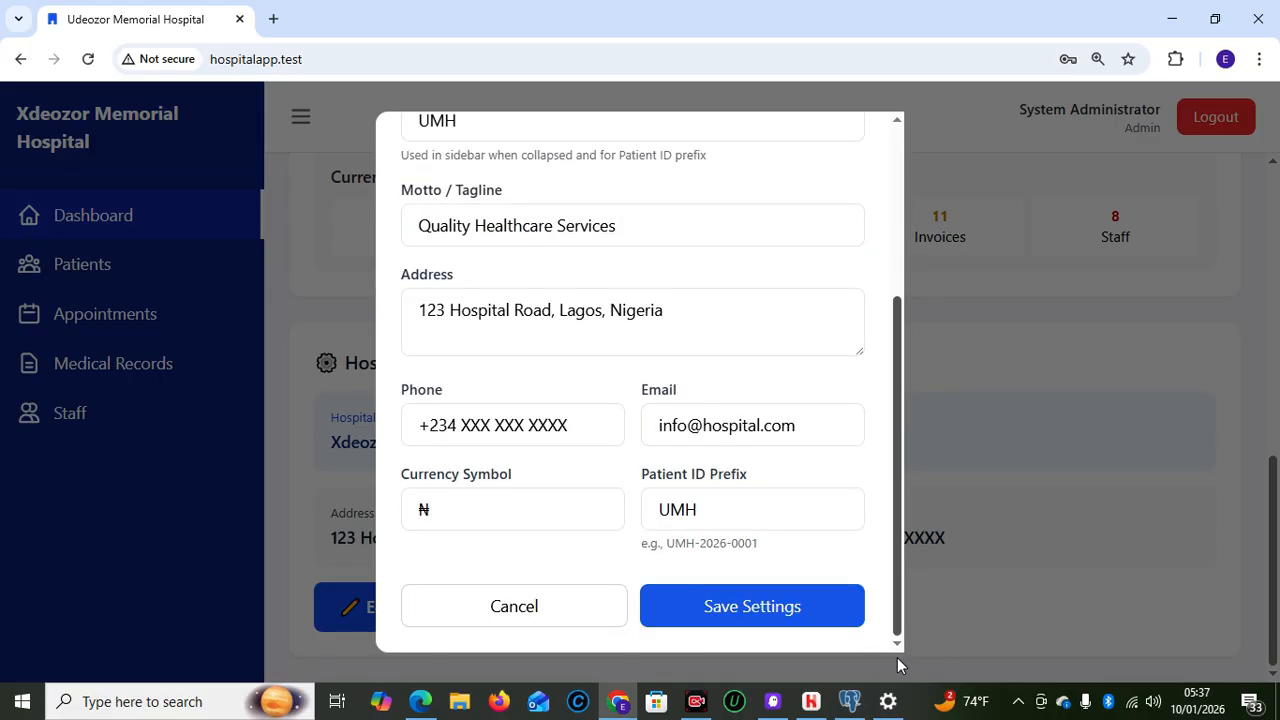
click(690, 606)
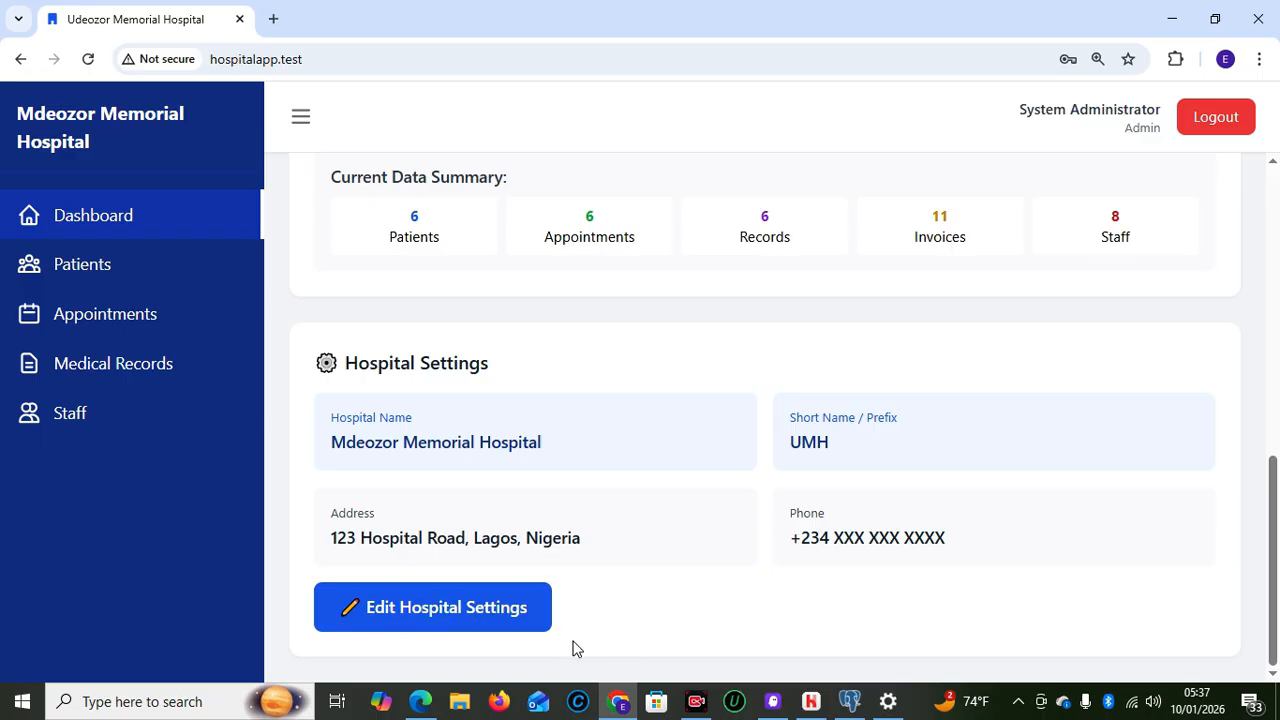
Switch to the receptionist's Edge window and reload the Reception Dashboard
mouse_move(420, 700)
click(391, 615)
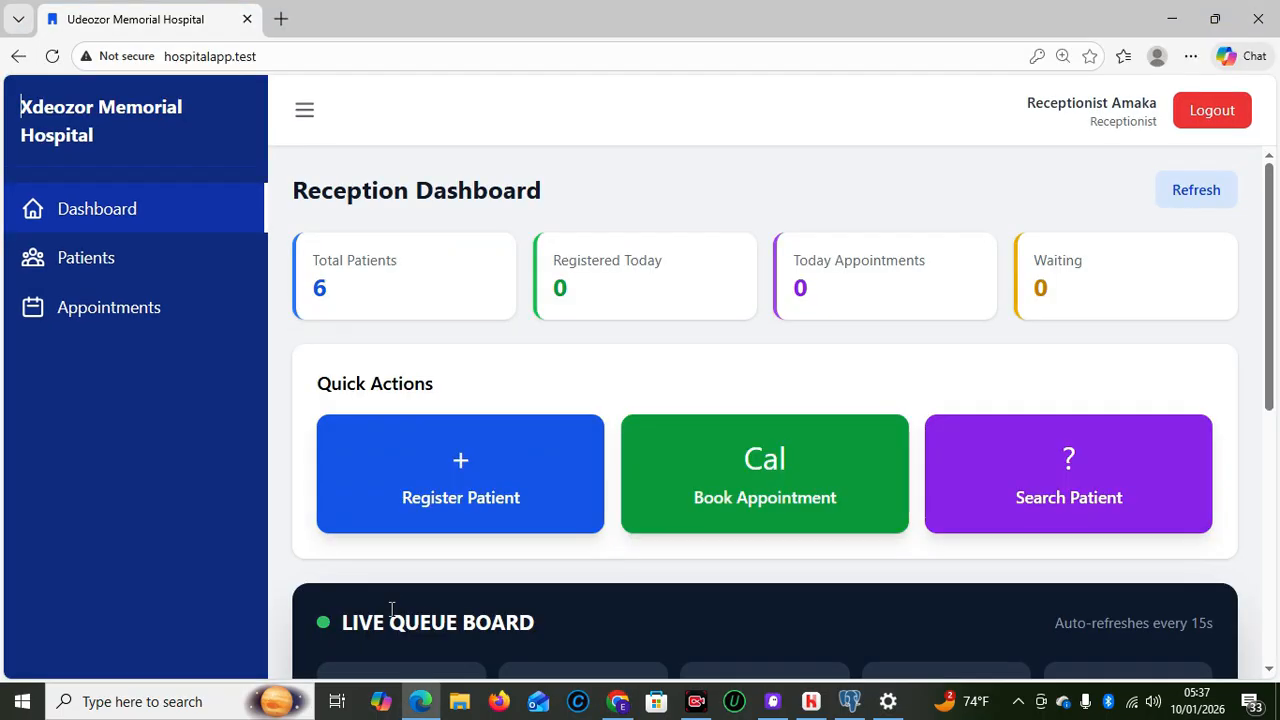
click(52, 56)
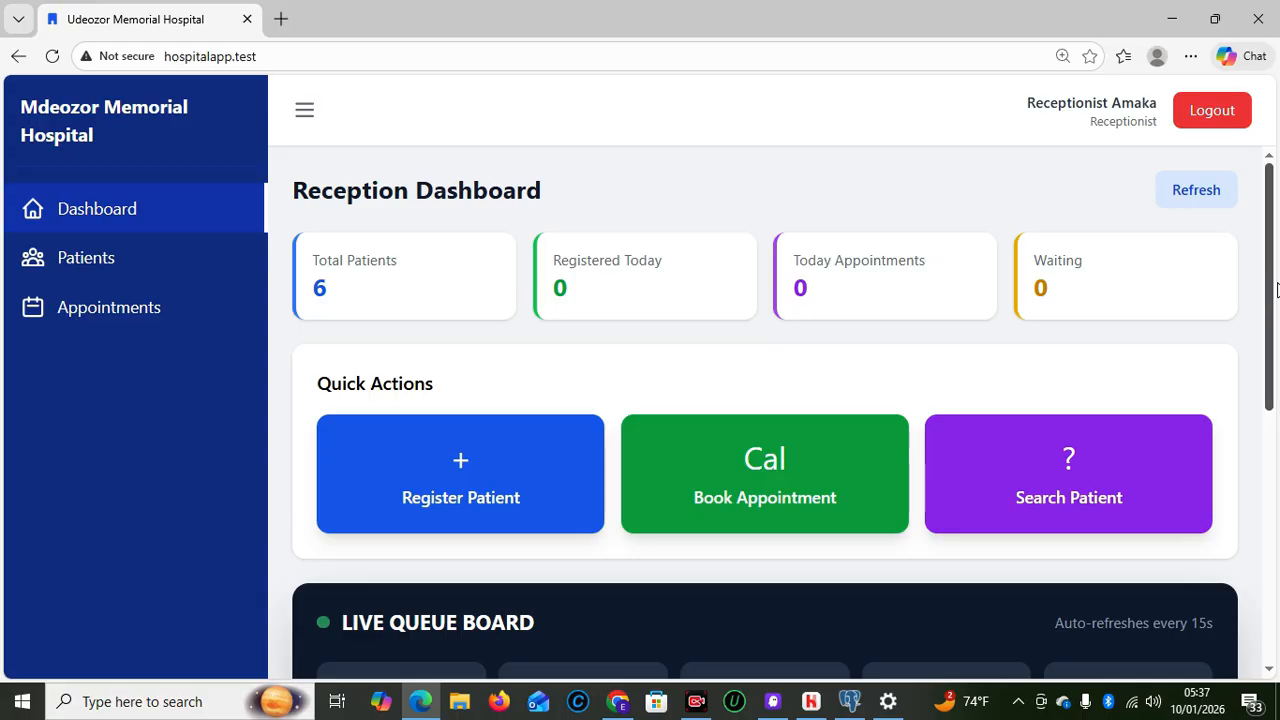
drag(1270, 288, 1272, 350)
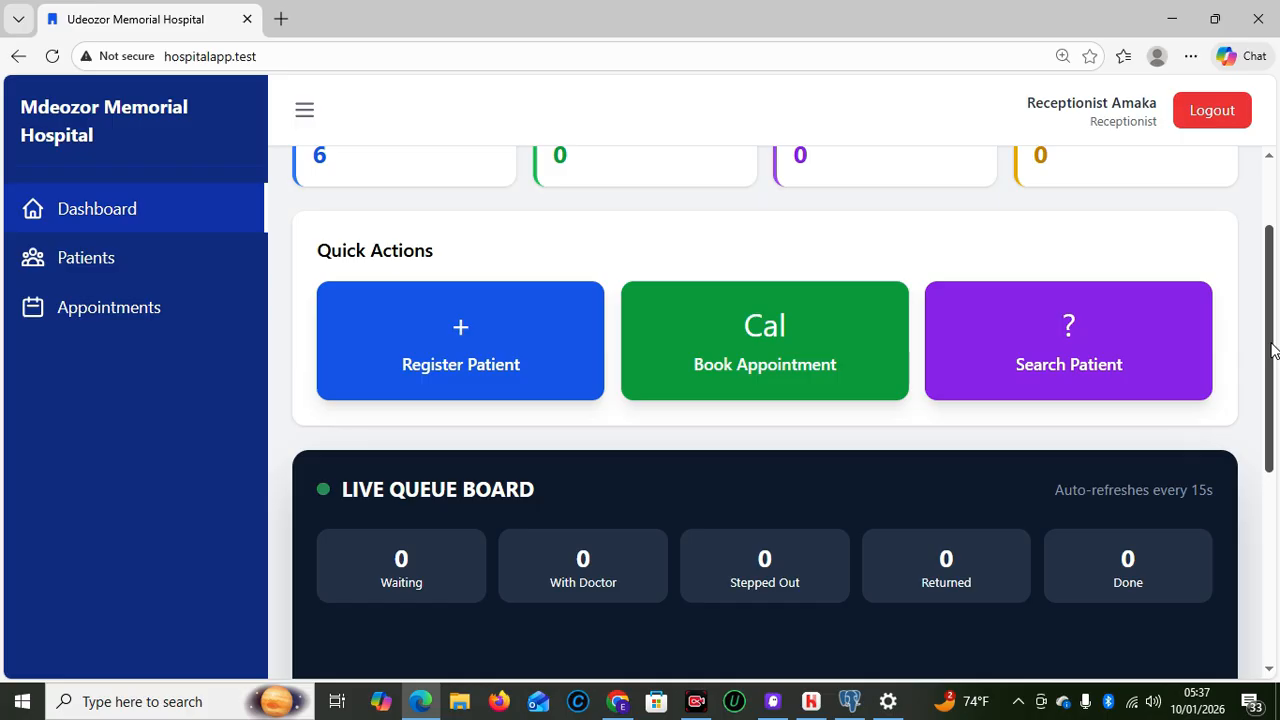
drag(1272, 350, 1279, 385)
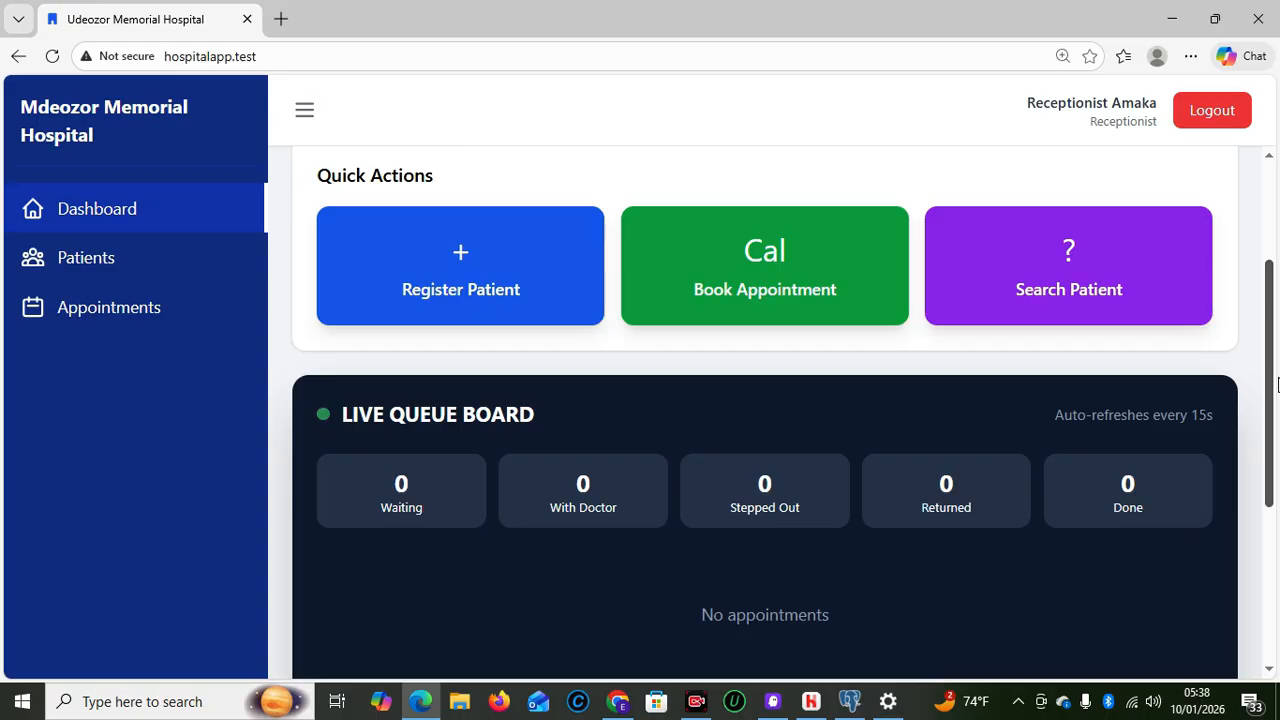
drag(1277, 385, 1277, 378)
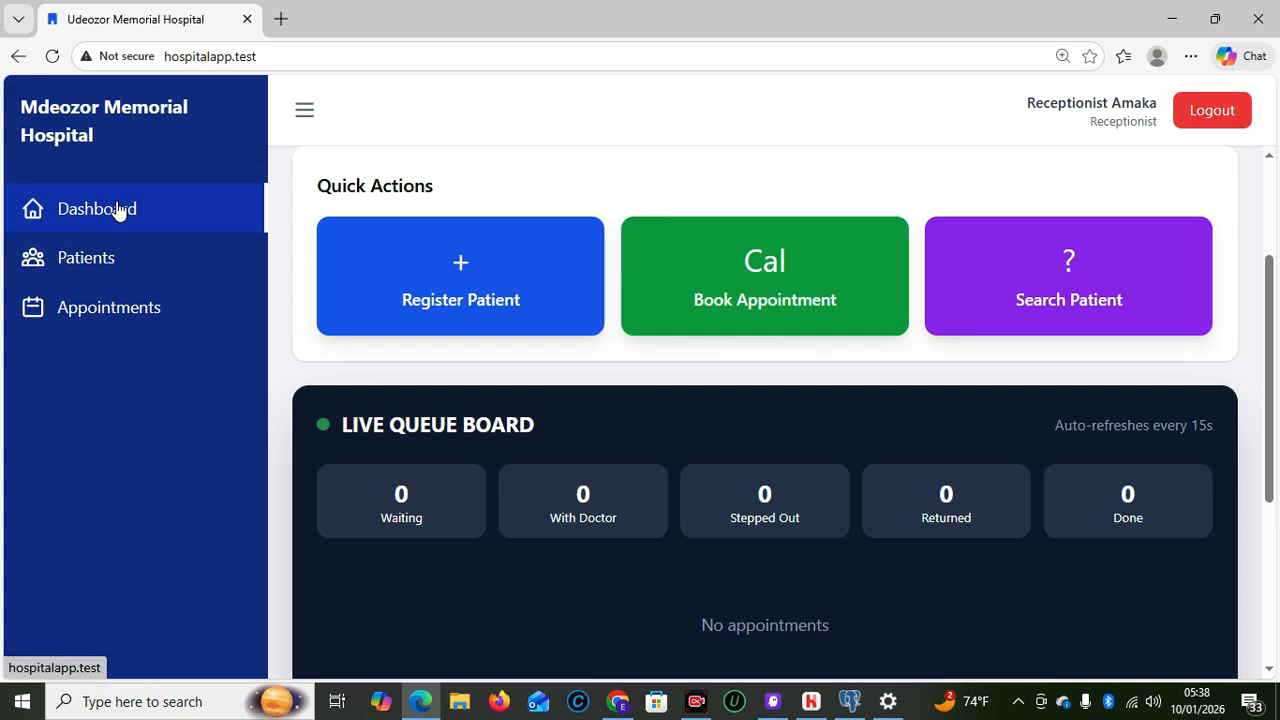
drag(1268, 288, 1273, 205)
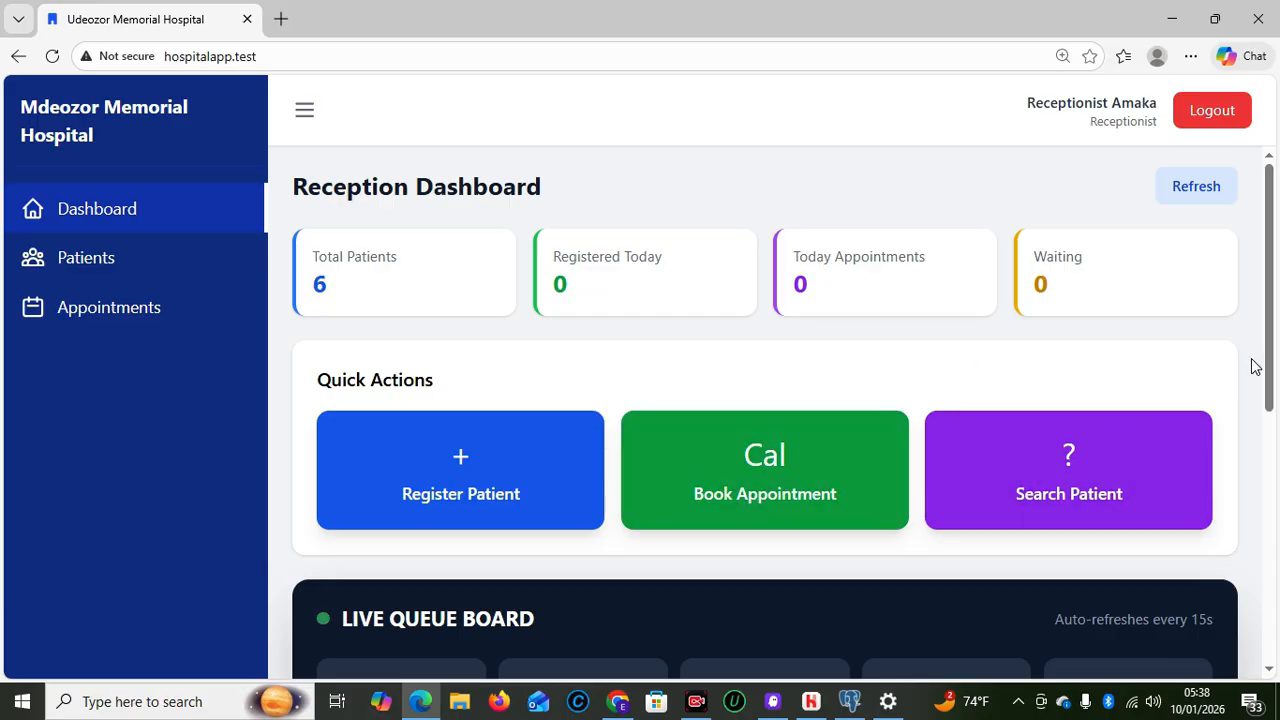
scroll(1262, 385, down, 1)
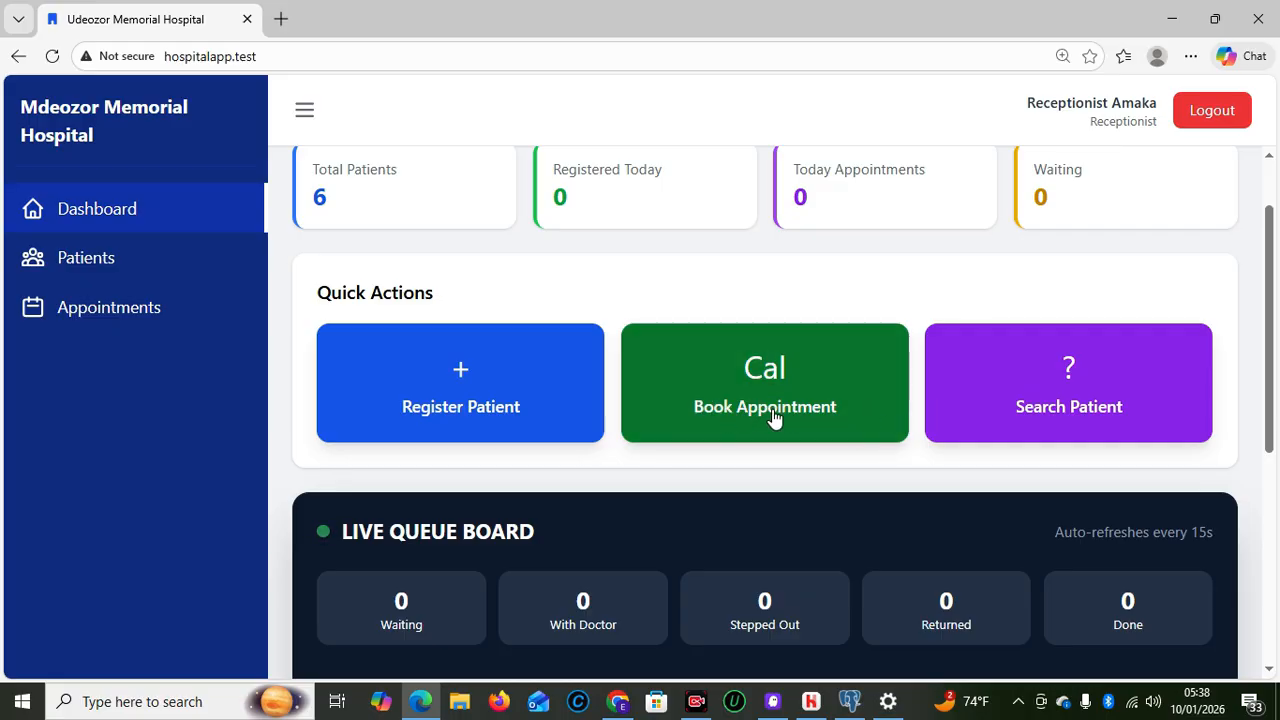
click(1045, 407)
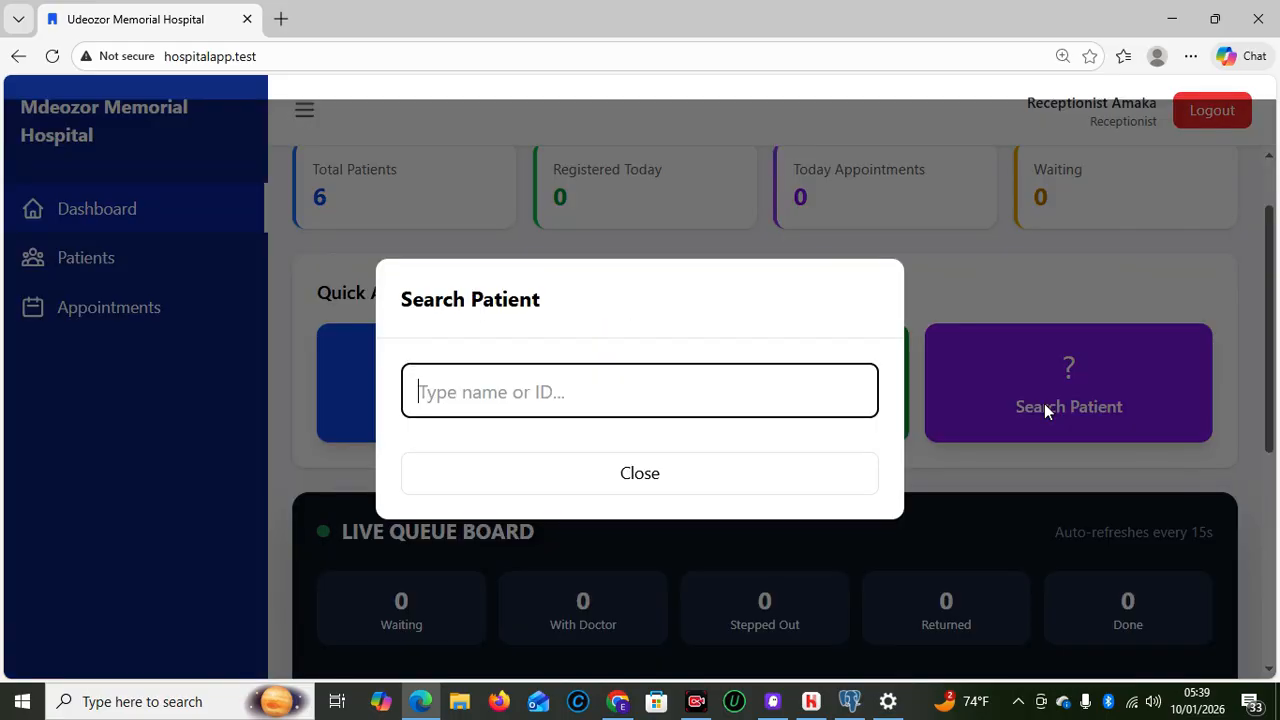
click(674, 475)
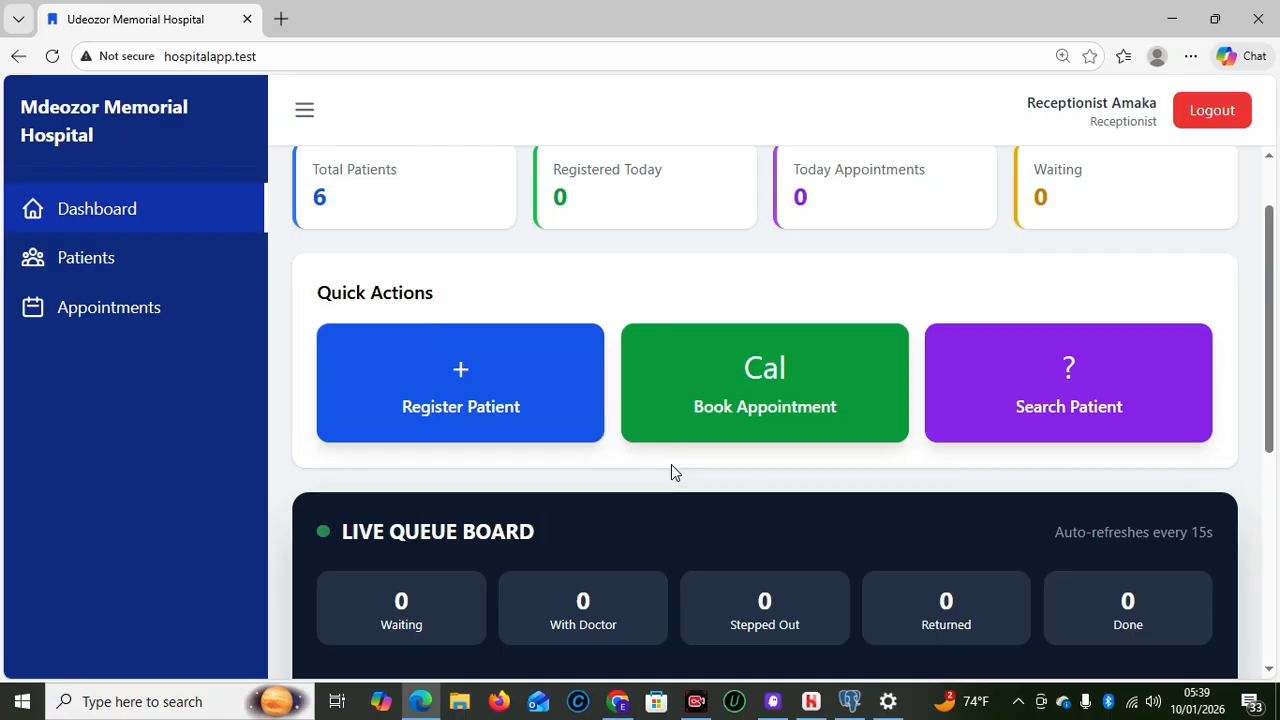
click(760, 408)
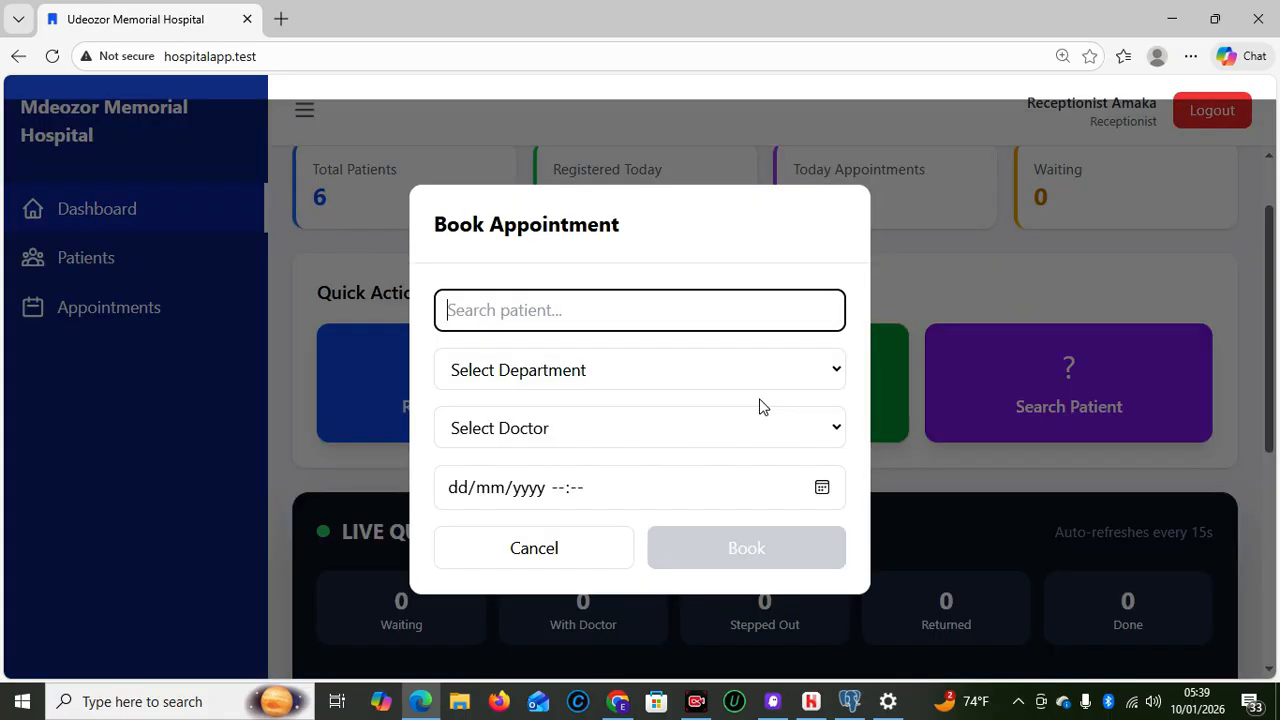
click(536, 560)
click(432, 346)
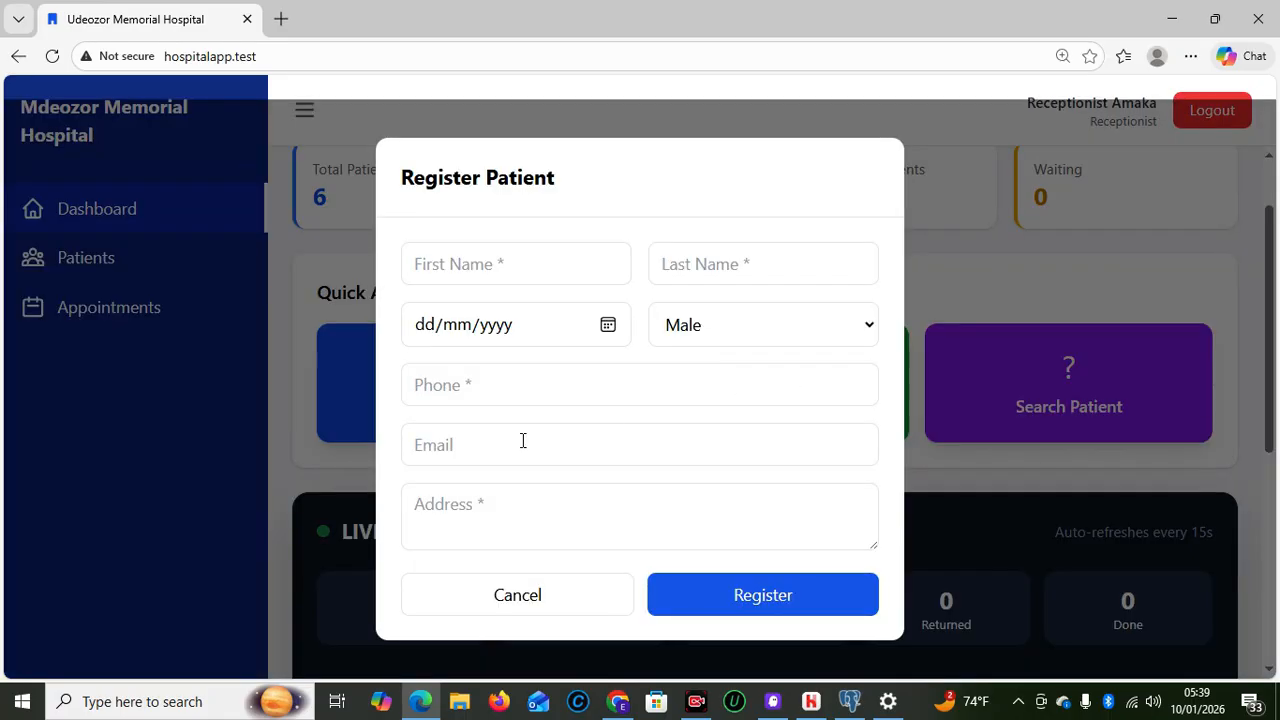
click(491, 598)
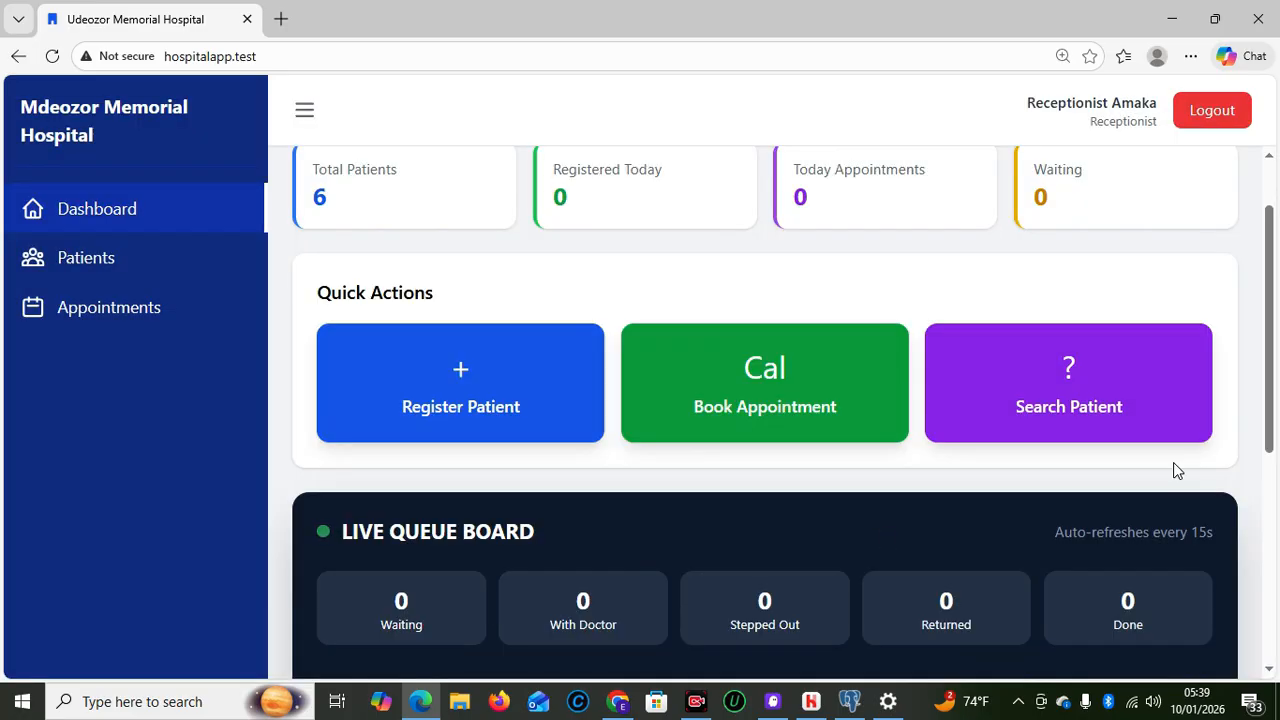
drag(1272, 427, 1272, 475)
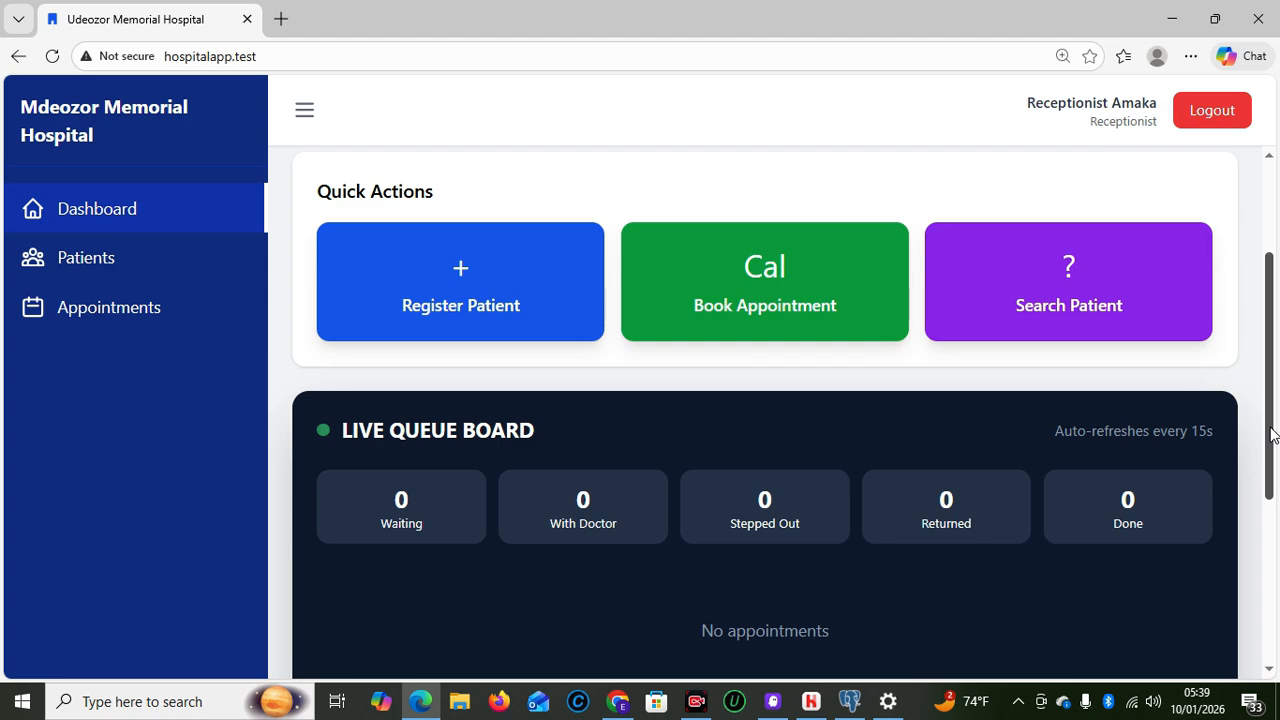
scroll(1258, 330, up, 2)
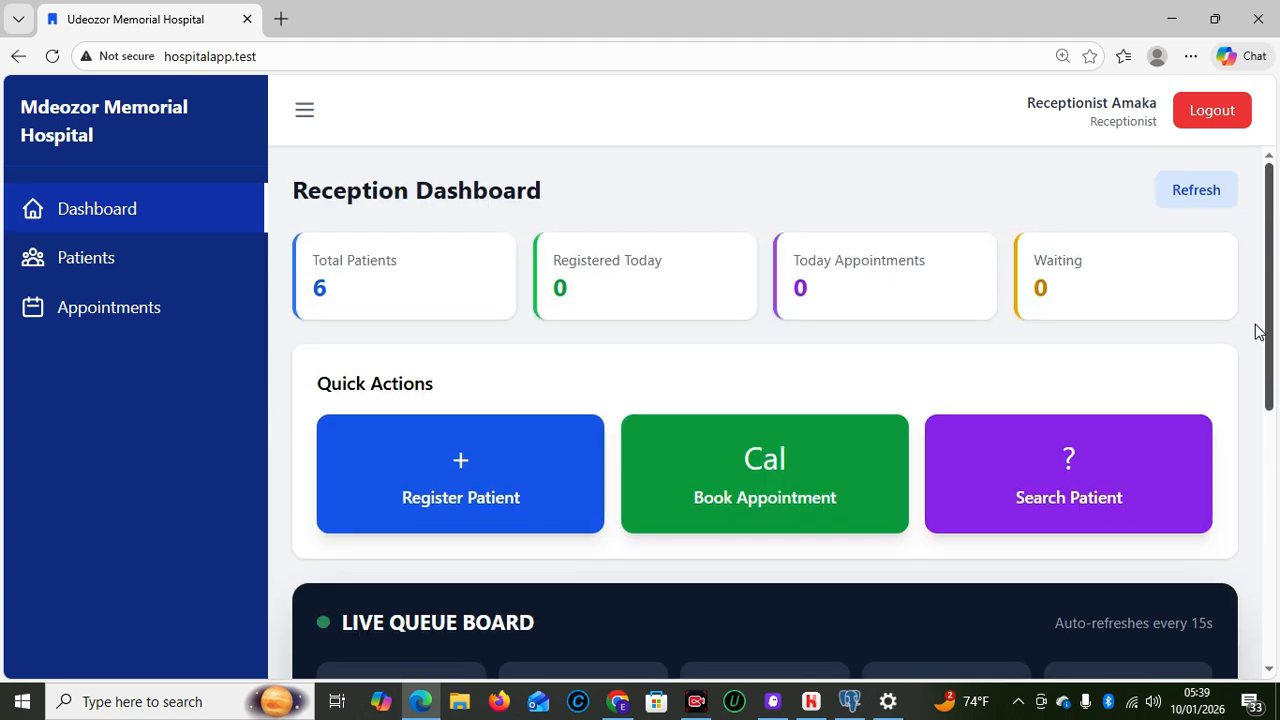
scroll(1264, 350, down, 2)
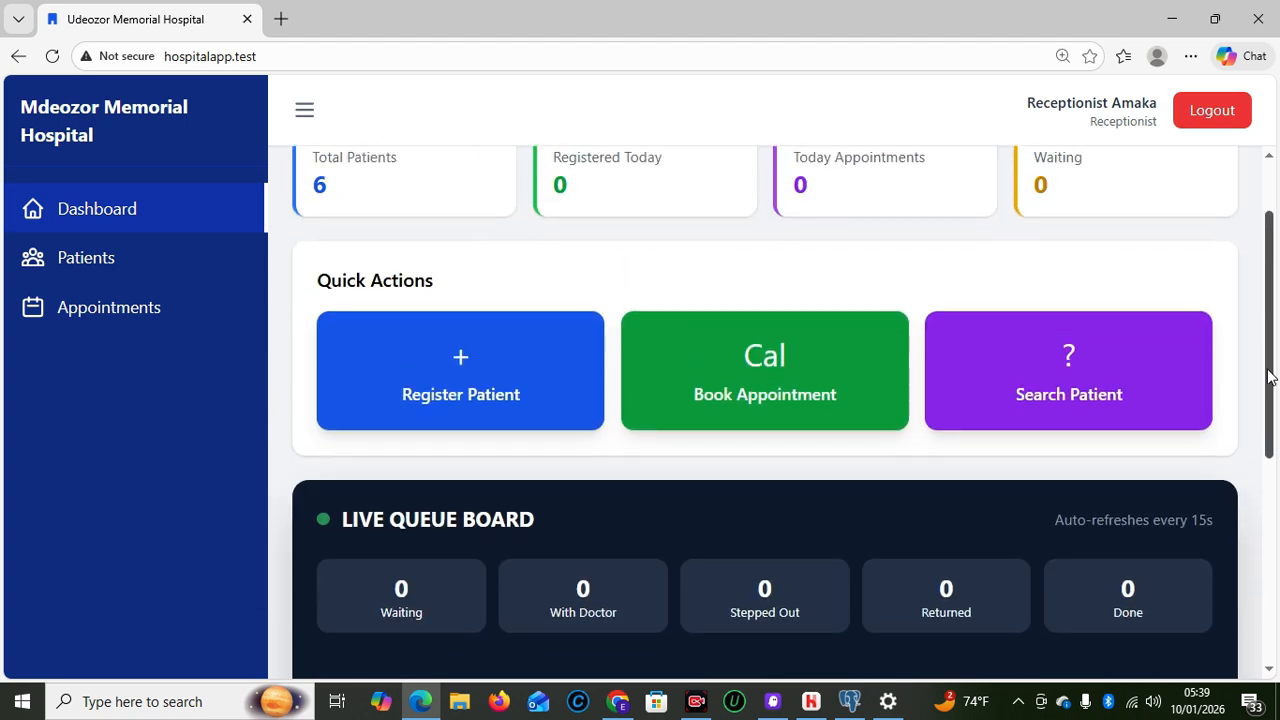
scroll(1270, 376, up, 2)
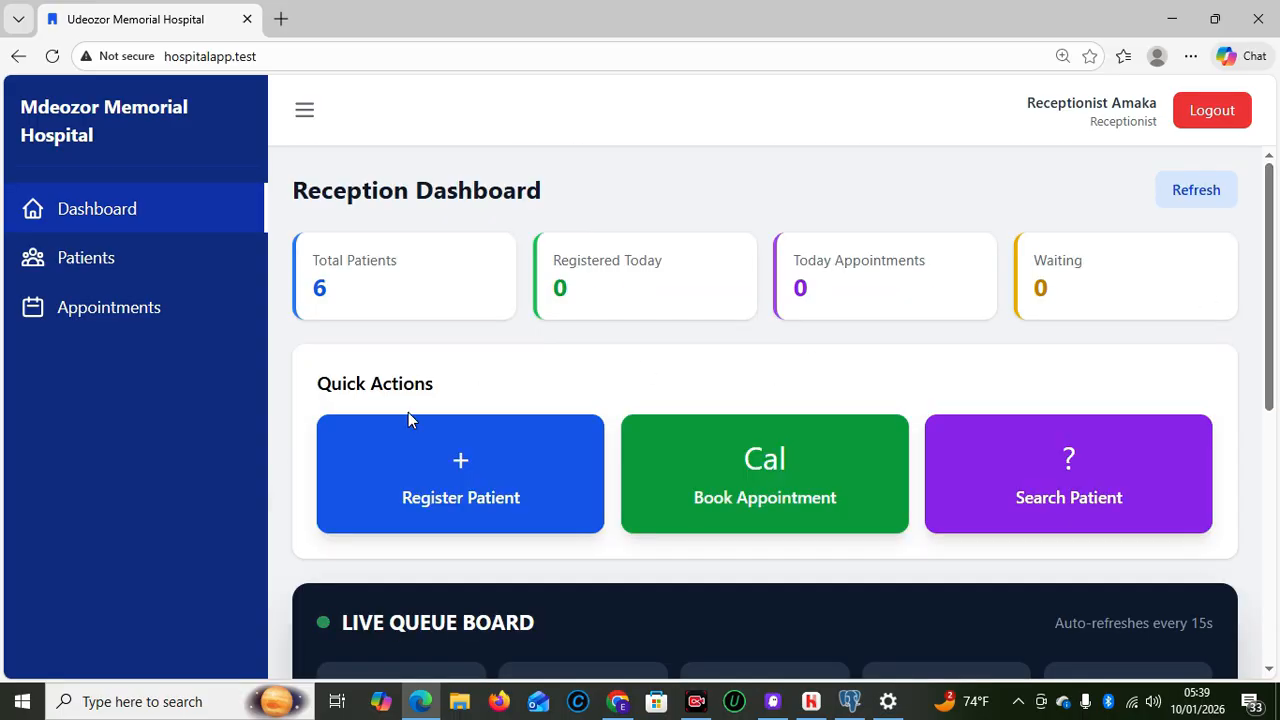
In the Register Patient form, enter the patient's first and last names and birth date 15/04/1985
click(475, 498)
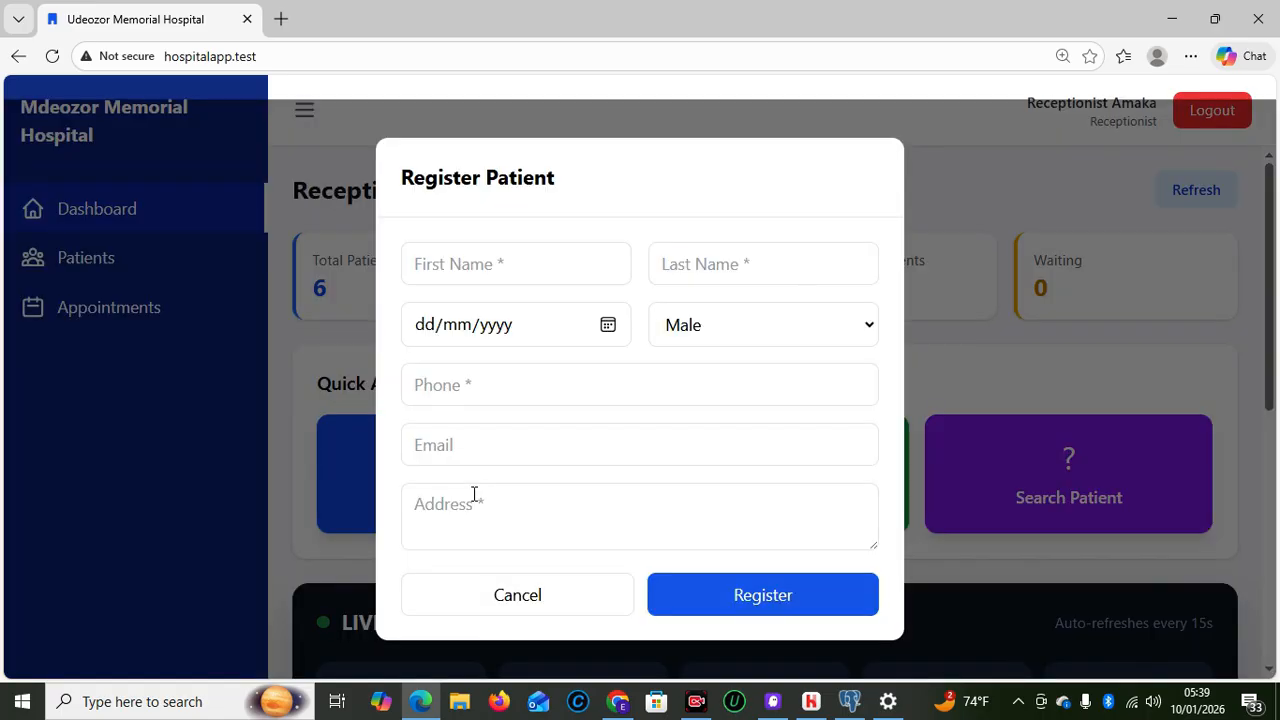
click(455, 258)
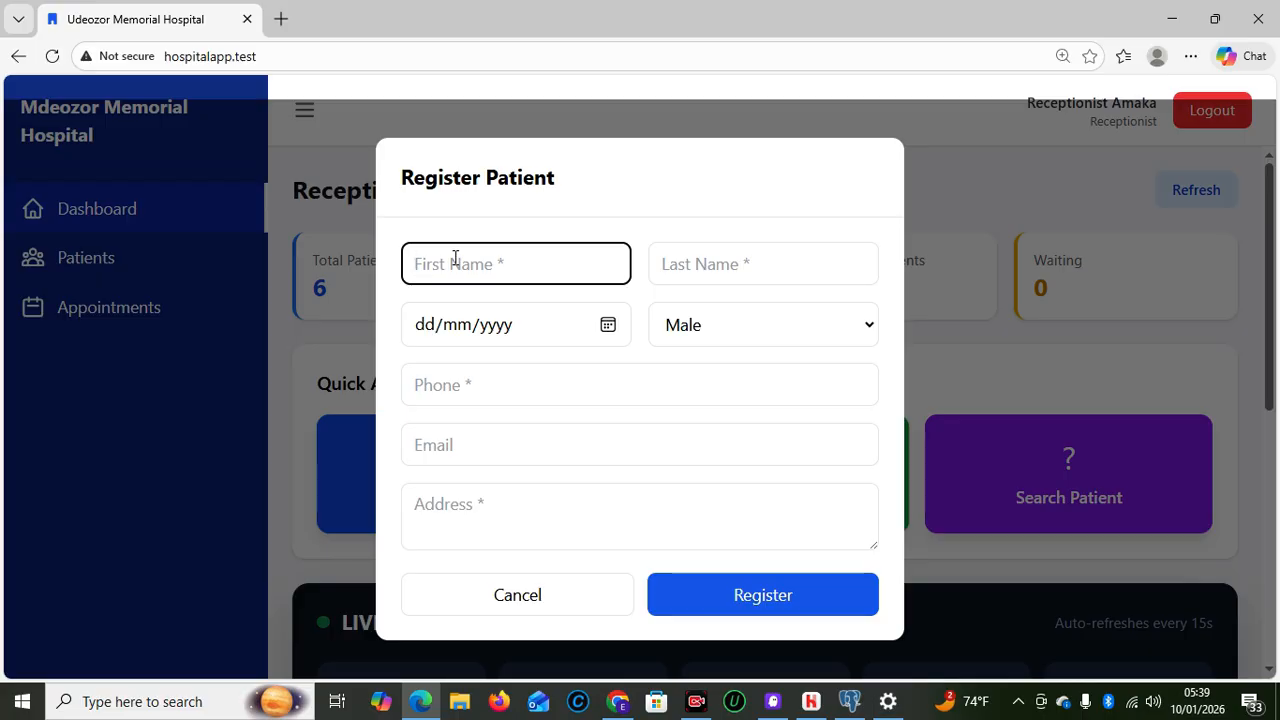
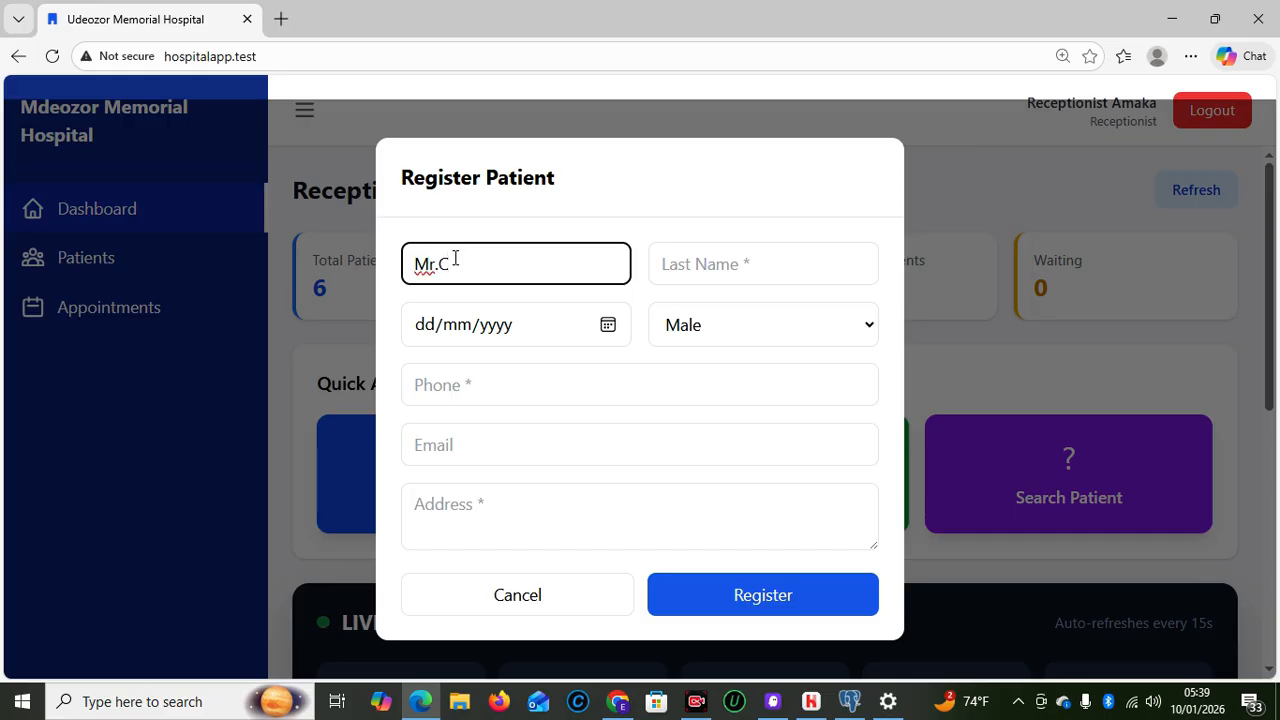
key(Tab)
key(Return)
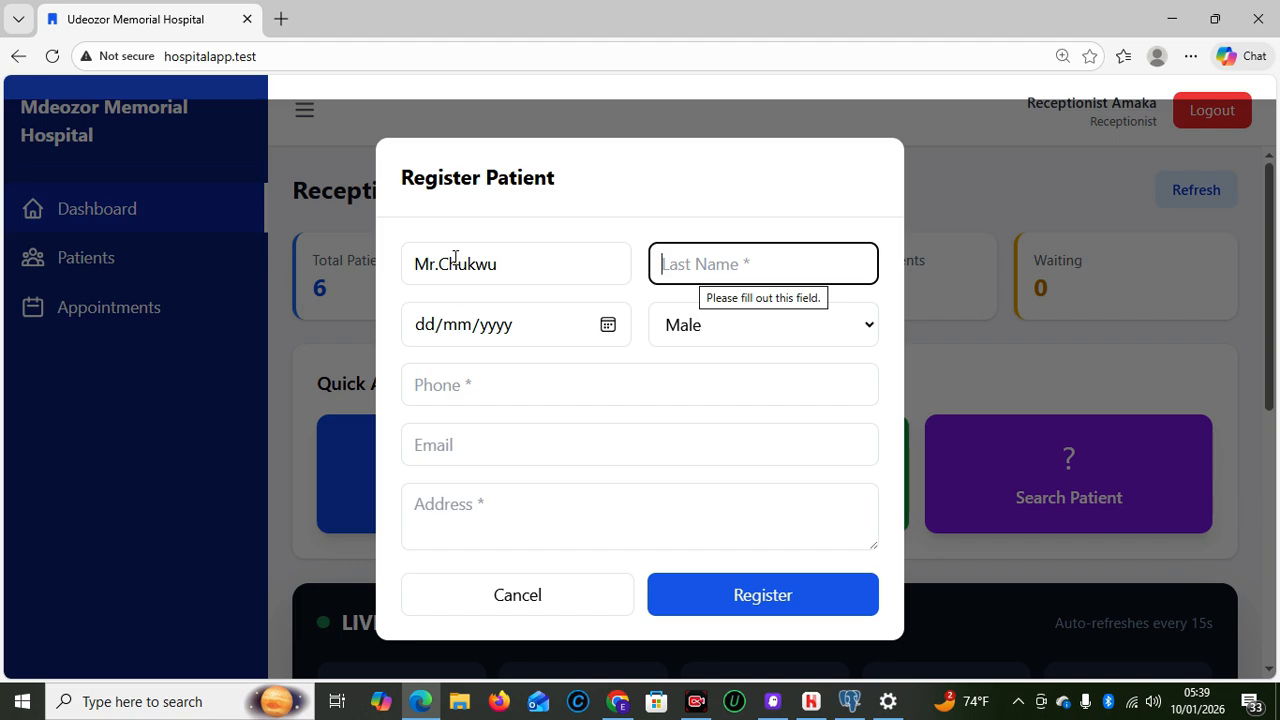
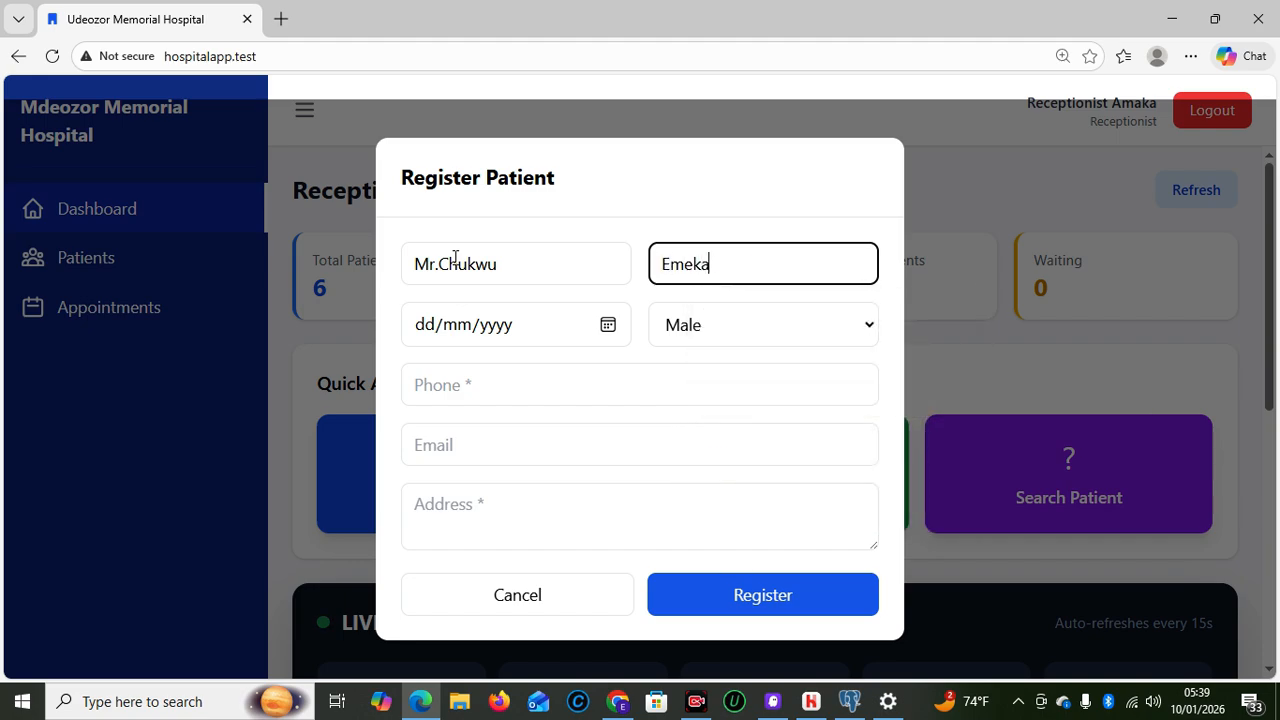
click(405, 314)
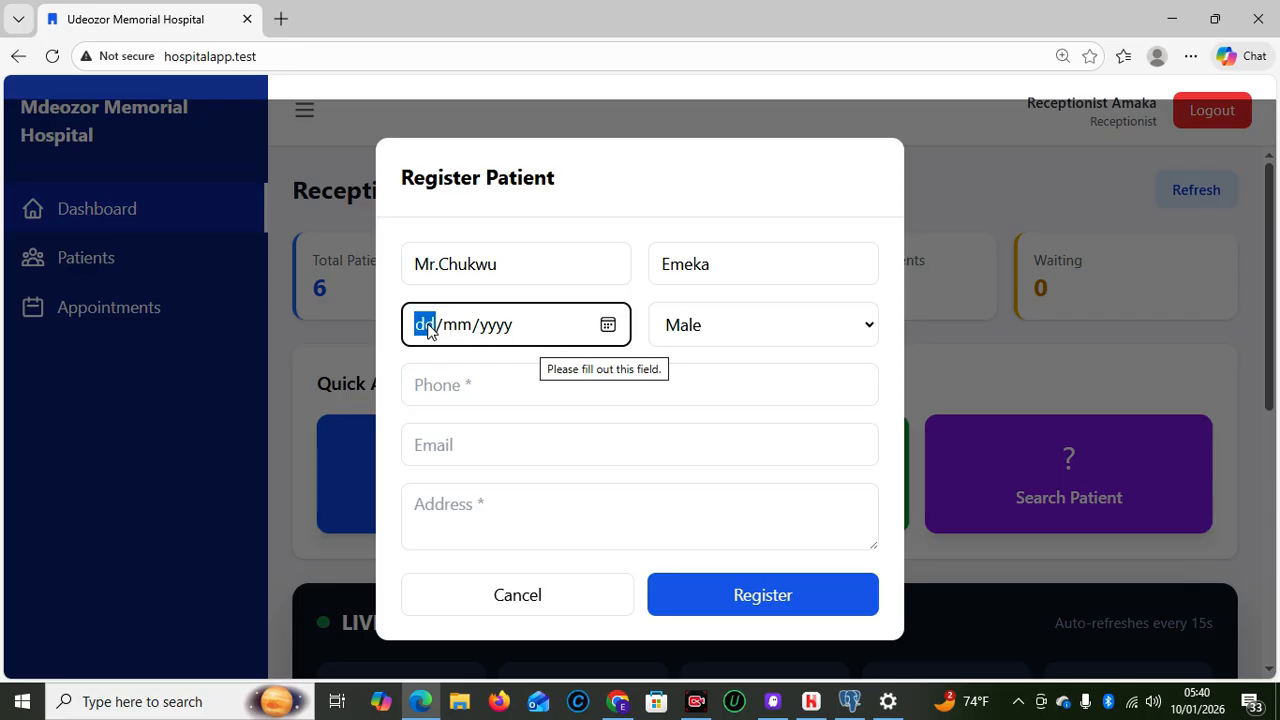
text(0)
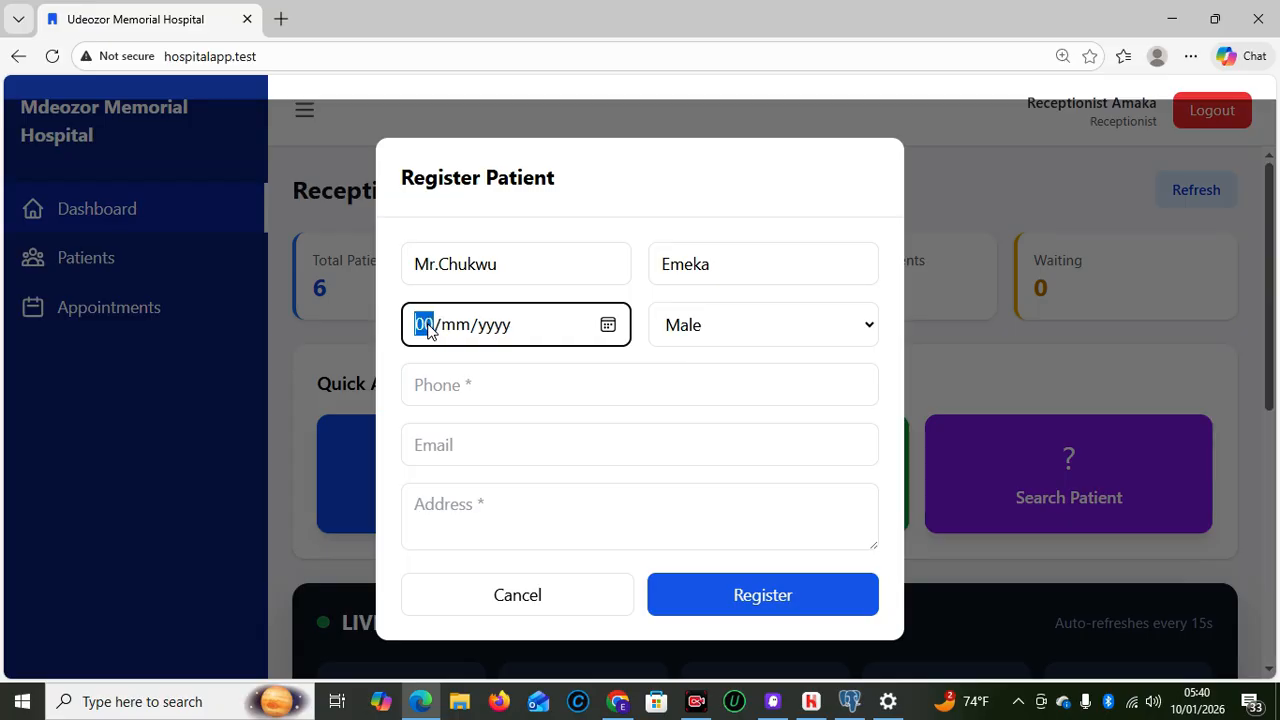
text(3)
click(427, 330)
text(15/)
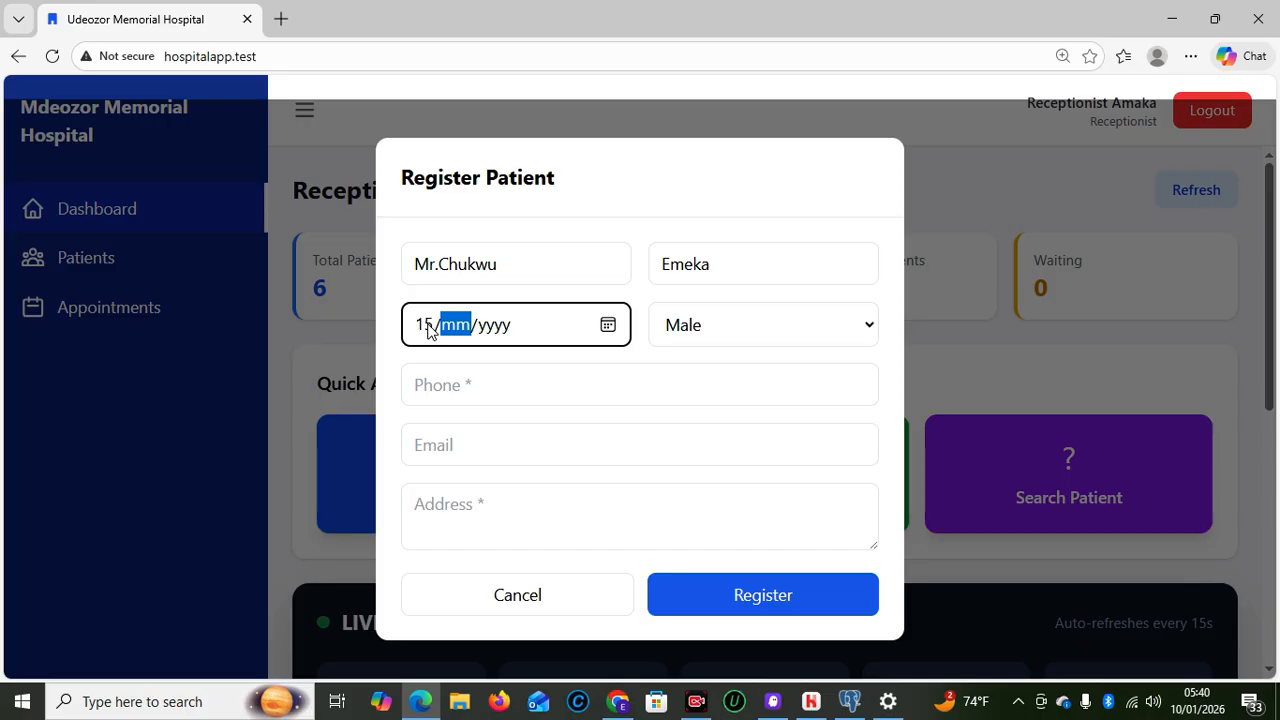
text(0)
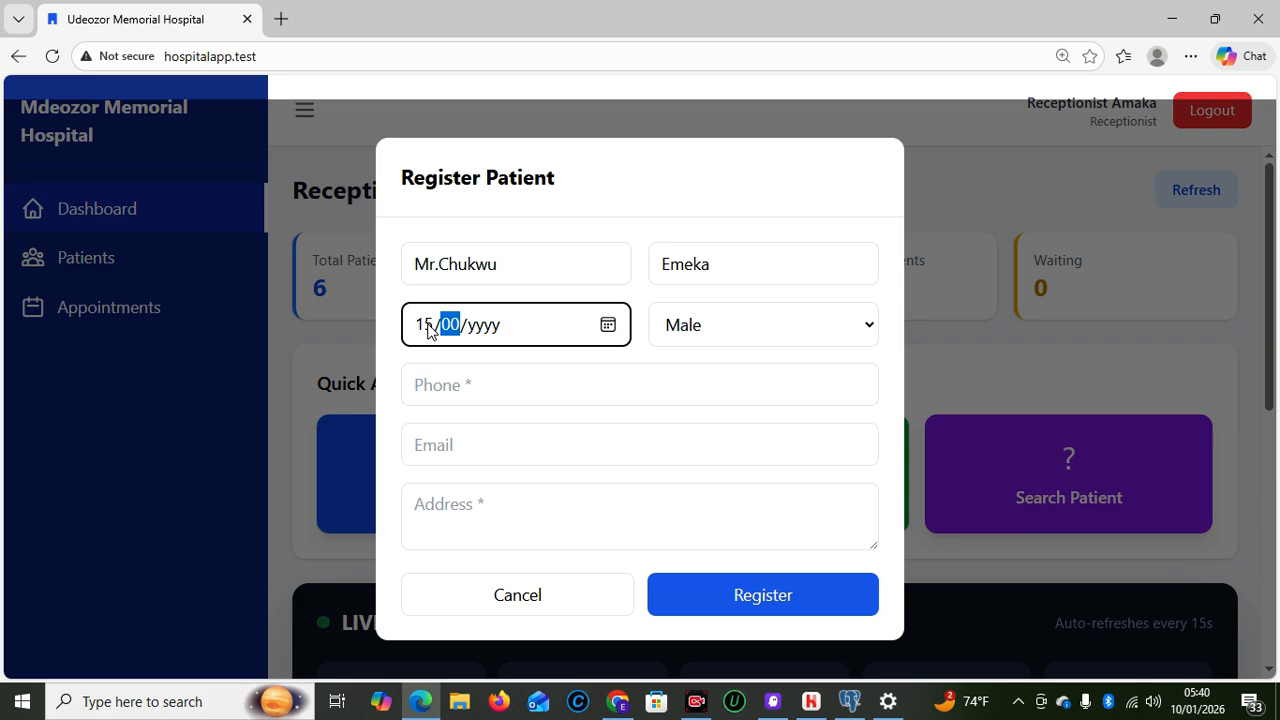
text(4/)
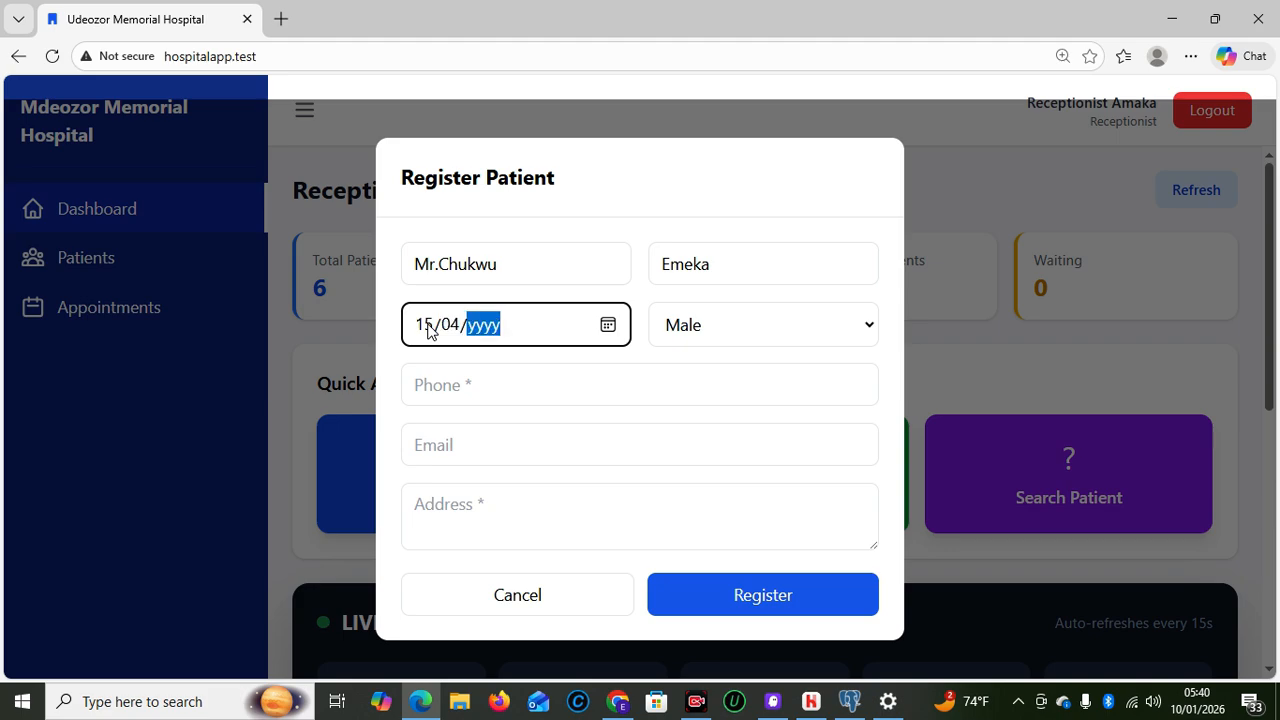
text(1985)
Autofill phone and e-mail, enter the patient's home address, and register, highlighting the issued ID
click(486, 386)
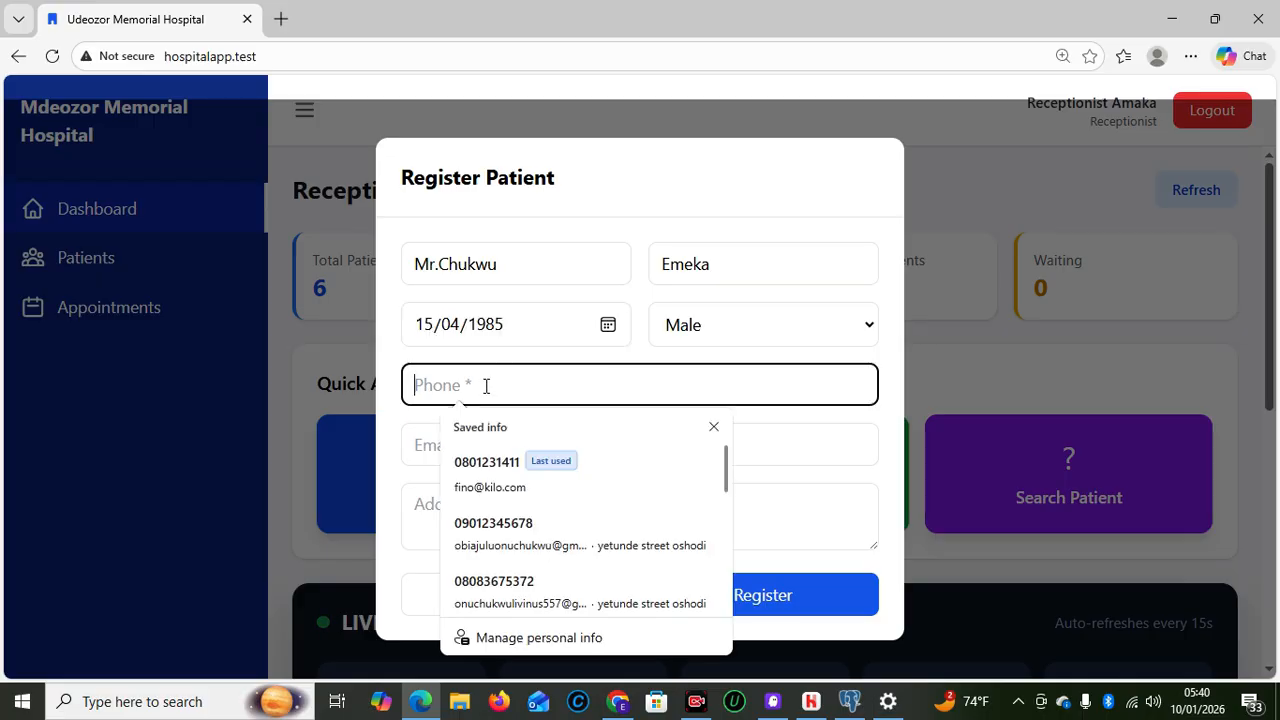
click(490, 462)
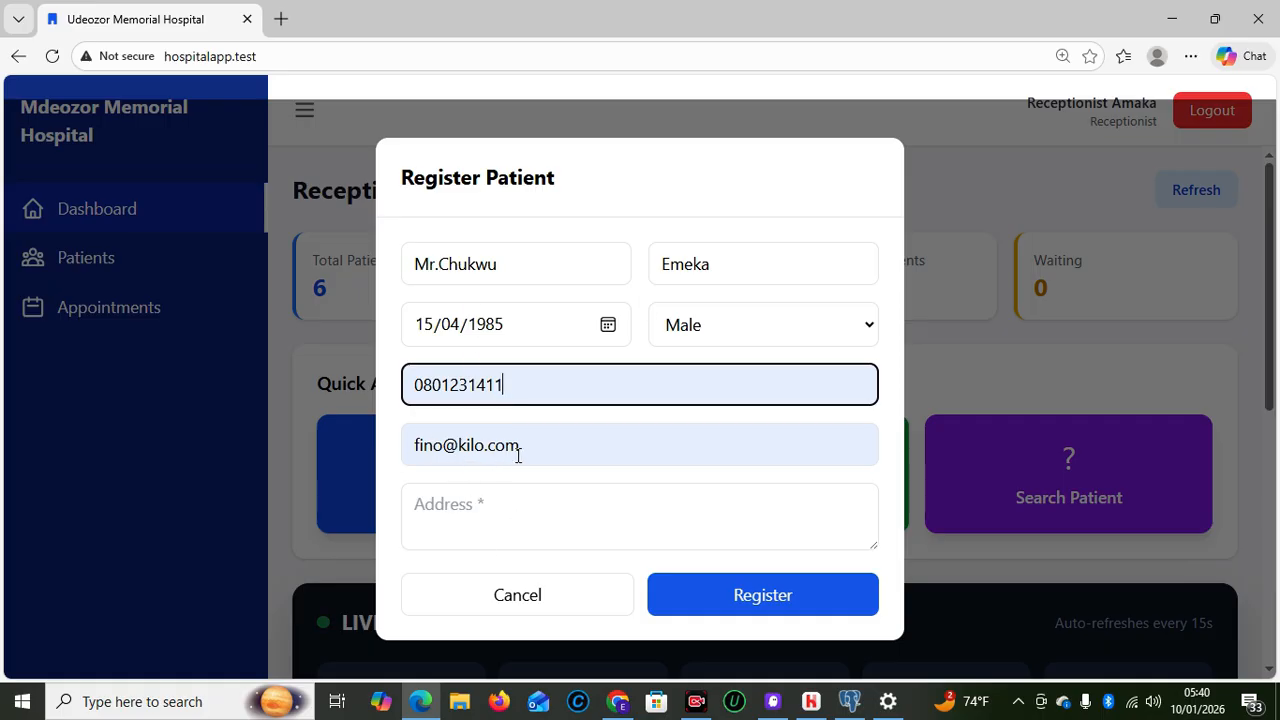
click(473, 503)
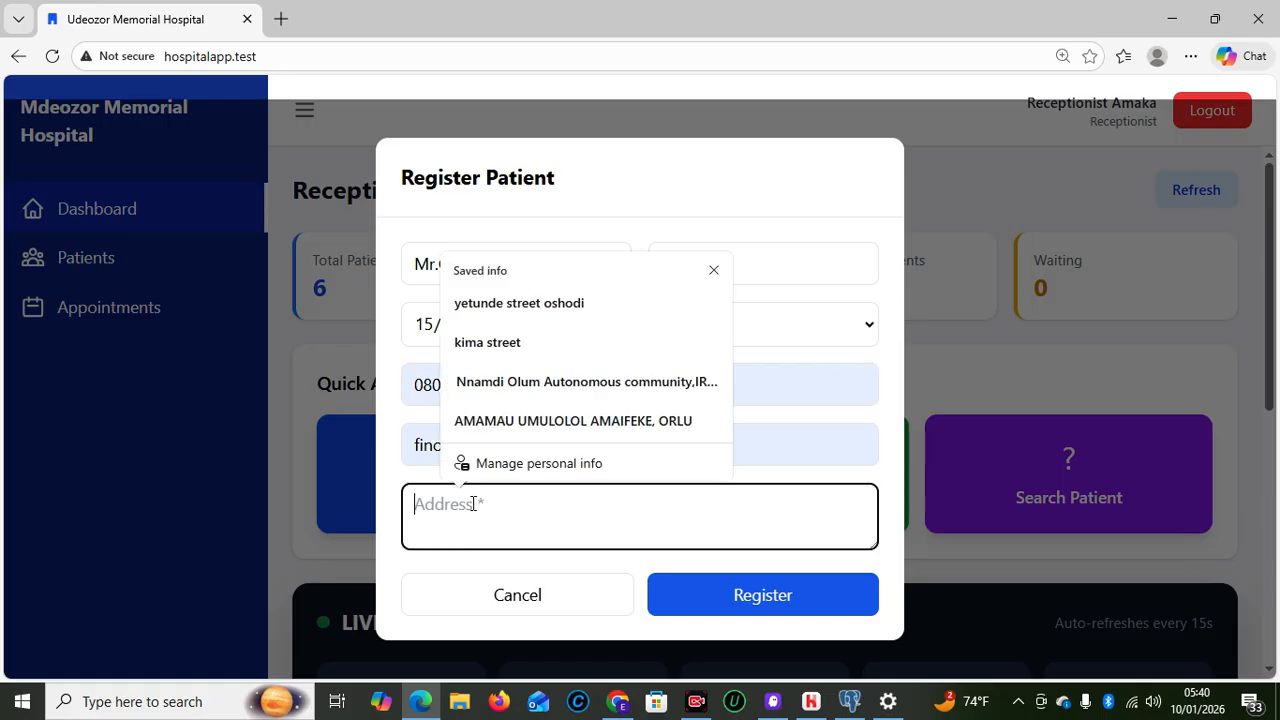
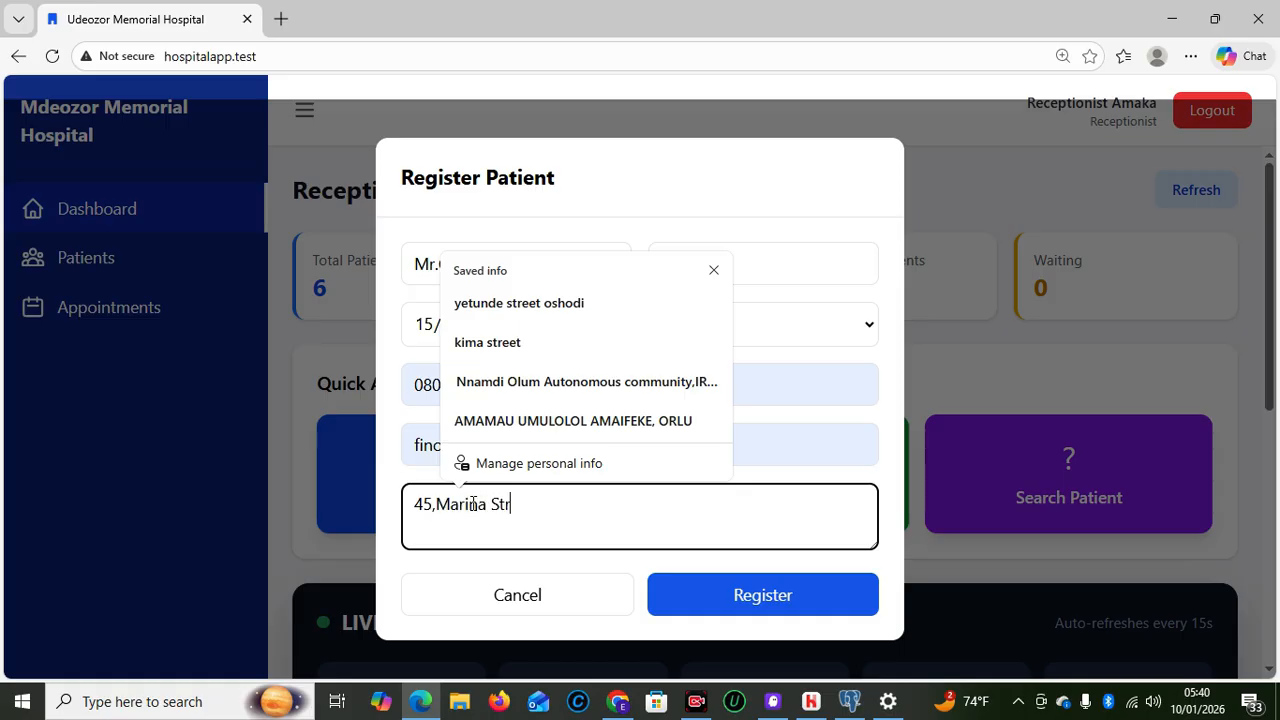
click(722, 600)
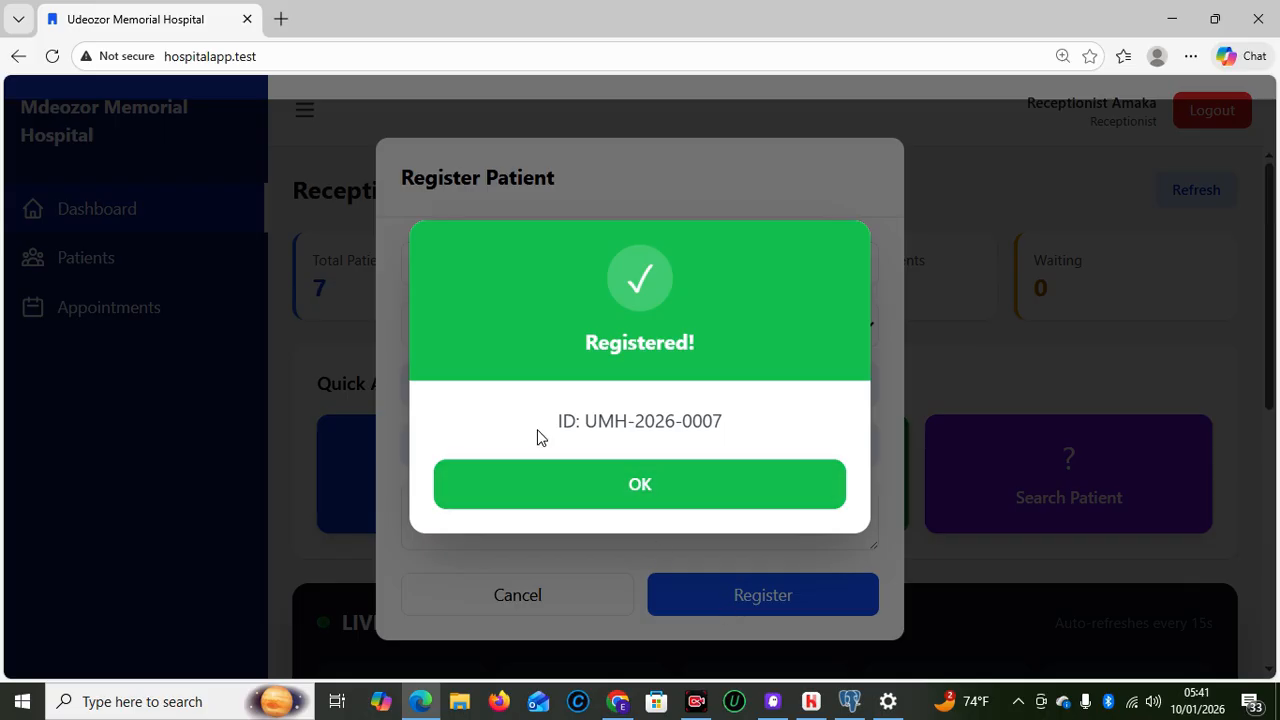
drag(539, 420, 755, 443)
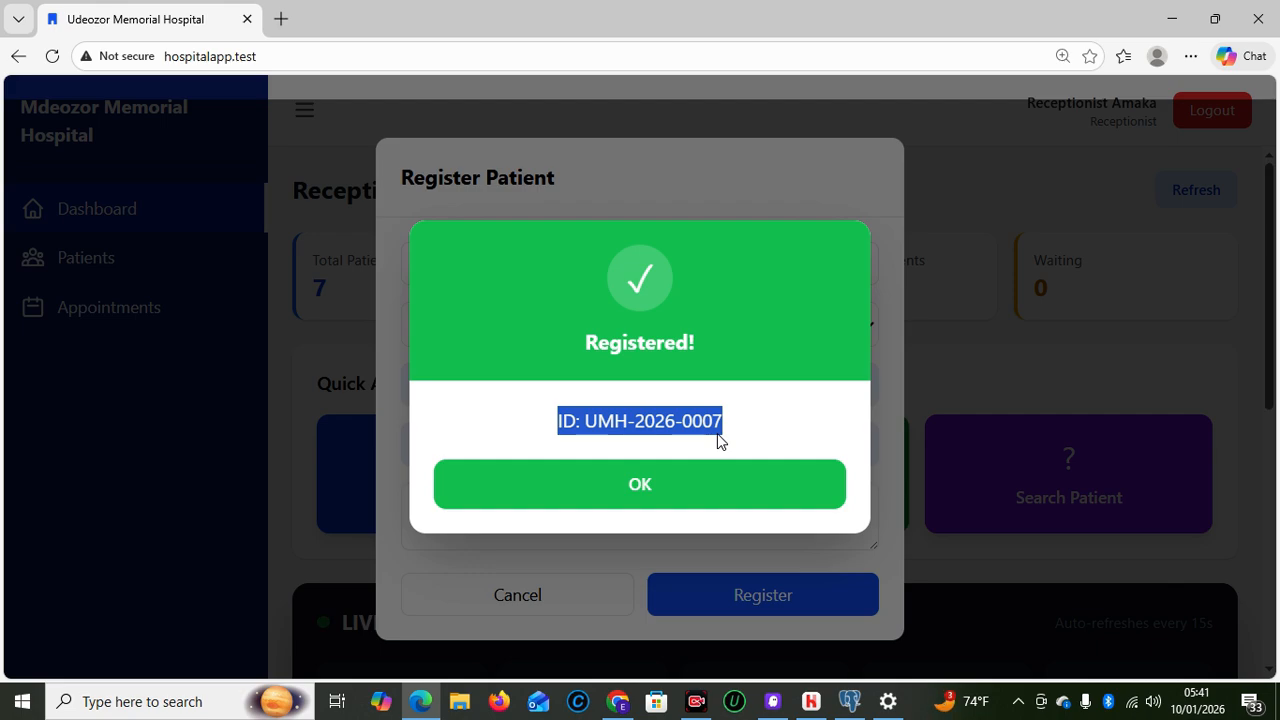
Dismiss the Registered! confirmation and scroll down to the new patient in Today's Patients
click(679, 486)
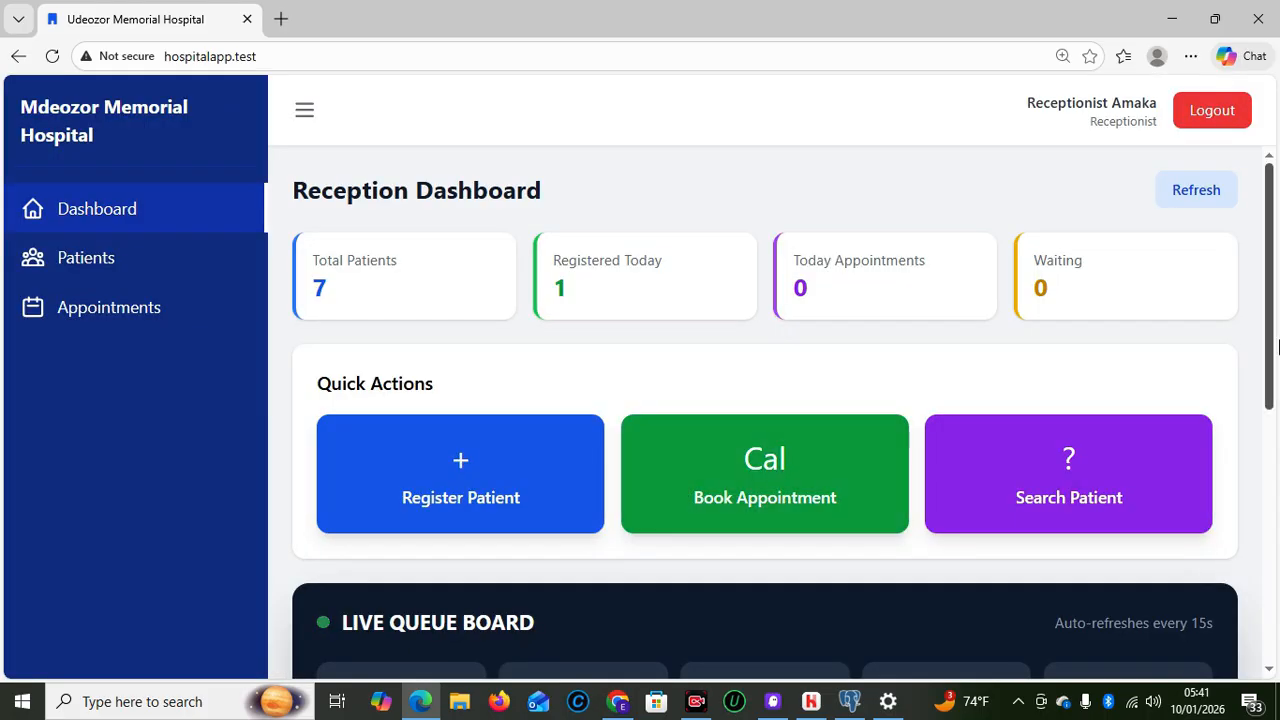
drag(1274, 343, 1274, 357)
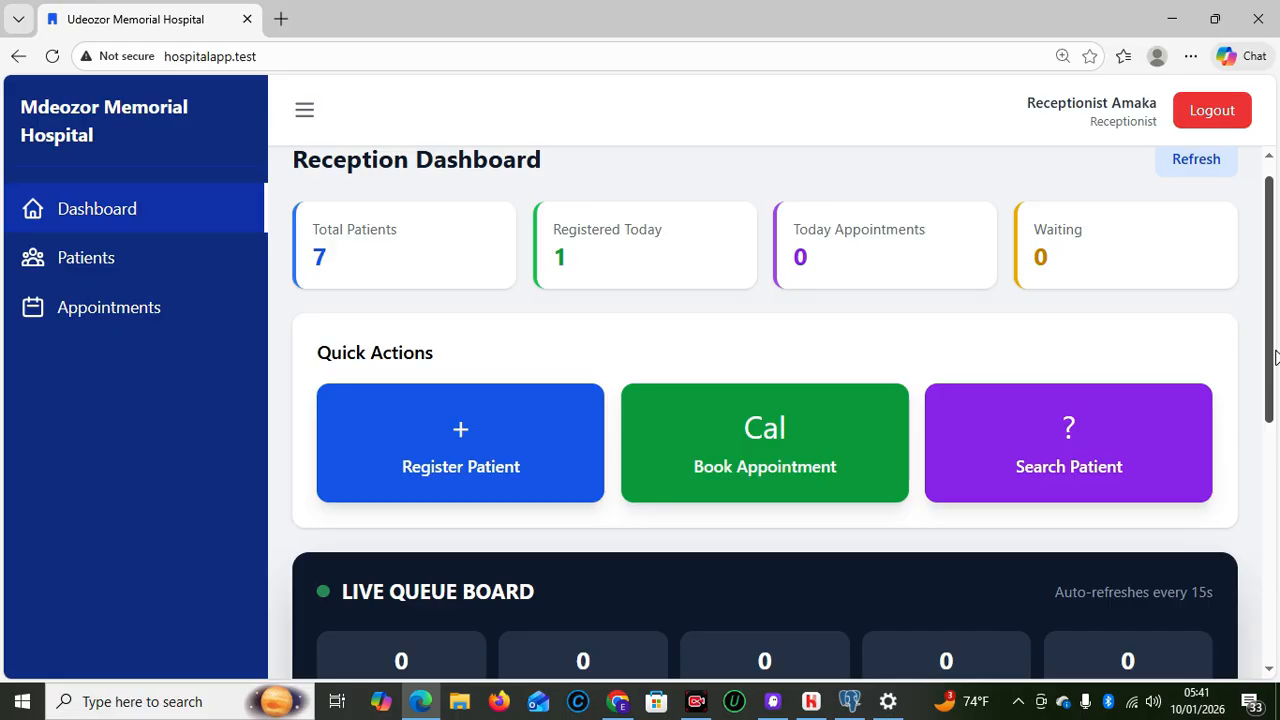
drag(1276, 357, 1277, 470)
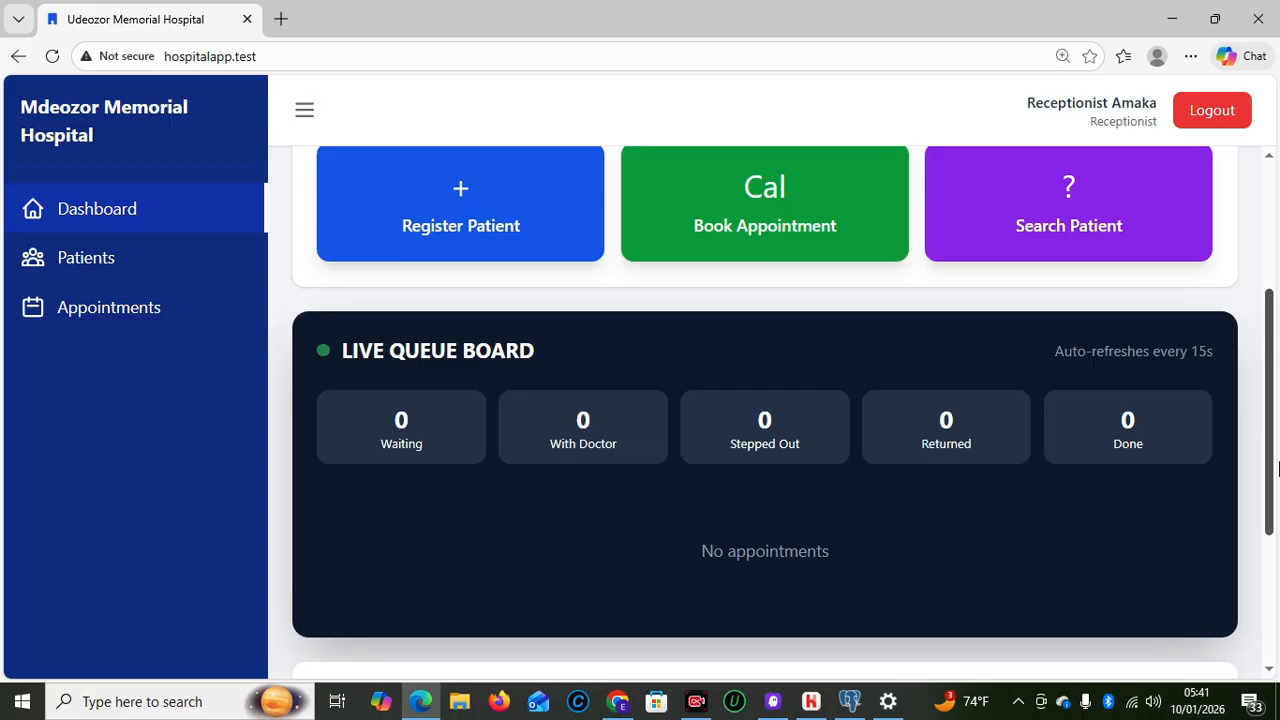
drag(1279, 469, 1279, 623)
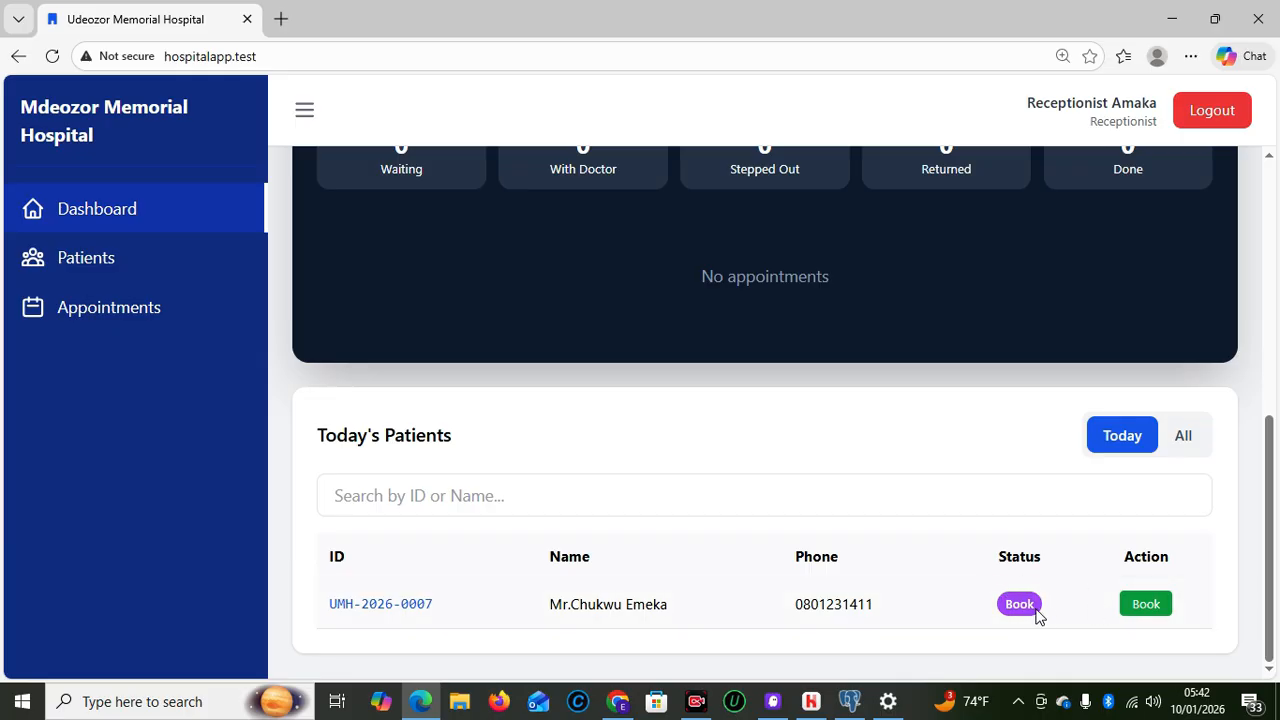
Book the patient with the only General Medicine doctor for today, 10/01/2026 at 05:42
click(1158, 605)
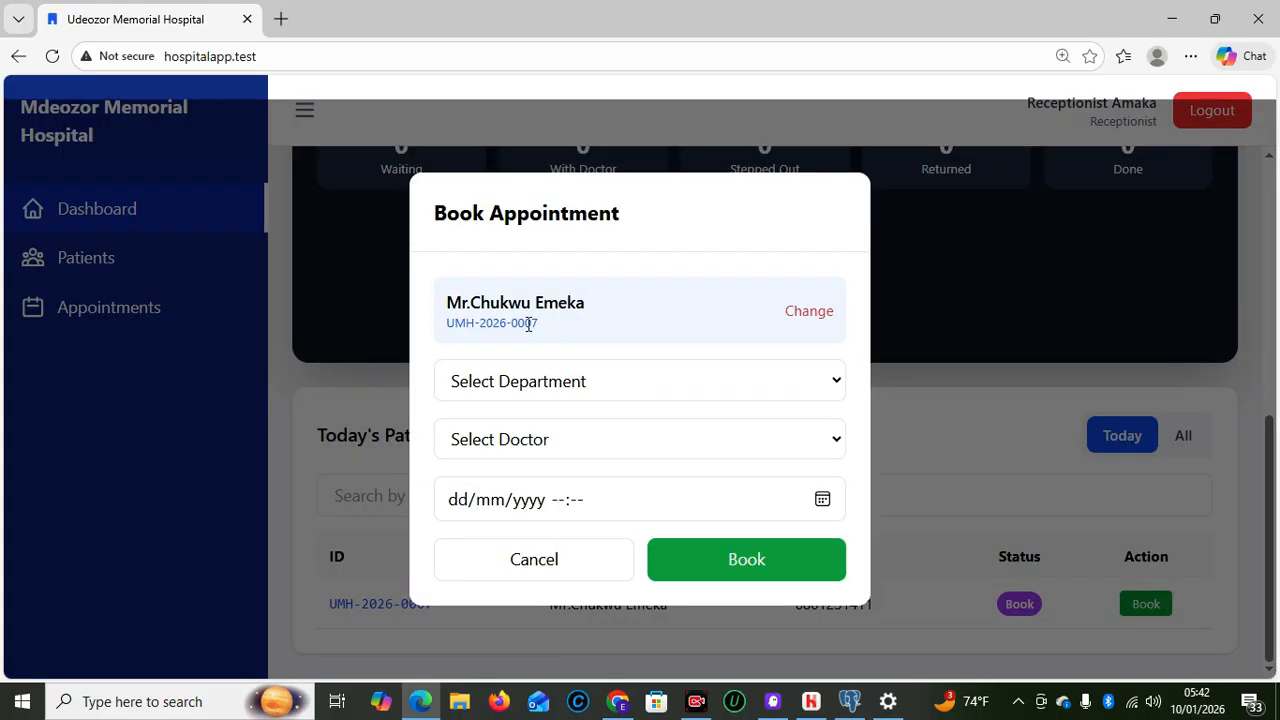
click(539, 392)
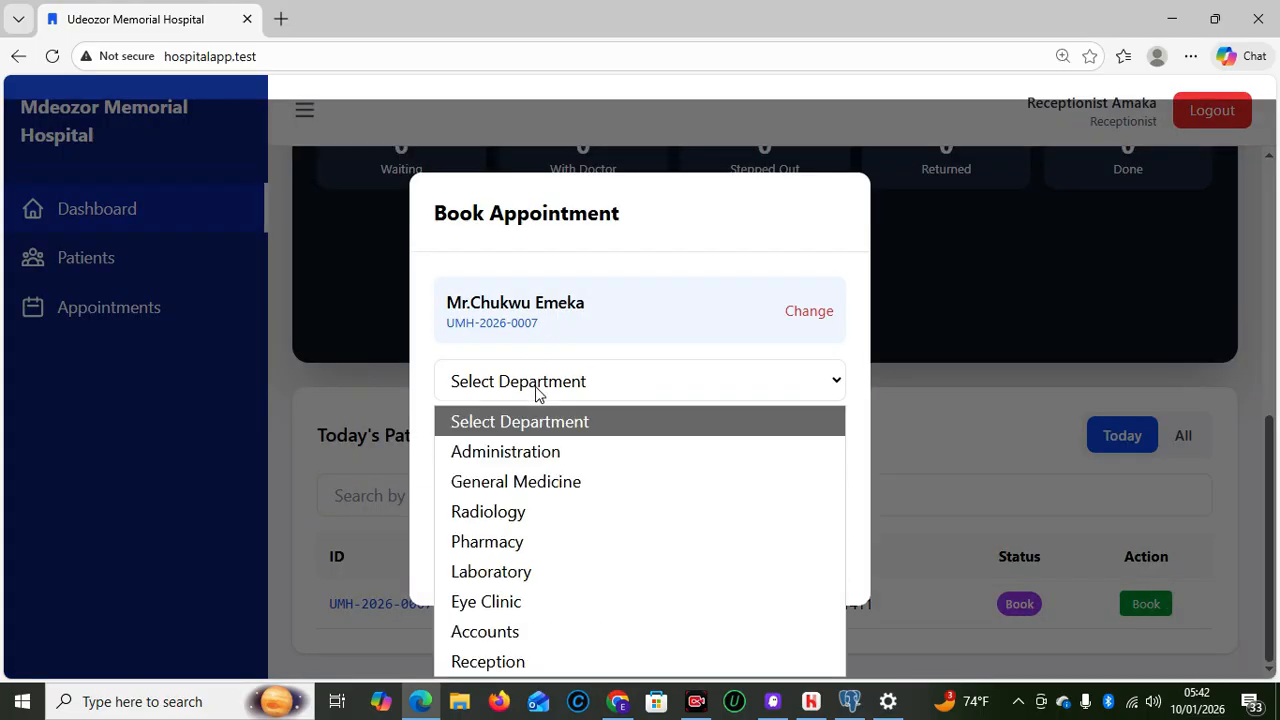
click(540, 482)
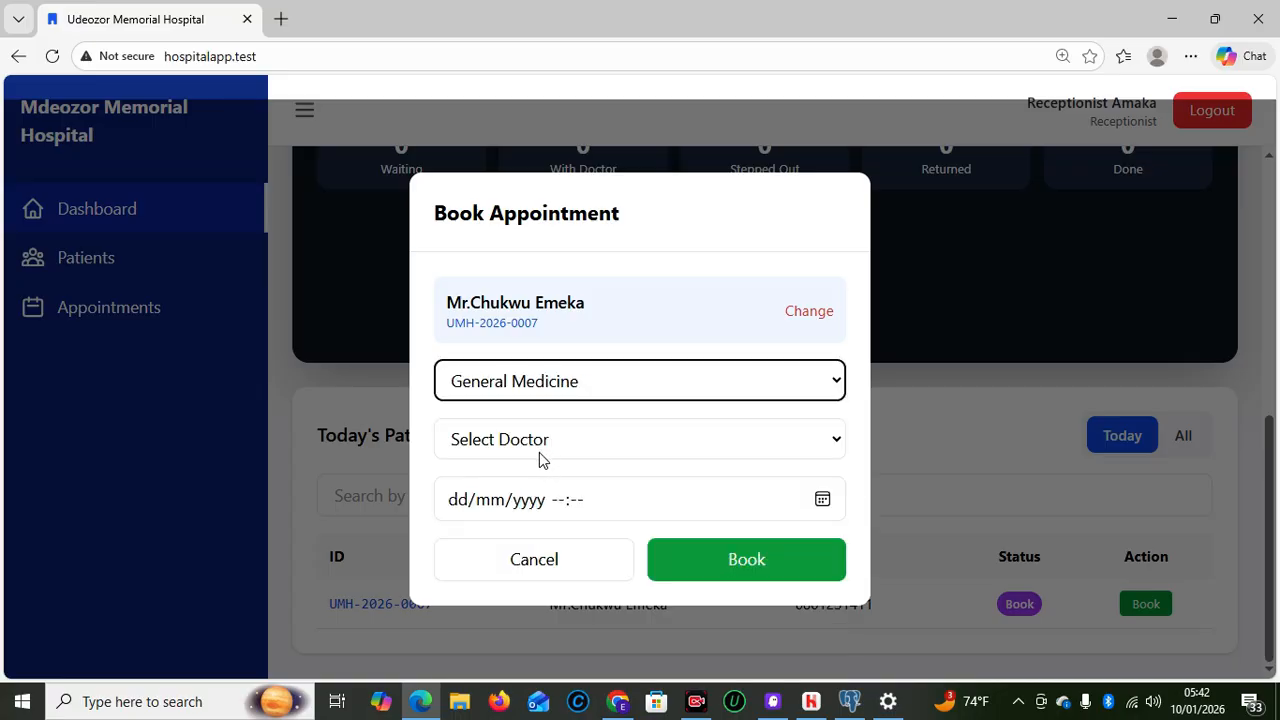
click(541, 448)
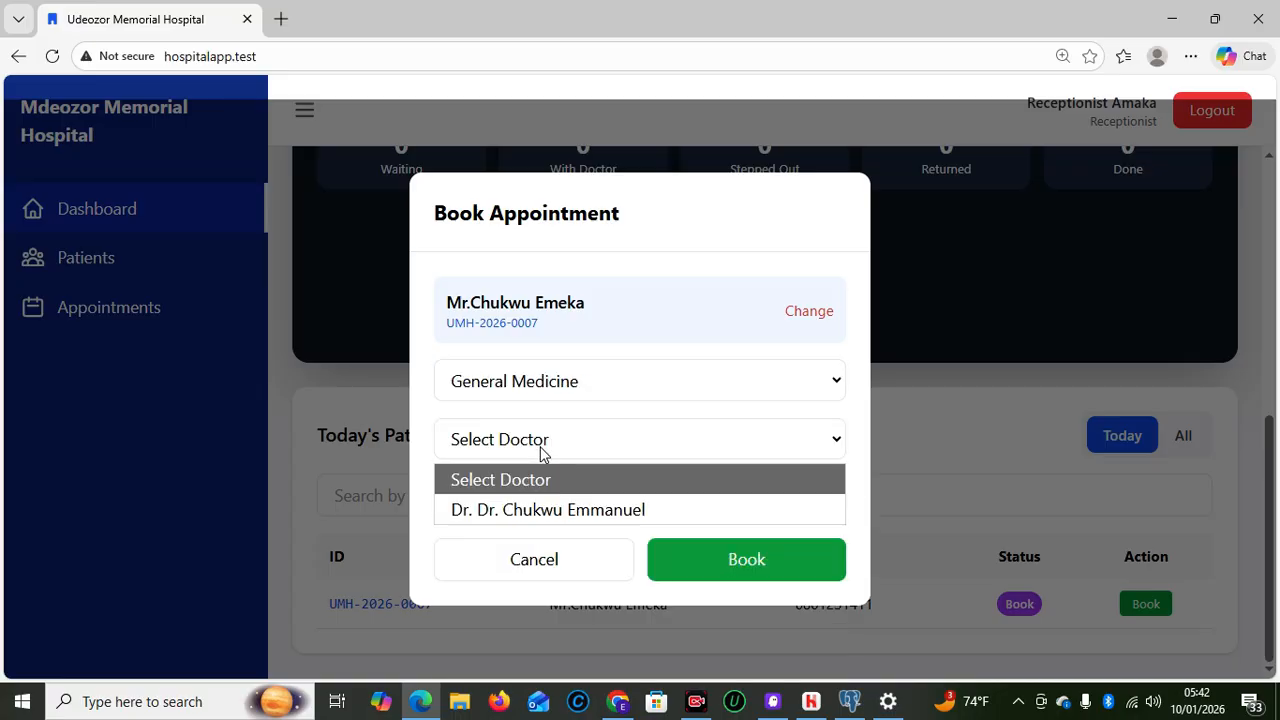
click(560, 511)
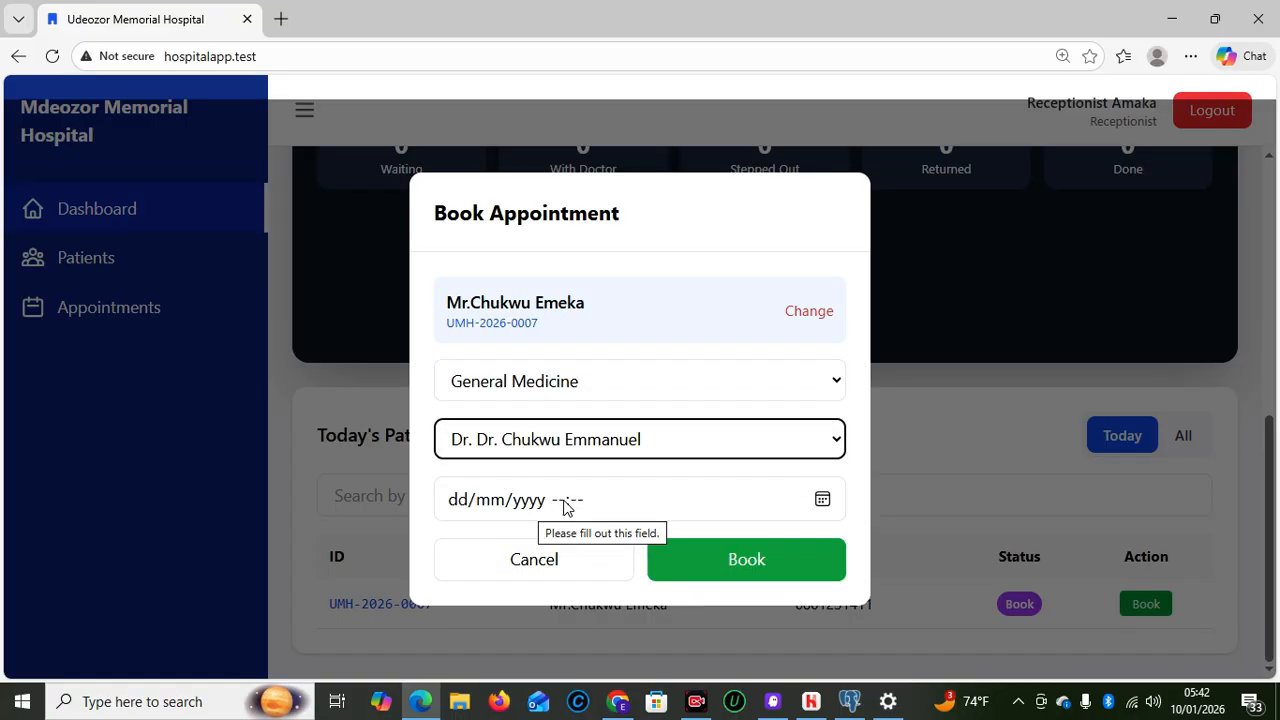
click(563, 507)
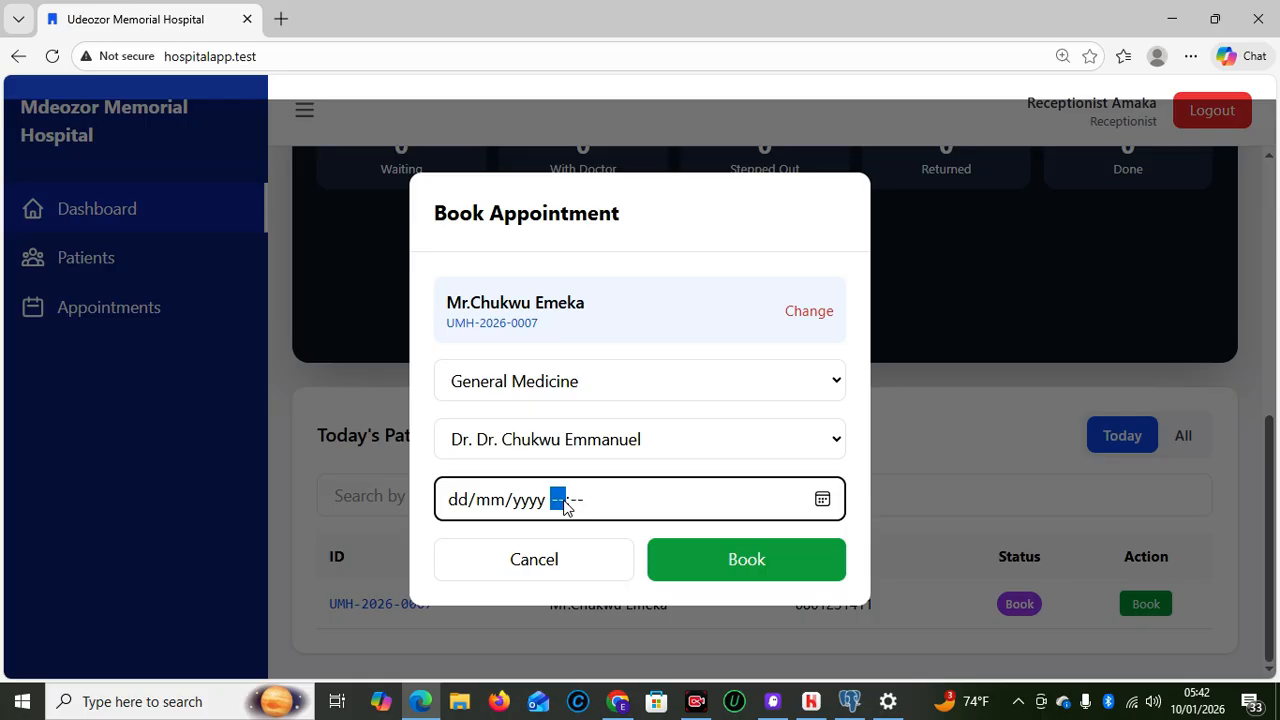
click(822, 500)
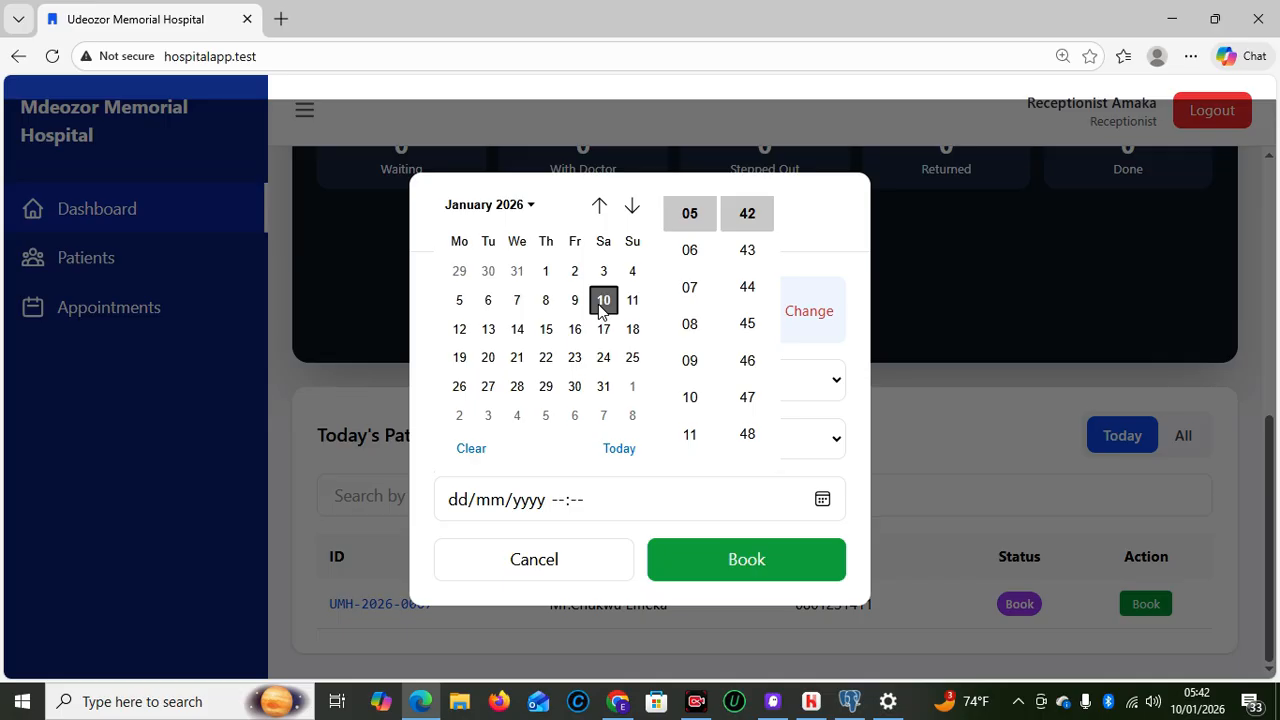
click(619, 448)
click(680, 559)
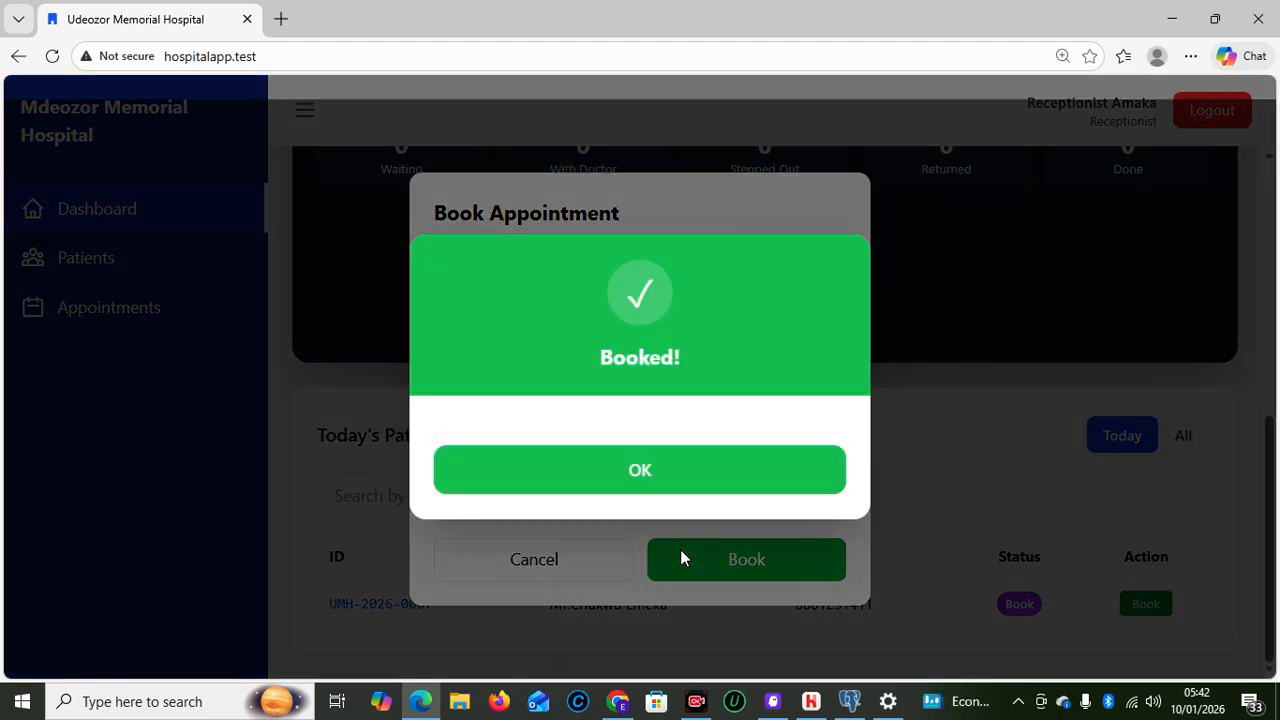
click(631, 482)
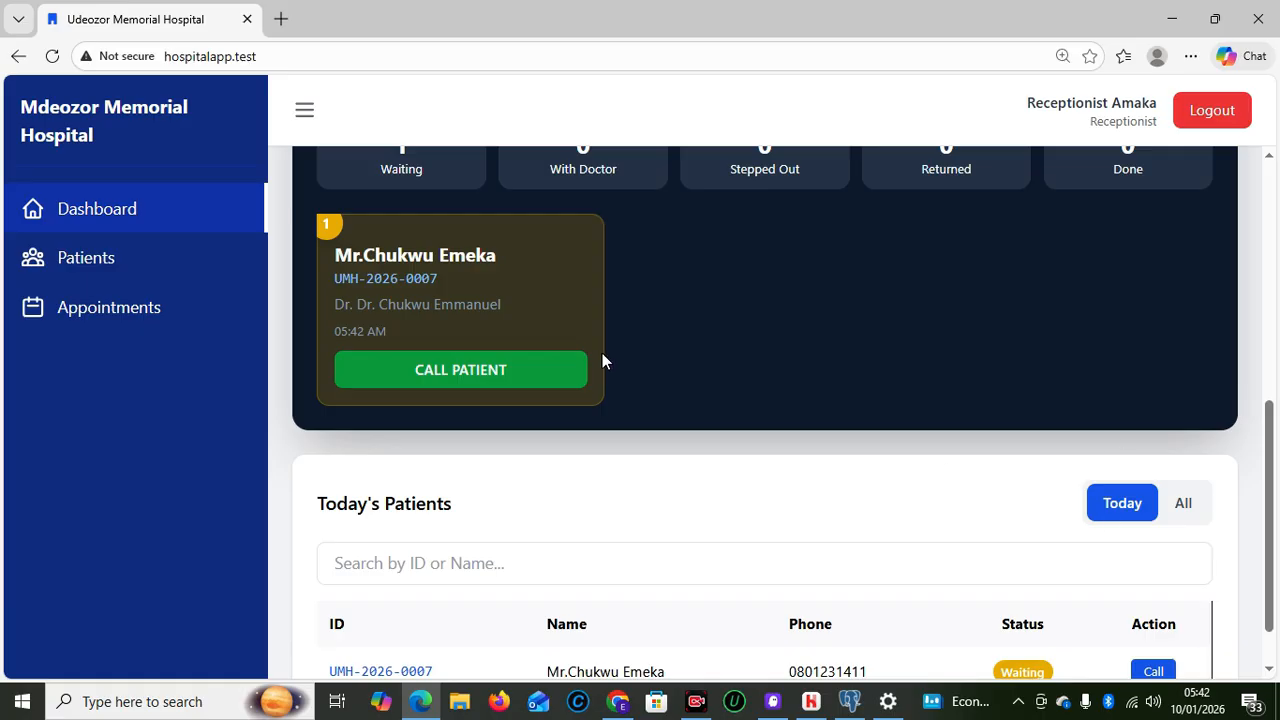
On the Live Queue Board, call the waiting patient in and confirm, moving them to With Doctor
scroll(1246, 283, up, 5)
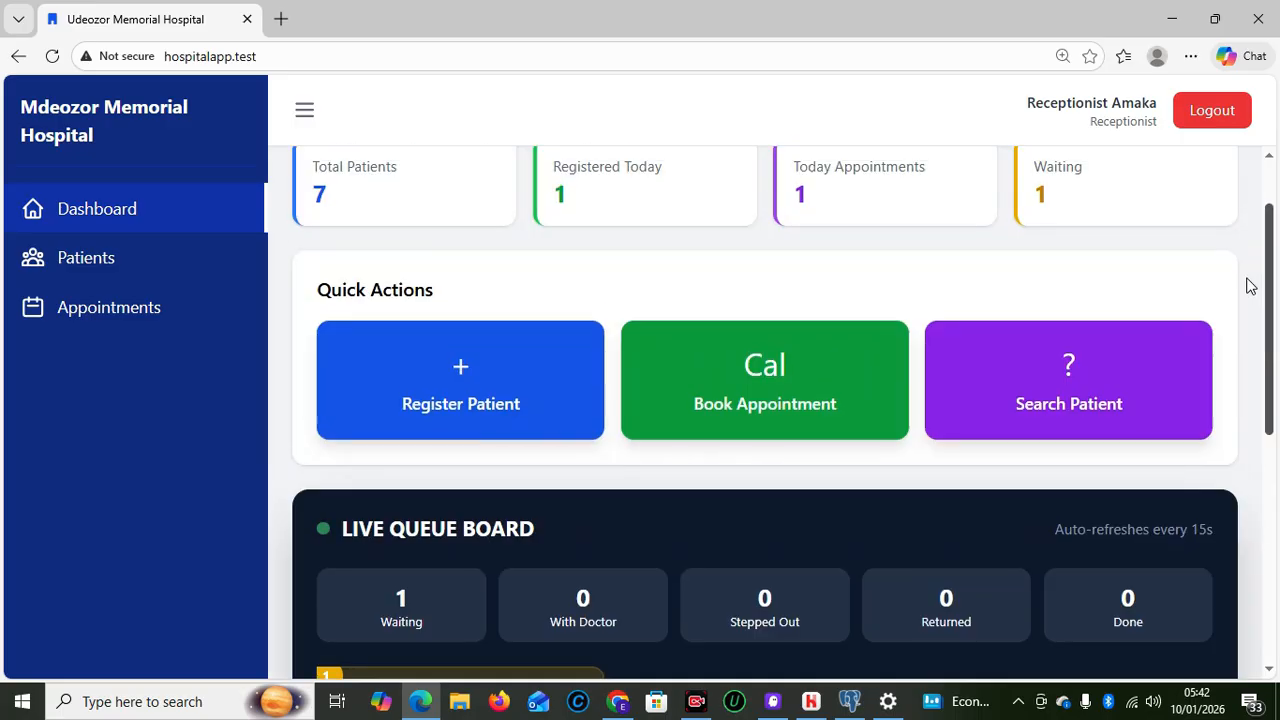
scroll(1263, 432, down, 3)
drag(1262, 426, 1262, 423)
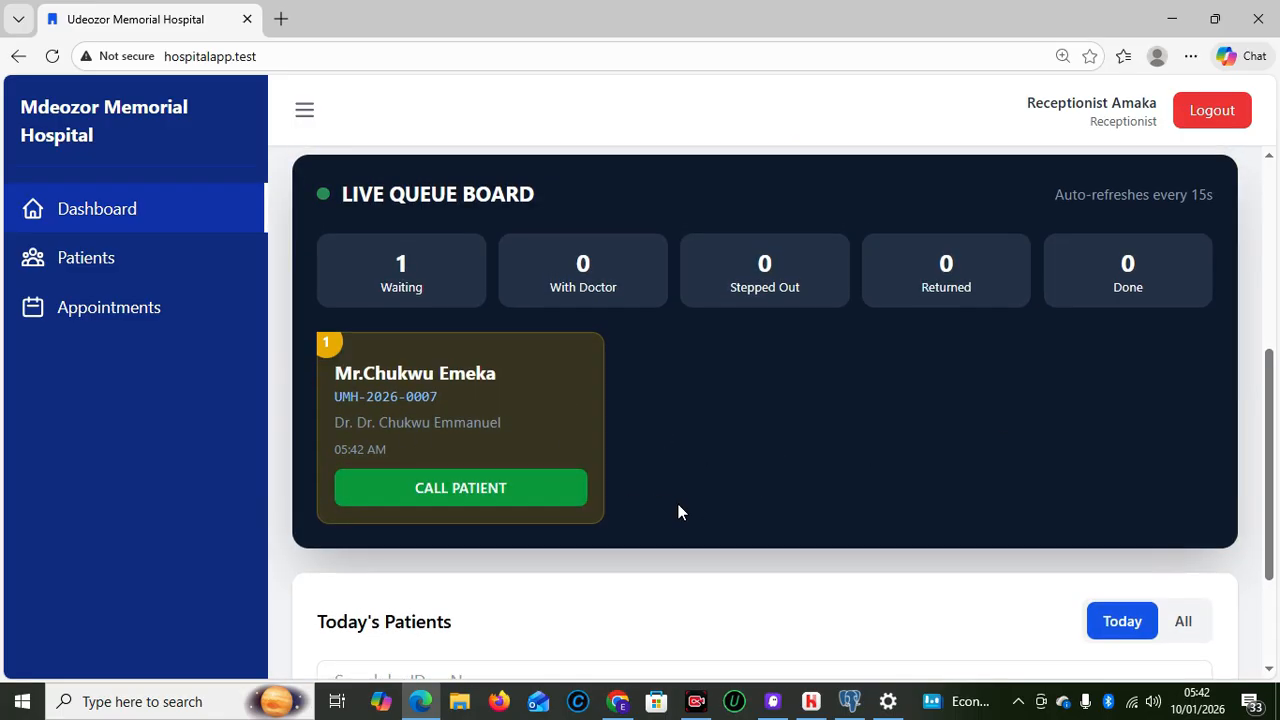
click(473, 497)
click(808, 497)
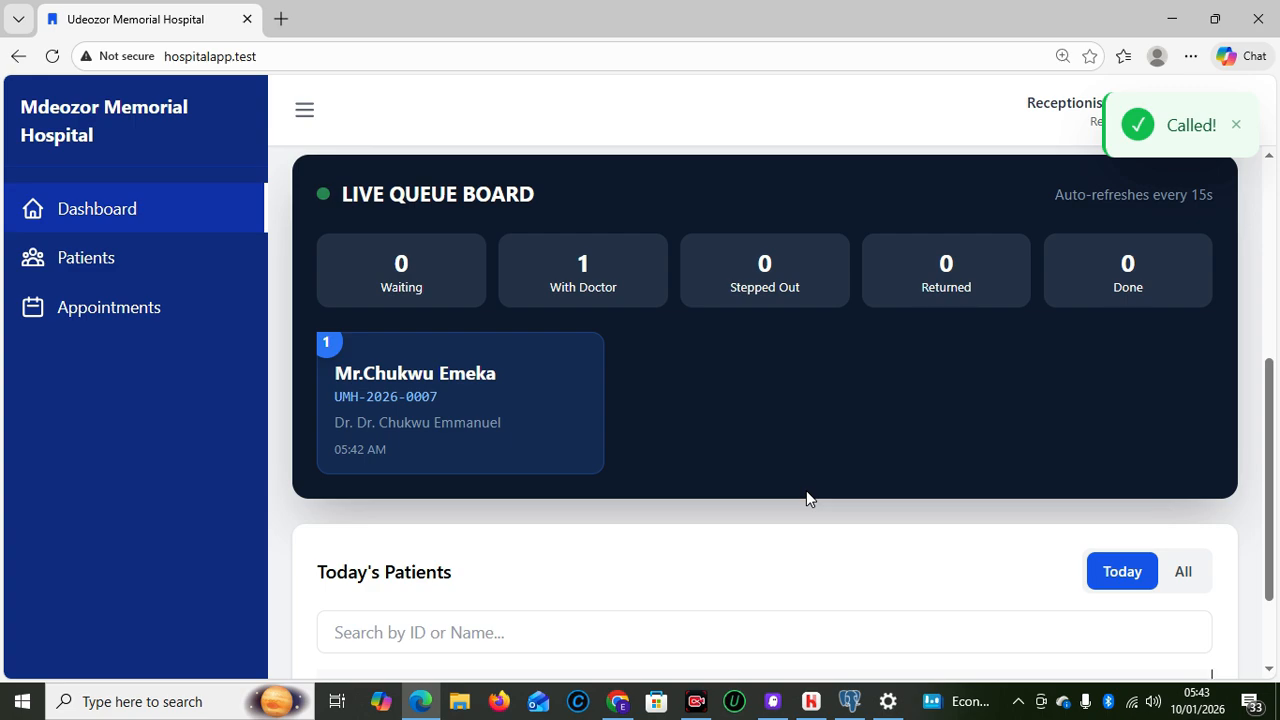
drag(1270, 485, 1277, 582)
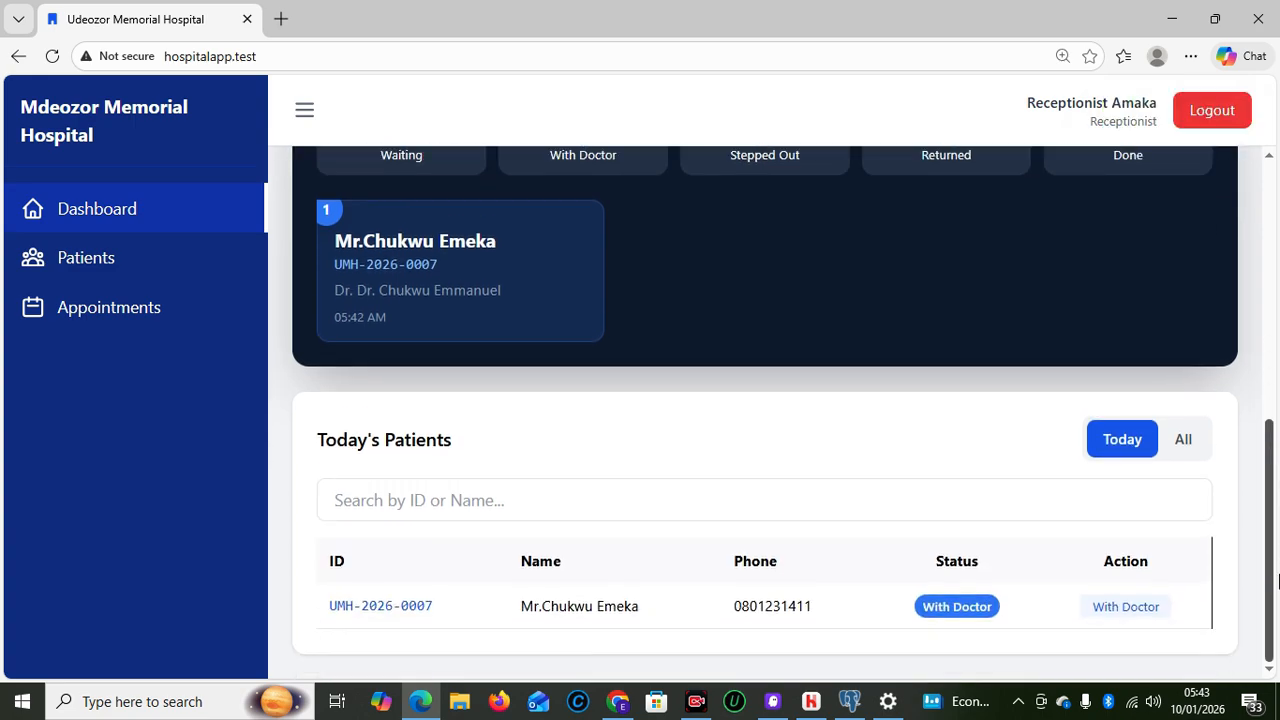
drag(1277, 463, 1277, 423)
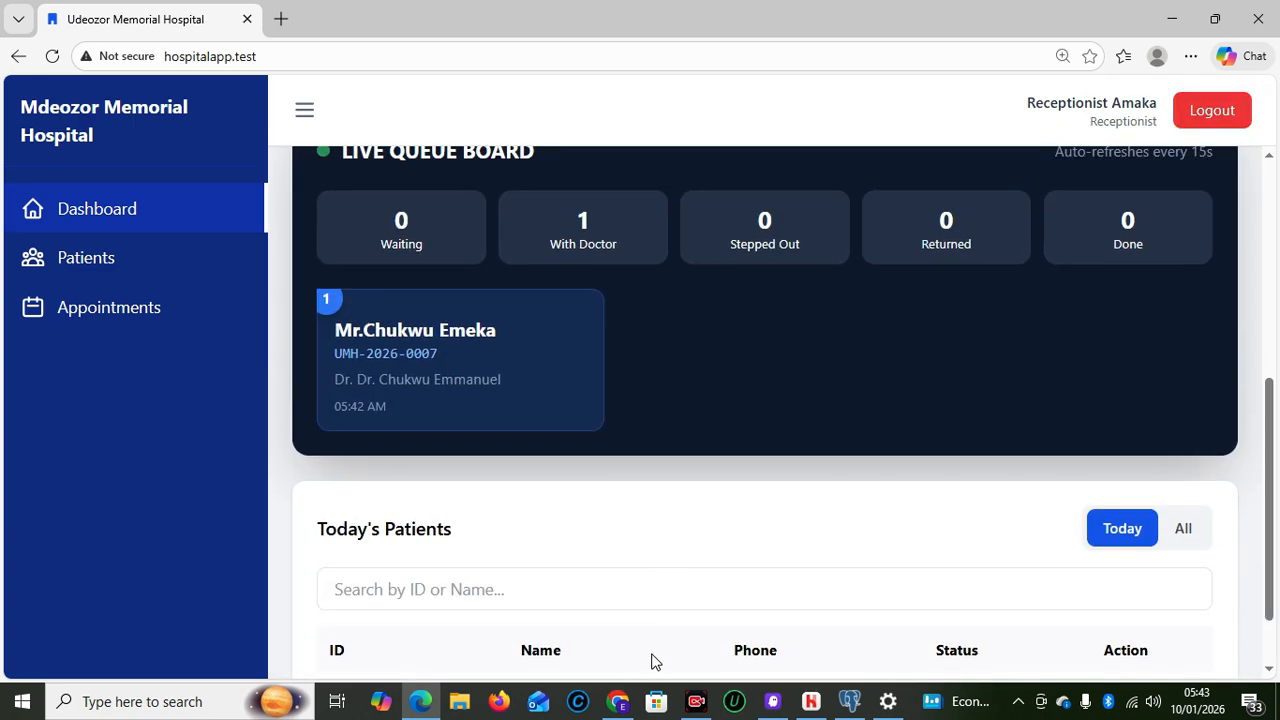
mouse_move(630, 708)
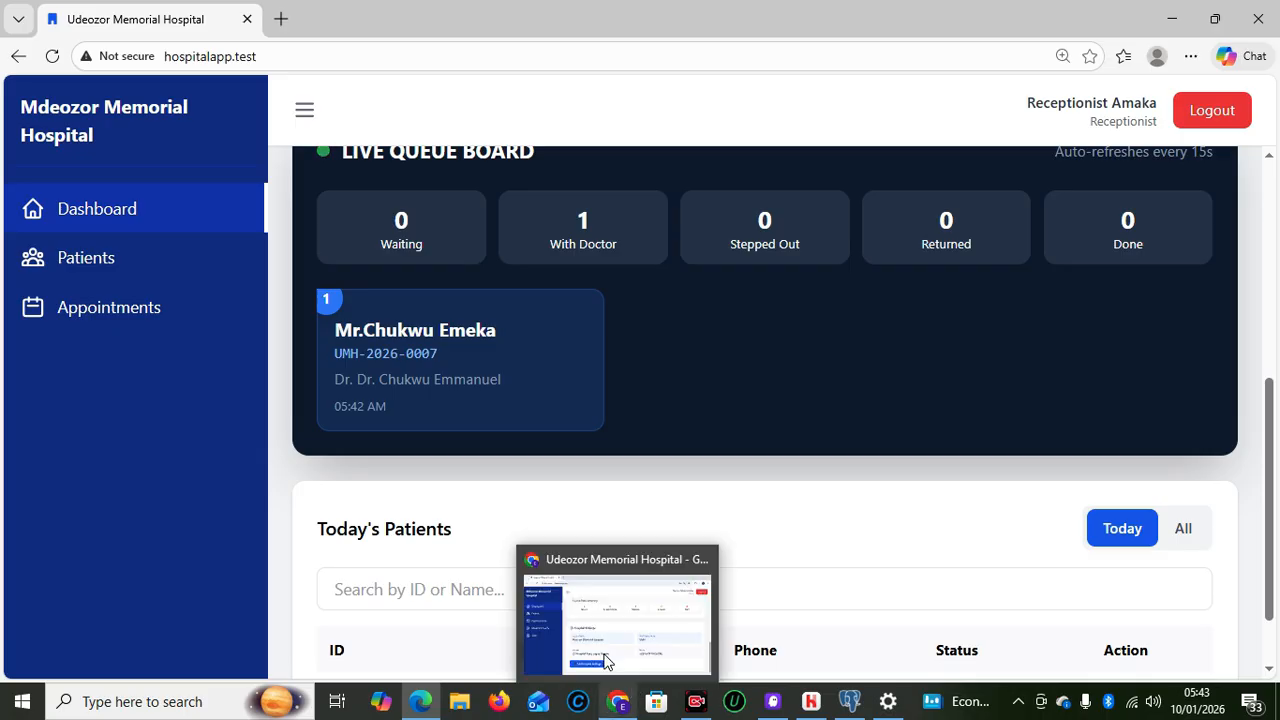
Log out of admin, sign in as the doctor with saved credentials, then return to the receptionist's window
click(602, 646)
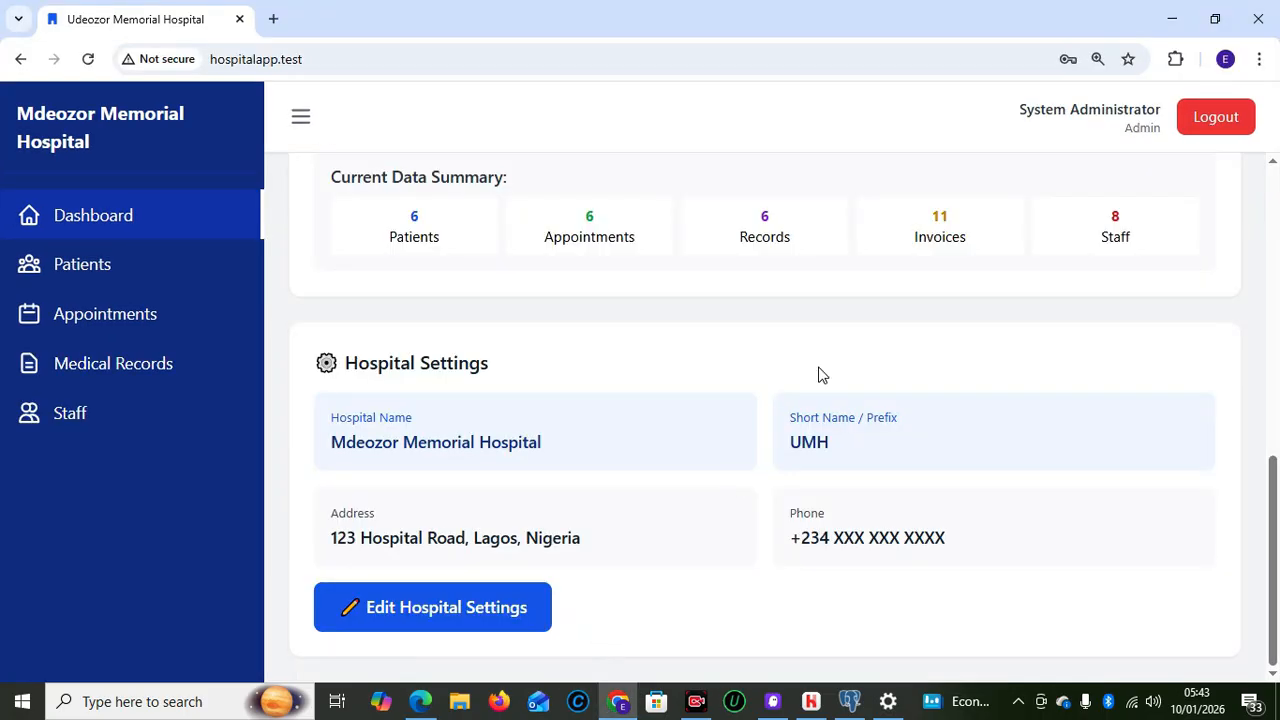
click(1199, 124)
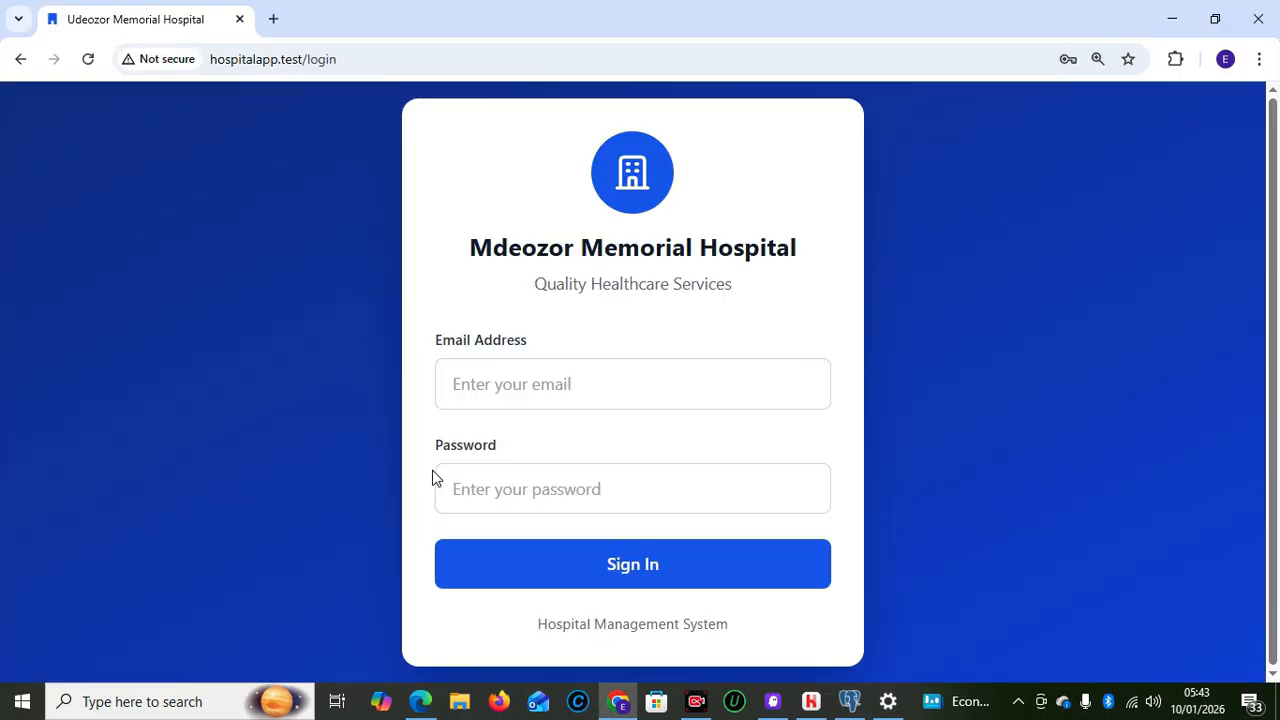
click(480, 402)
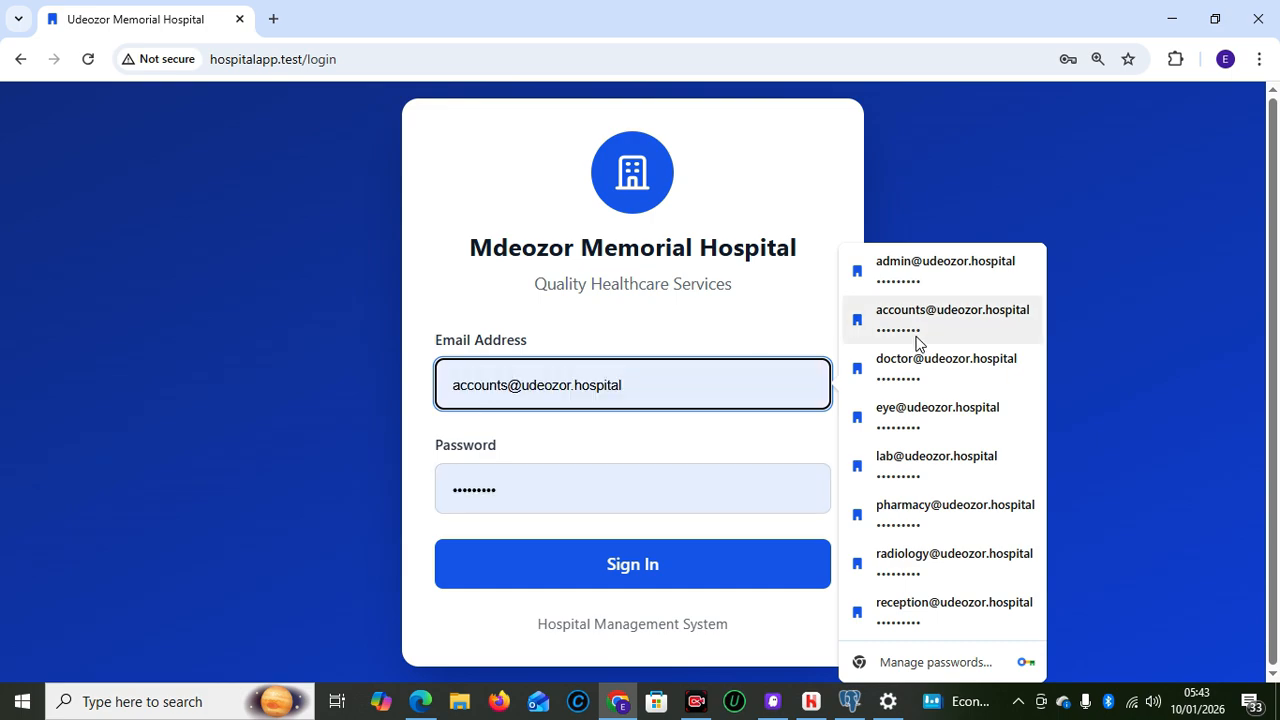
click(914, 363)
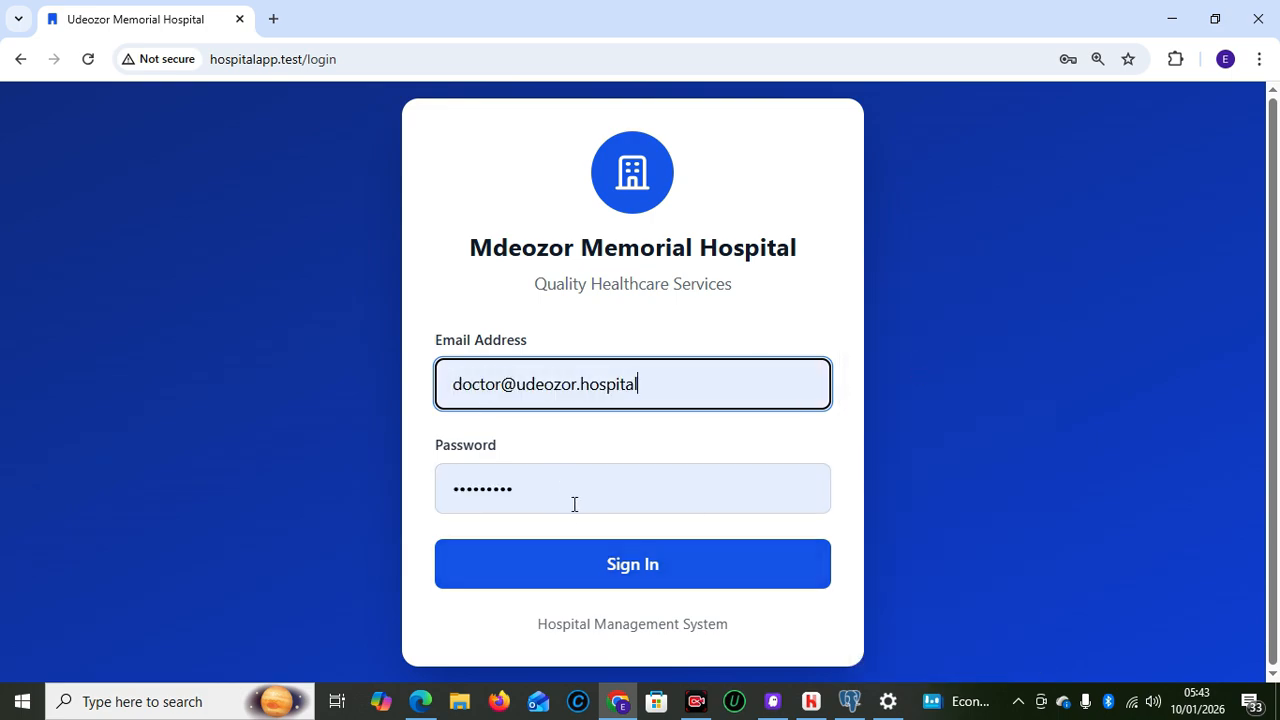
click(593, 557)
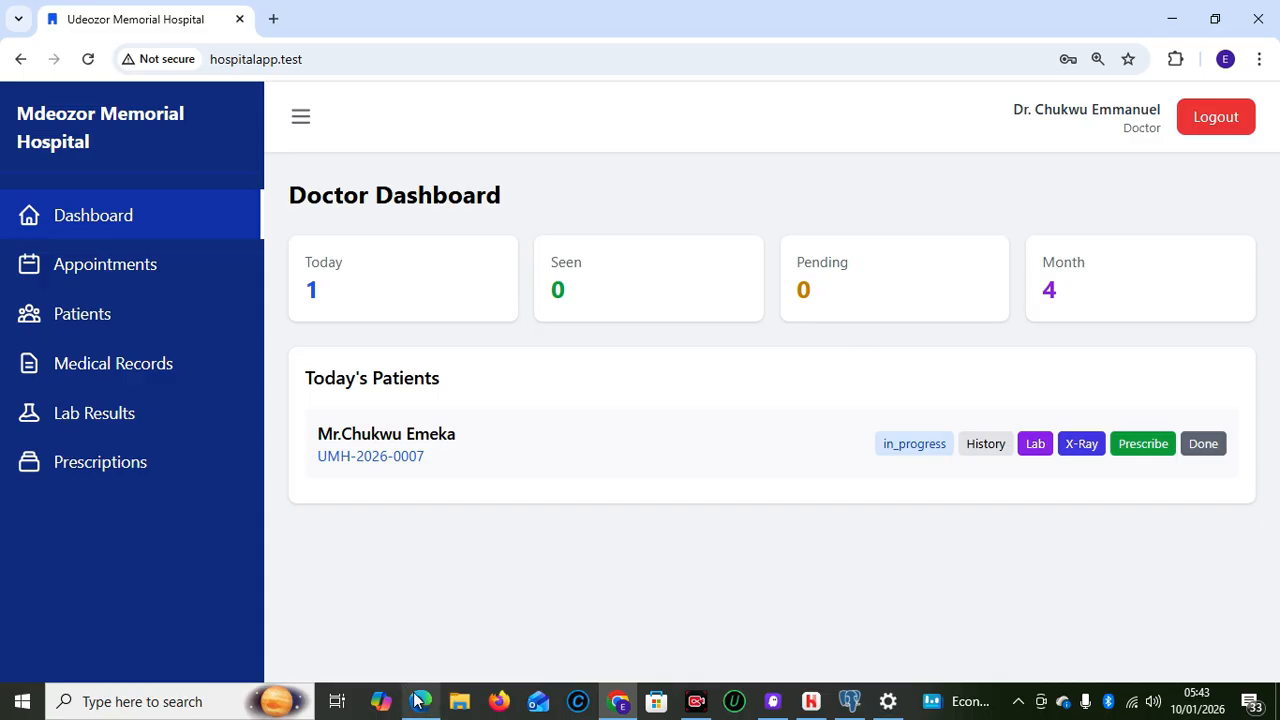
mouse_move(420, 701)
click(412, 623)
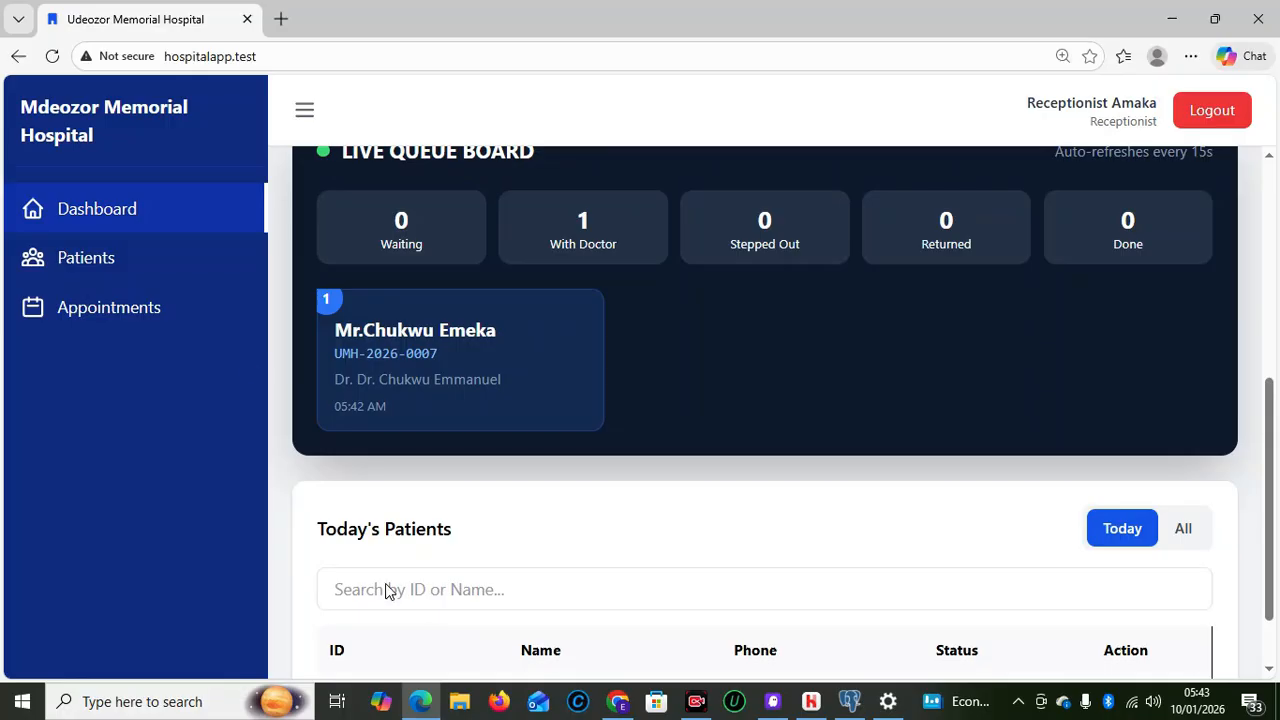
Check the patient's history and billing history under Patients, then go to Appointments
click(72, 268)
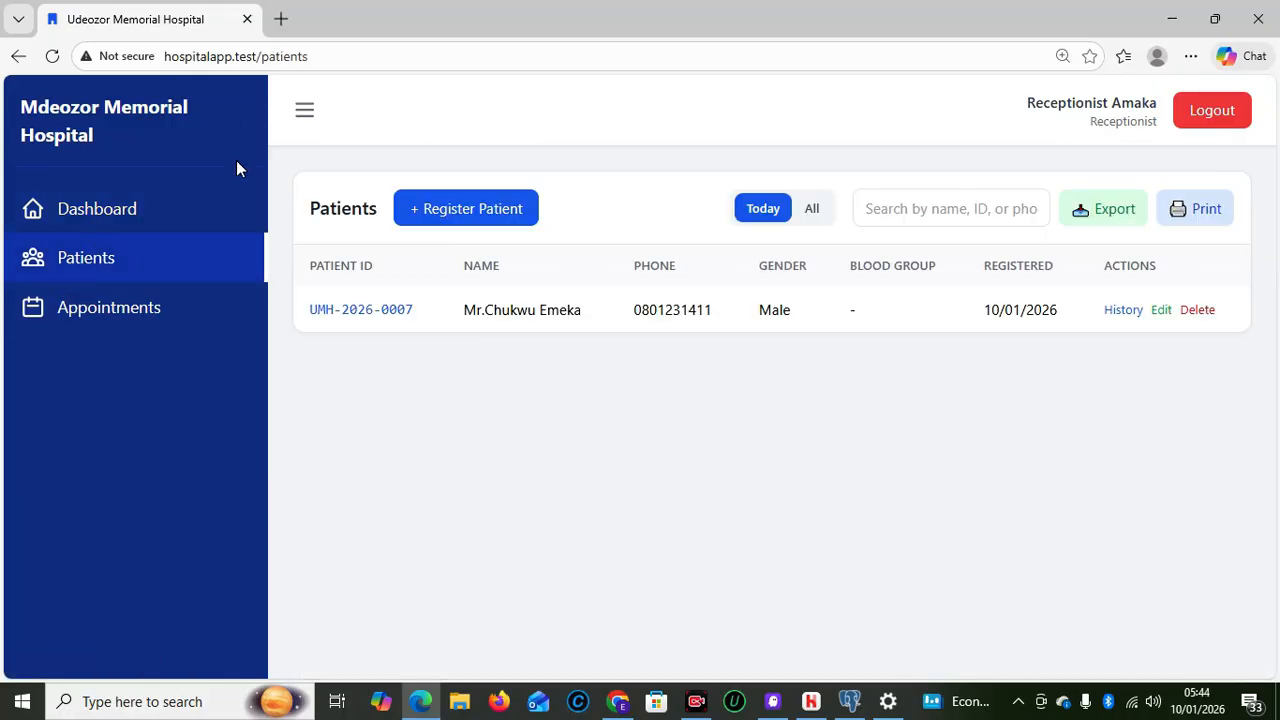
click(1118, 311)
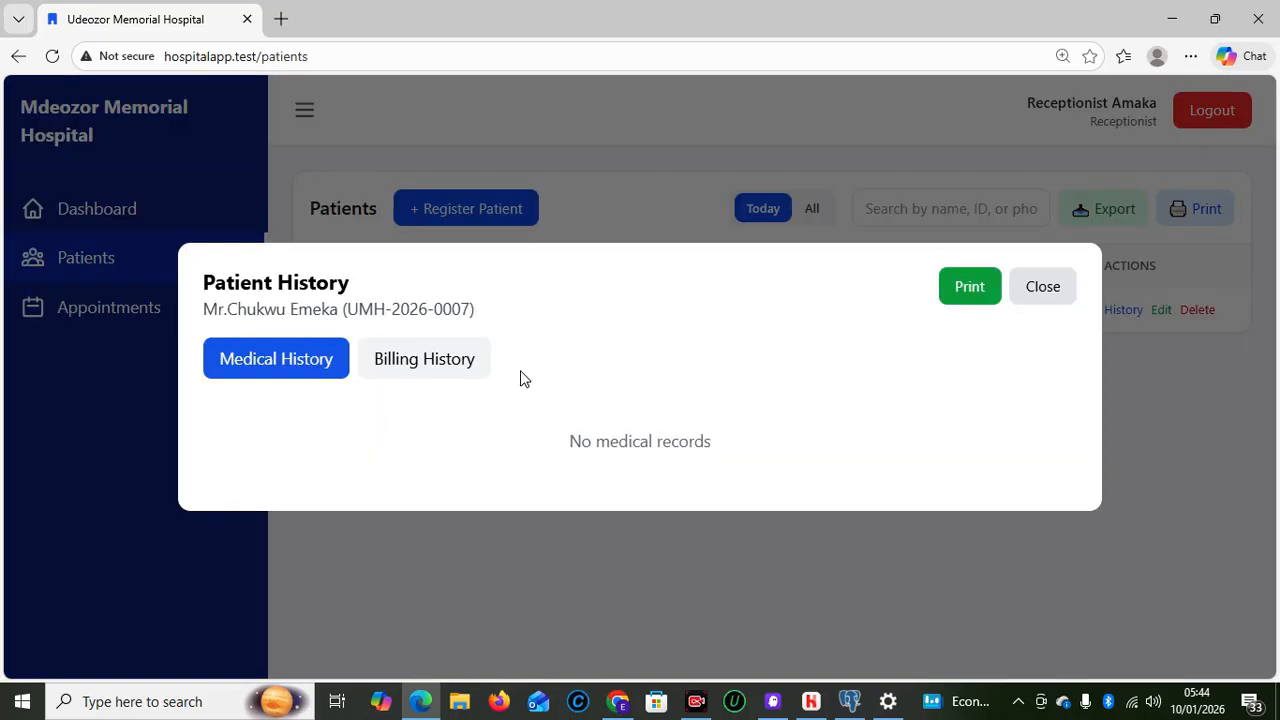
click(441, 360)
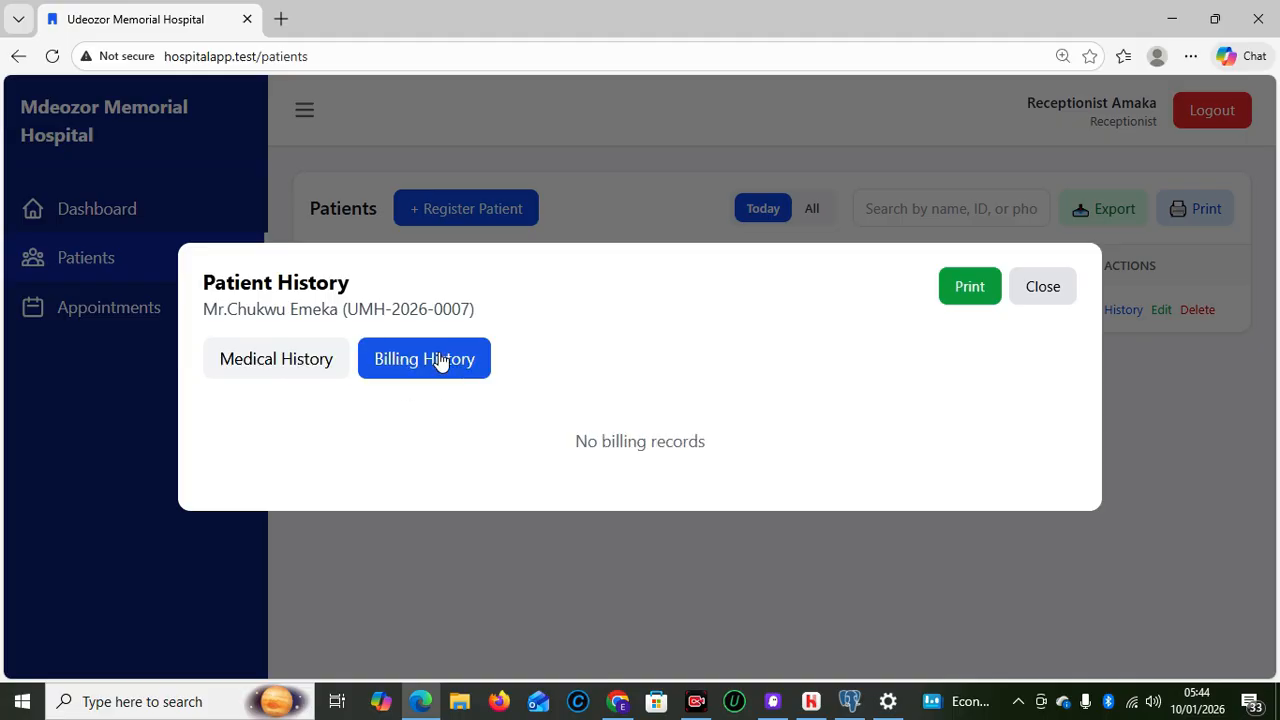
click(1043, 287)
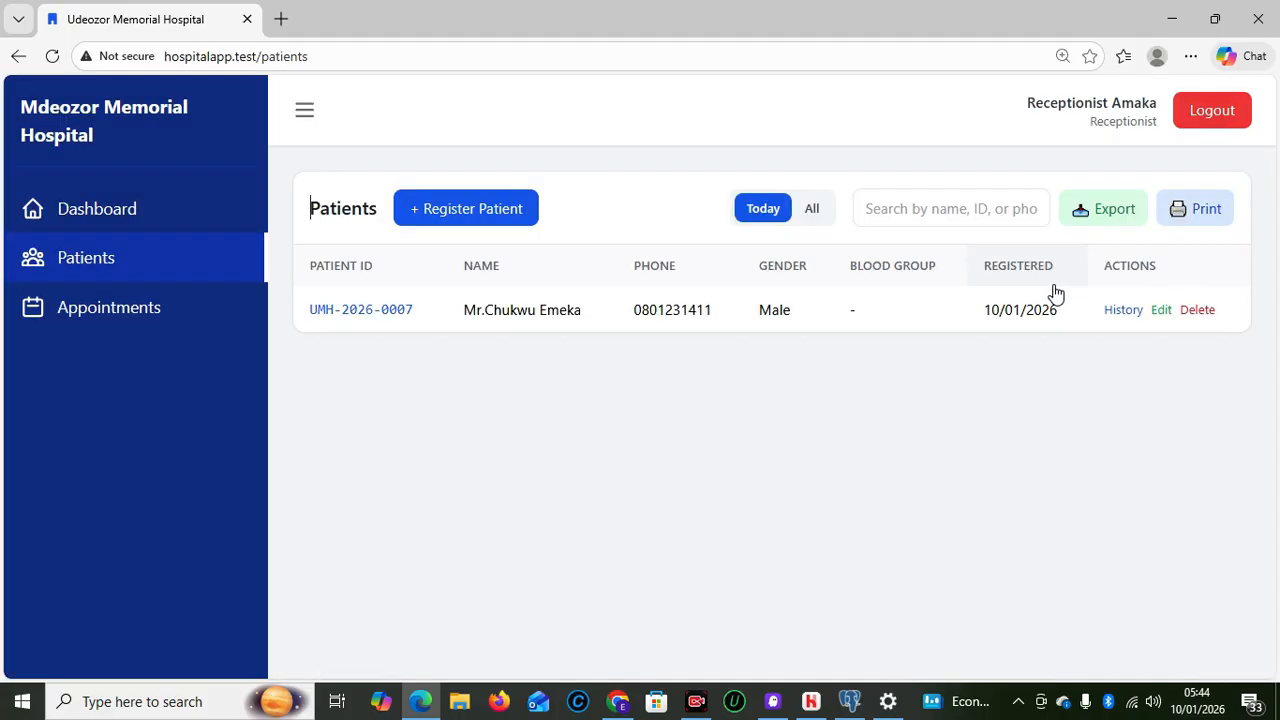
click(165, 310)
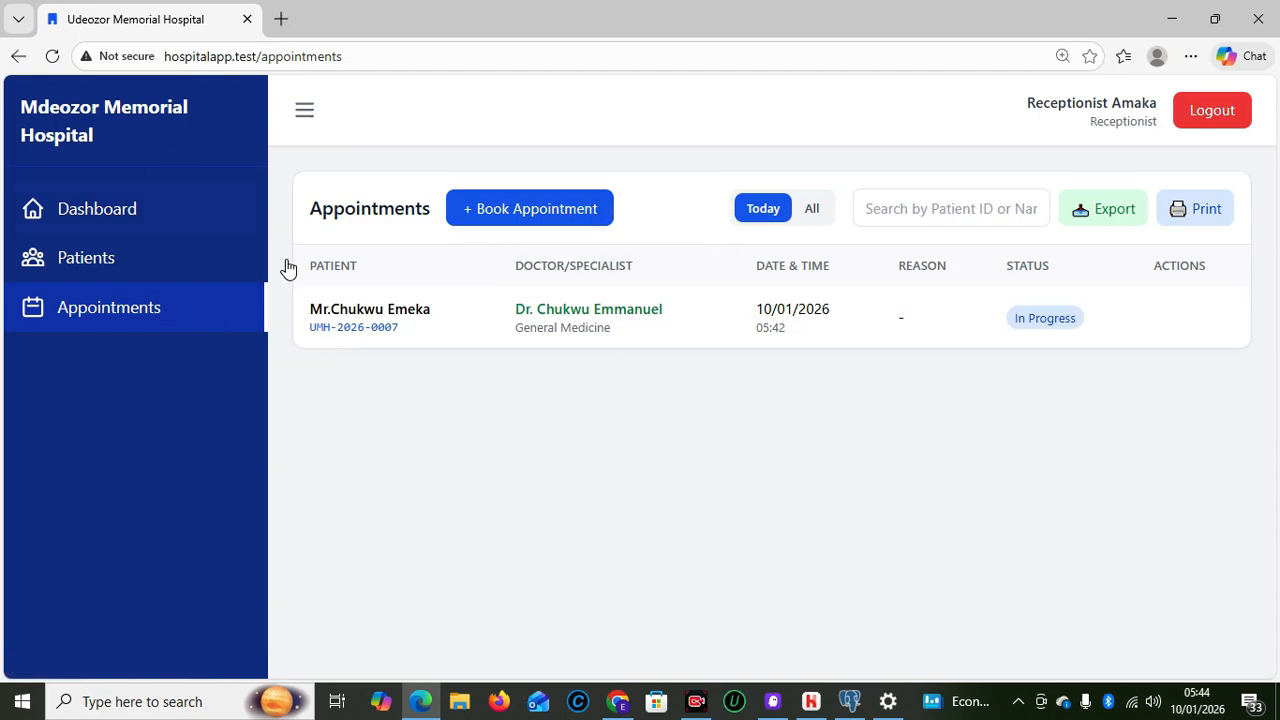
Copy the patient's ID from the table and filter today's appointments by it
click(545, 228)
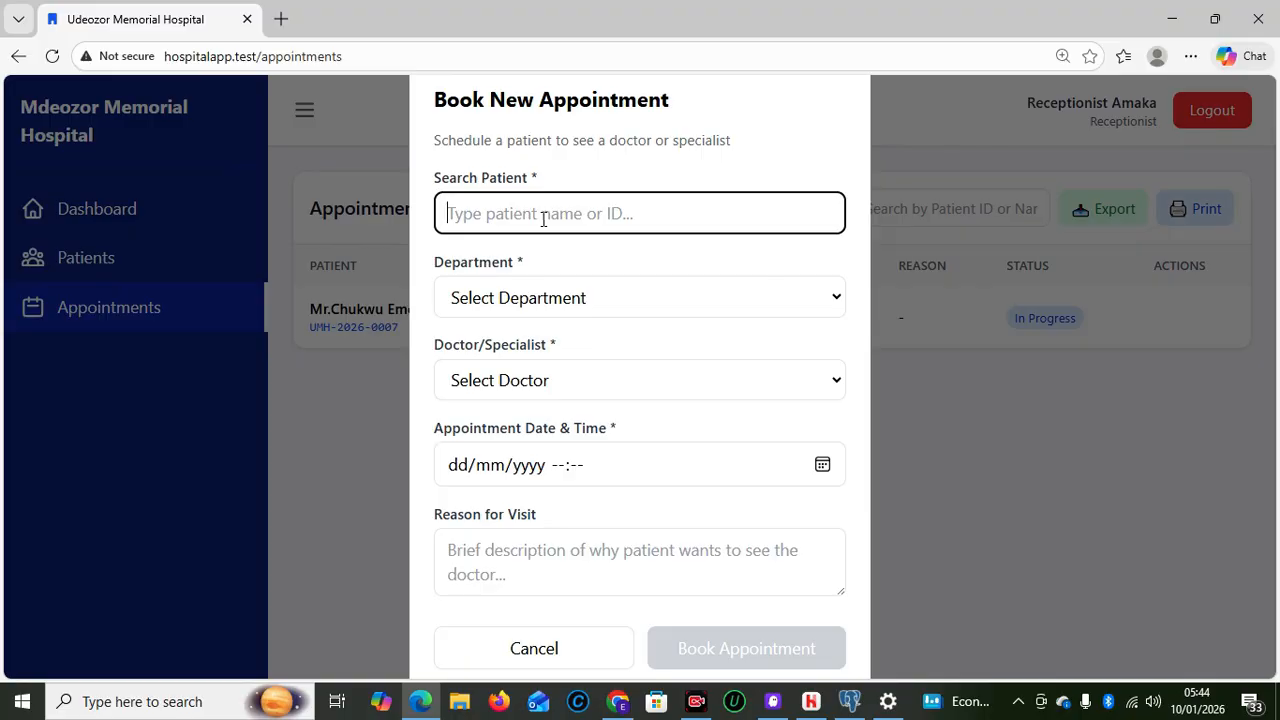
click(313, 335)
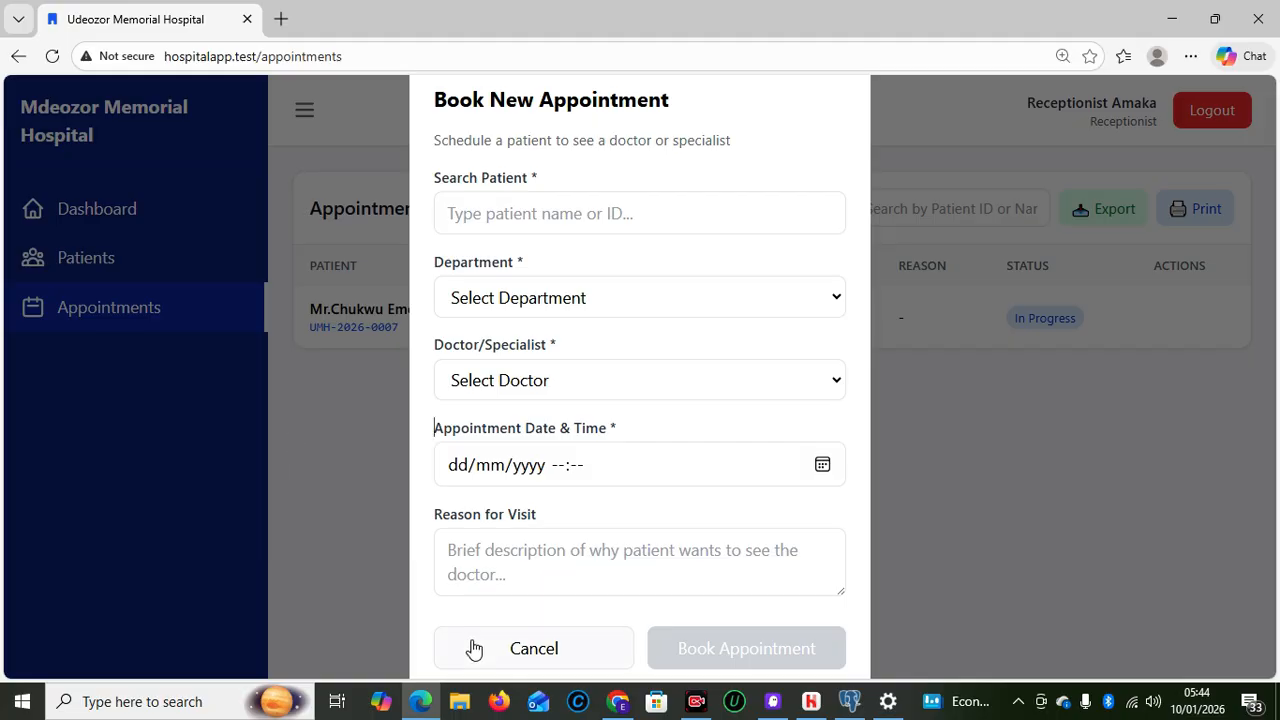
click(508, 654)
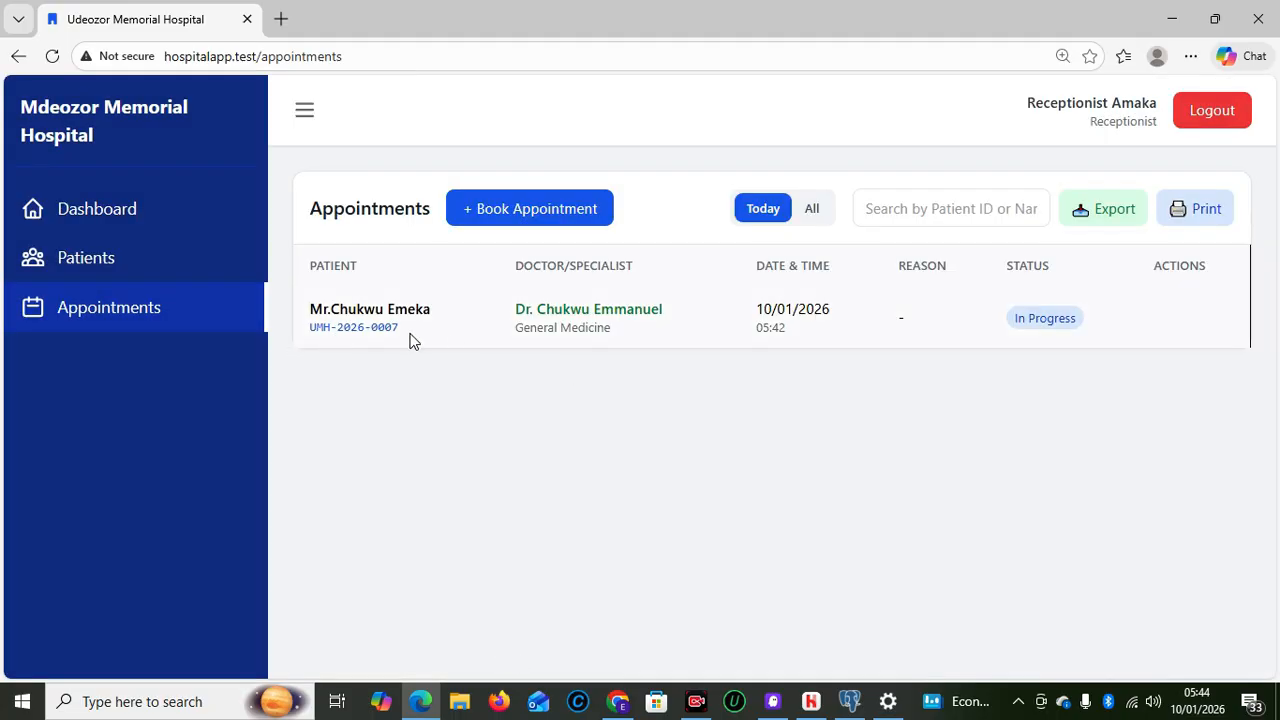
drag(401, 331, 305, 345)
key(ctrl+c)
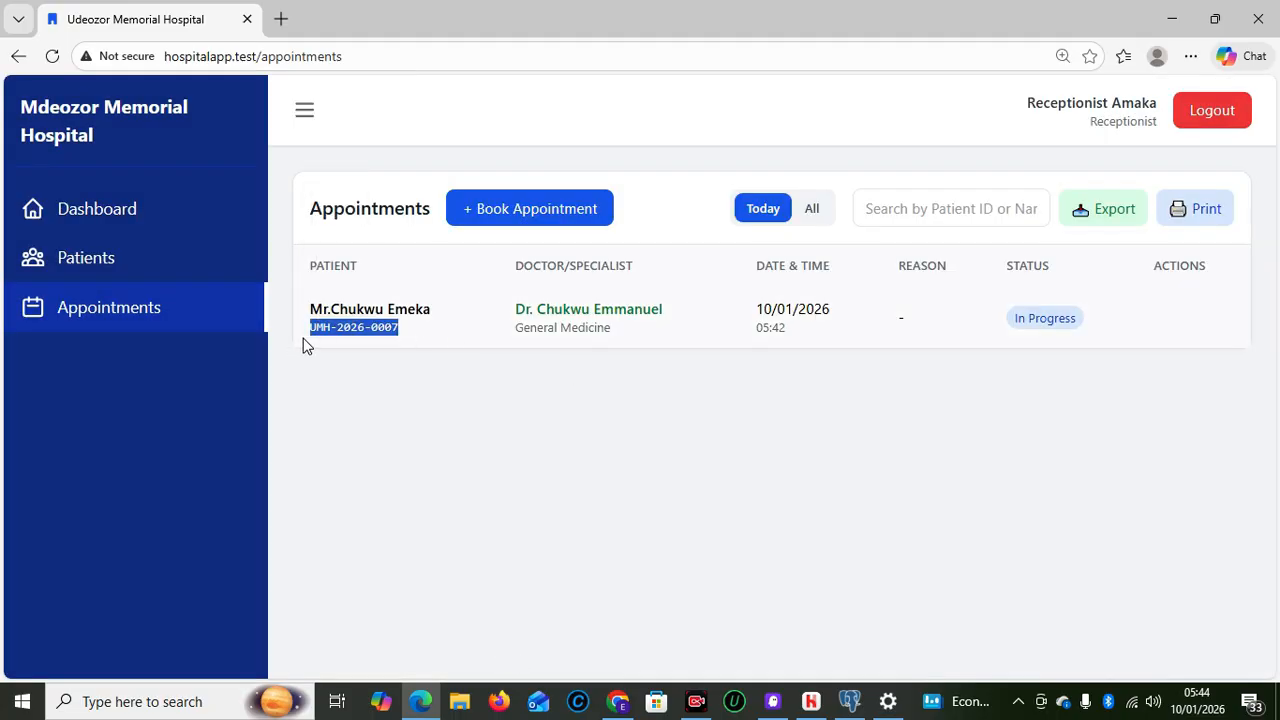
click(946, 212)
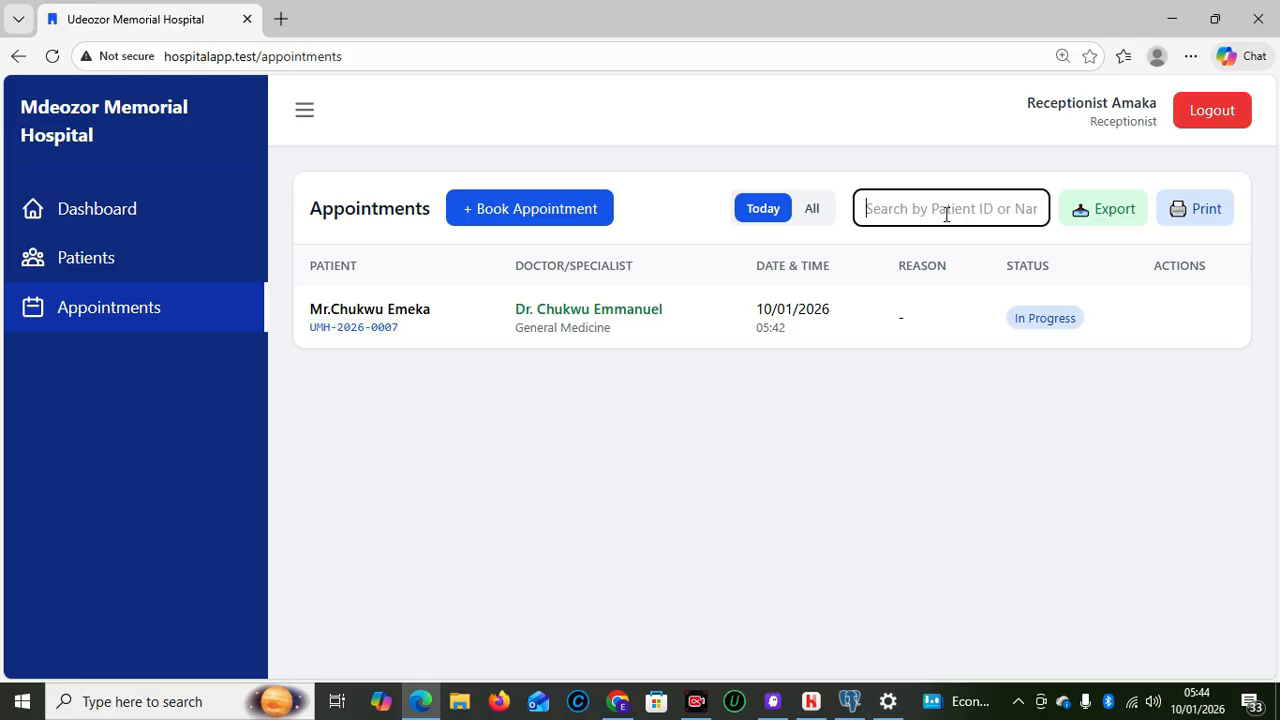
key(ctrl+v)
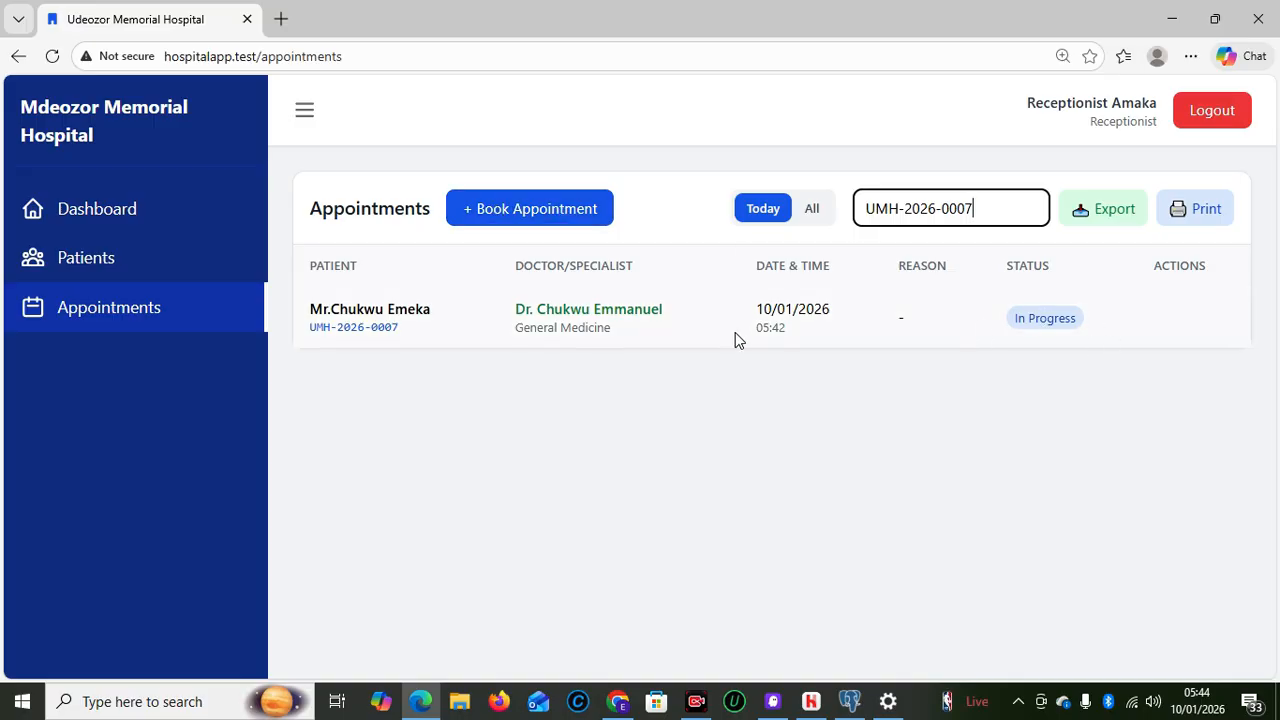
Look up the patient by ID in a new appointment form, then cancel the booking
click(534, 216)
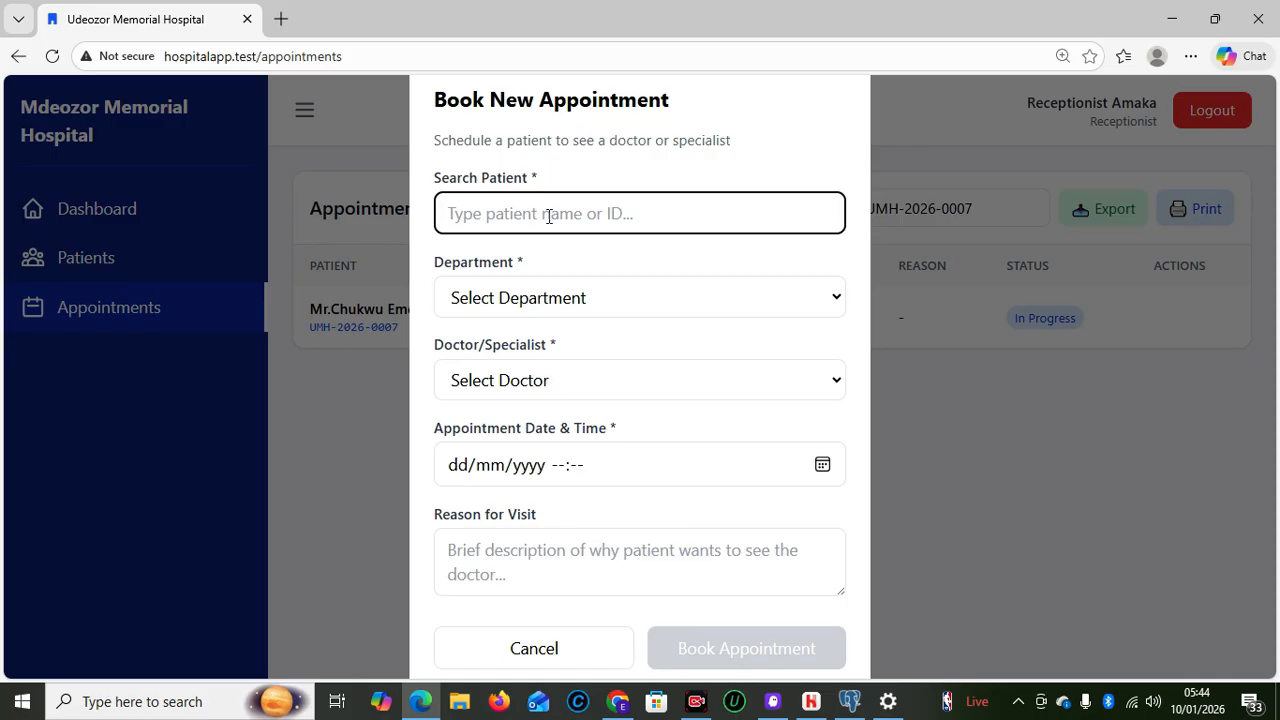
key(ctrl+v)
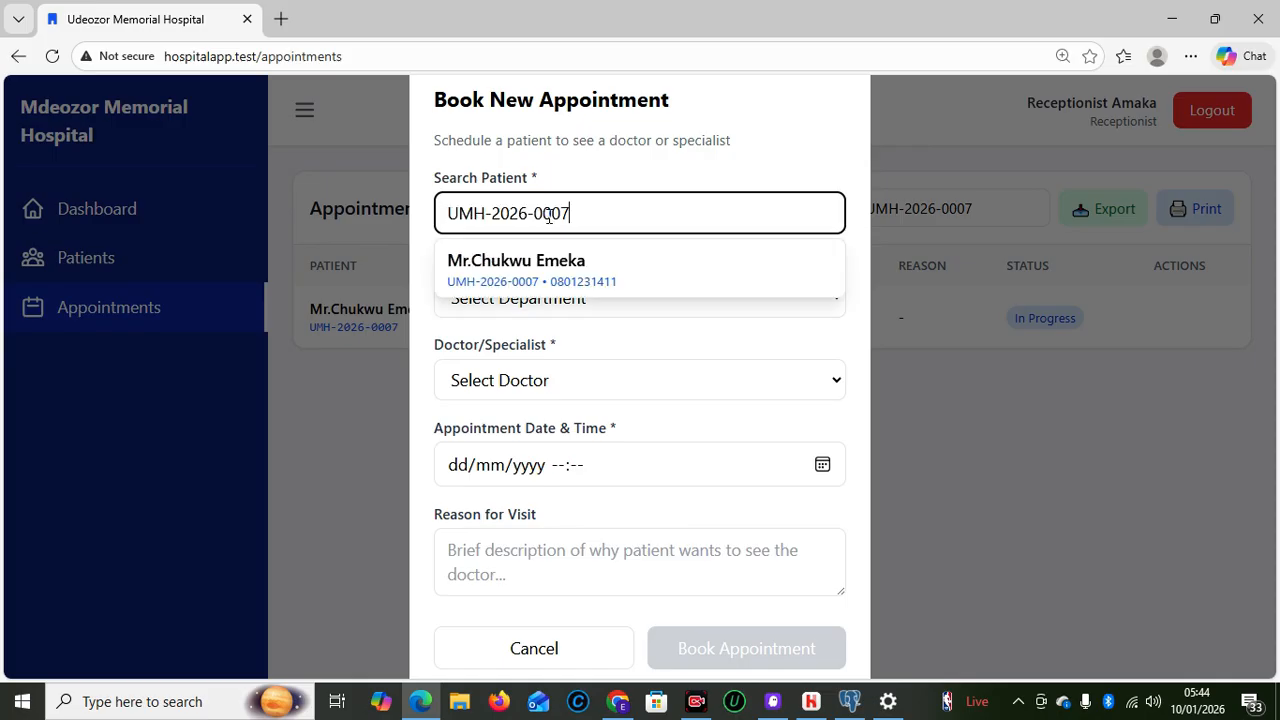
click(543, 278)
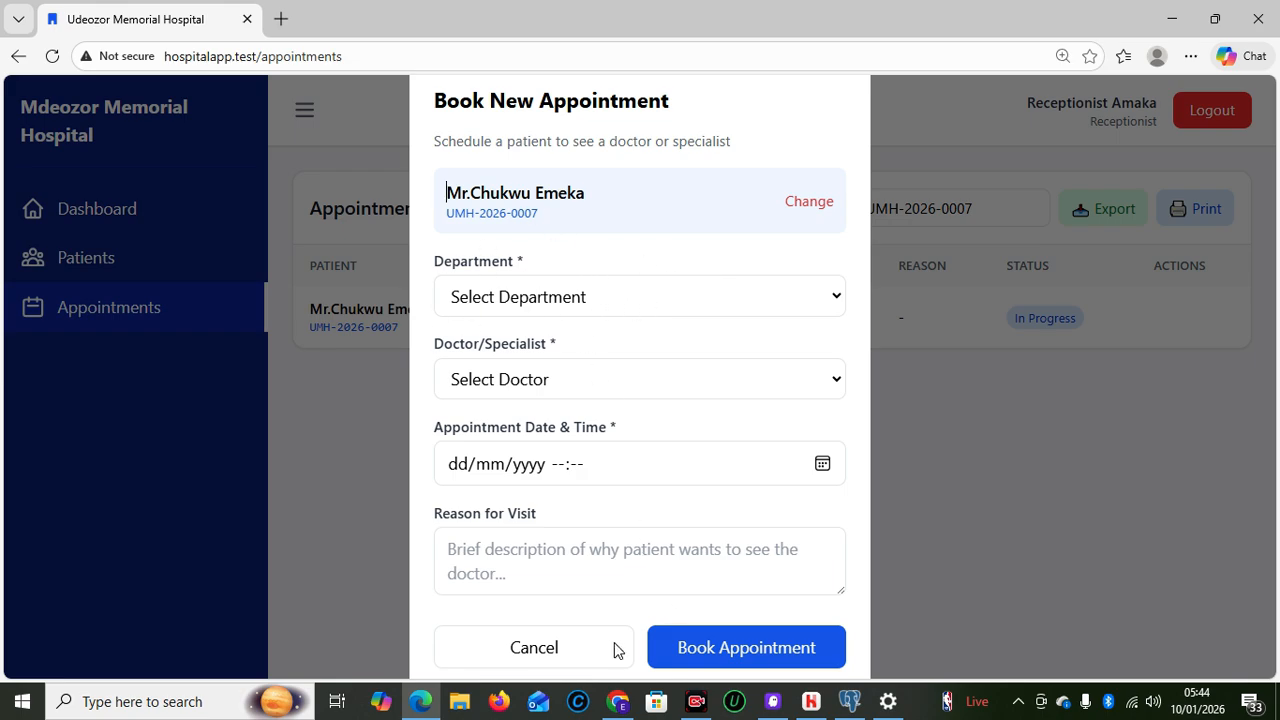
click(536, 658)
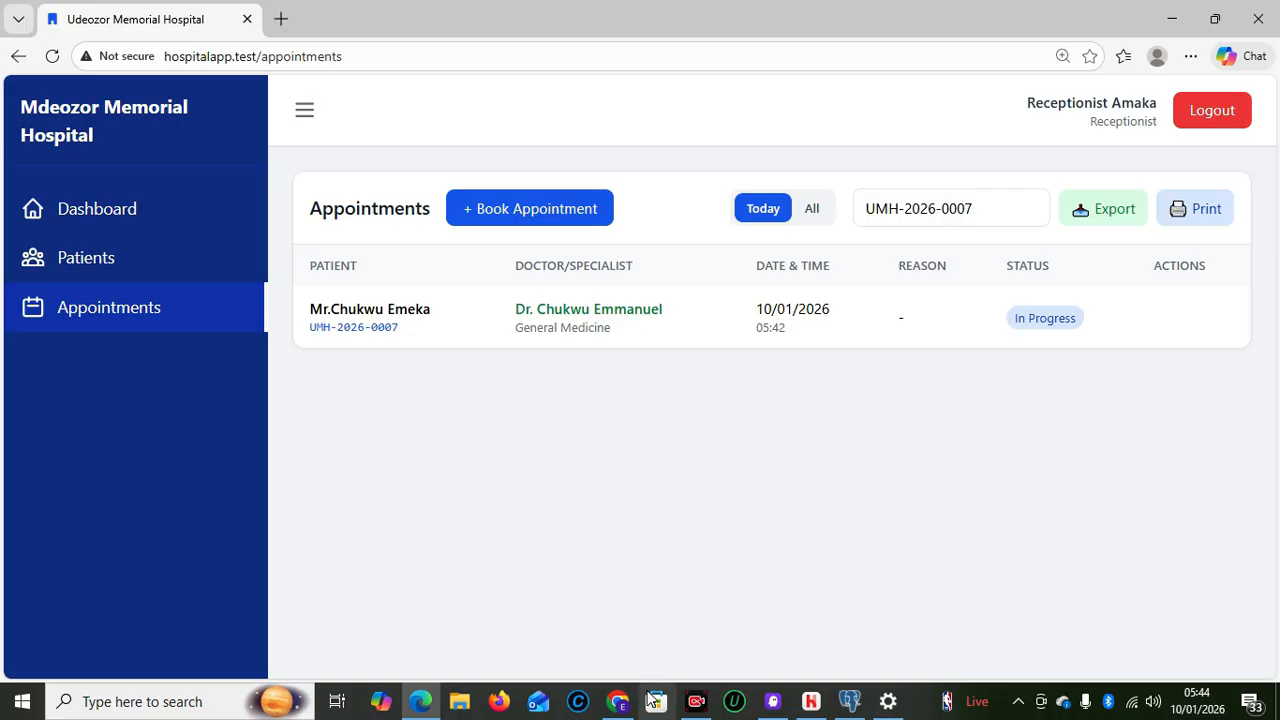
In the doctor's Chrome session, filter the Appointments list by the patient's pasted ID
click(617, 701)
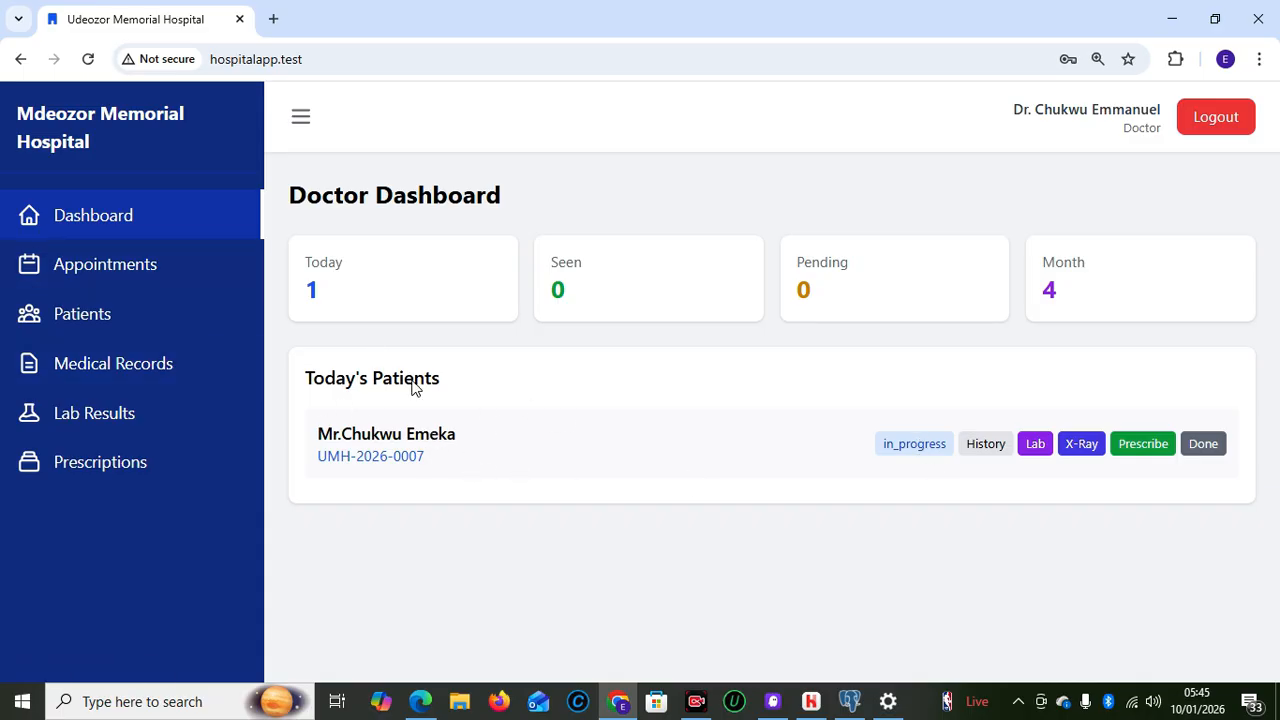
click(110, 283)
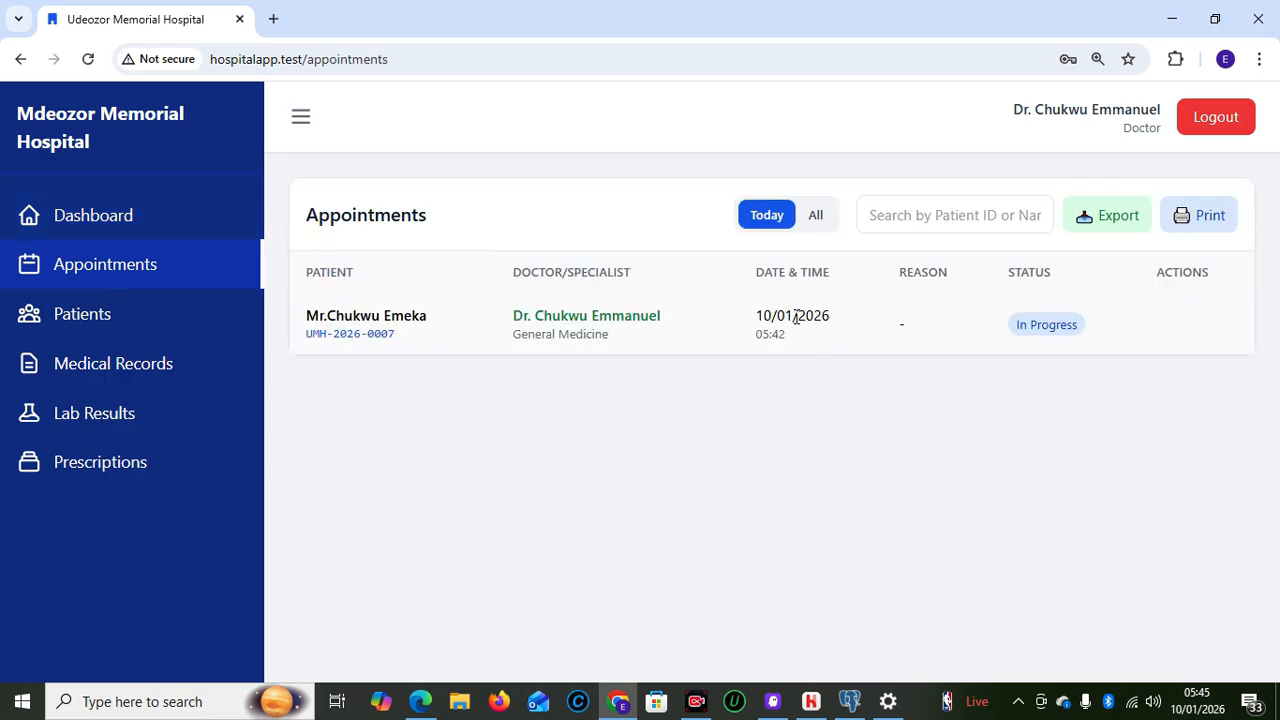
click(896, 214)
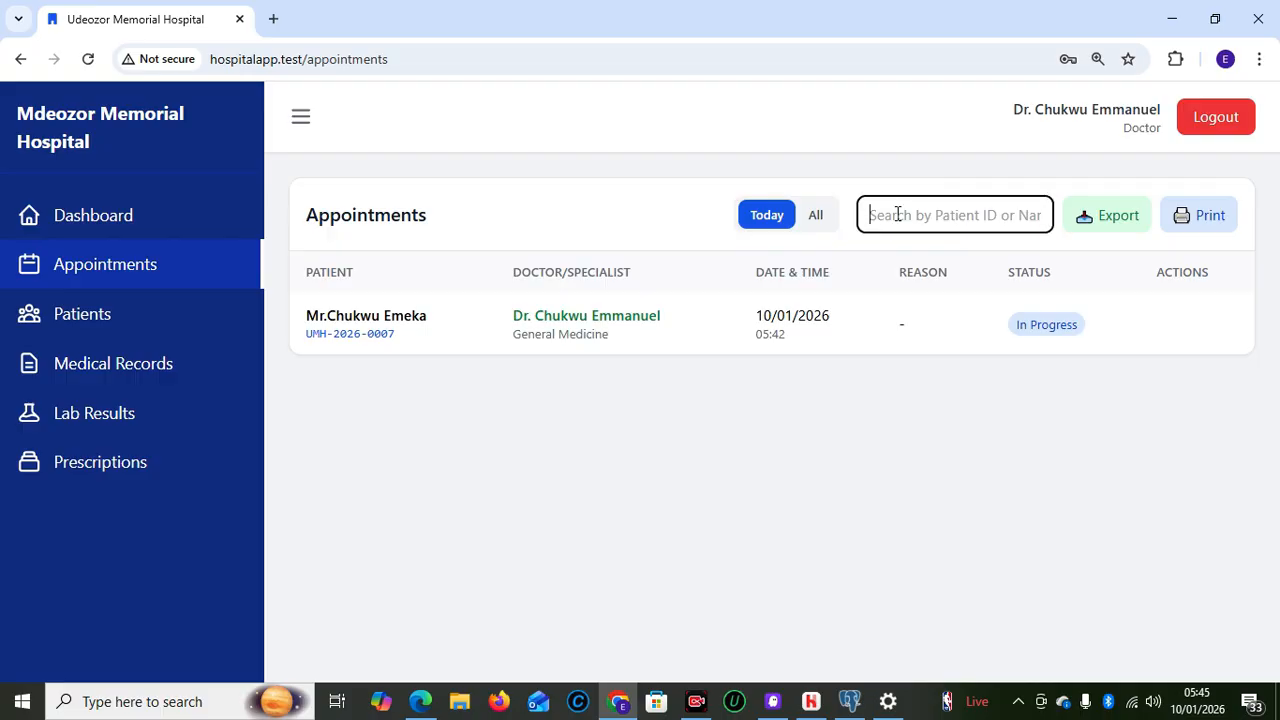
key(ctrl+v)
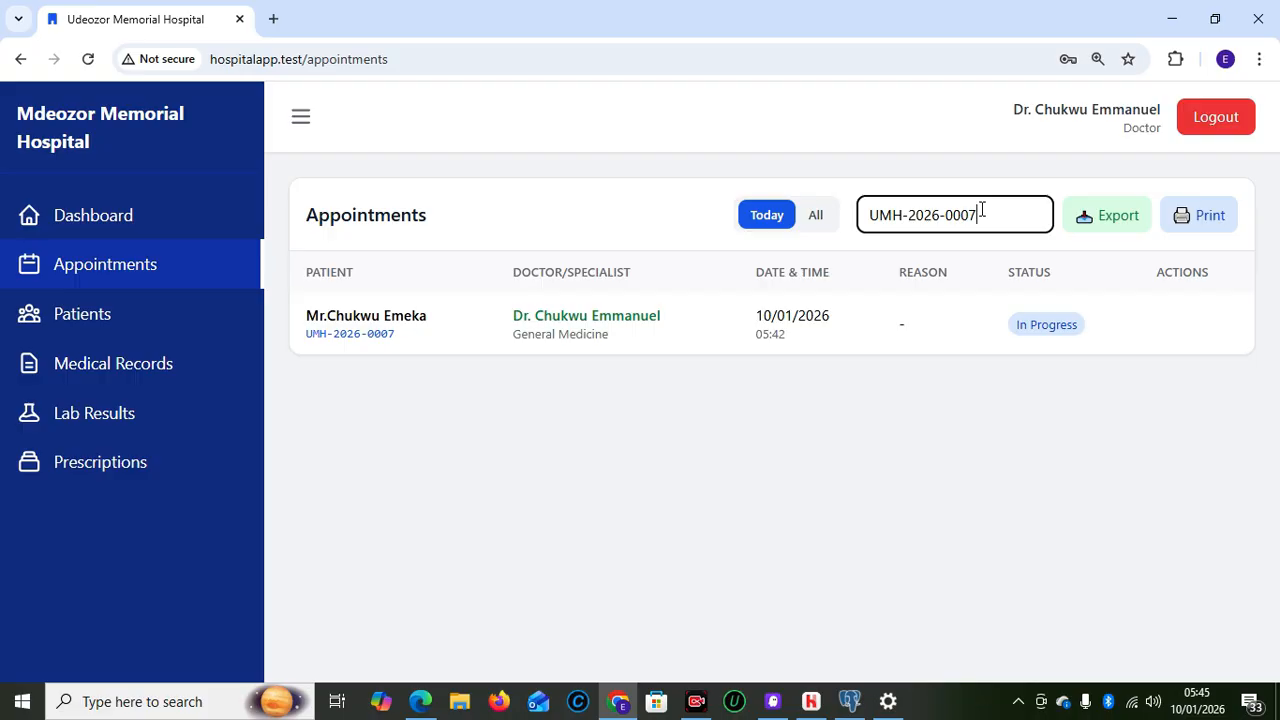
Open the doctor's Medical Records page, which shows no records for today
click(124, 368)
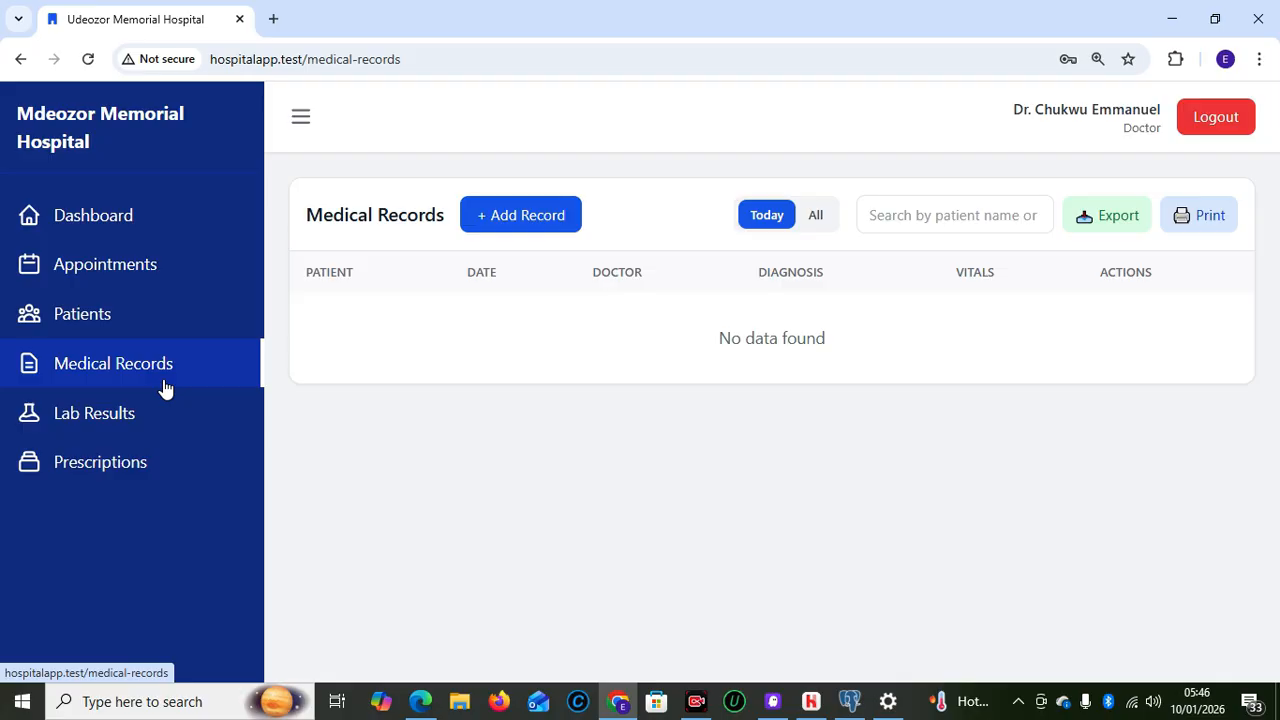
Start a new medical record and select the patient by their pasted ID
click(488, 224)
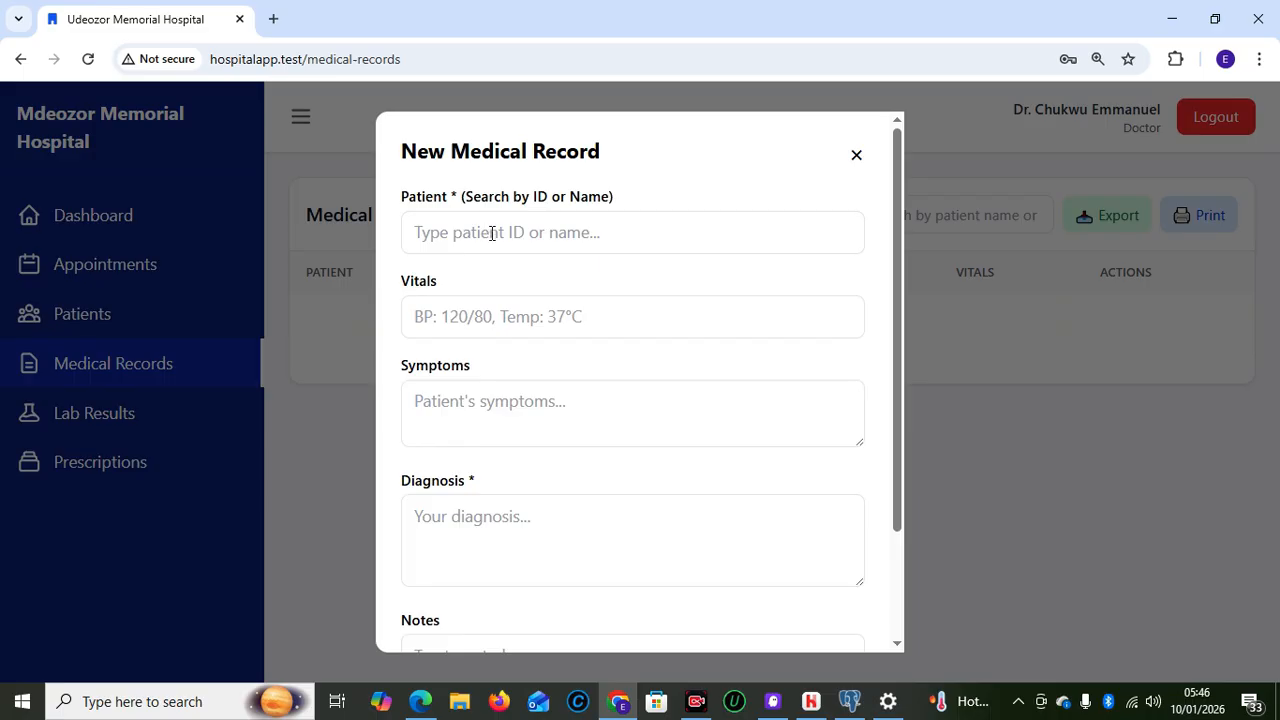
click(491, 245)
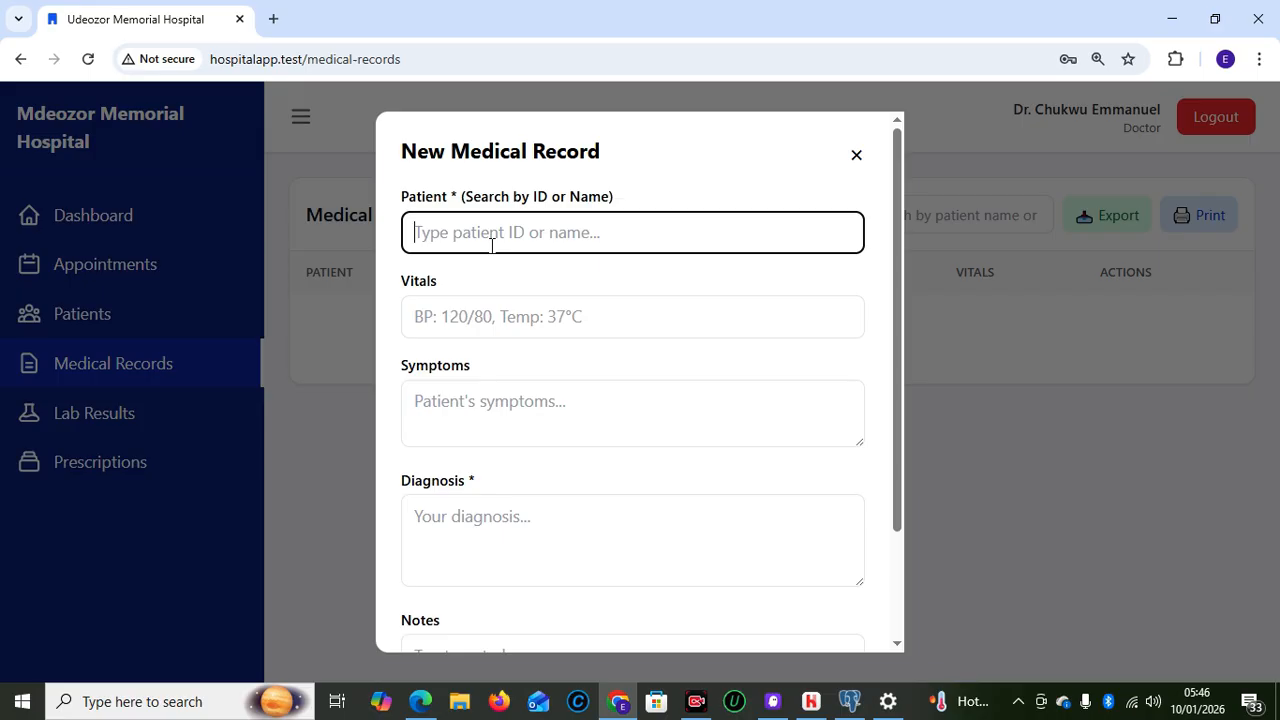
key(ctrl+v)
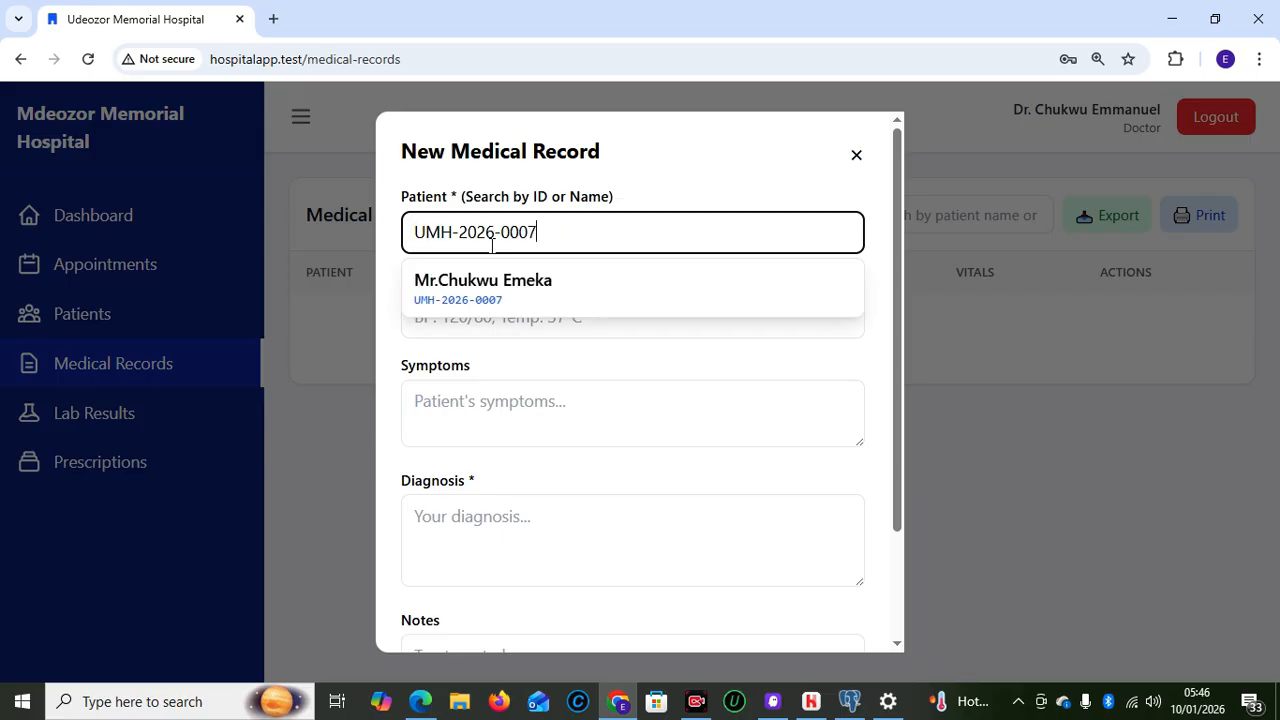
click(508, 310)
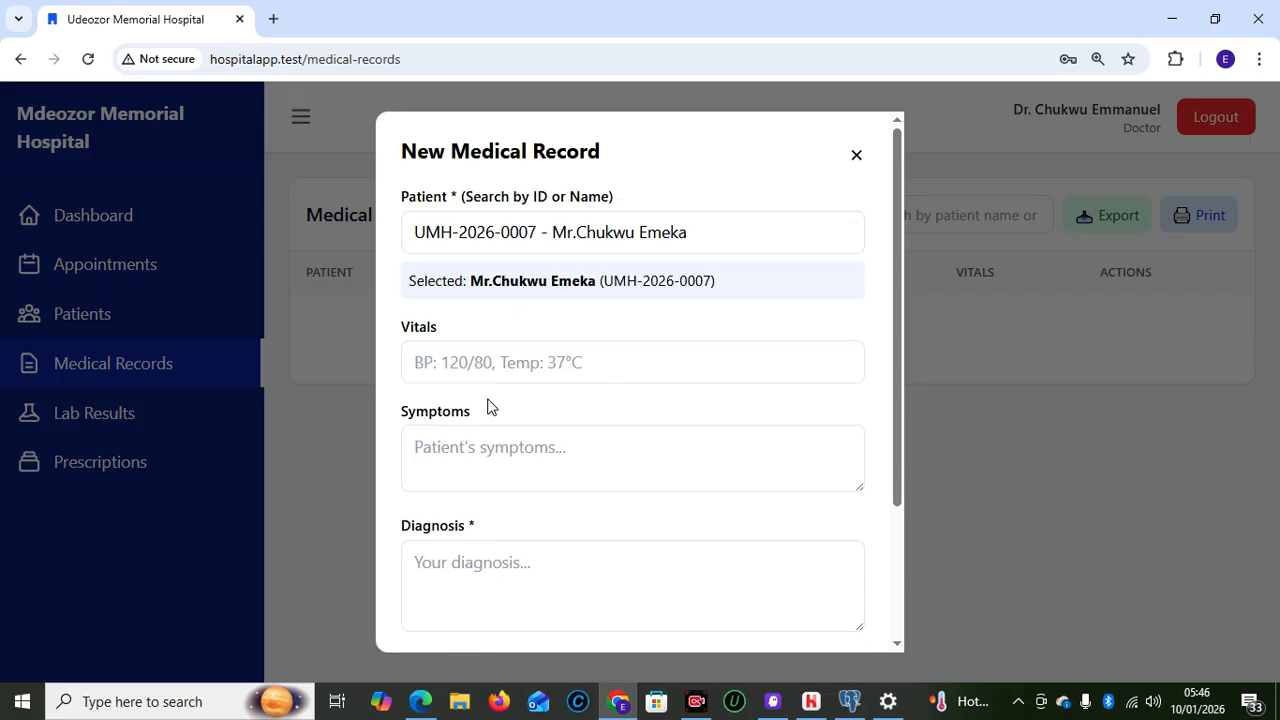
Enter vitals BP:120/80,TEMP:30, symptoms FEVER, HEADACHE AND BODY WEAKNESS, and diagnosis MALARIA
click(512, 380)
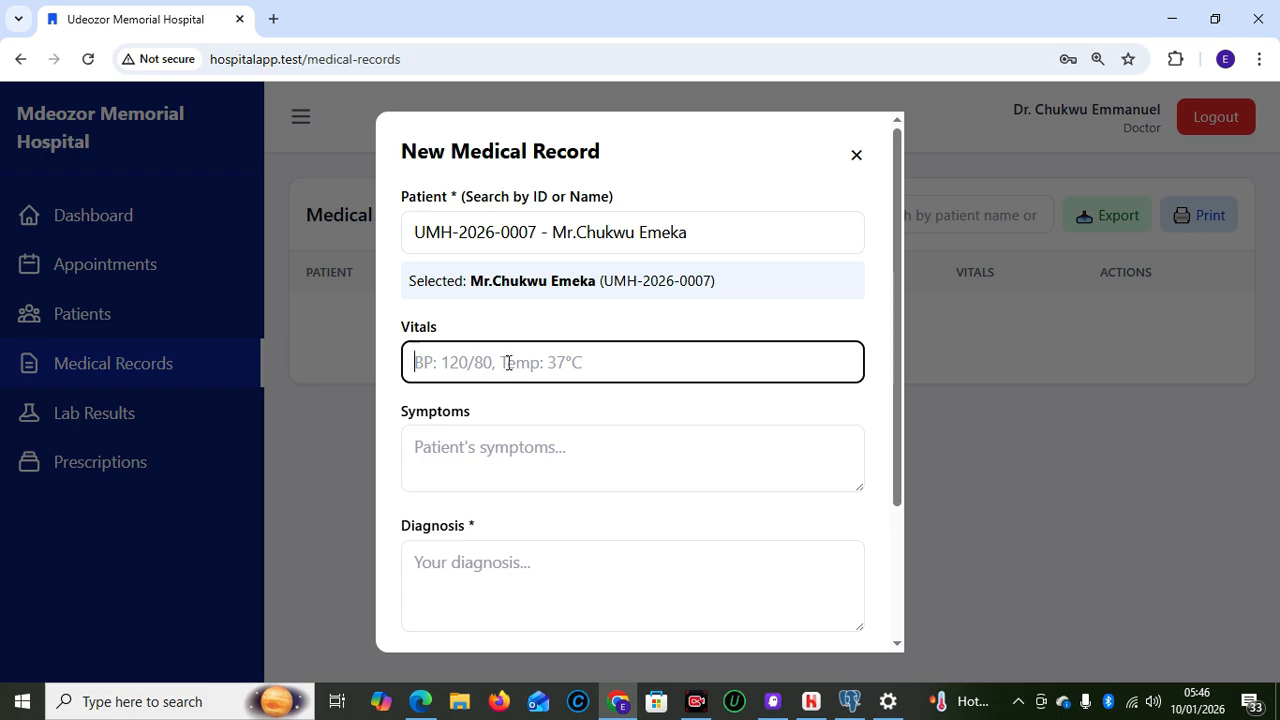
text(BP:120/80)
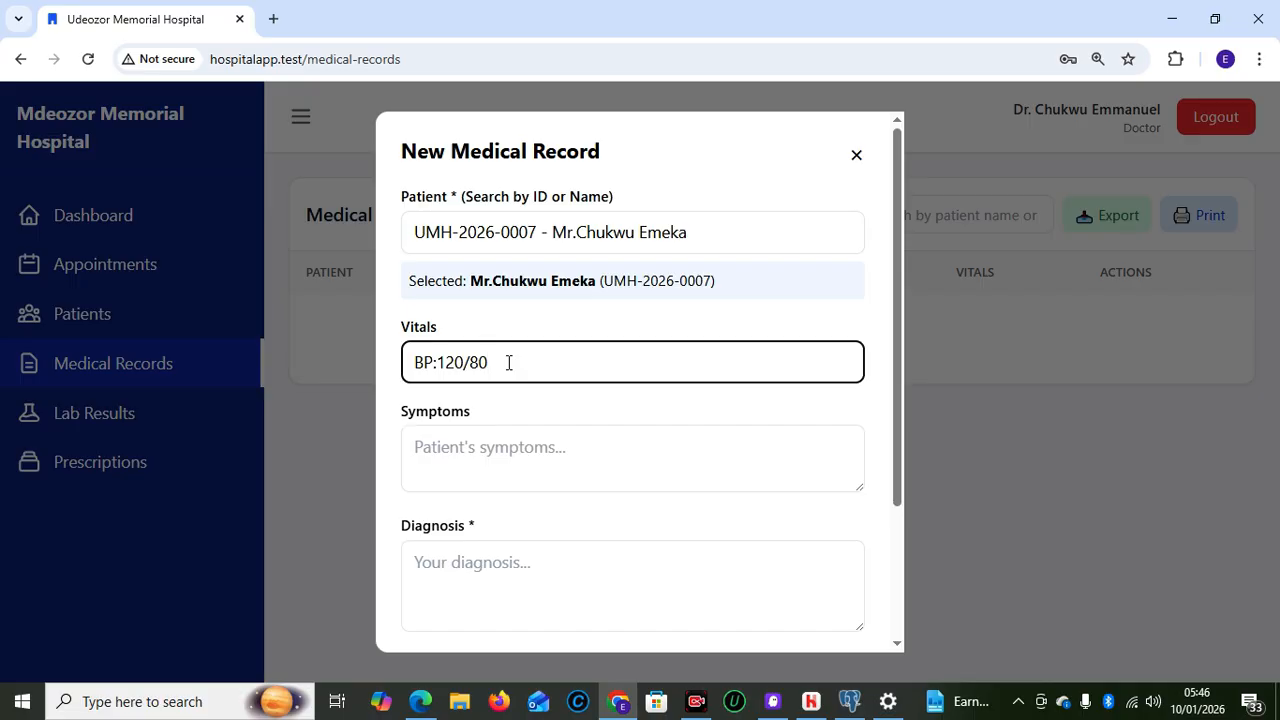
text(,TEMP:30)
click(466, 454)
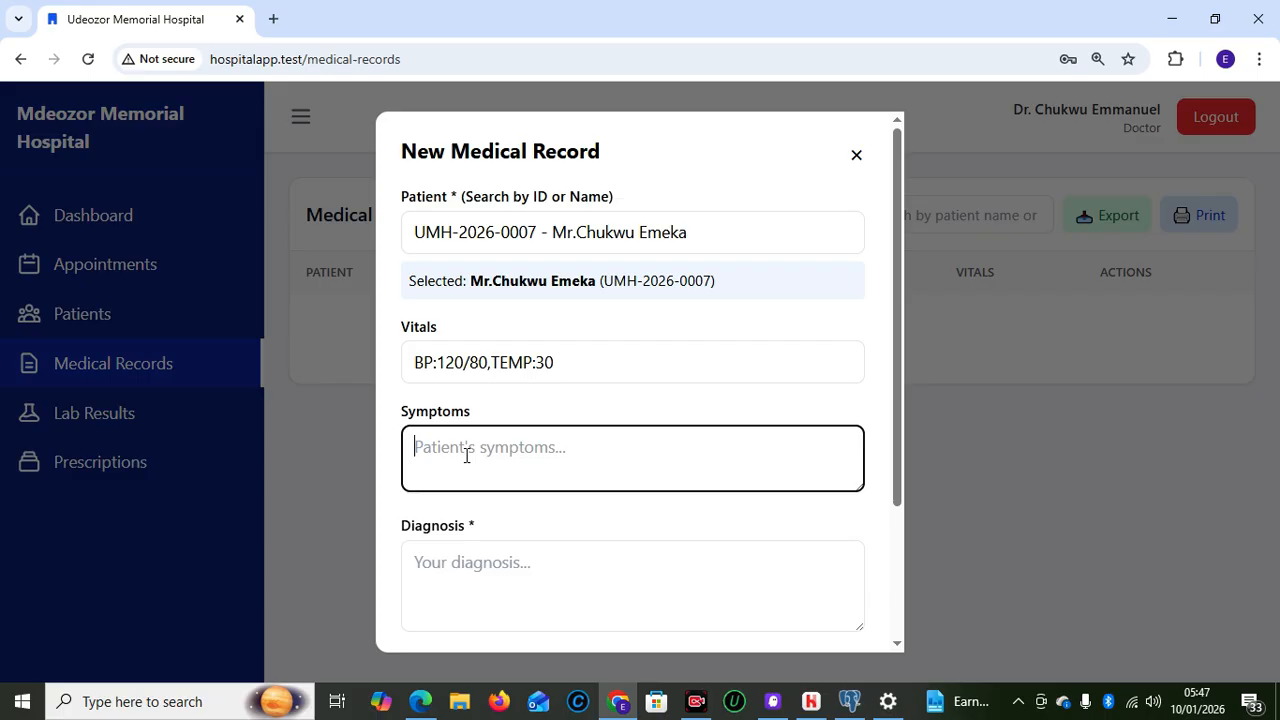
text(FEVER, HEADACHE)
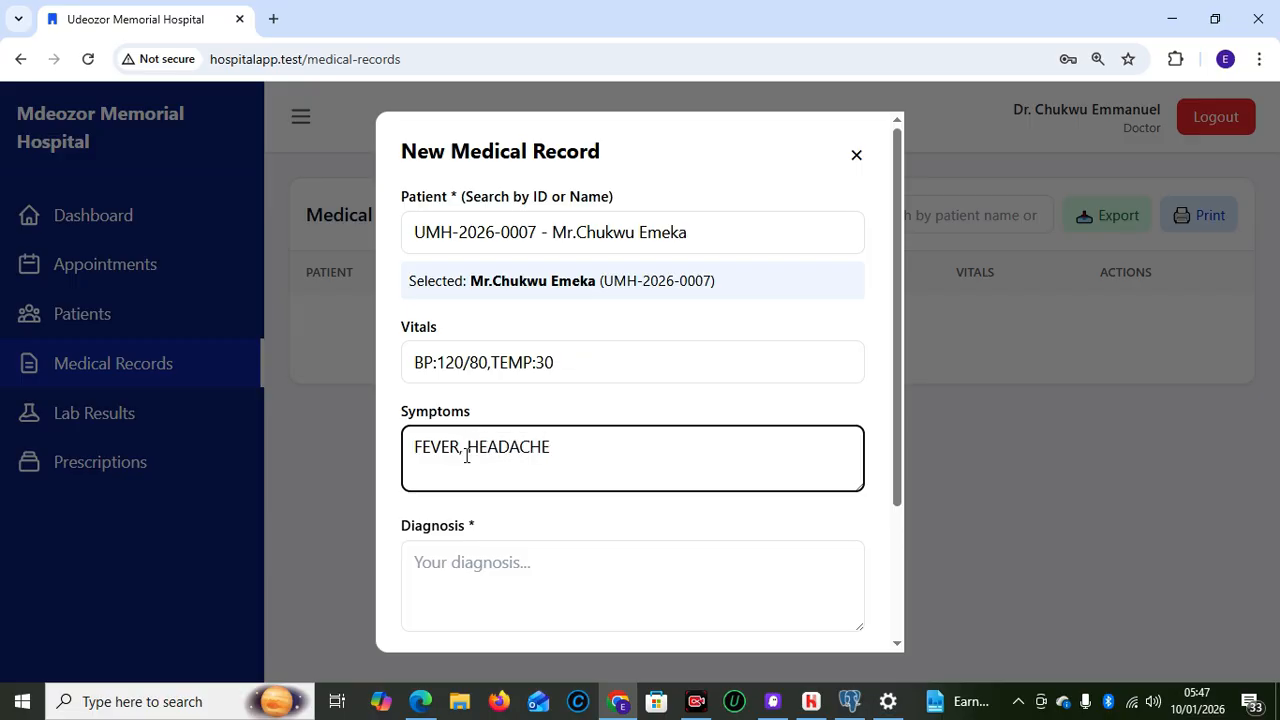
text( AND BODY WEAKNESS)
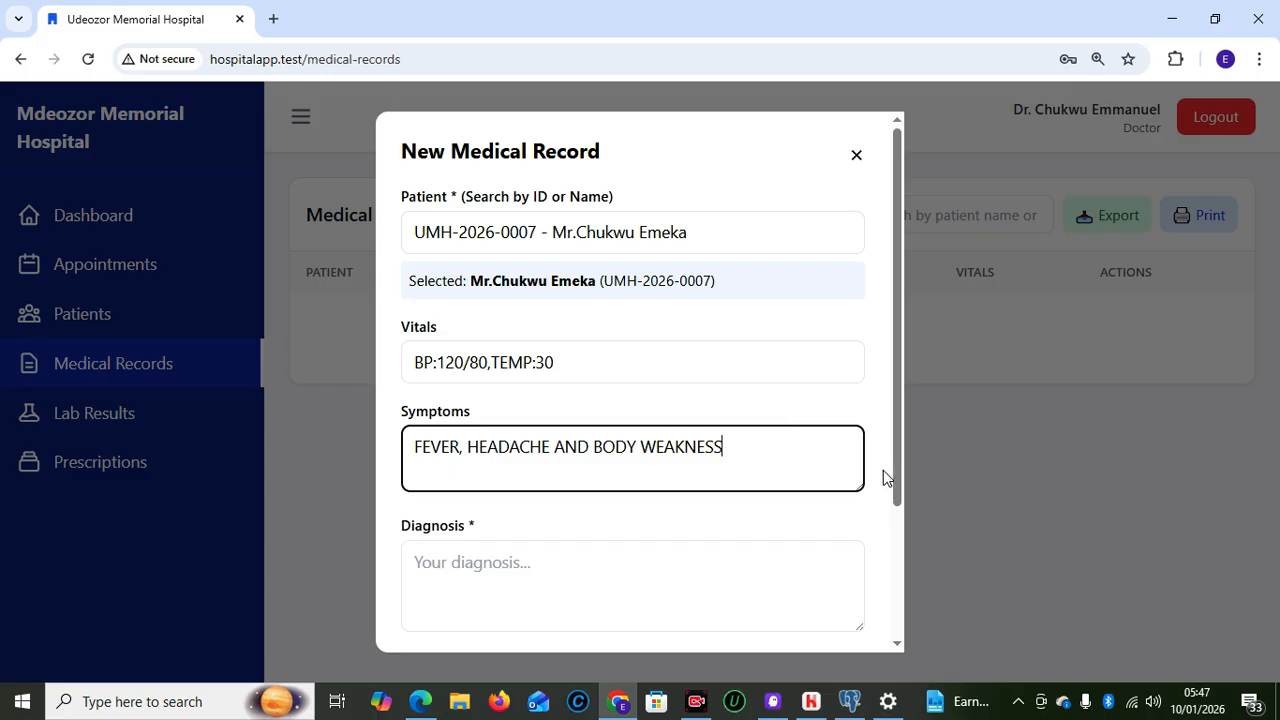
drag(896, 477, 907, 583)
click(488, 422)
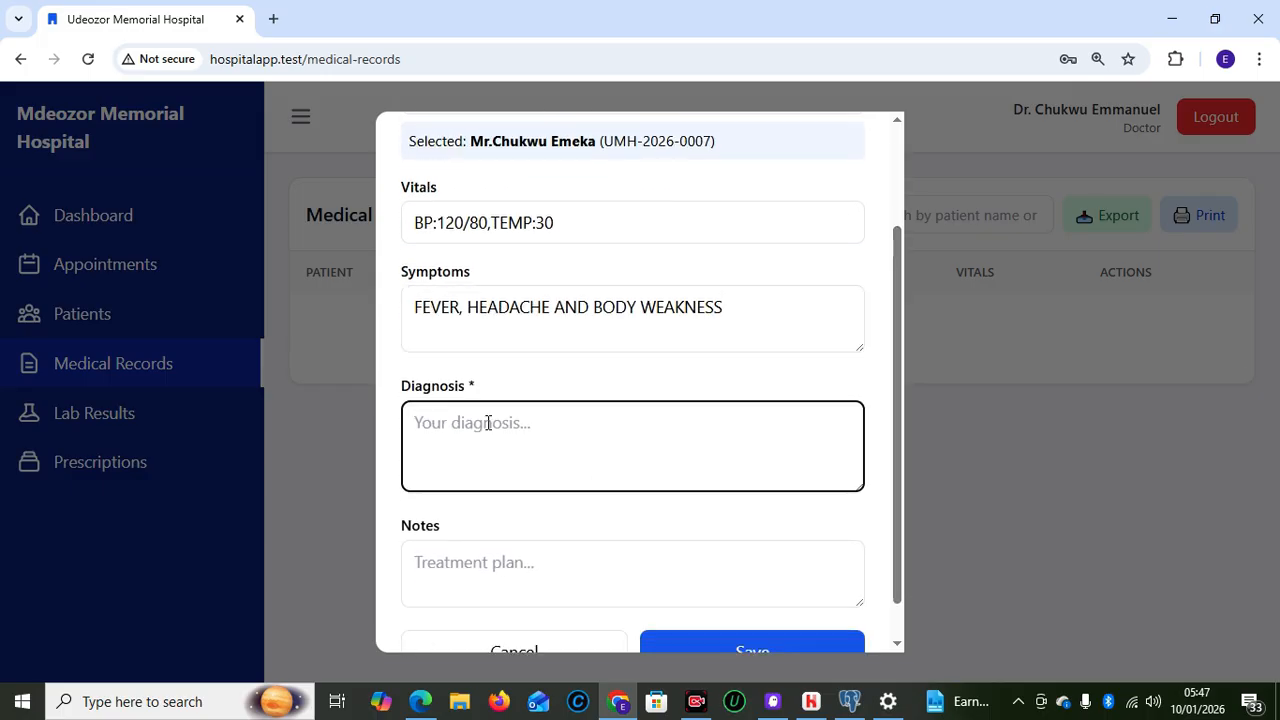
text(MALARIA)
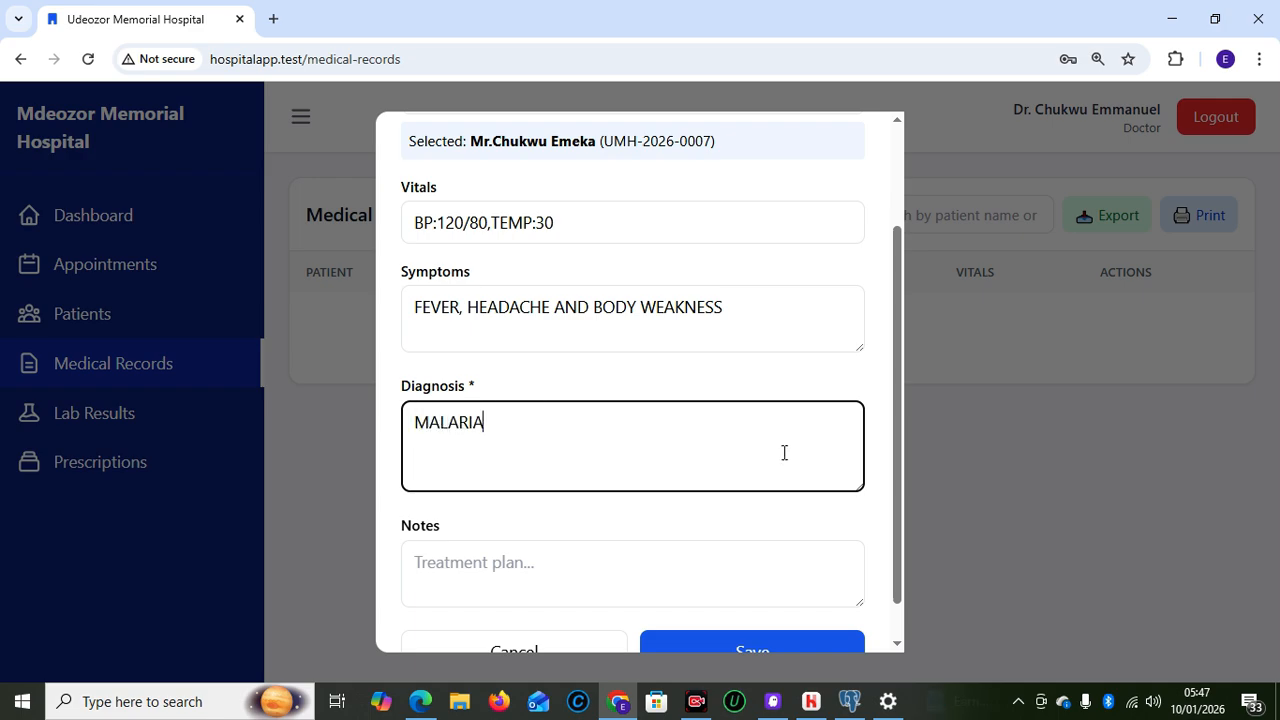
scroll(903, 510, down, 1)
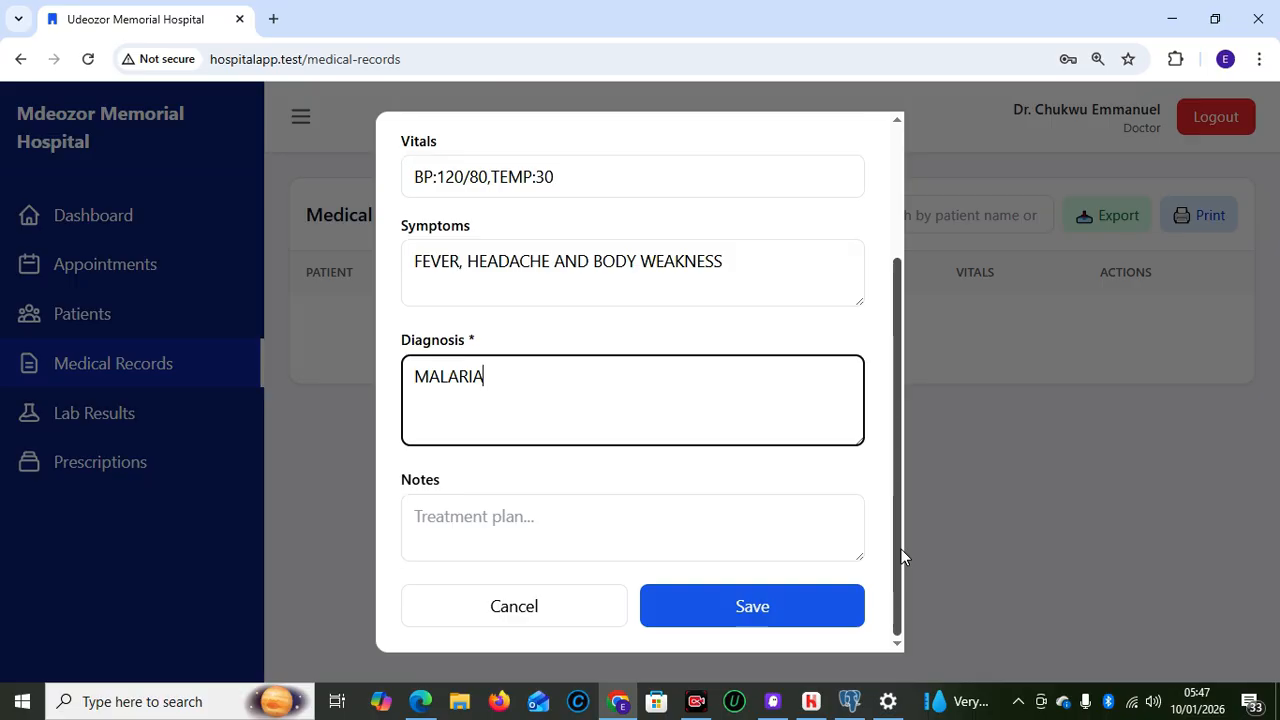
Save the MALARIA record and review its Prescriptions, Lab Tests and Radiology tabs, all still empty
click(745, 610)
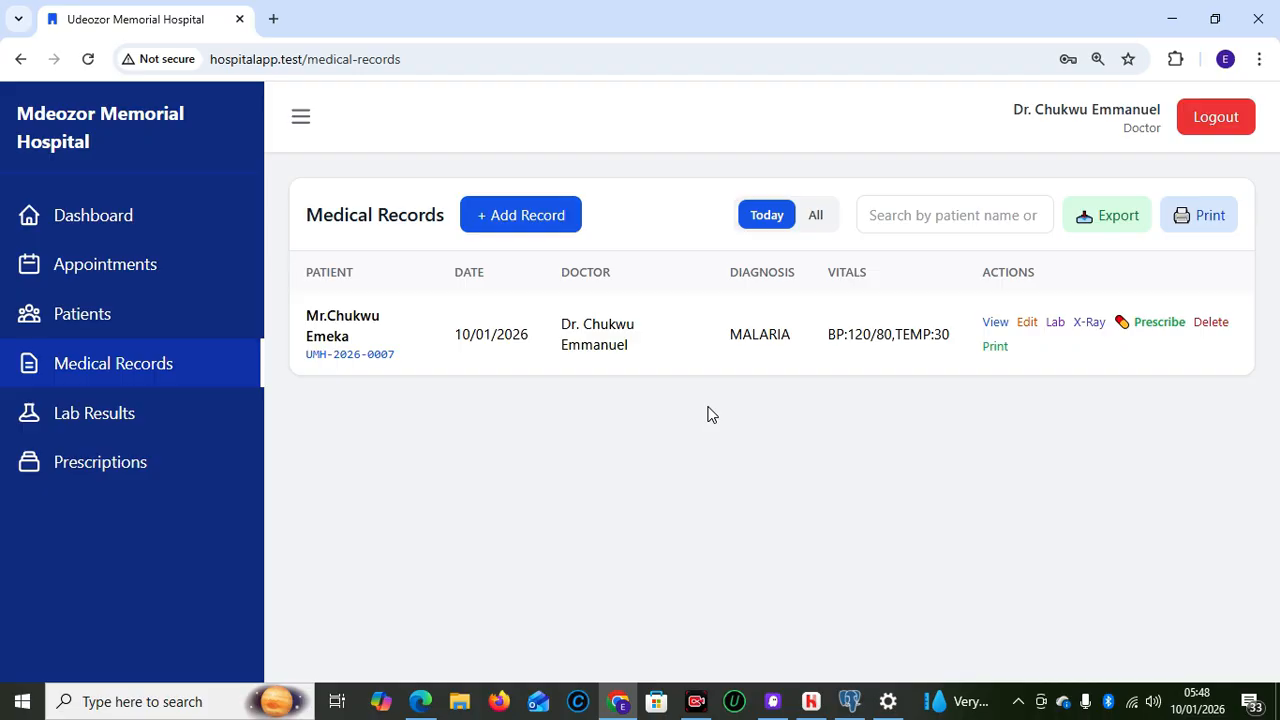
click(996, 323)
mouse_move(1092, 456)
mouse_down()
mouse_move(1093, 557)
mouse_move(1089, 477)
mouse_up()
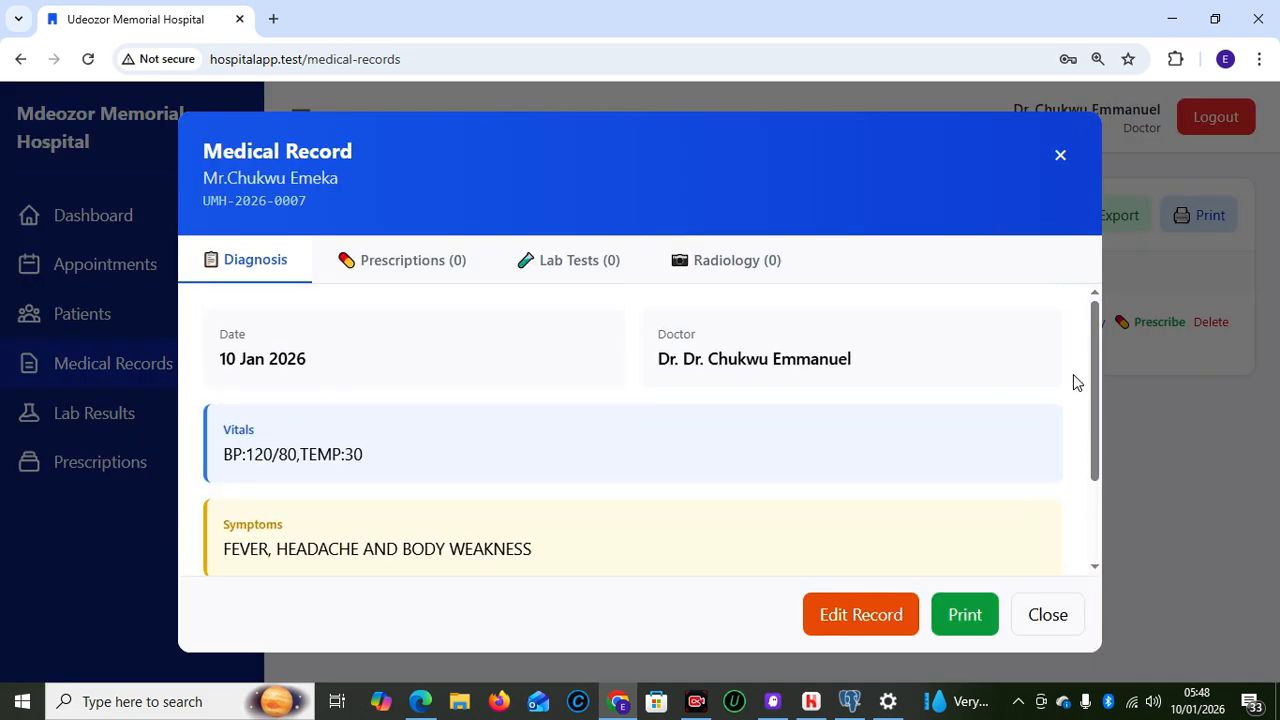
click(371, 250)
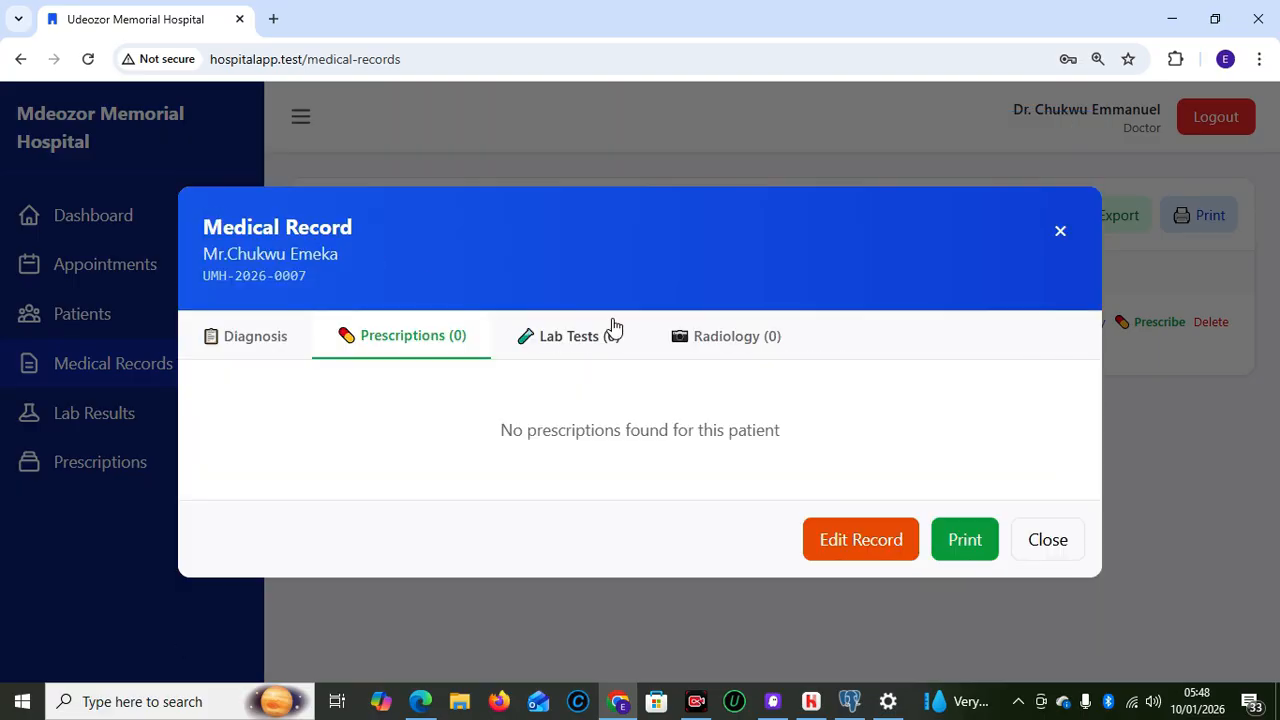
click(588, 338)
click(695, 345)
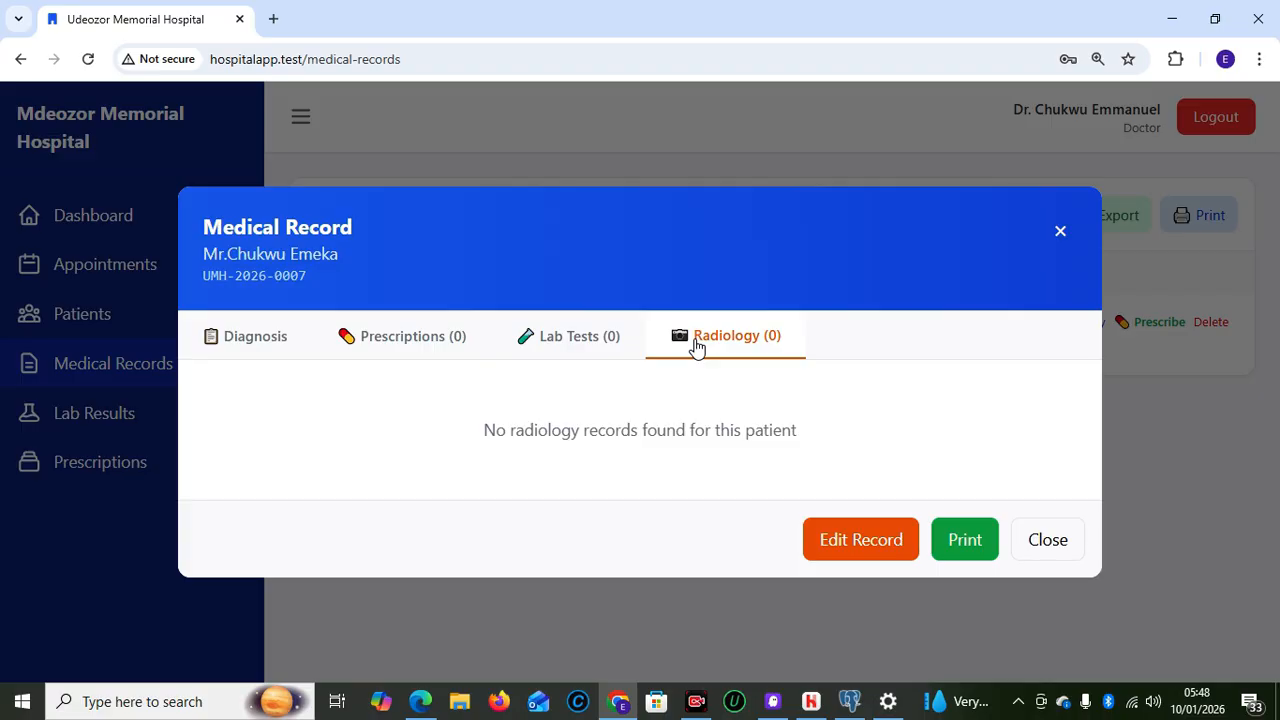
click(257, 344)
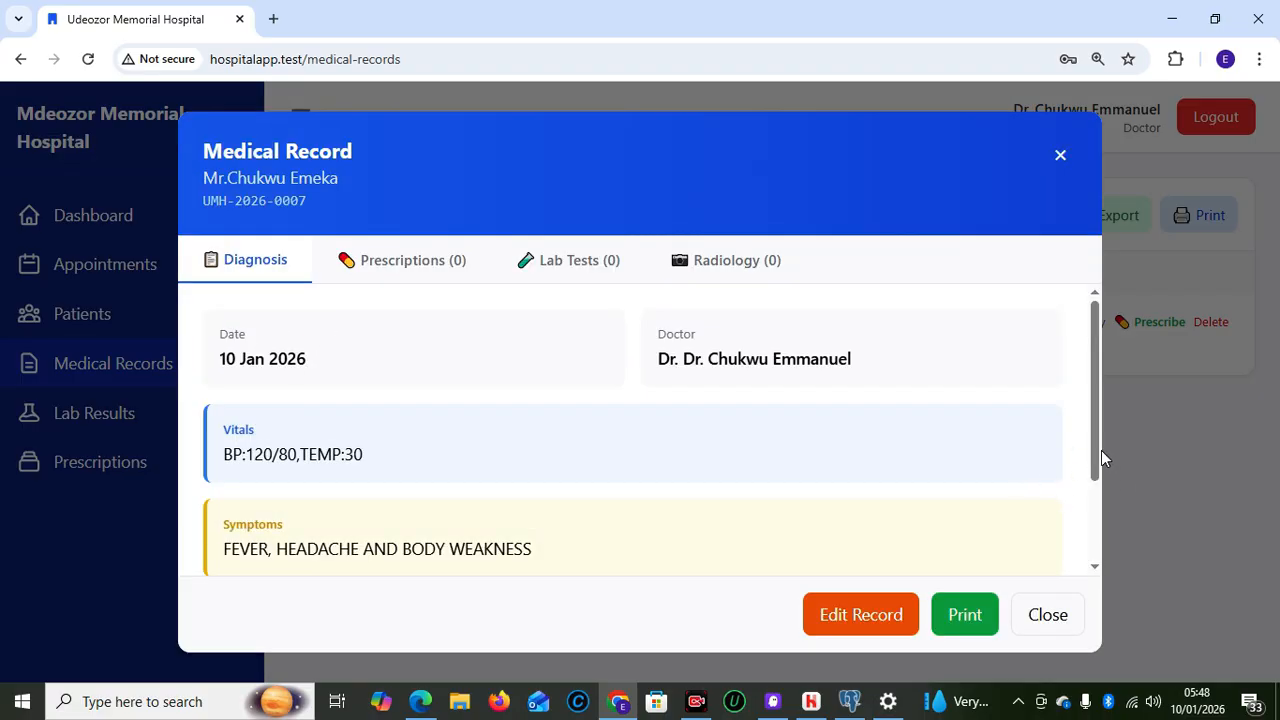
drag(1096, 450, 1130, 672)
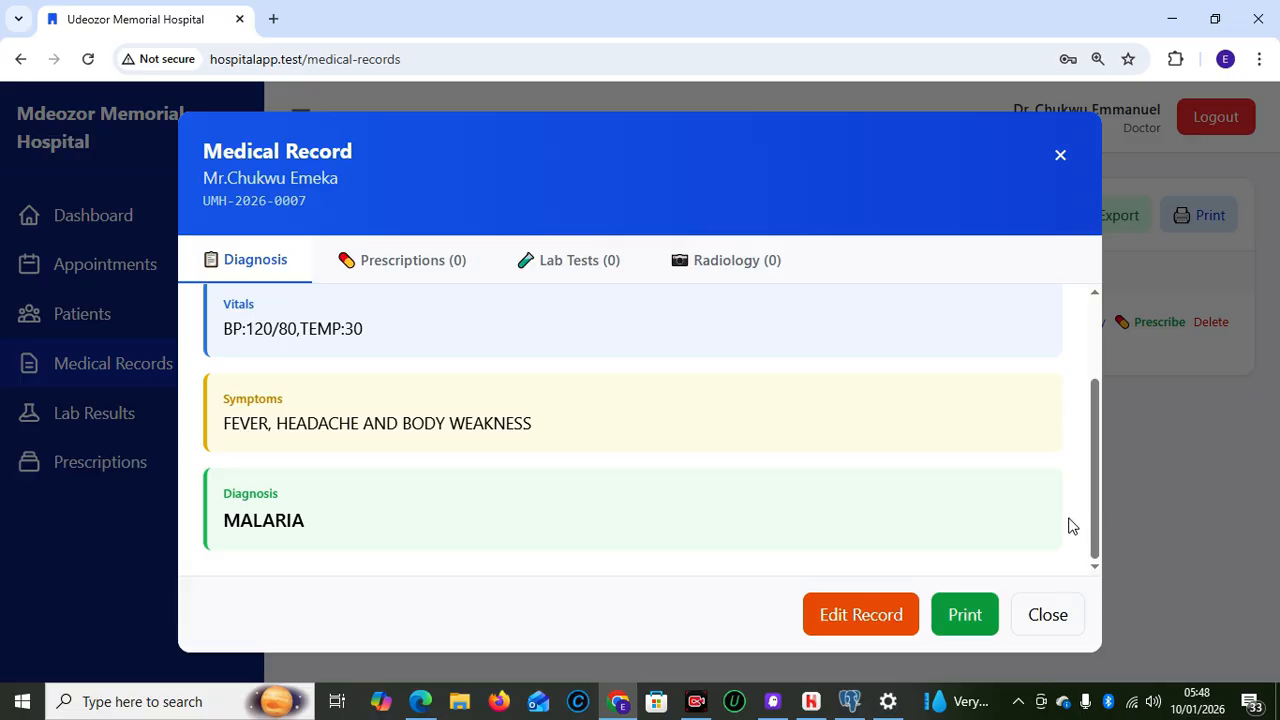
click(1047, 615)
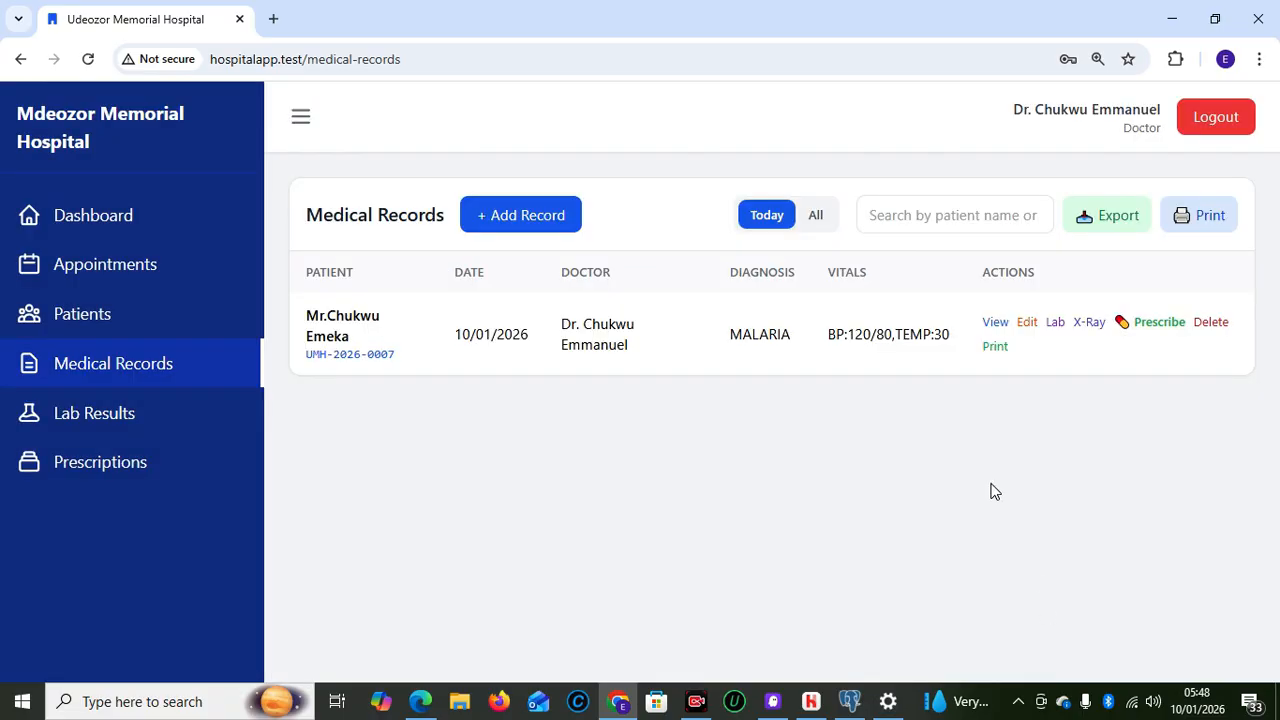
Request a Full Blood Count and Widal Test from the record's Lab action and send it
click(1054, 323)
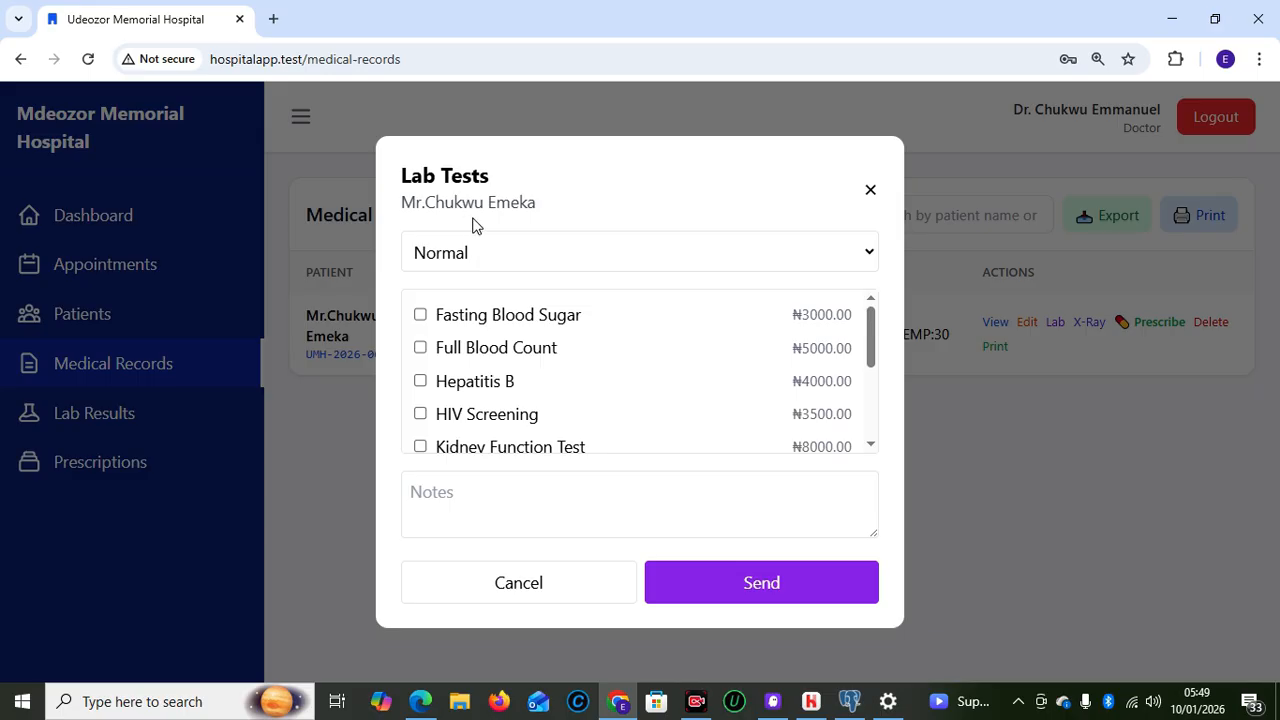
click(421, 350)
drag(870, 340, 865, 433)
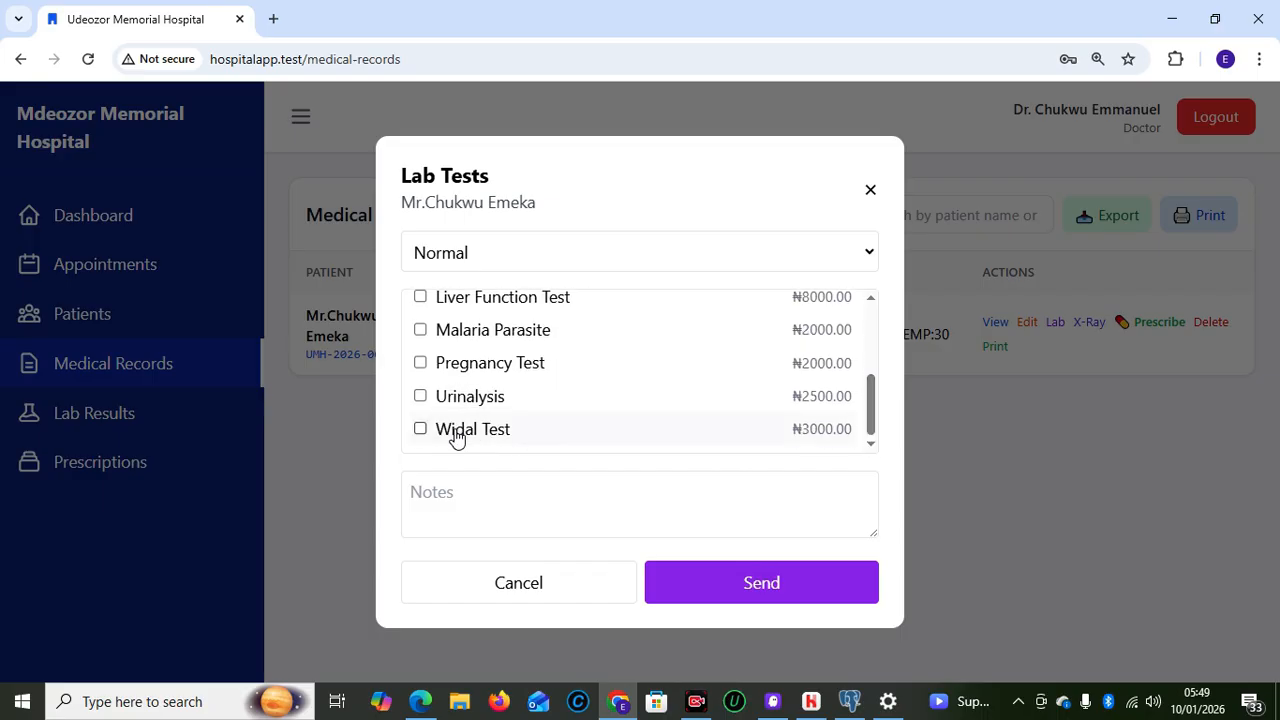
click(420, 430)
click(760, 590)
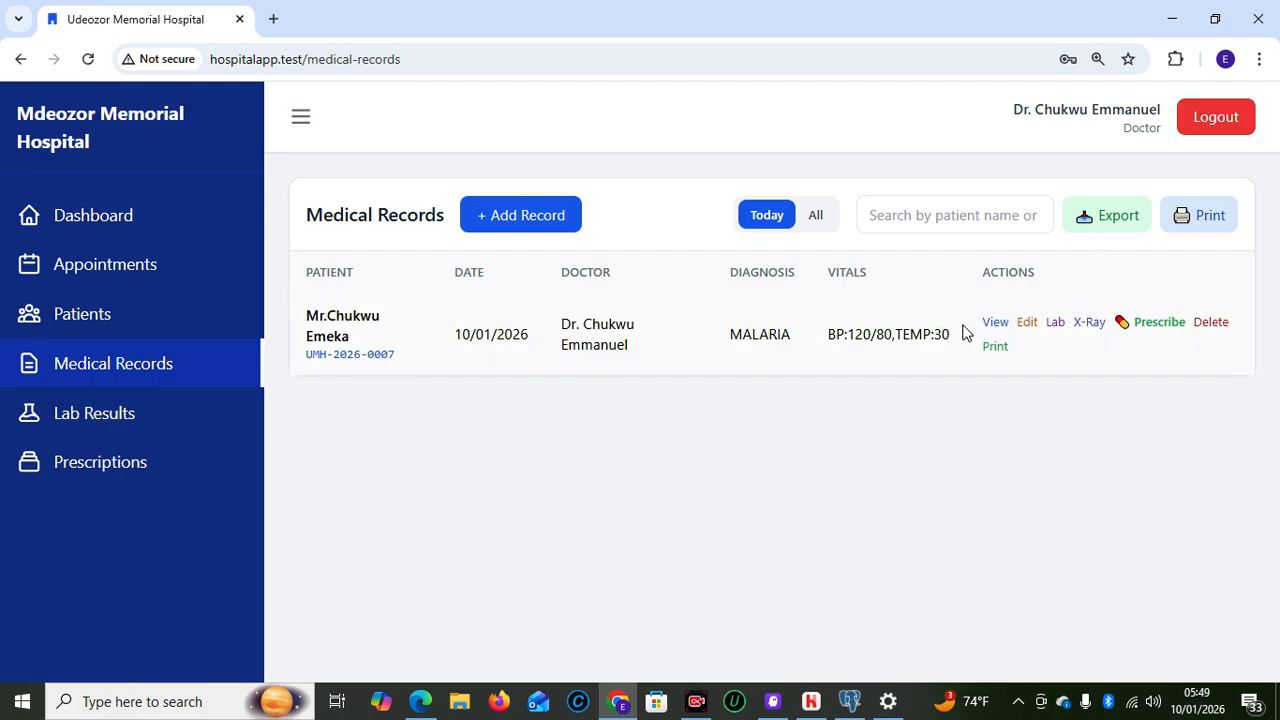
In the receptionist's window, go to the dashboard and open the Register Patient quick action
mouse_move(420, 701)
click(400, 583)
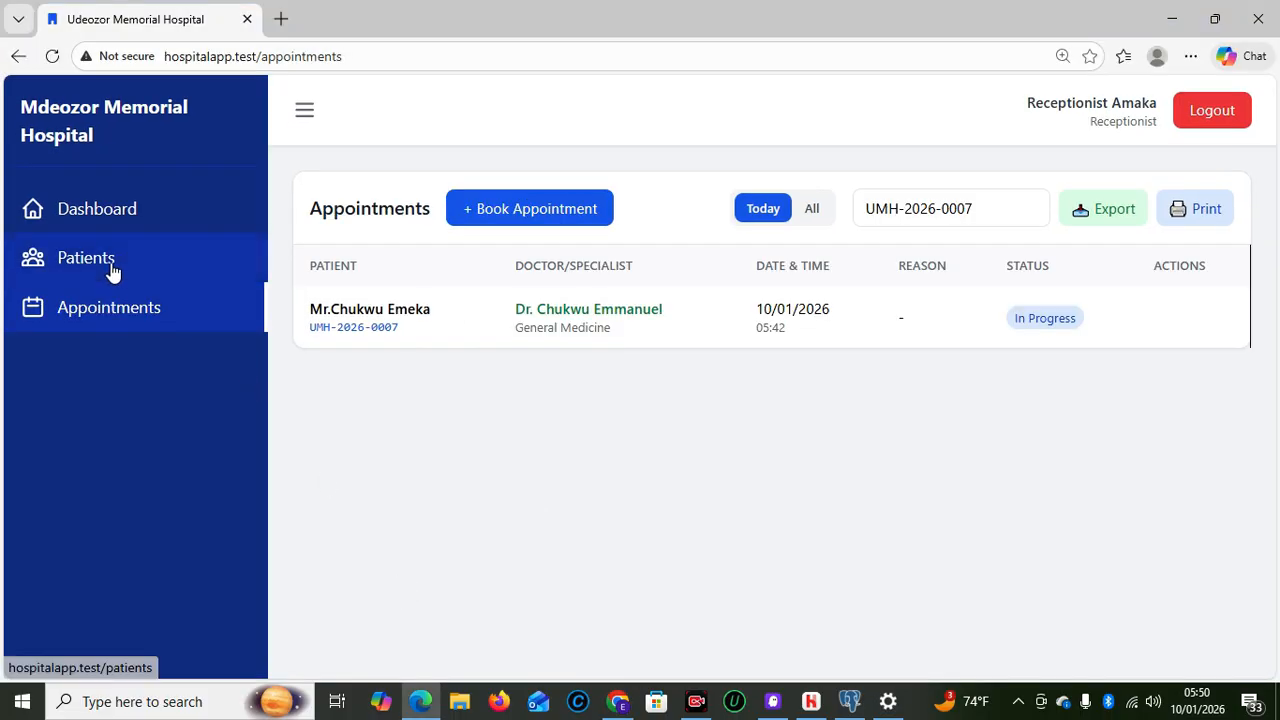
click(78, 205)
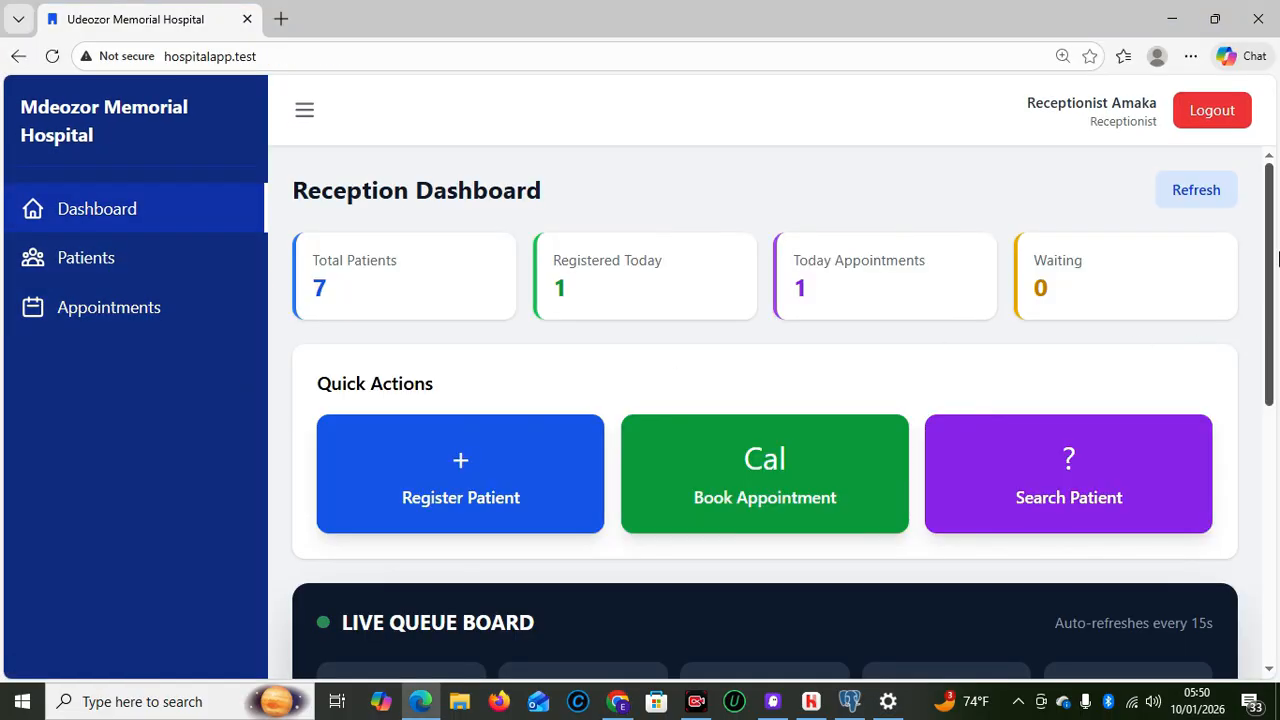
drag(1277, 260, 1267, 700)
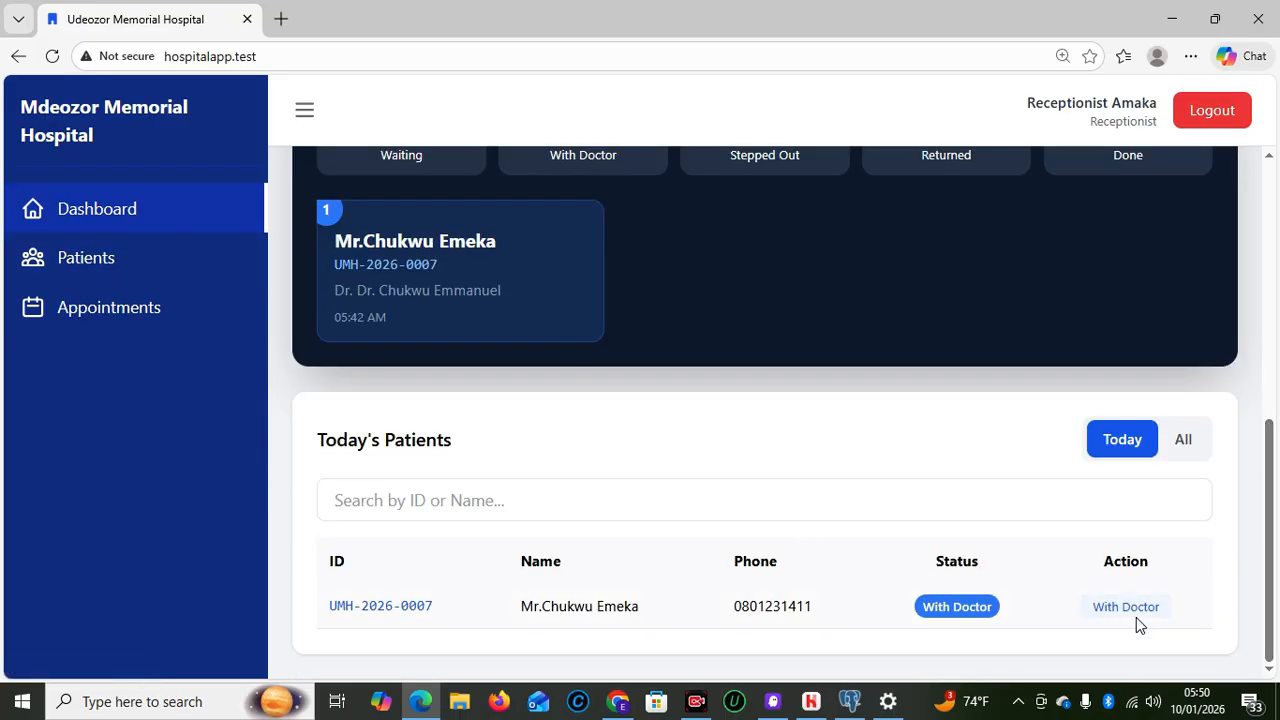
drag(1271, 571, 1265, 376)
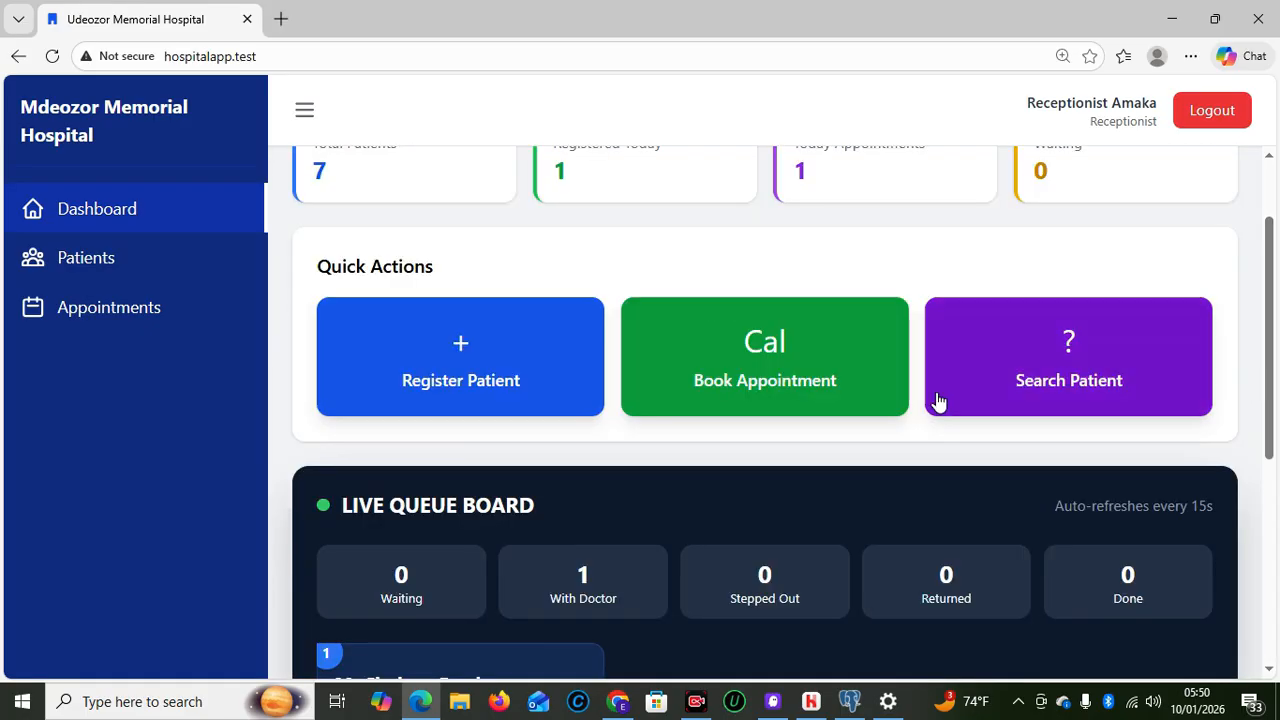
click(477, 388)
Fill in the patient's first name, phone number and a saved e-mail address, replacing the autofilled values
click(482, 272)
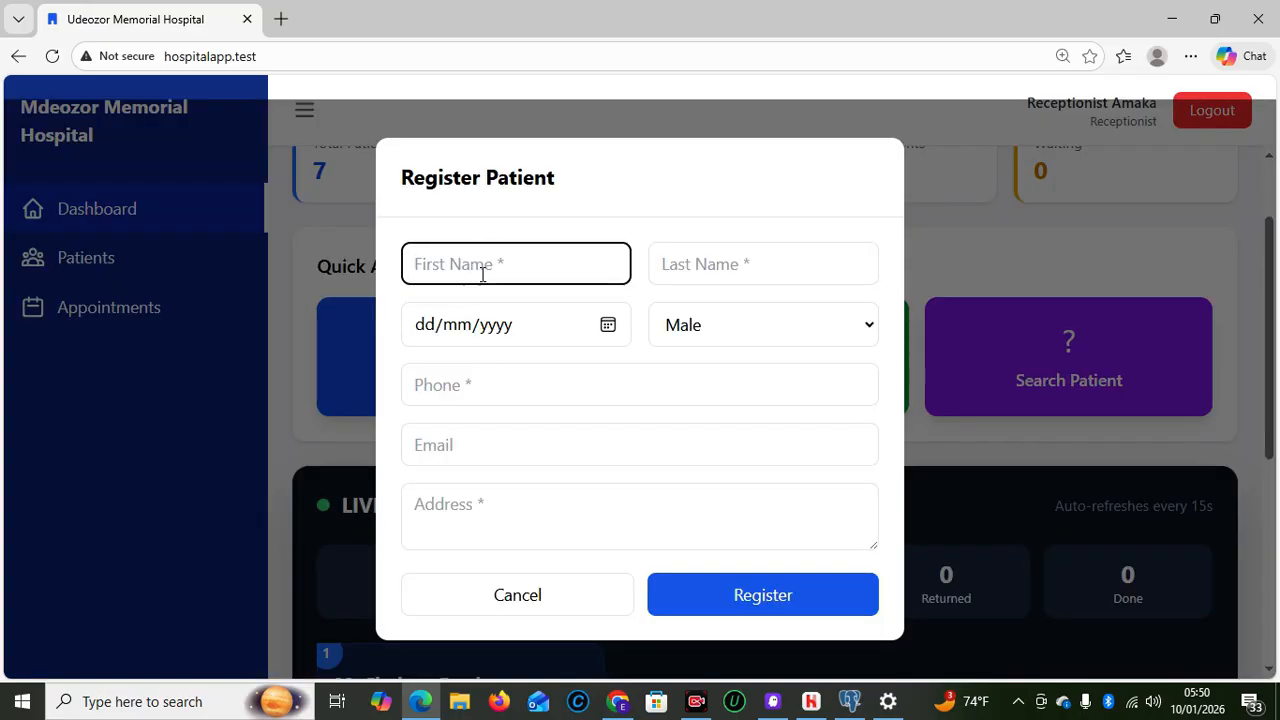
text(UCHE)
click(764, 264)
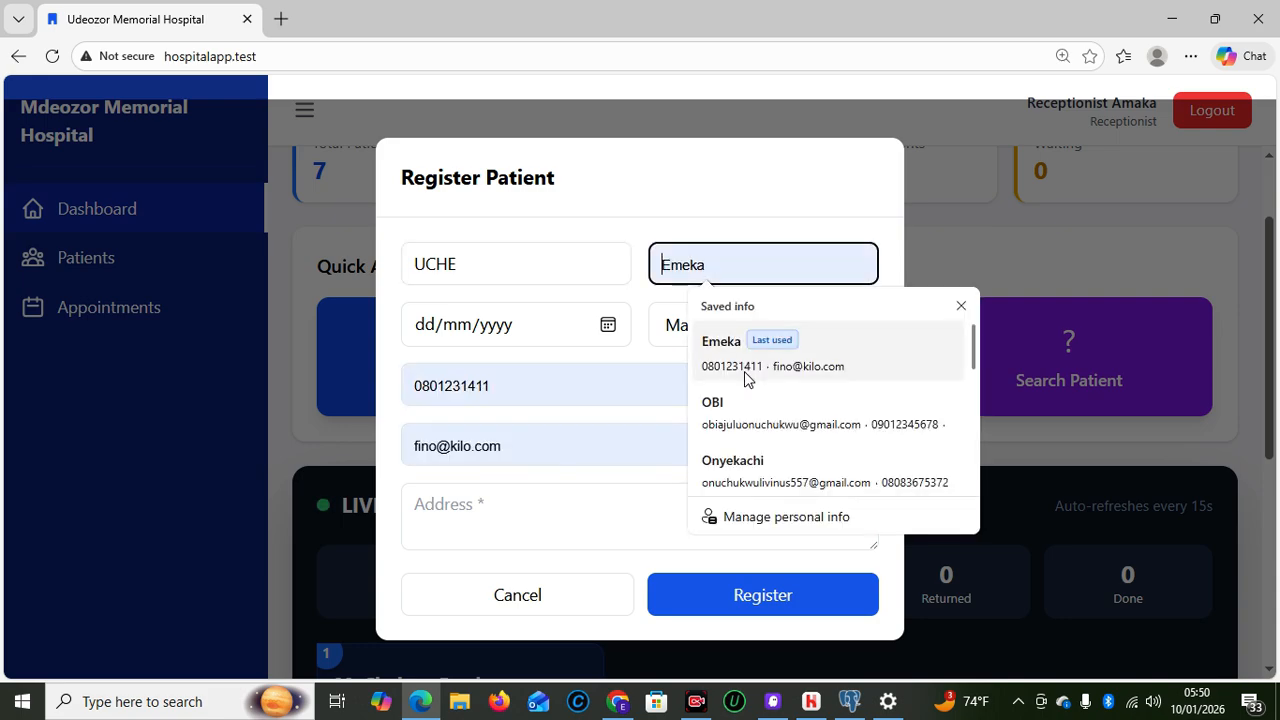
click(740, 468)
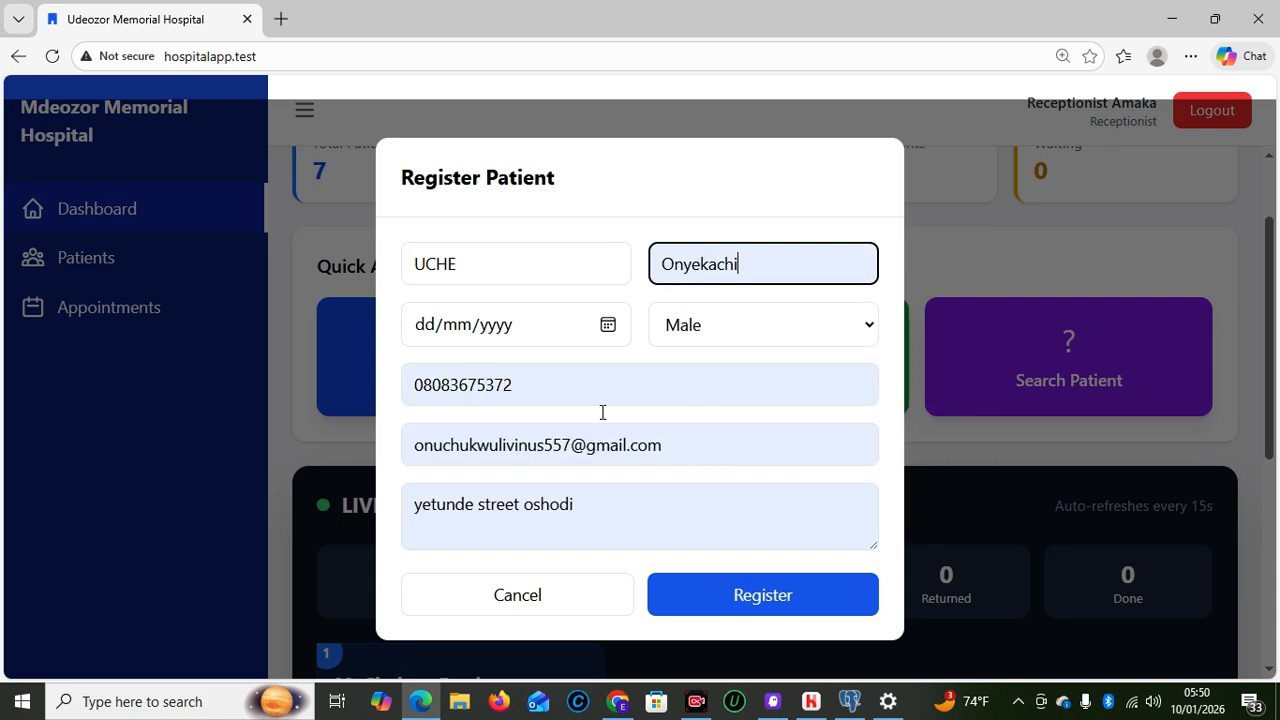
drag(697, 442, 349, 422)
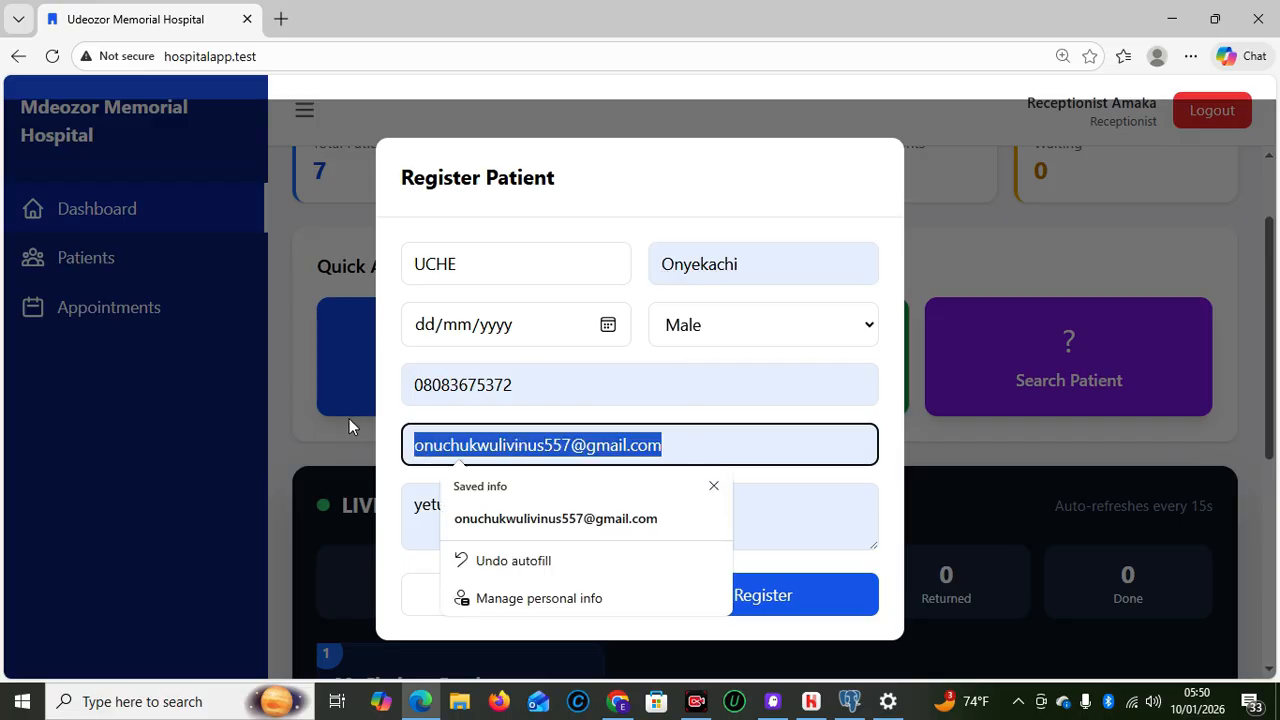
key(BackSpace)
drag(563, 395, 304, 418)
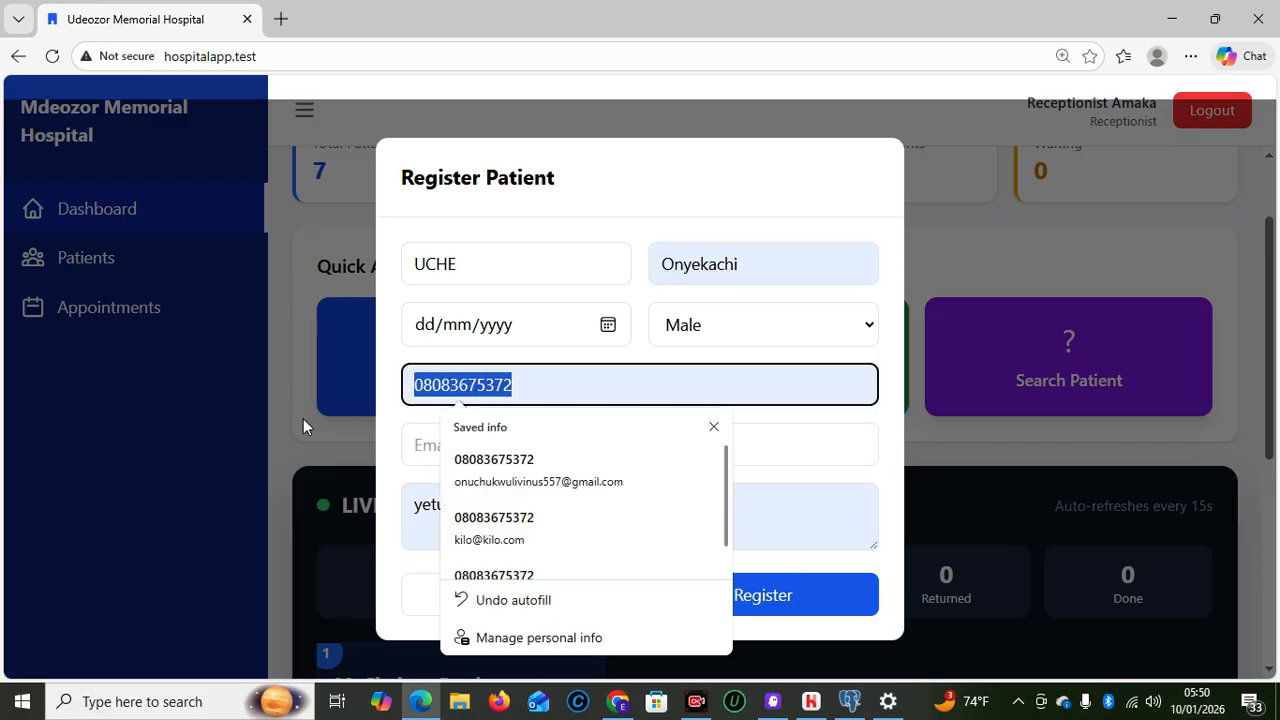
text(09012425)
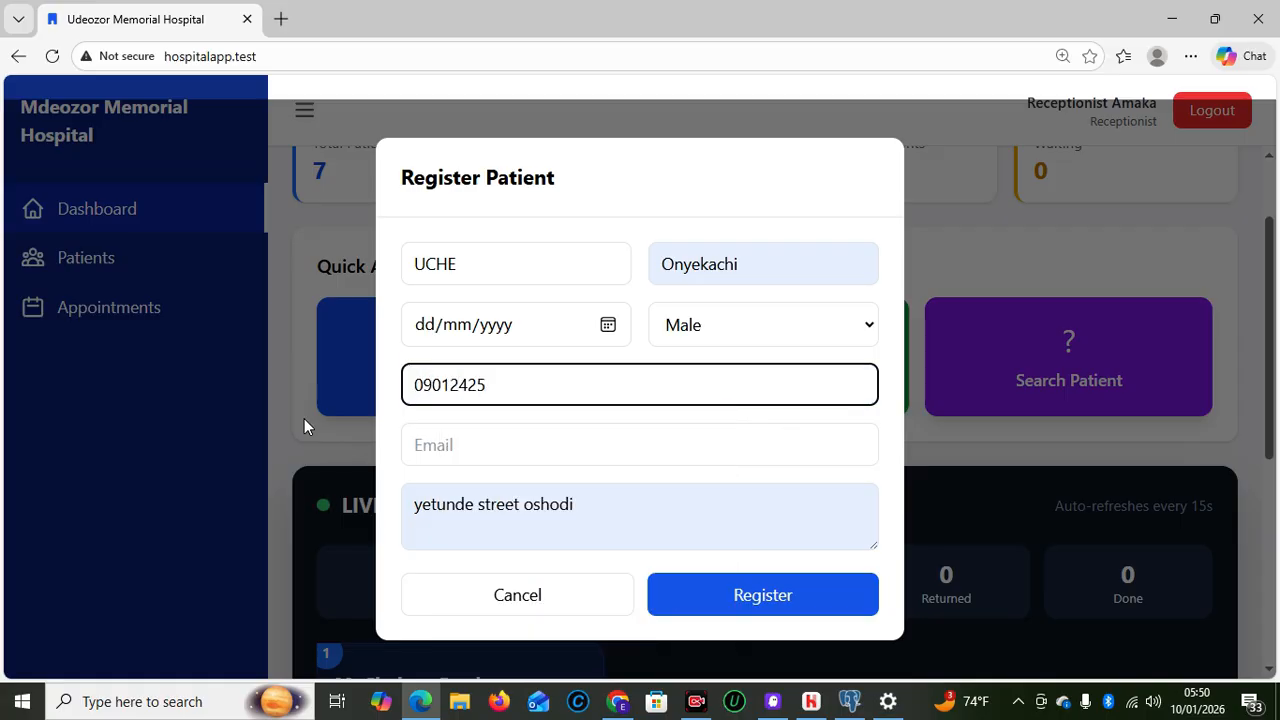
click(427, 446)
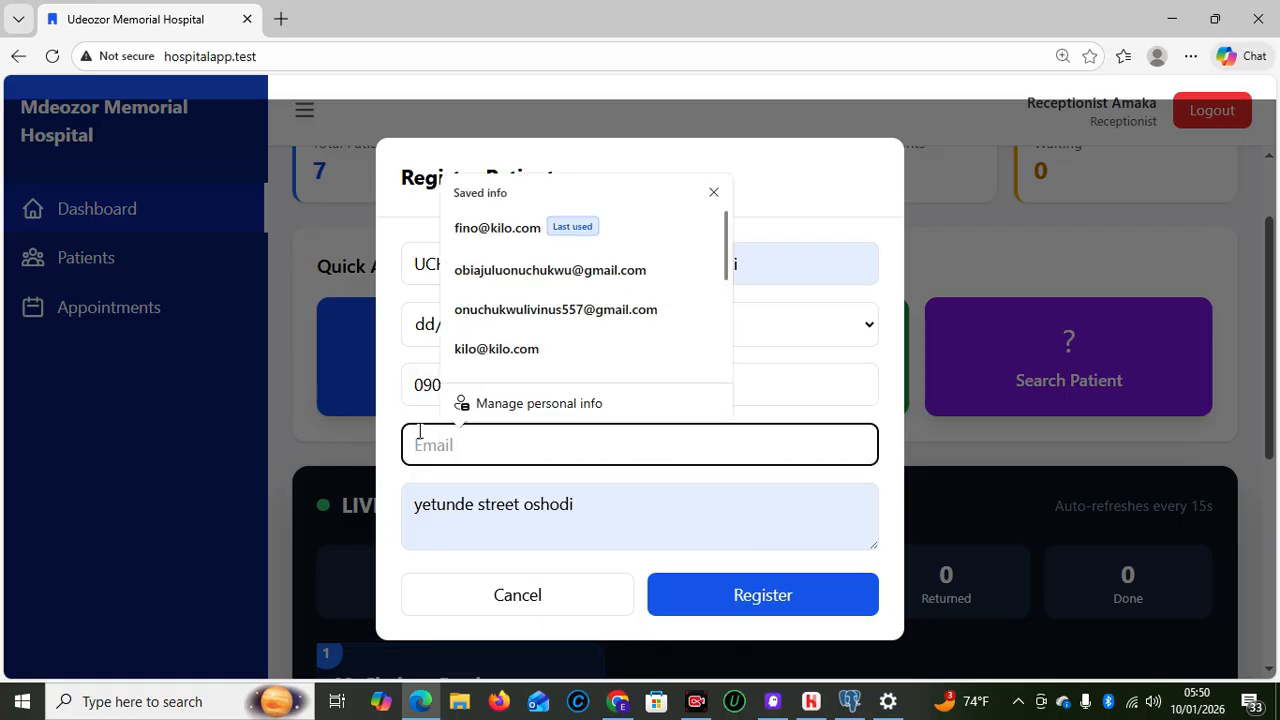
scroll(457, 374, down, 1)
click(462, 323)
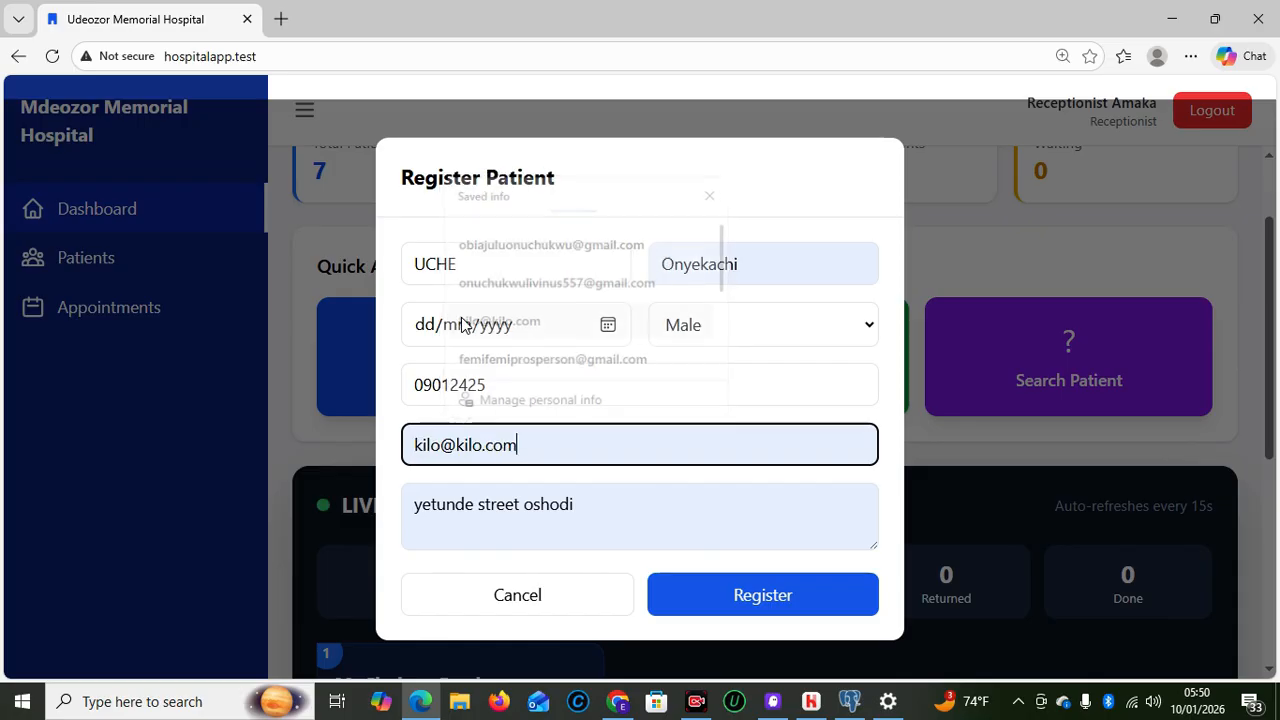
click(500, 400)
text(123)
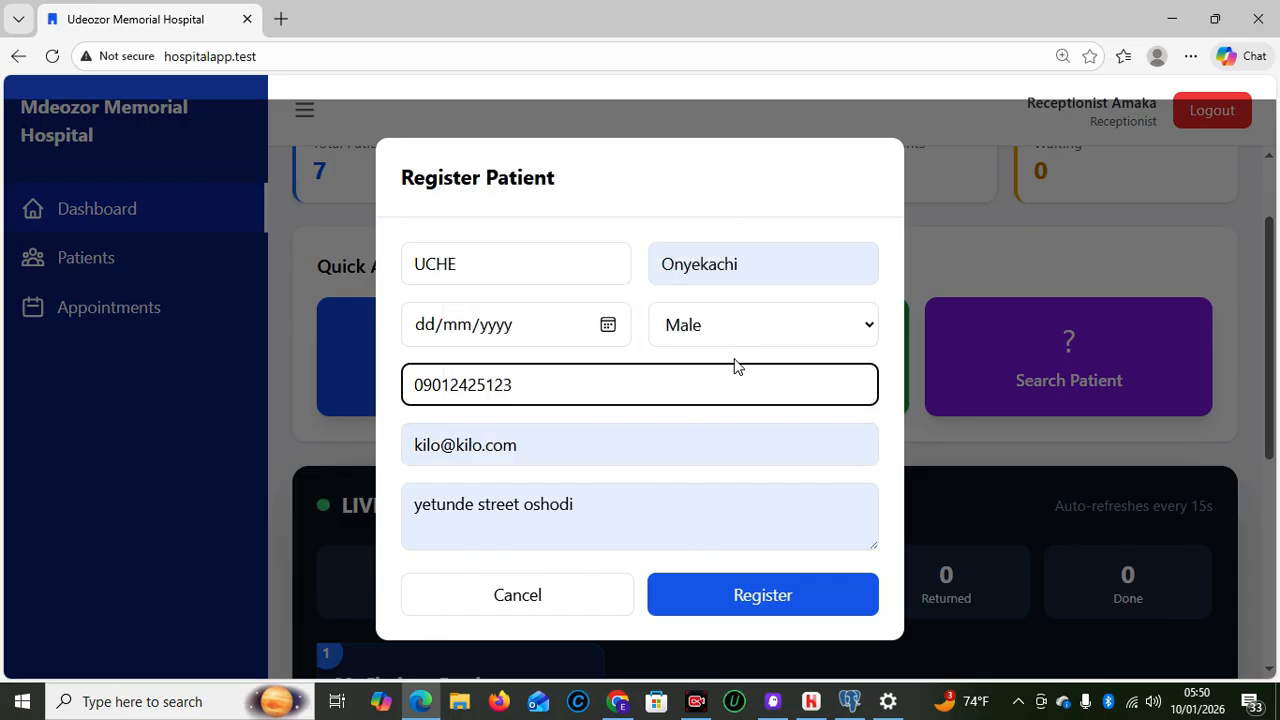
Set date of birth 01/03/2000, register the patient and confirm the success message
click(709, 612)
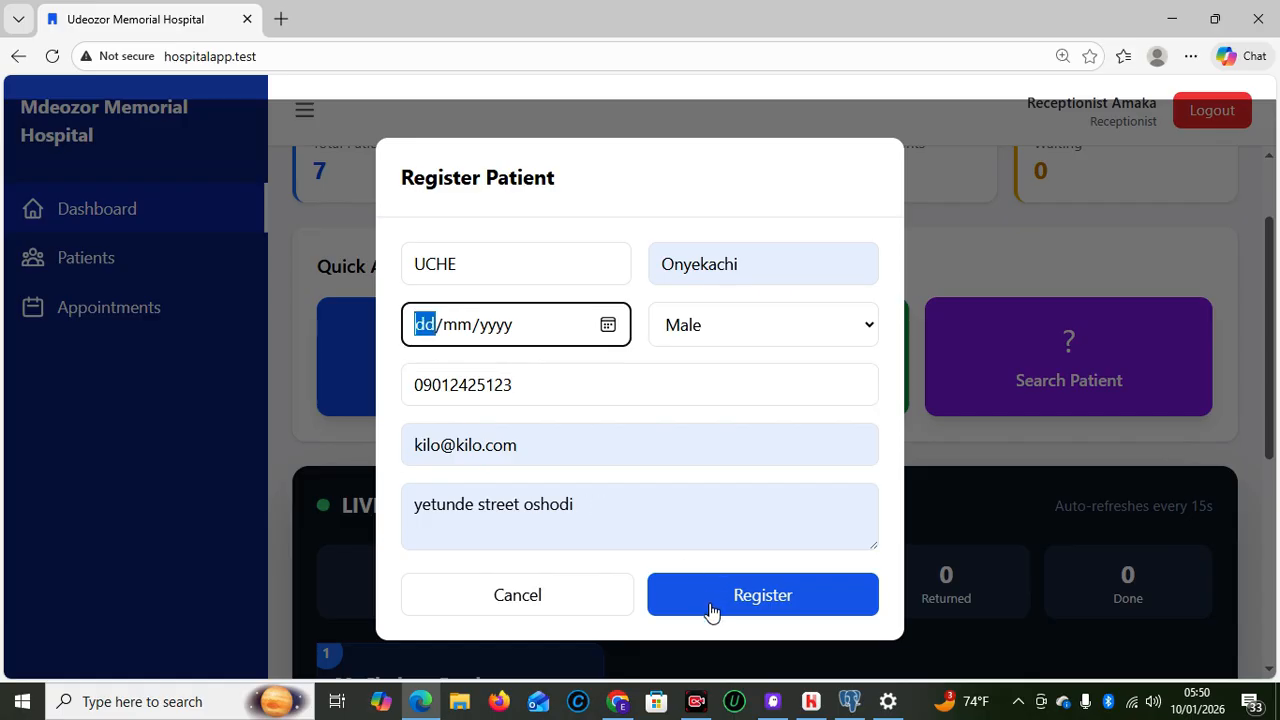
click(608, 326)
click(434, 336)
text(01/03/yyyy)
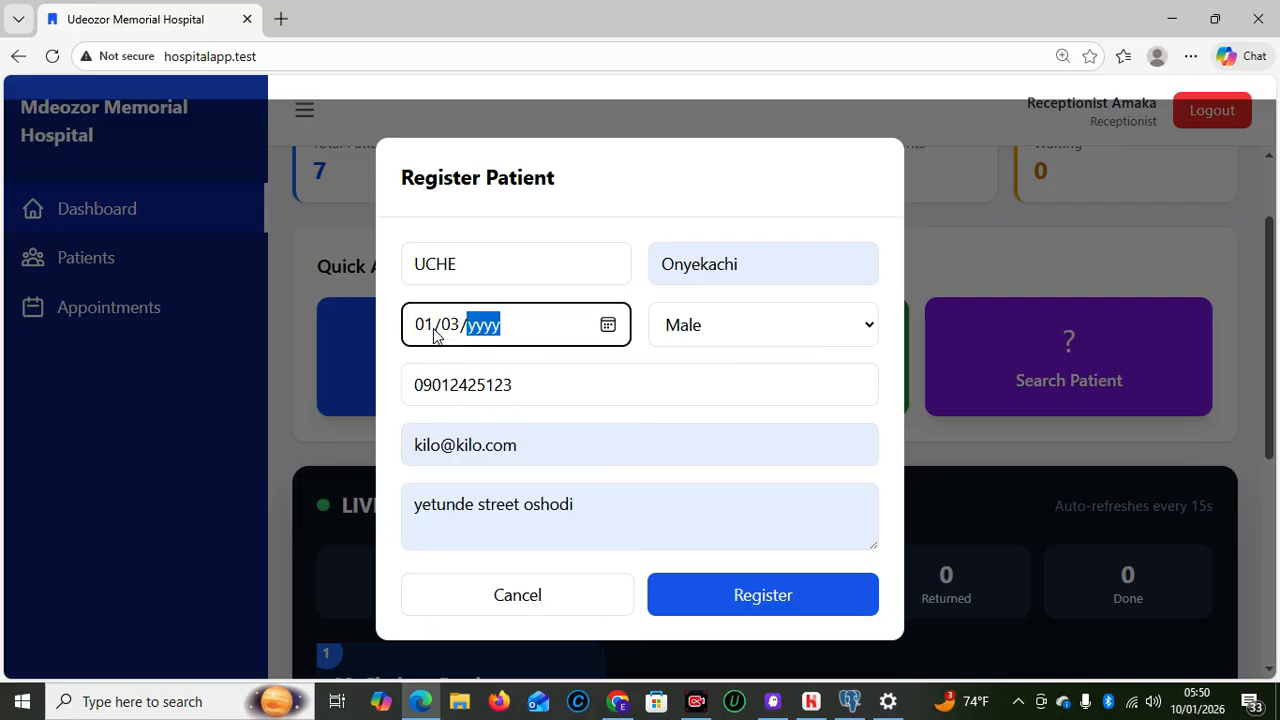
text(2010200)
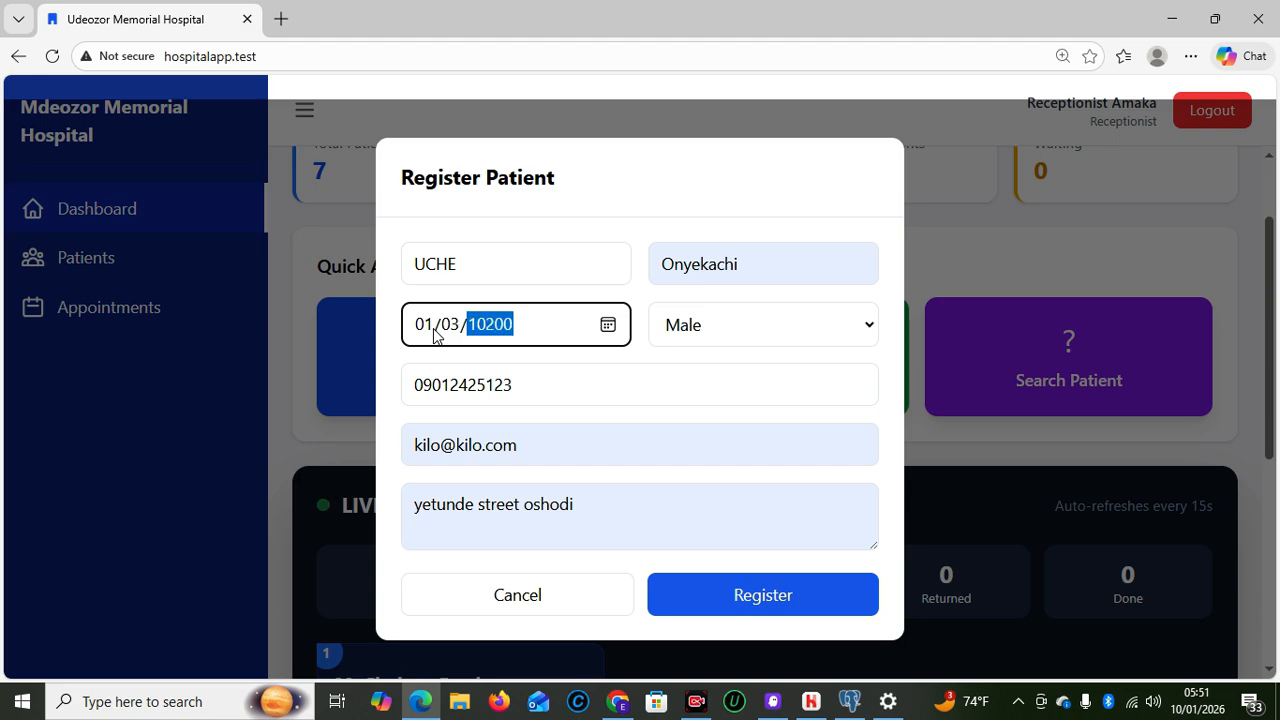
key(BackSpace)
text(2000)
click(712, 593)
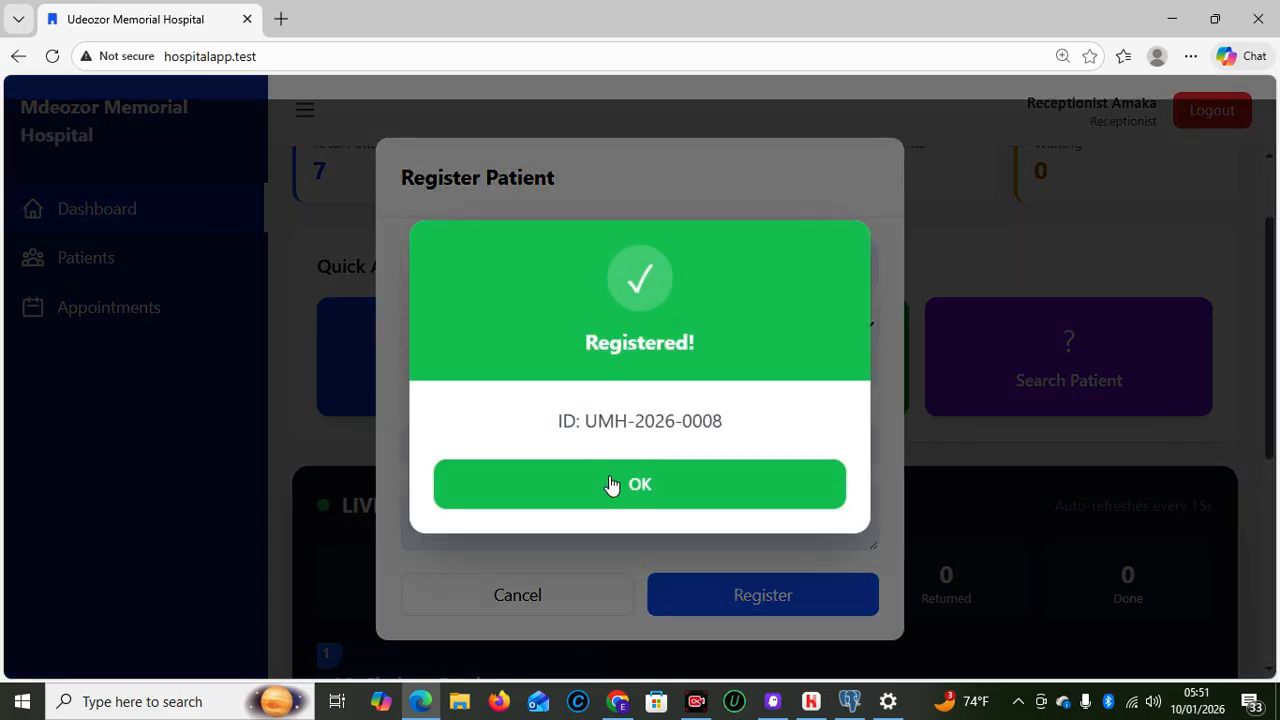
click(612, 485)
drag(1268, 318, 1278, 602)
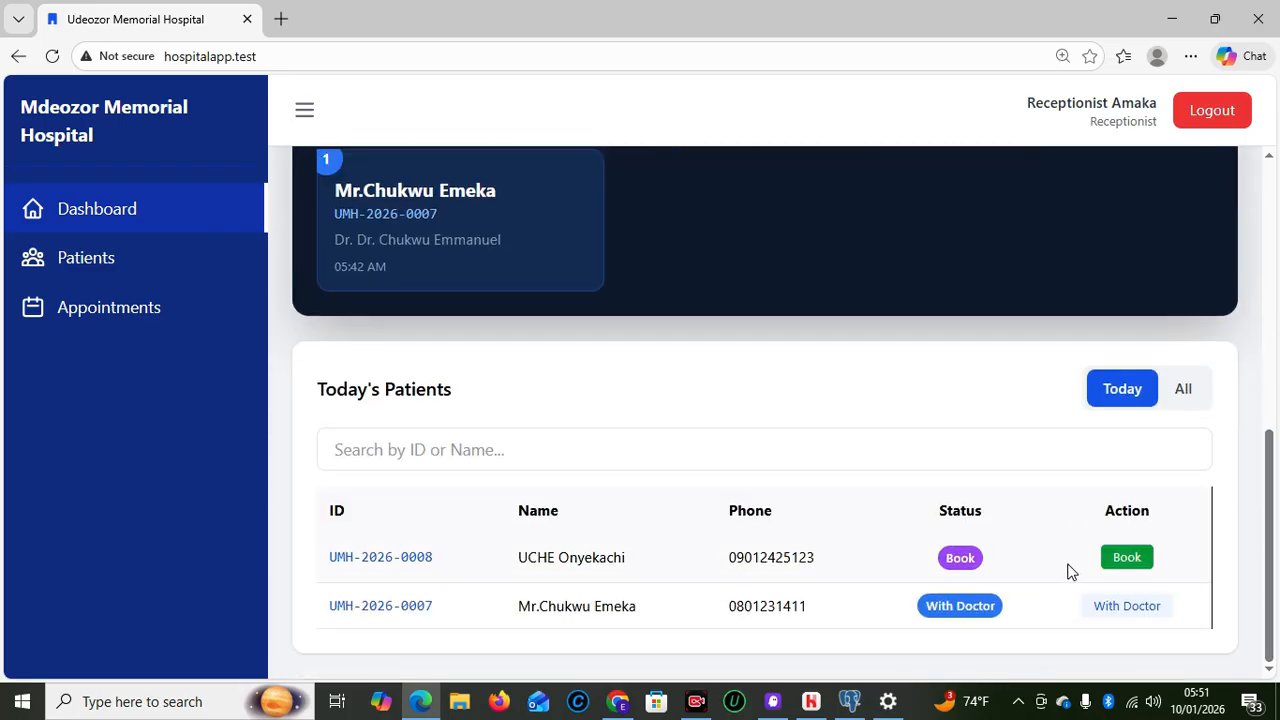
Book the new patient with the General Medicine doctor for 10/01/2026 05:51 and confirm
click(1128, 557)
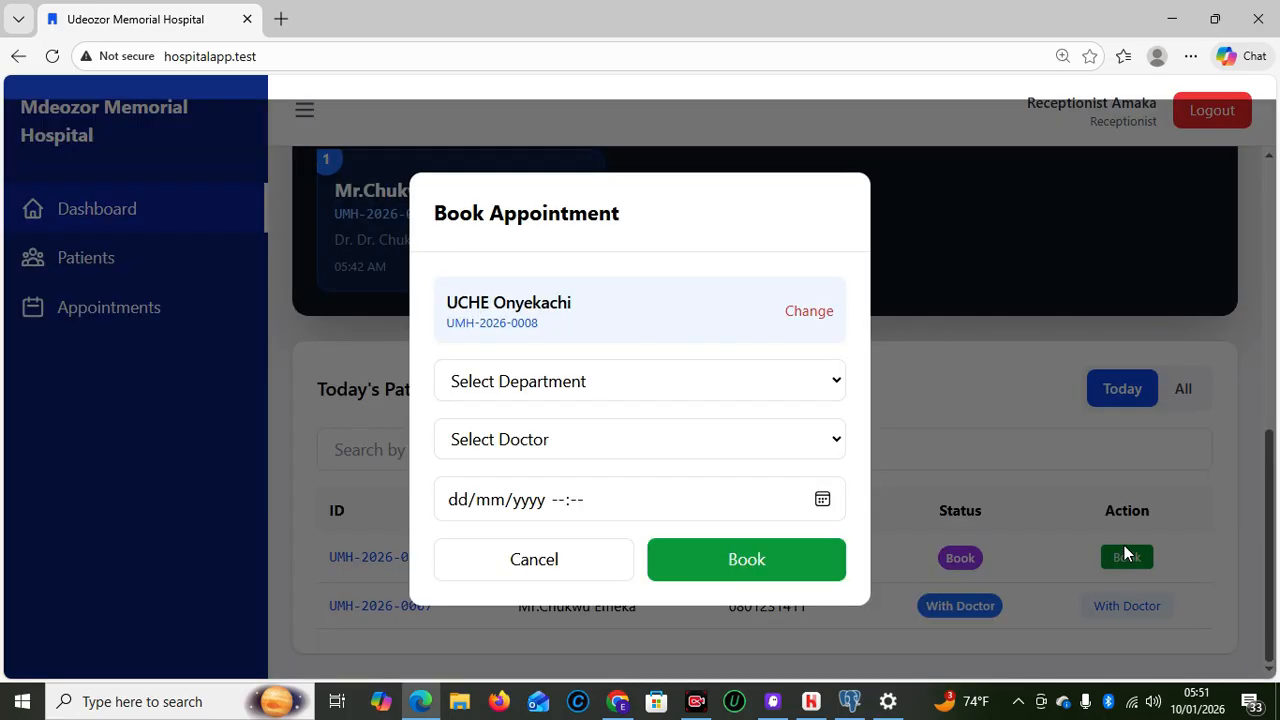
click(567, 387)
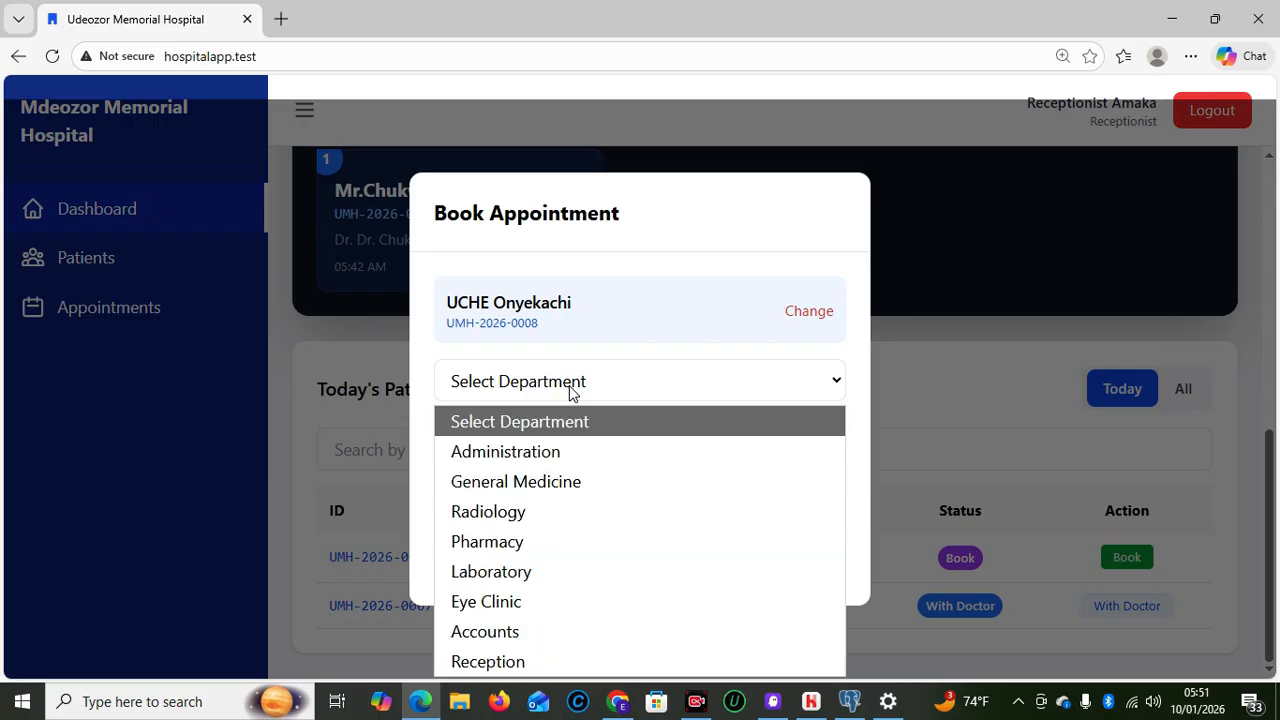
click(551, 484)
click(551, 441)
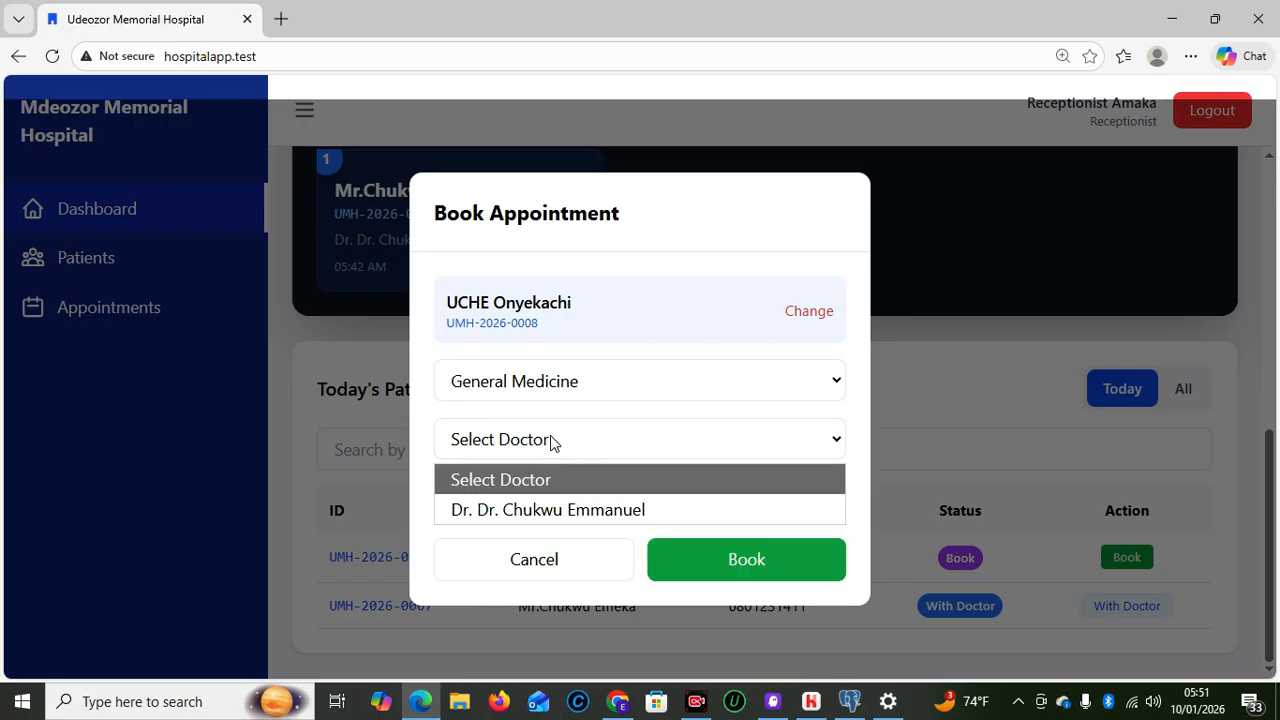
click(562, 508)
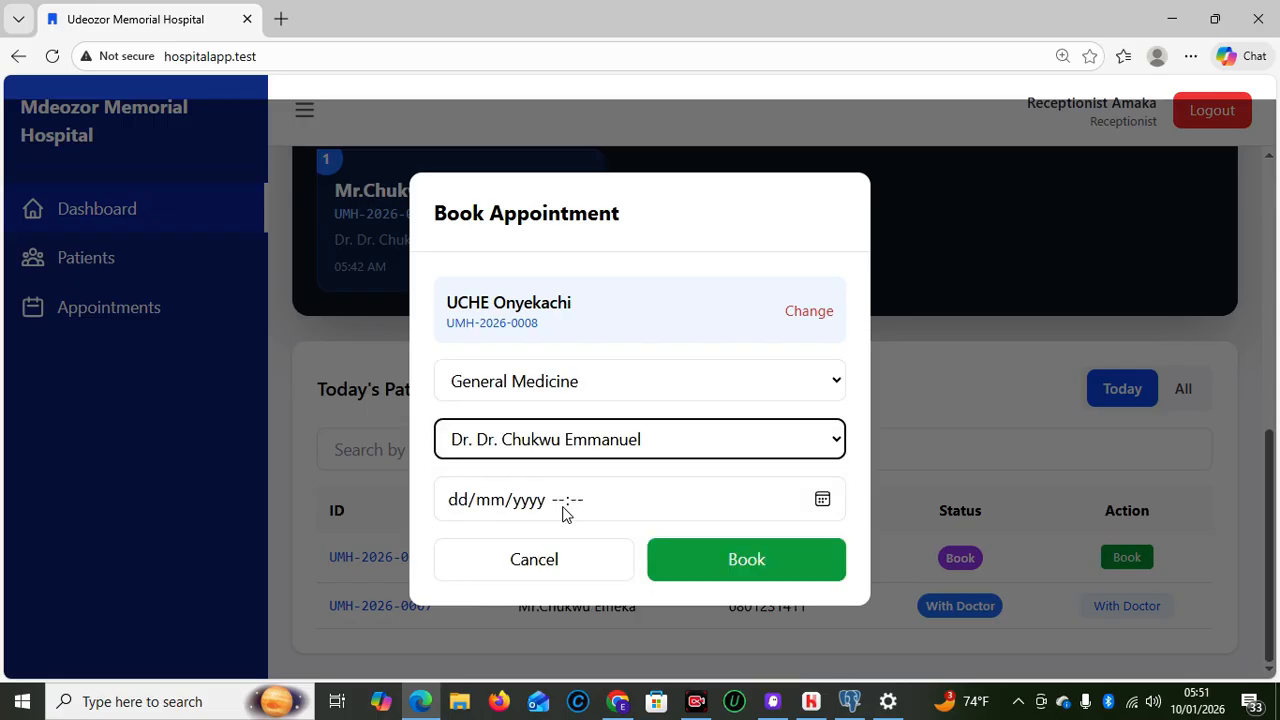
click(823, 500)
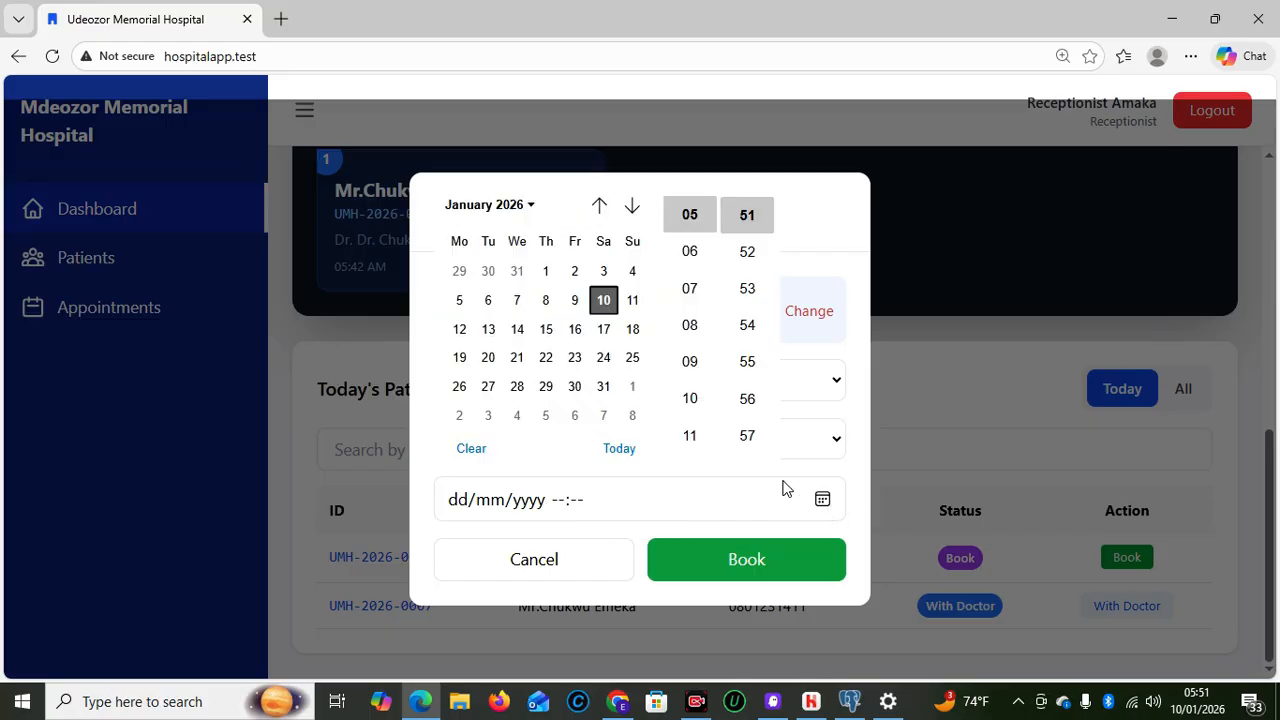
click(609, 302)
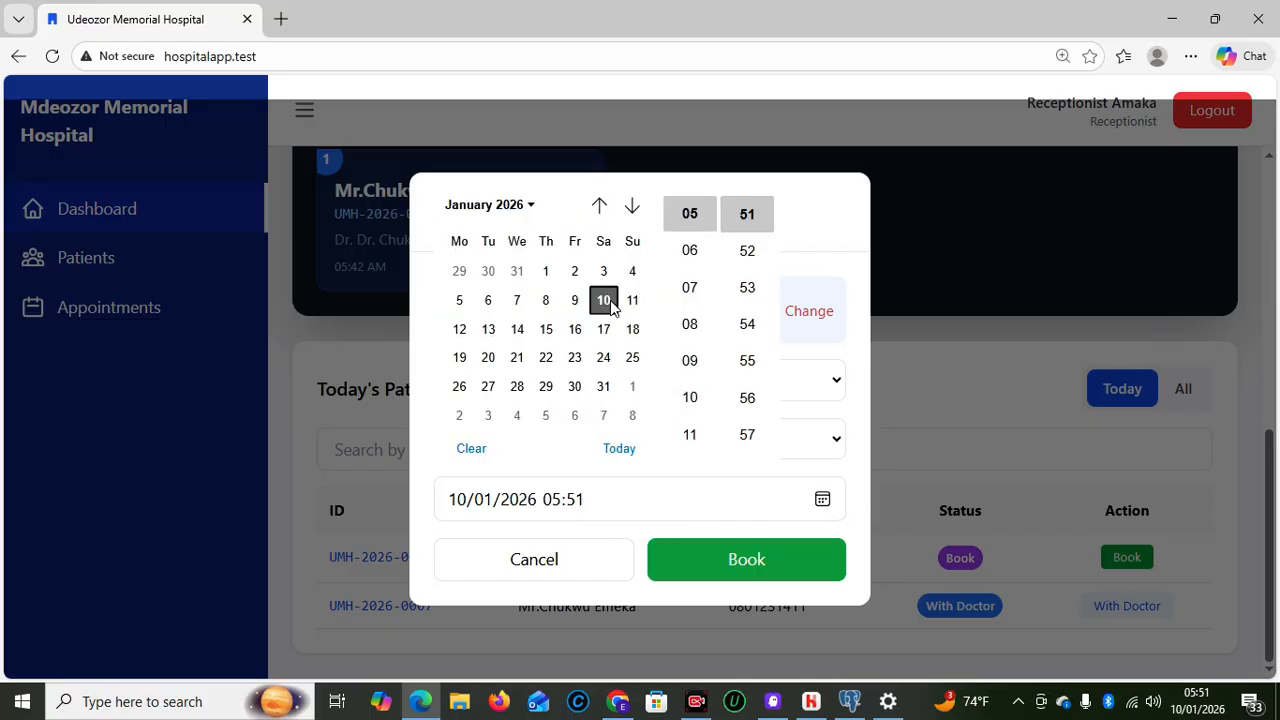
click(716, 578)
click(715, 568)
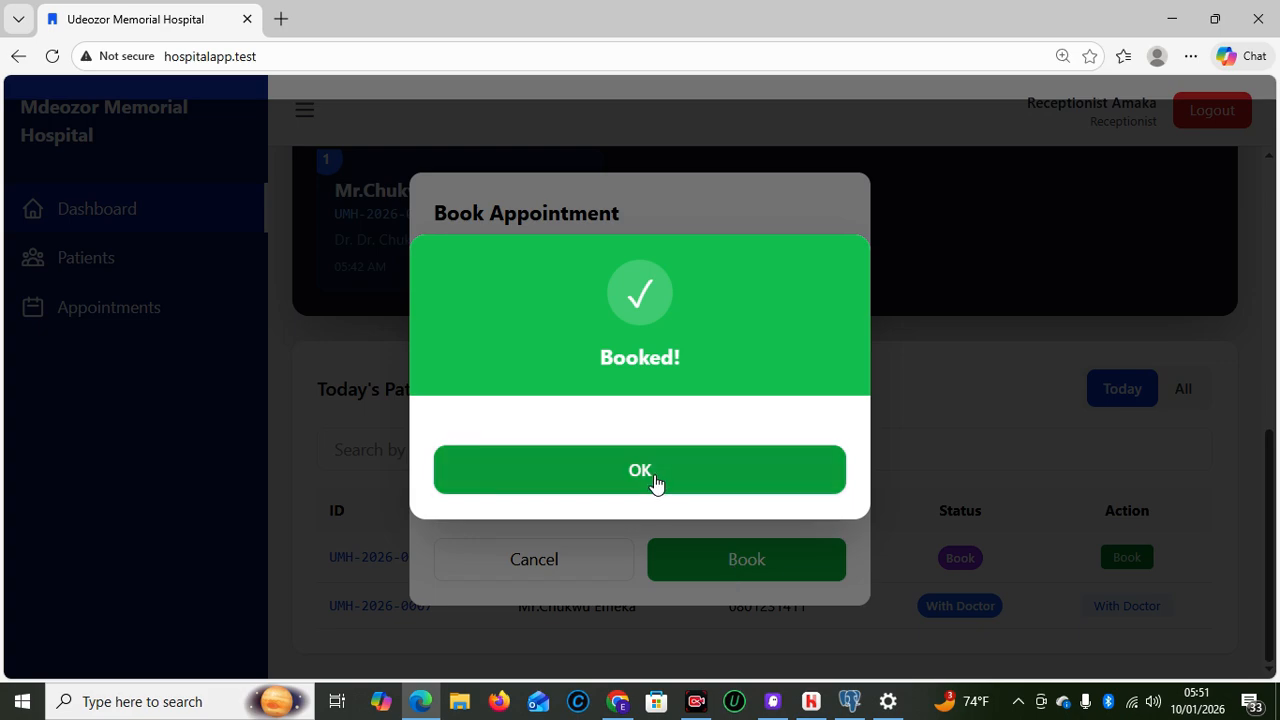
click(655, 483)
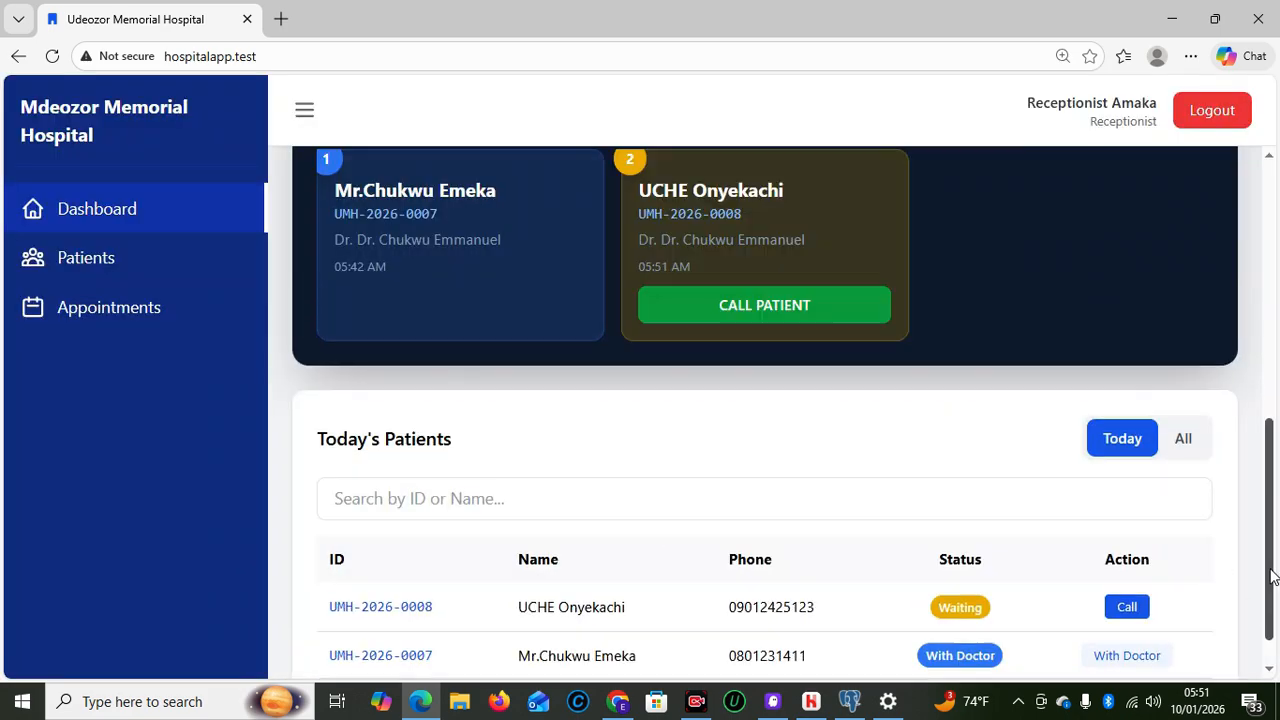
drag(1267, 553, 1266, 598)
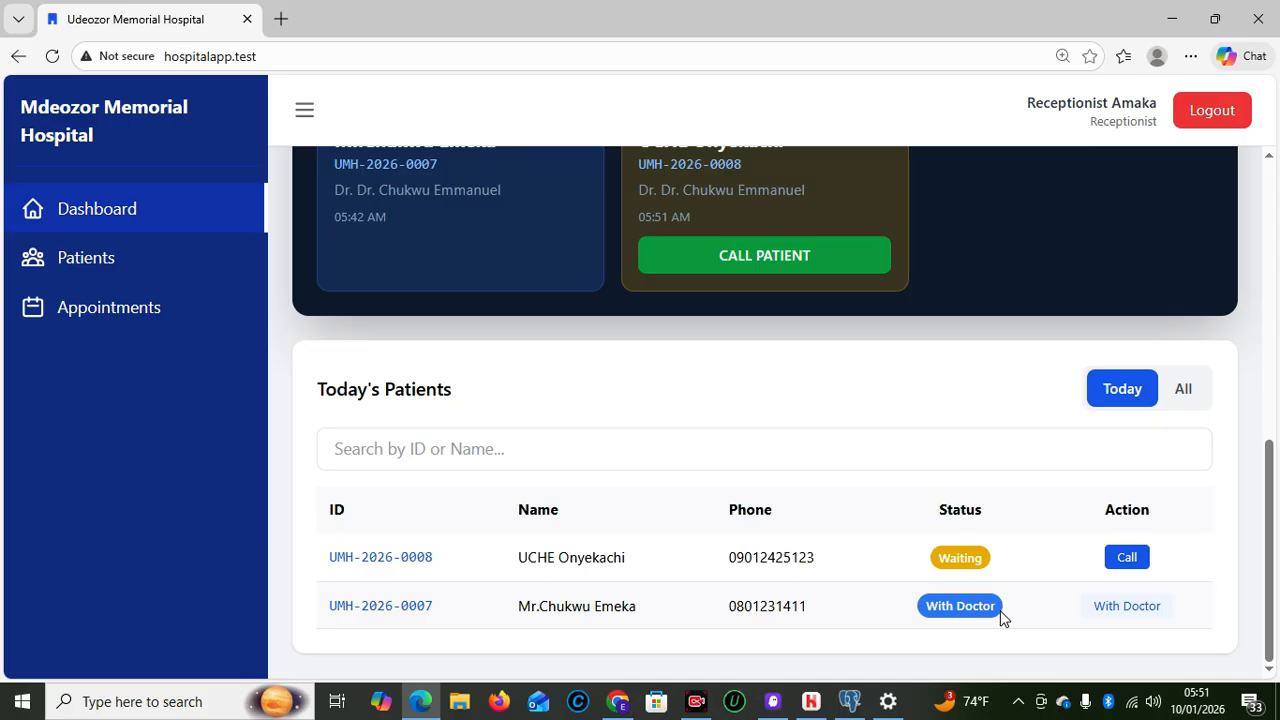
Log the doctor out and sign in with the saved accounts login
click(630, 701)
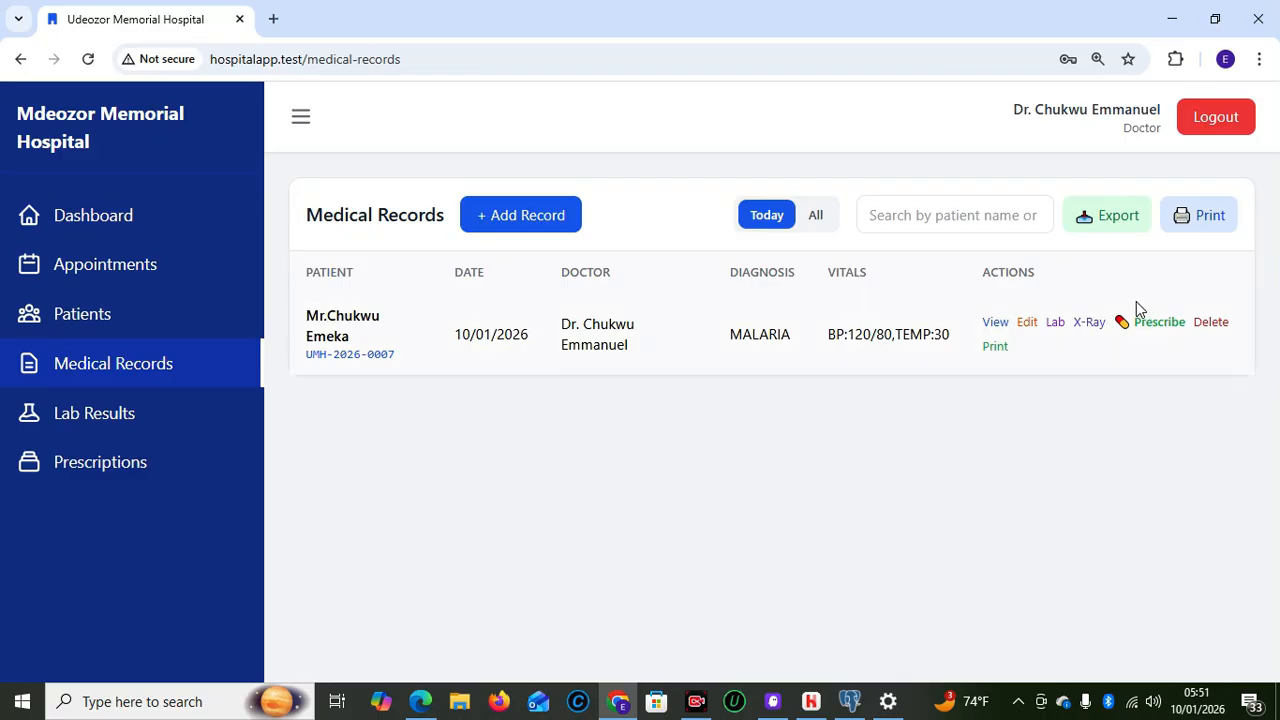
click(1202, 124)
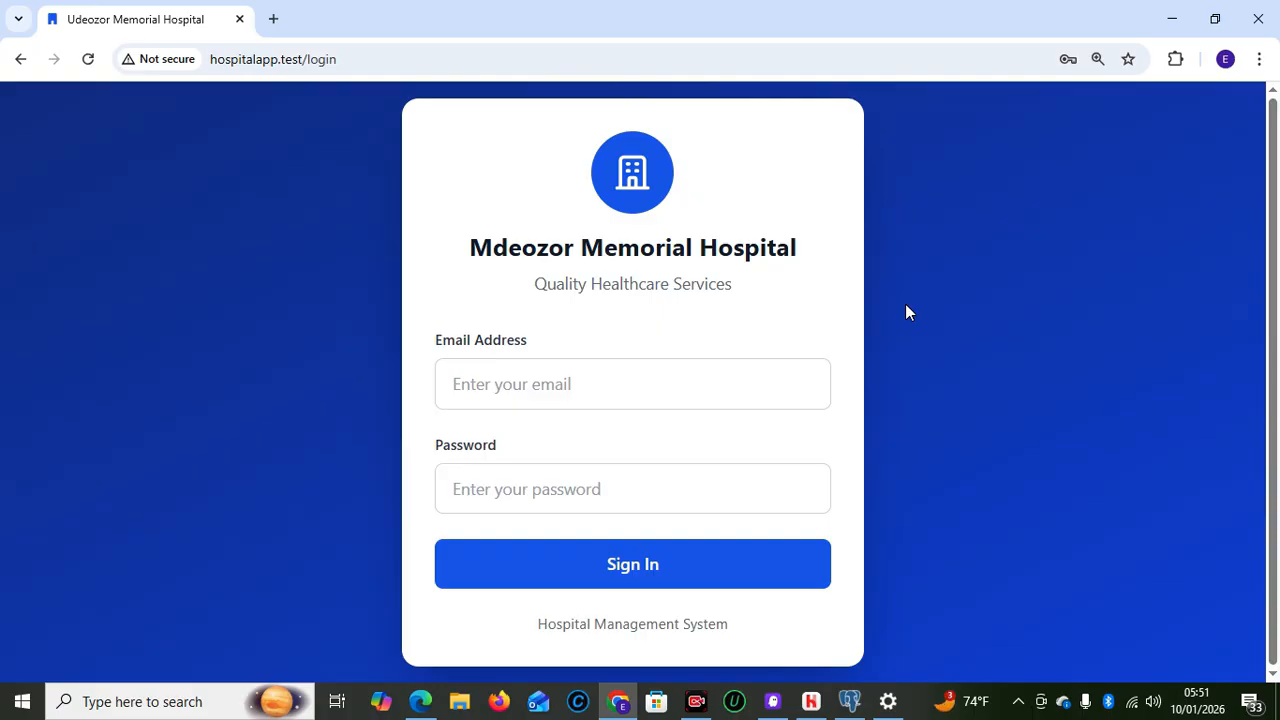
click(545, 376)
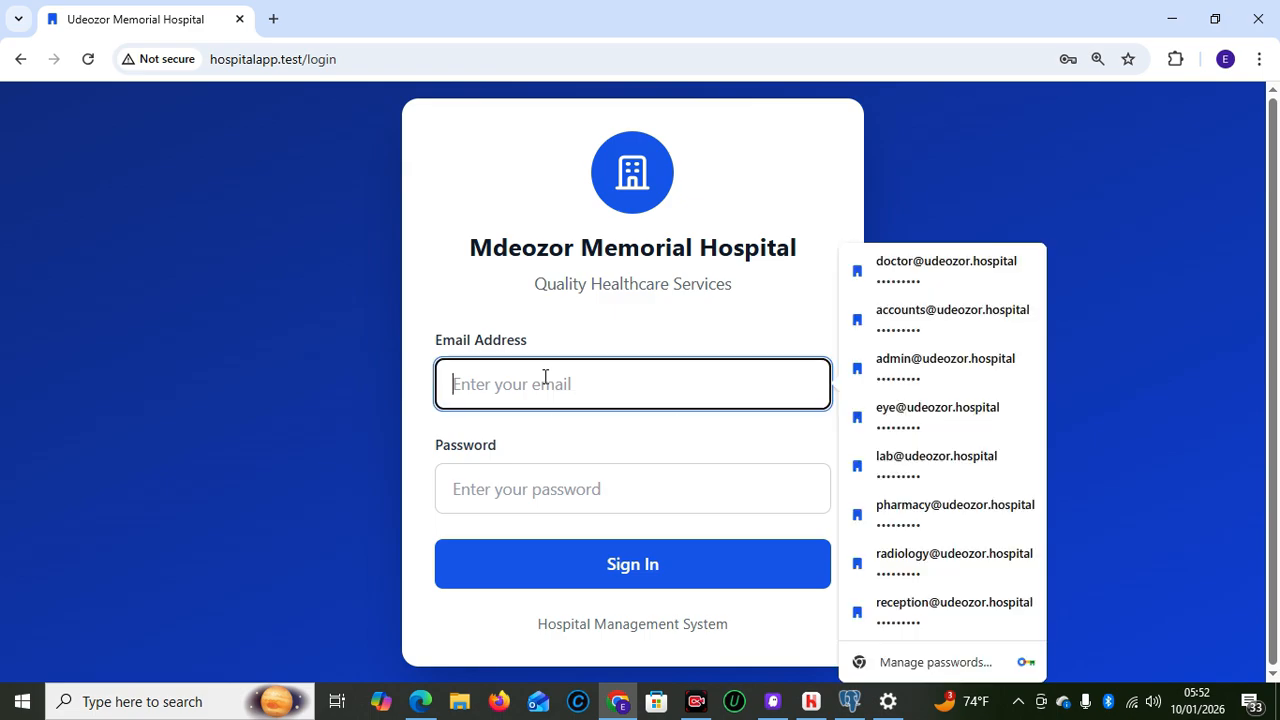
click(918, 304)
click(621, 564)
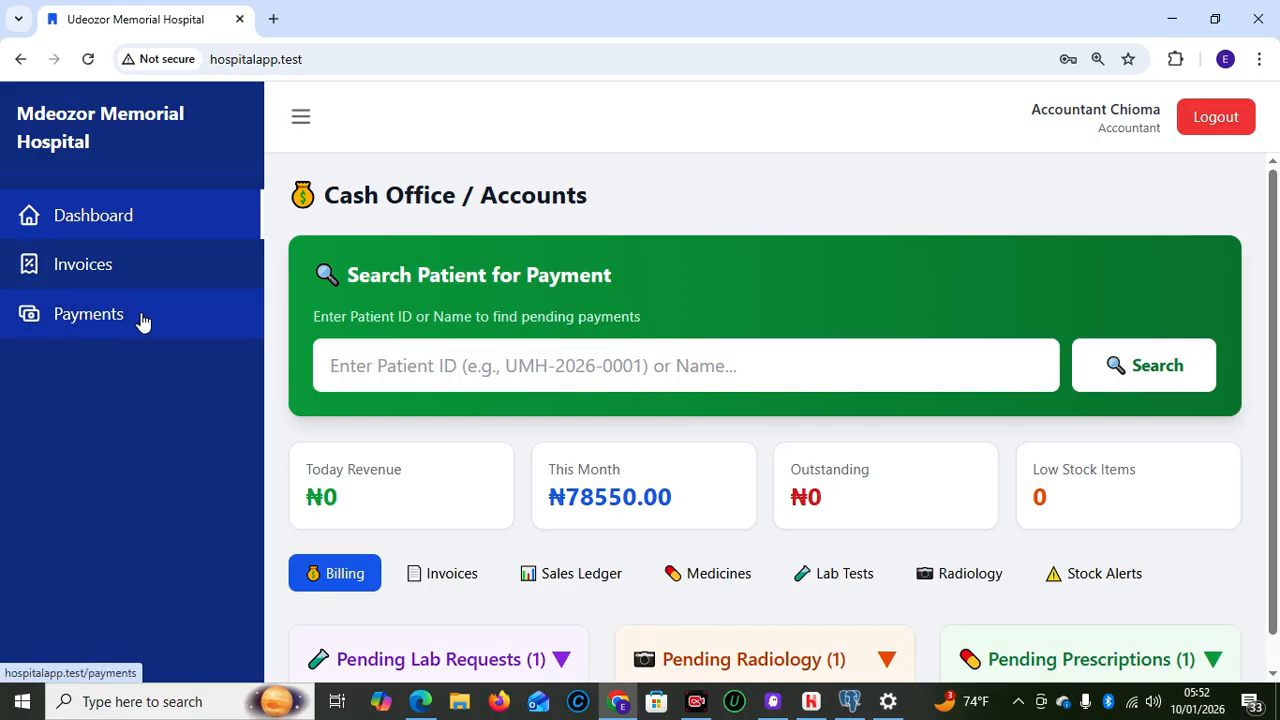
Review Today's Invoices, then bring up the Sales Ledger's Daily report form for 10/01/2026
click(429, 357)
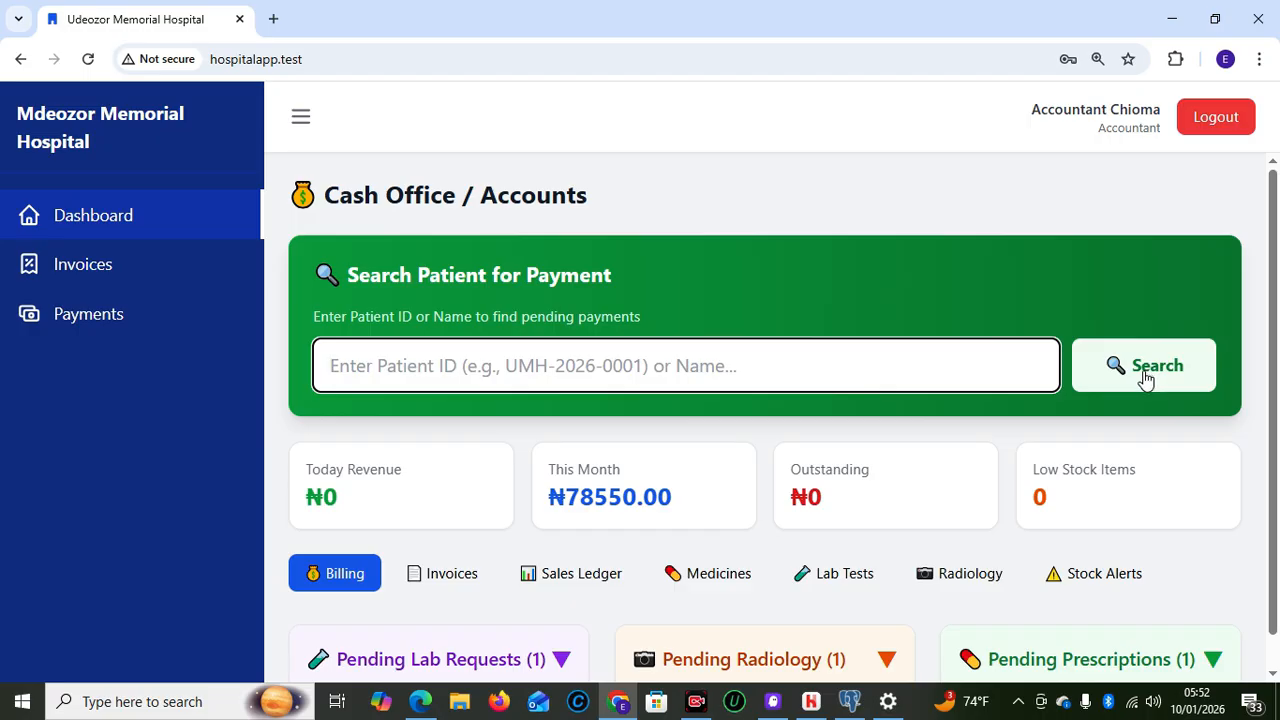
scroll(1276, 494, down, 1)
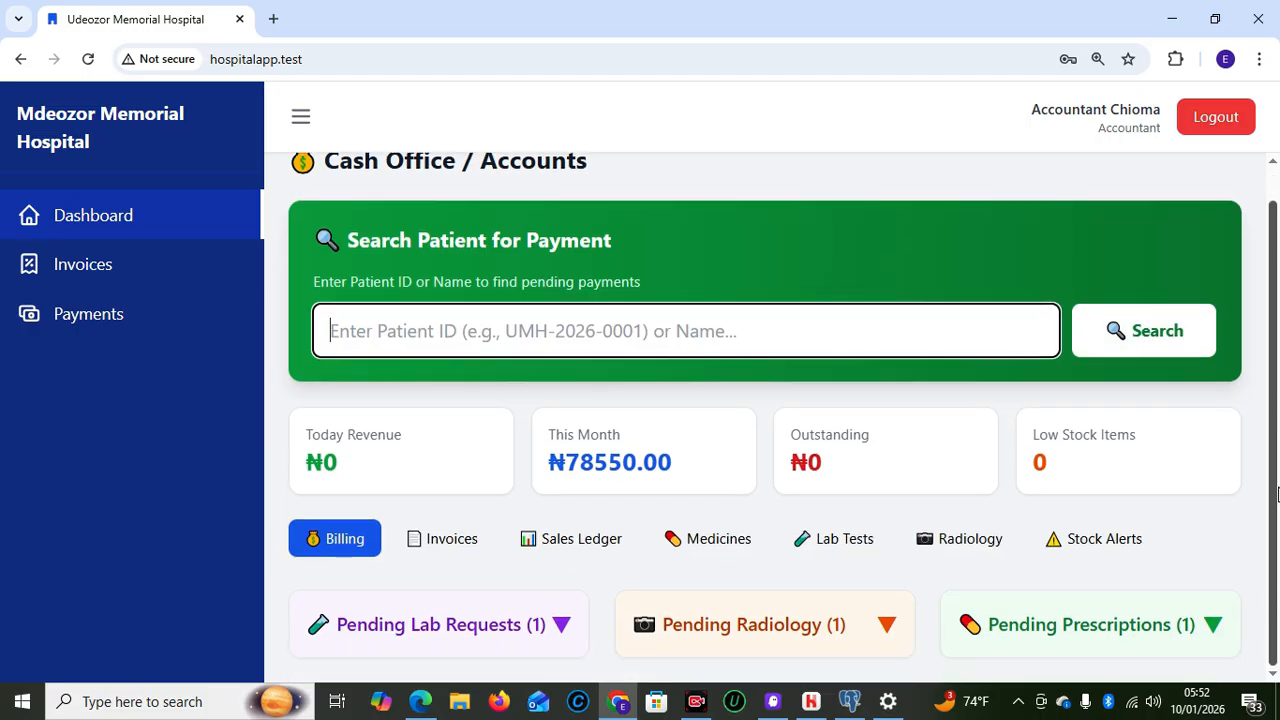
click(421, 540)
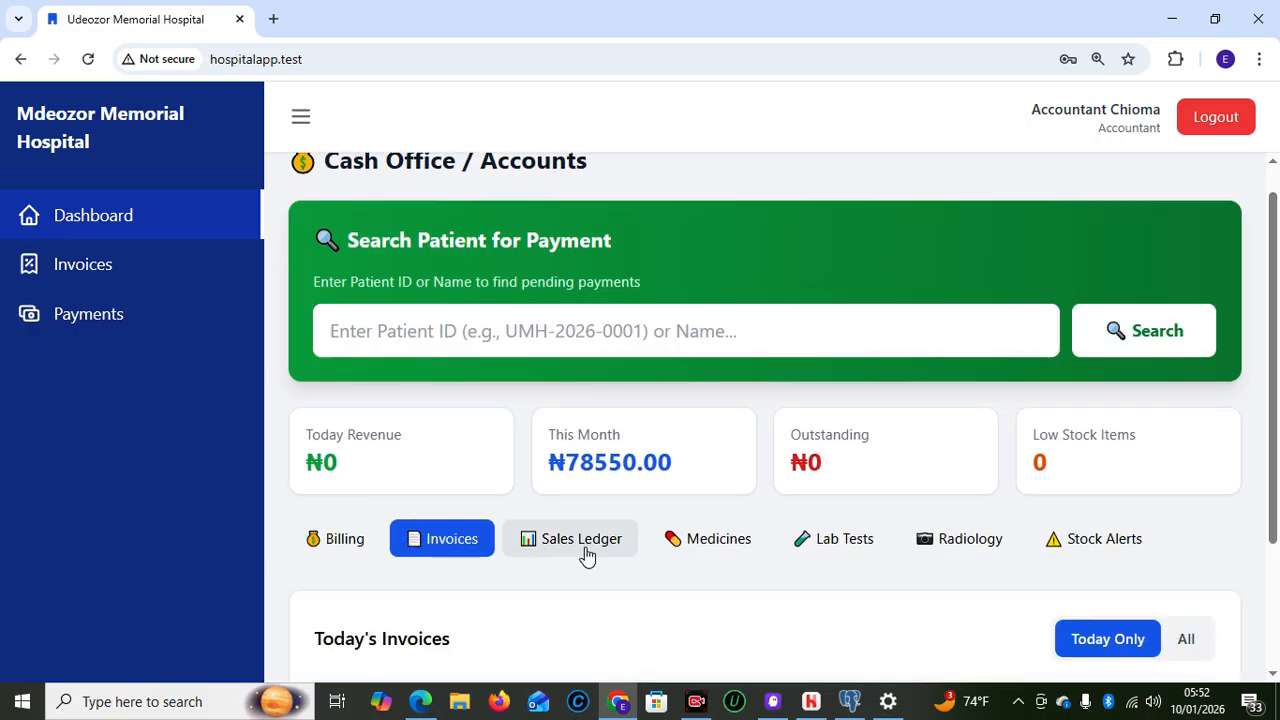
scroll(1276, 500, down, 2)
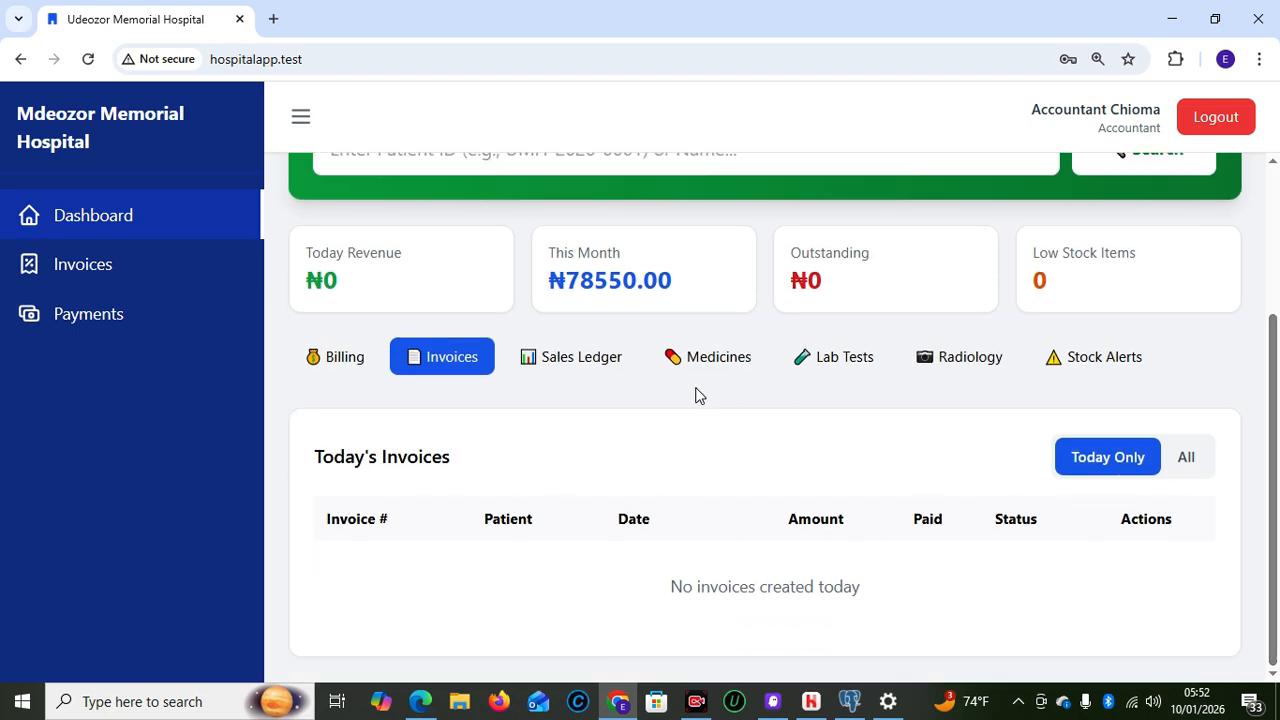
click(604, 362)
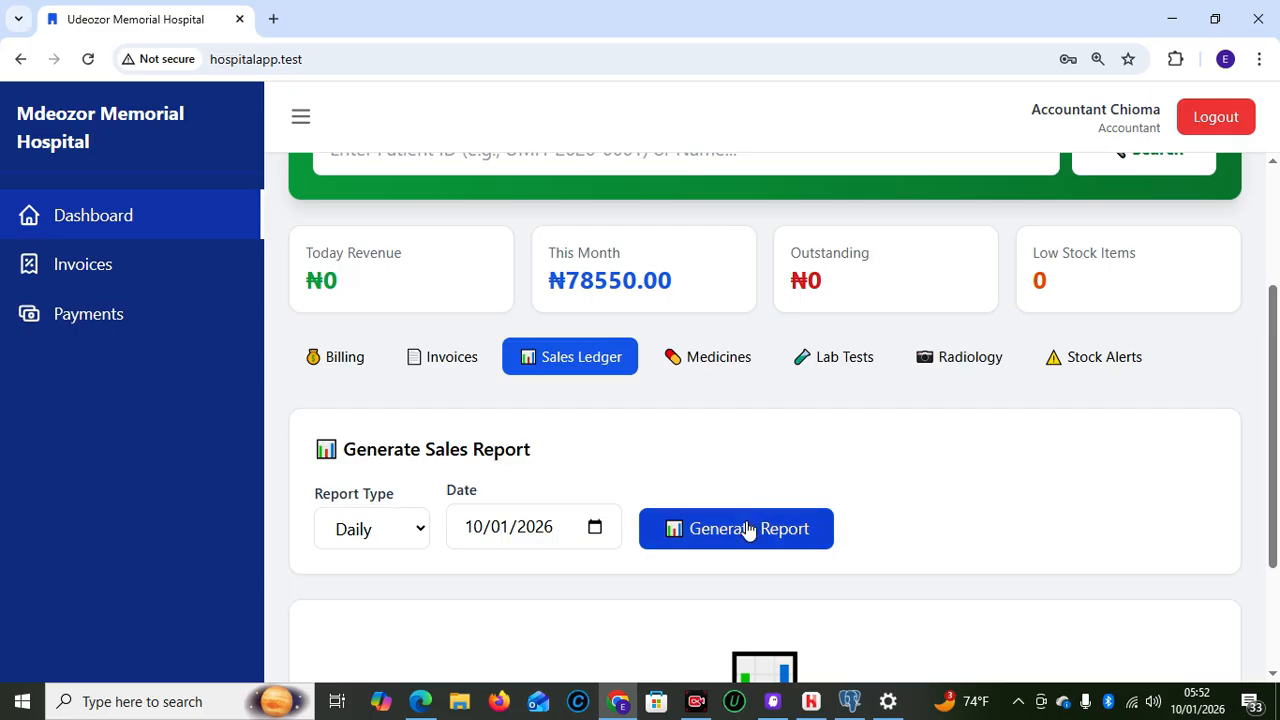
mouse_move(1268, 486)
mouse_down()
mouse_move(1251, 363)
mouse_move(1270, 507)
mouse_up()
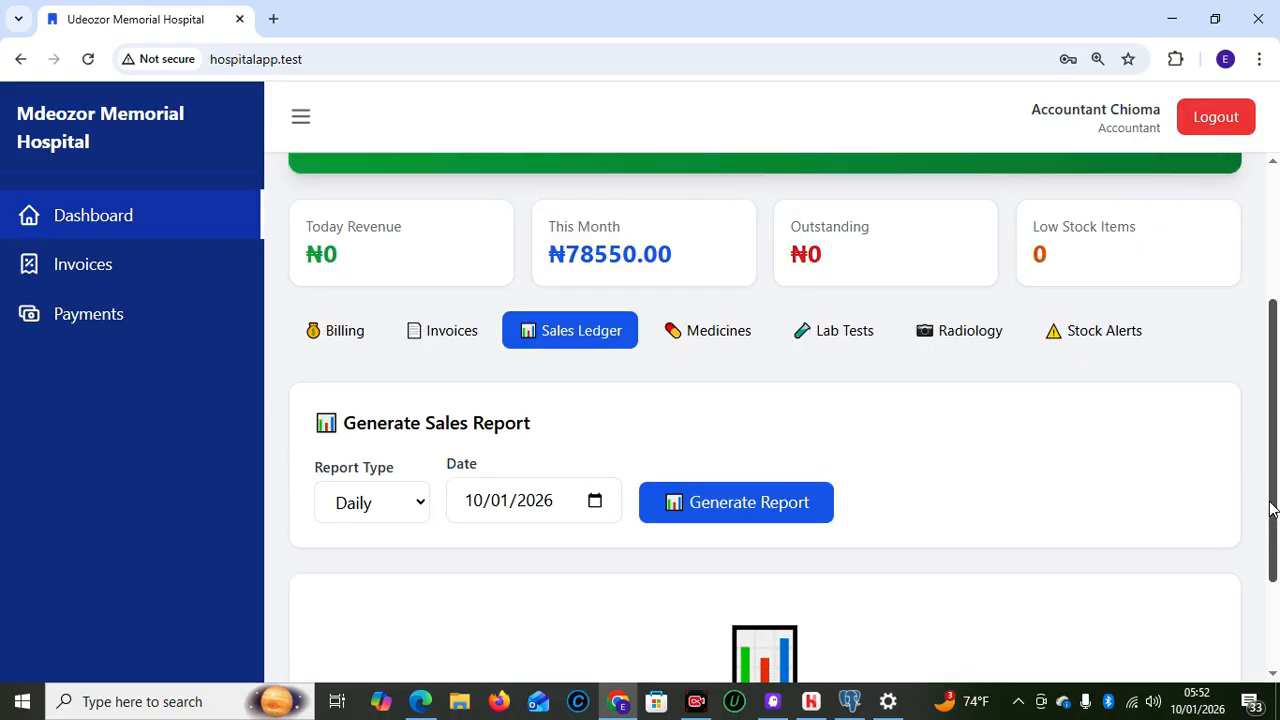
Browse the medicine inventory and the lab test price list
click(726, 340)
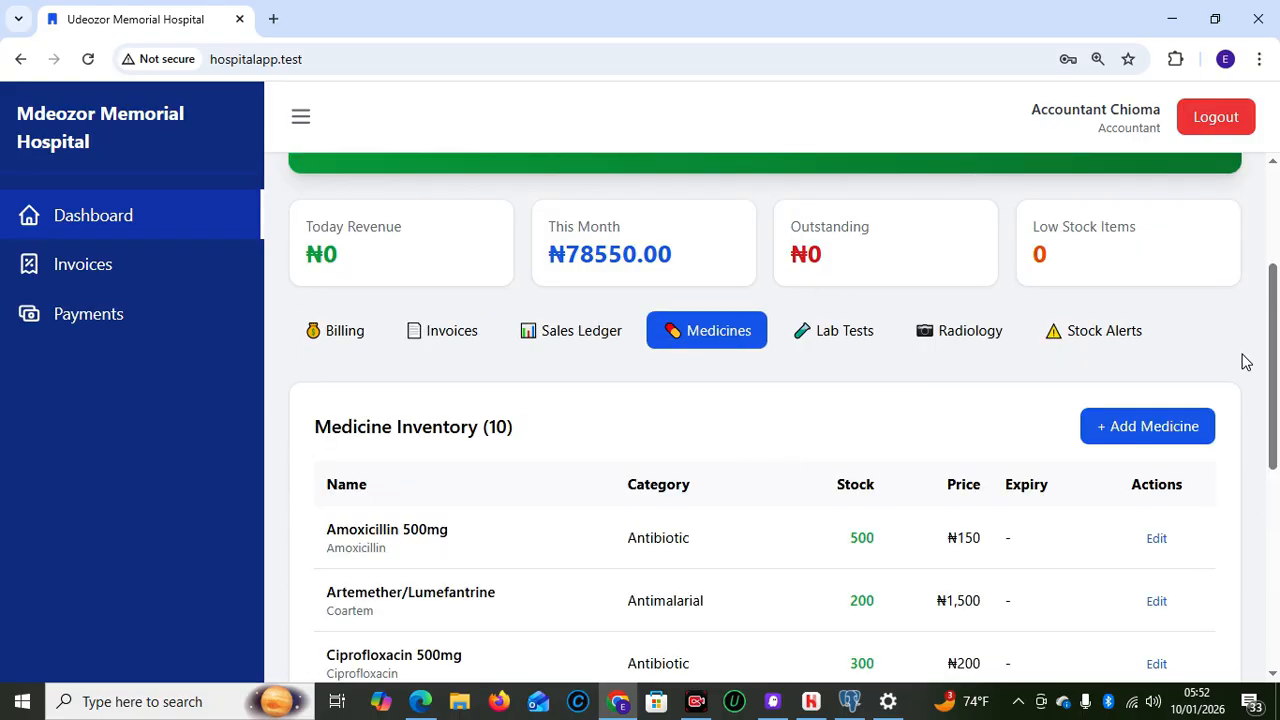
drag(1274, 440, 1276, 390)
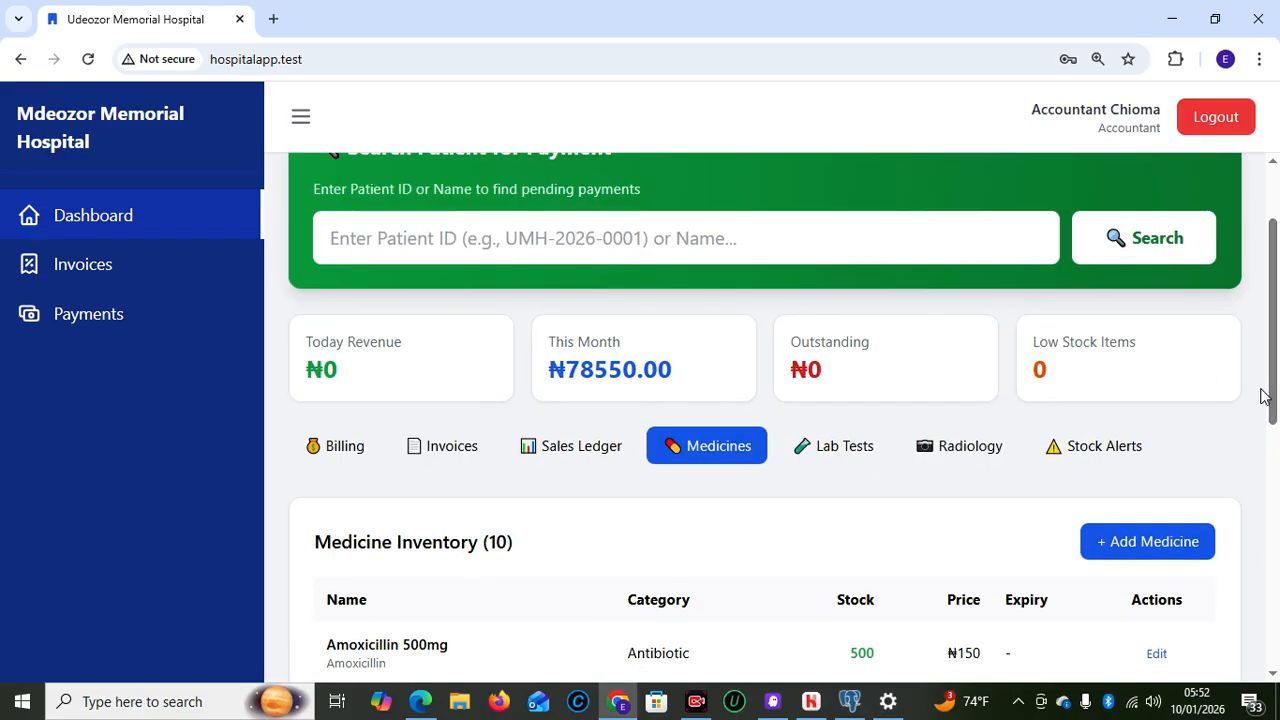
click(848, 468)
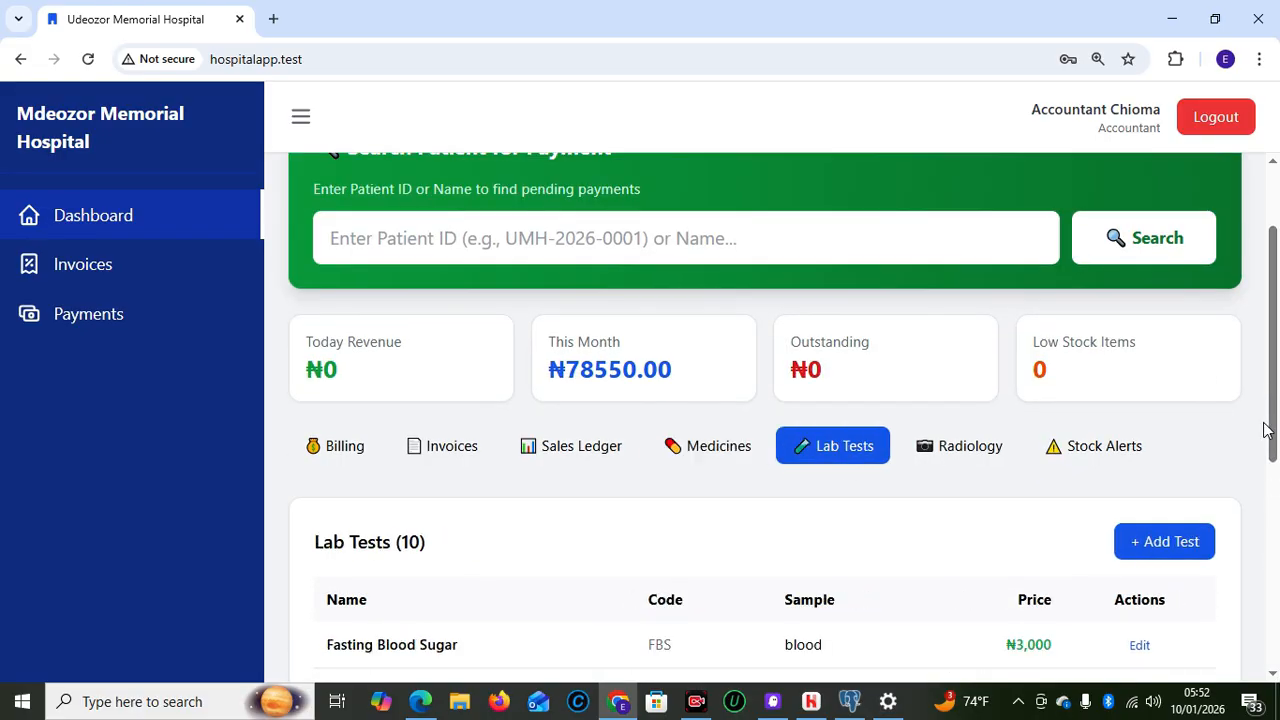
drag(1270, 437, 1277, 644)
Check the radiology prices, then confirm Stock Alerts shows no low-stock or expiring items
click(974, 484)
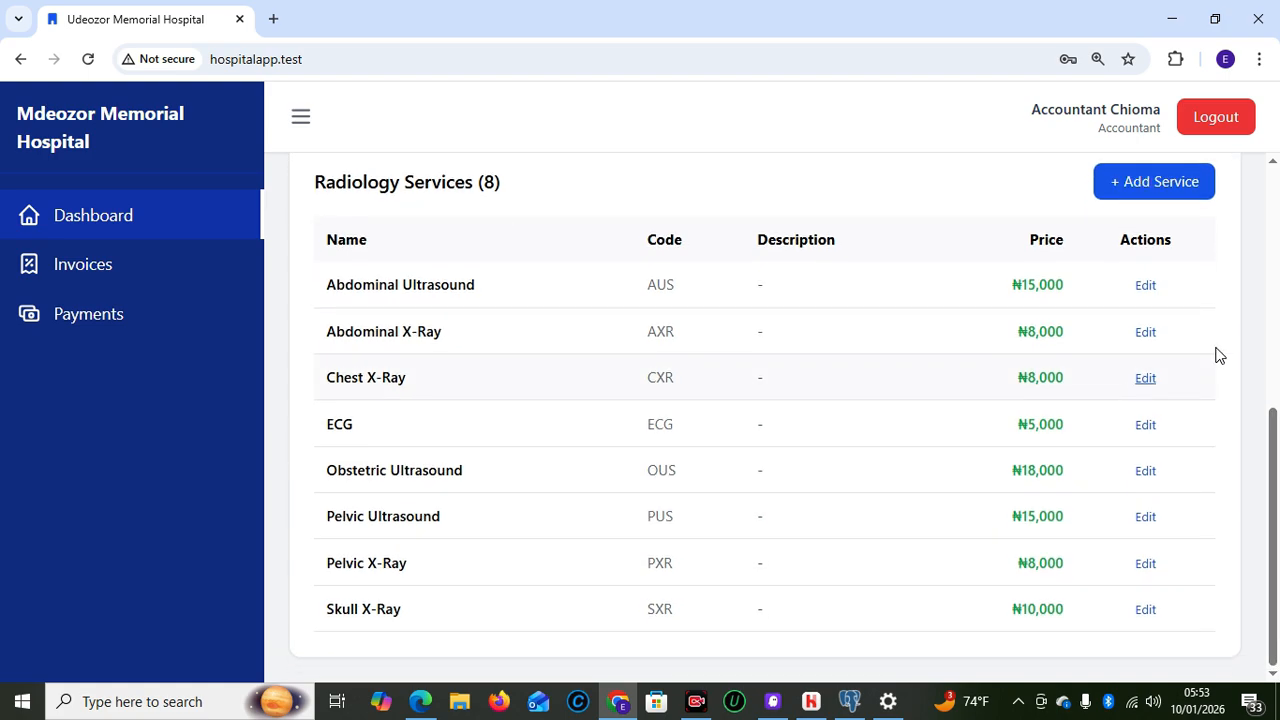
drag(1272, 480, 1268, 336)
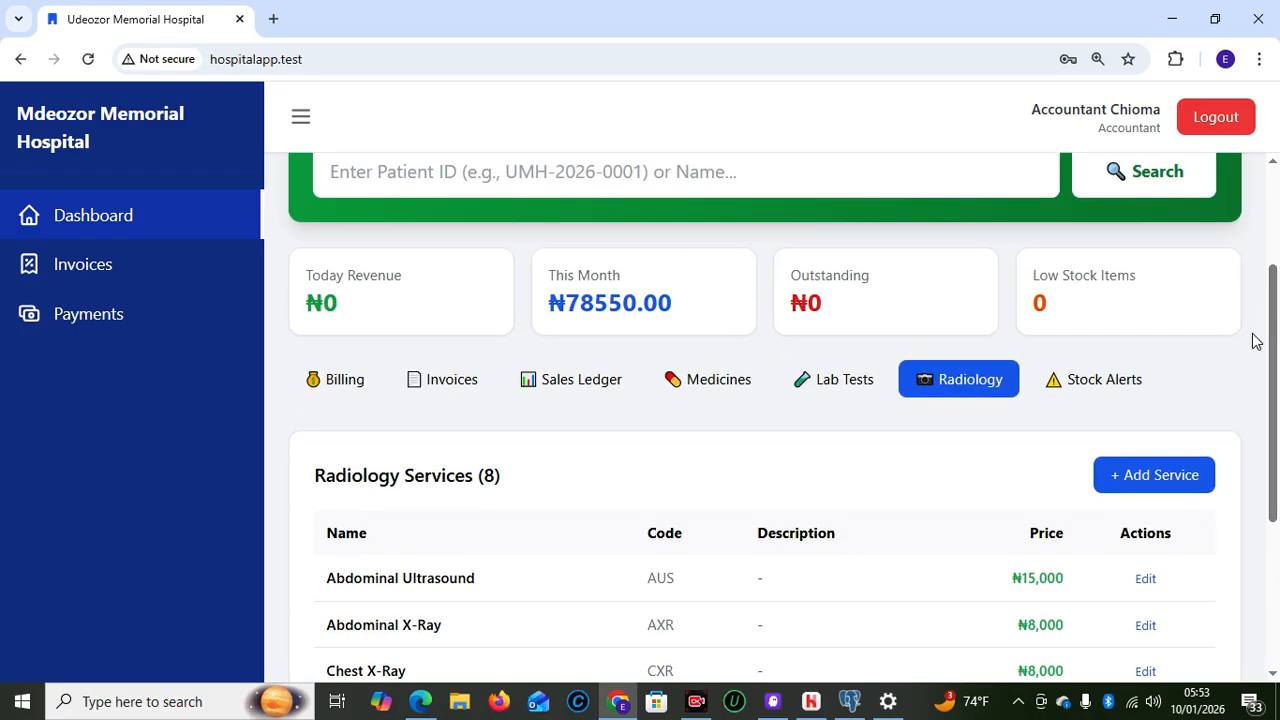
click(1080, 382)
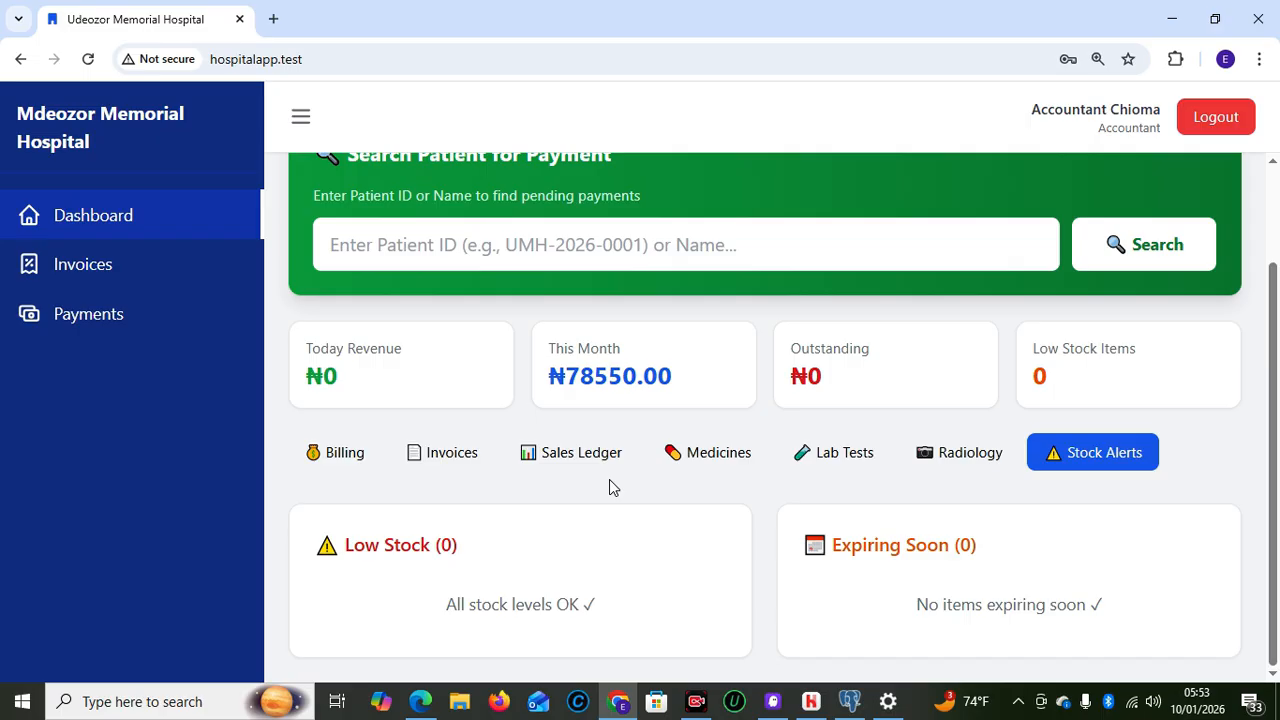
Return to Billing and expand the Pending Prescriptions list
click(330, 455)
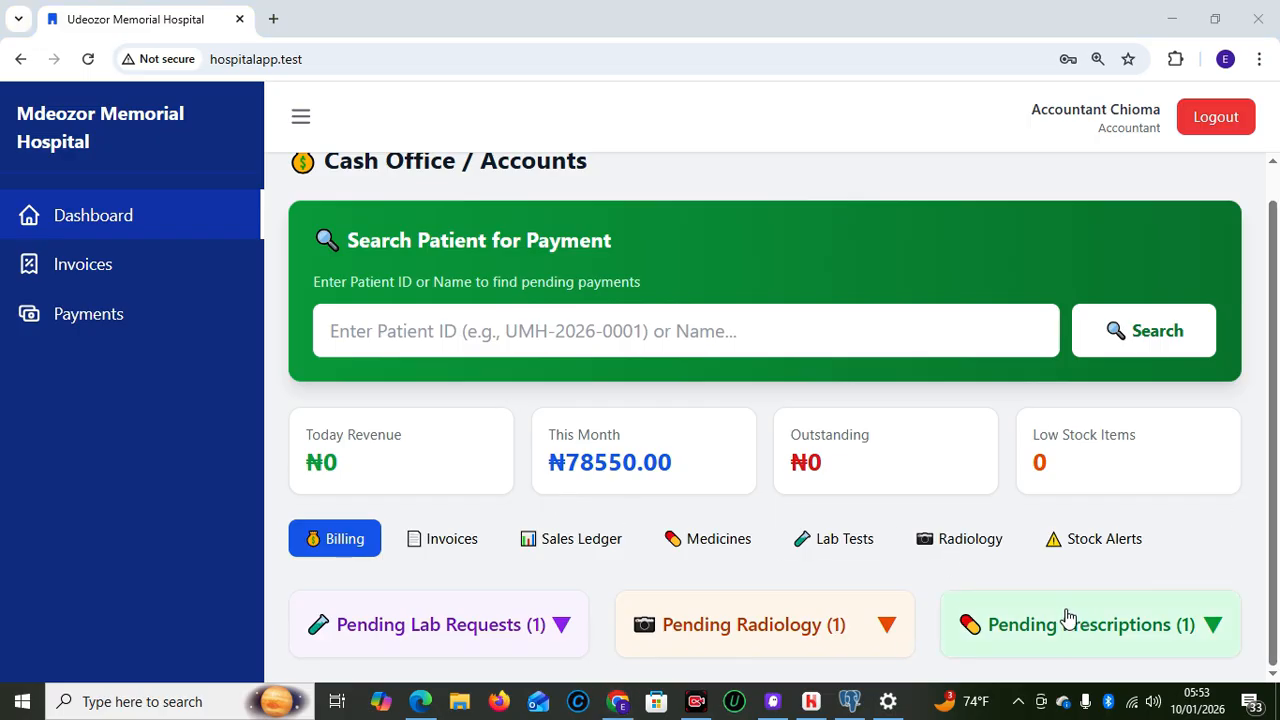
click(1169, 643)
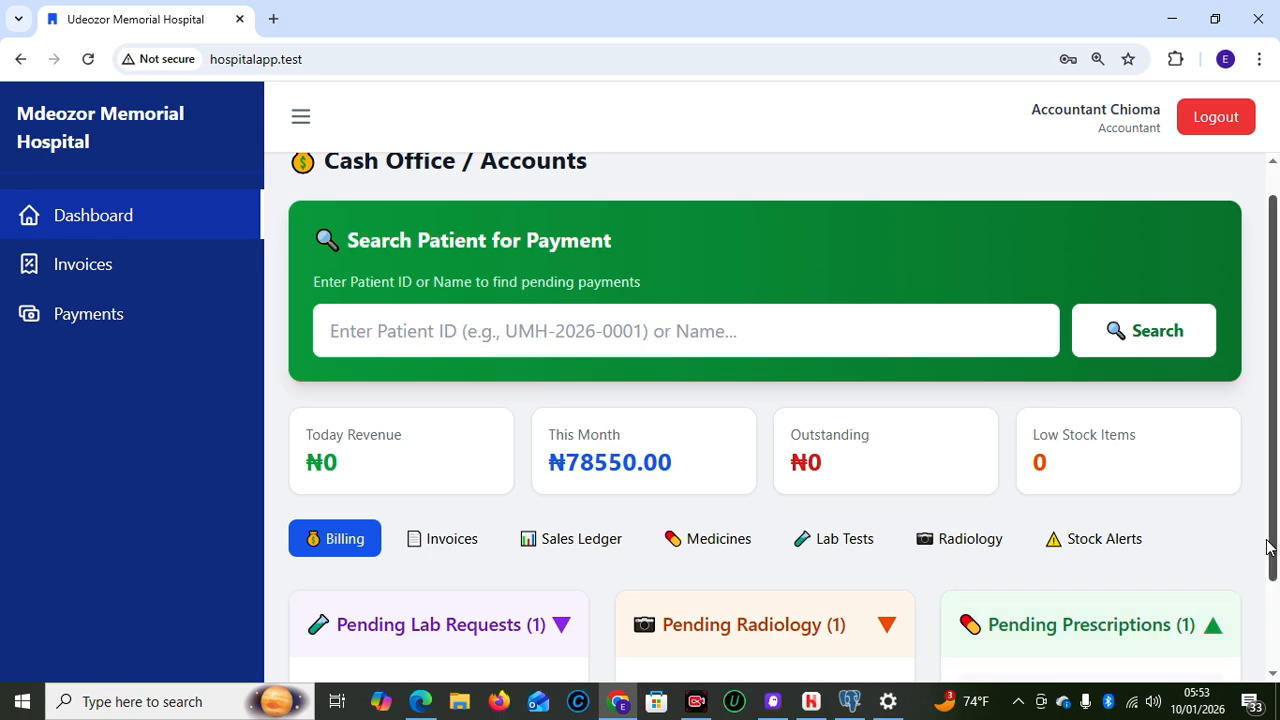
drag(1274, 550, 1275, 648)
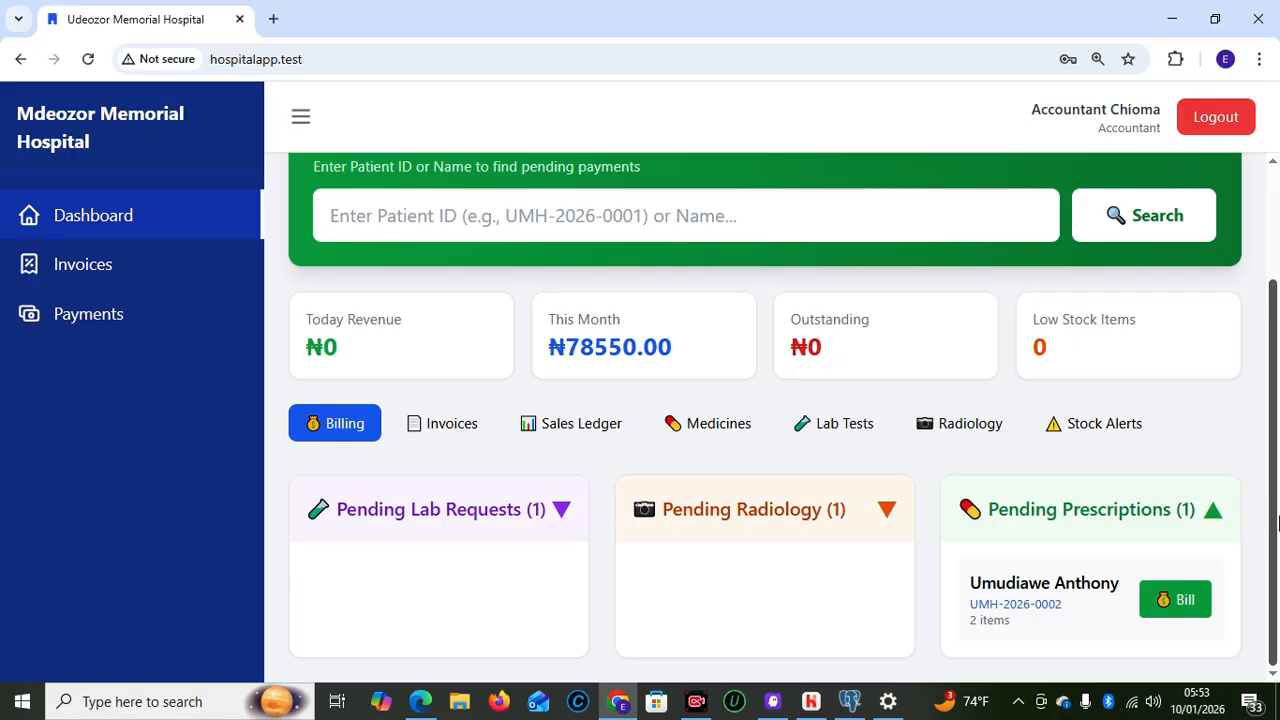
mouse_move(1279, 560)
mouse_down()
mouse_move(1277, 443)
mouse_move(1279, 558)
mouse_up()
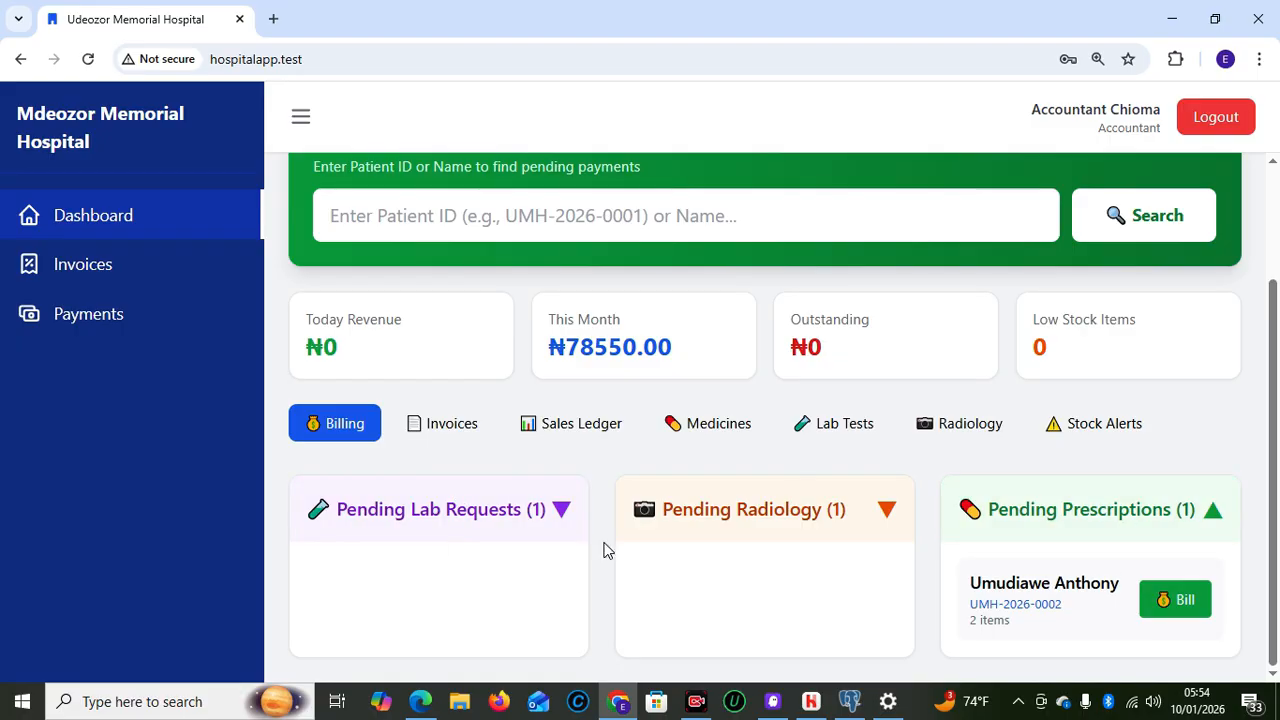
Expand Pending Lab Requests and place the cursor in the patient search field
click(428, 520)
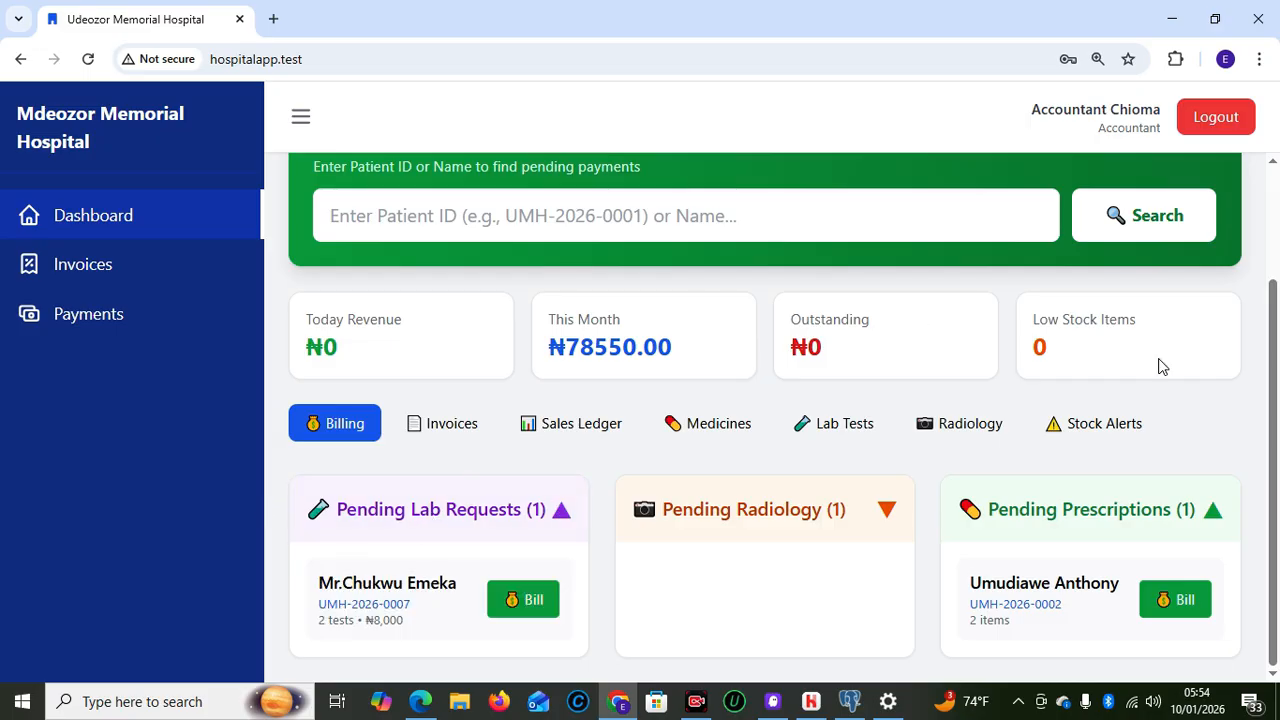
scroll(1275, 333, up, 2)
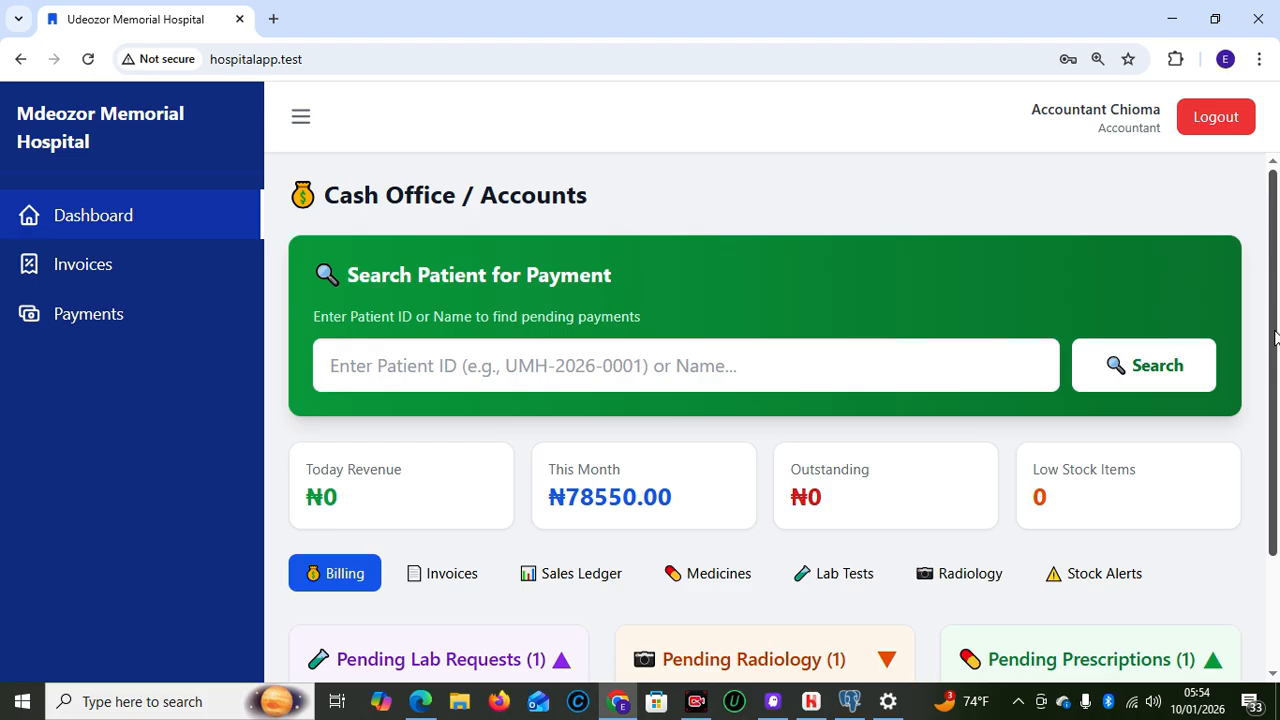
click(734, 360)
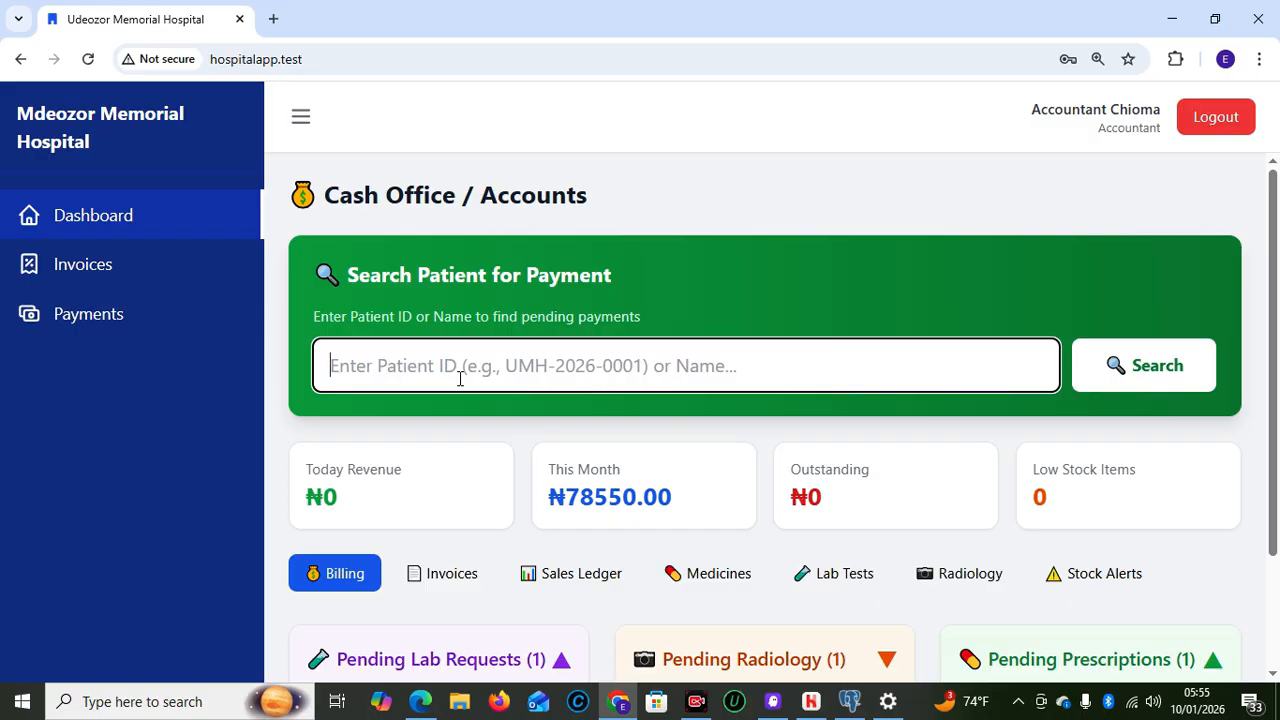
Search the pasted patient ID to show their pending Full Blood Count and Widal Test at ₦8,000
text(UMH-2026-0007)
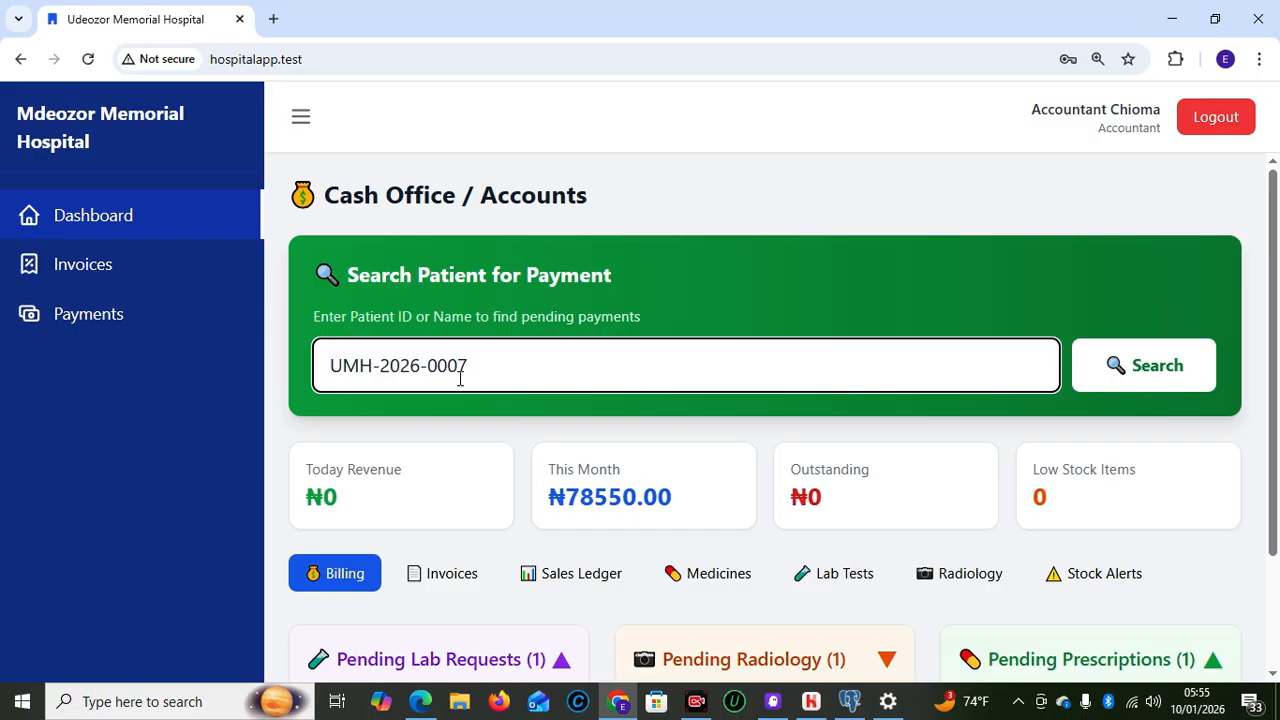
click(486, 429)
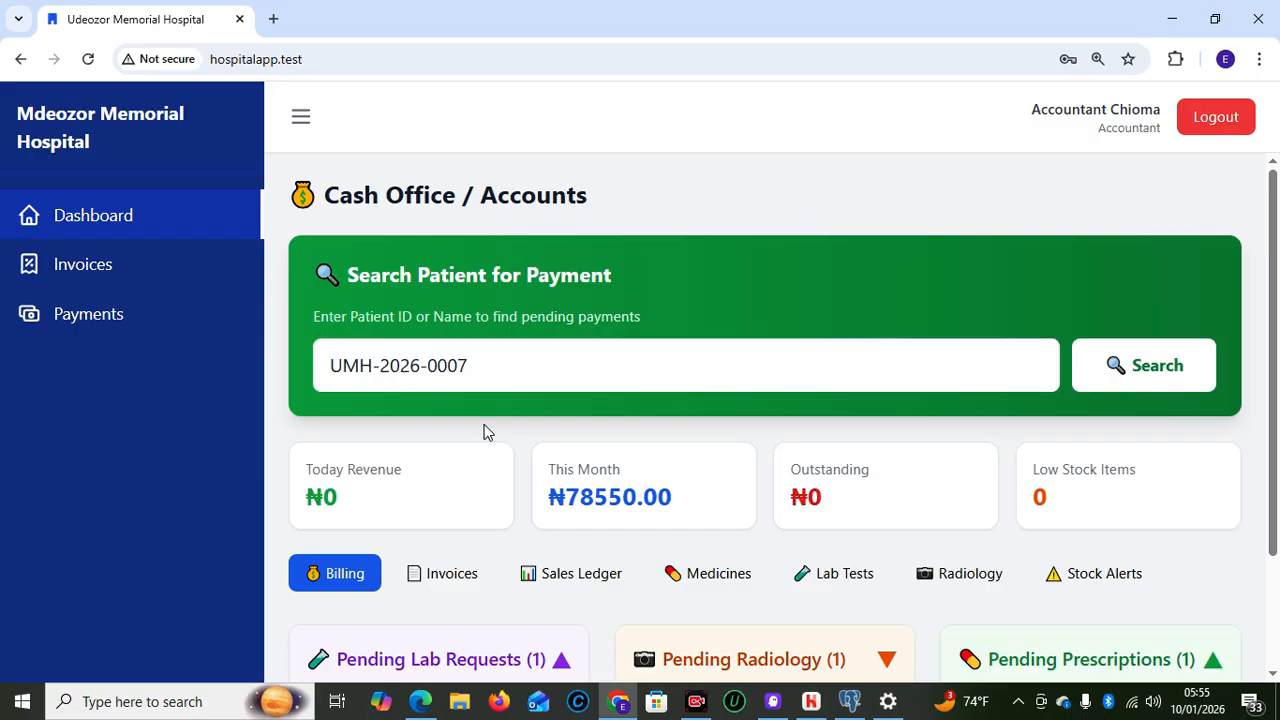
click(1160, 385)
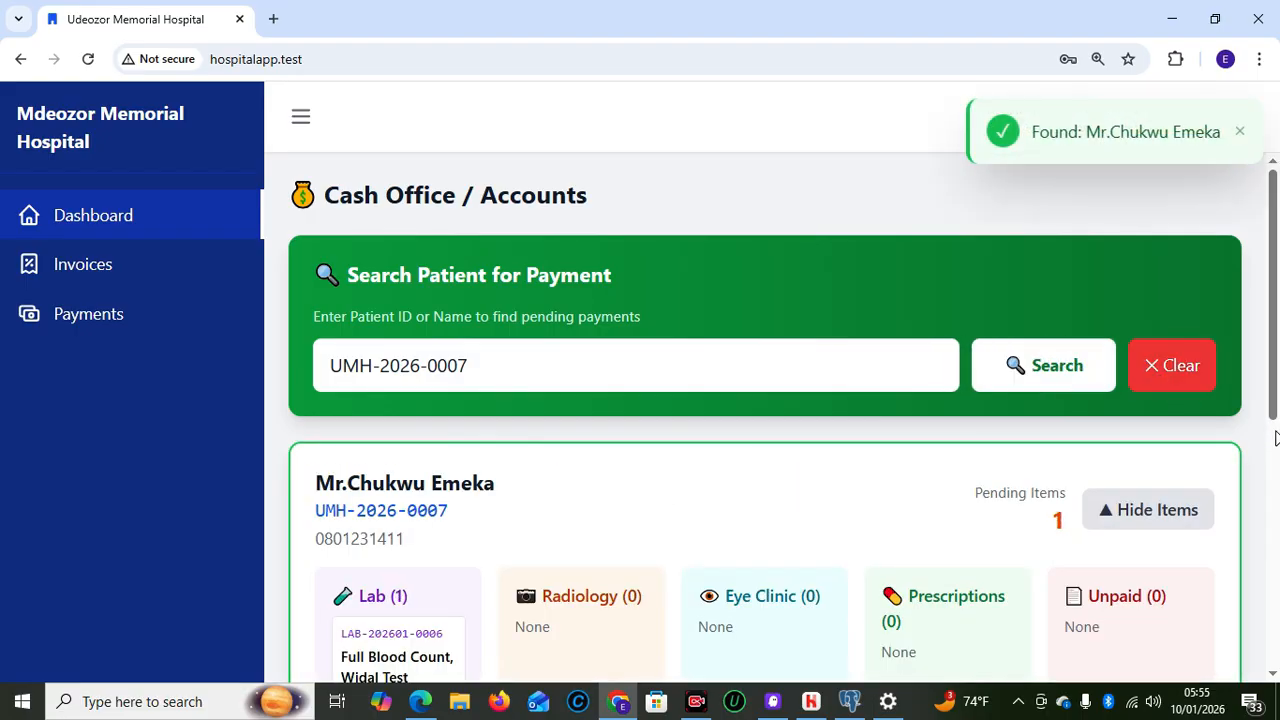
drag(1274, 418, 1274, 505)
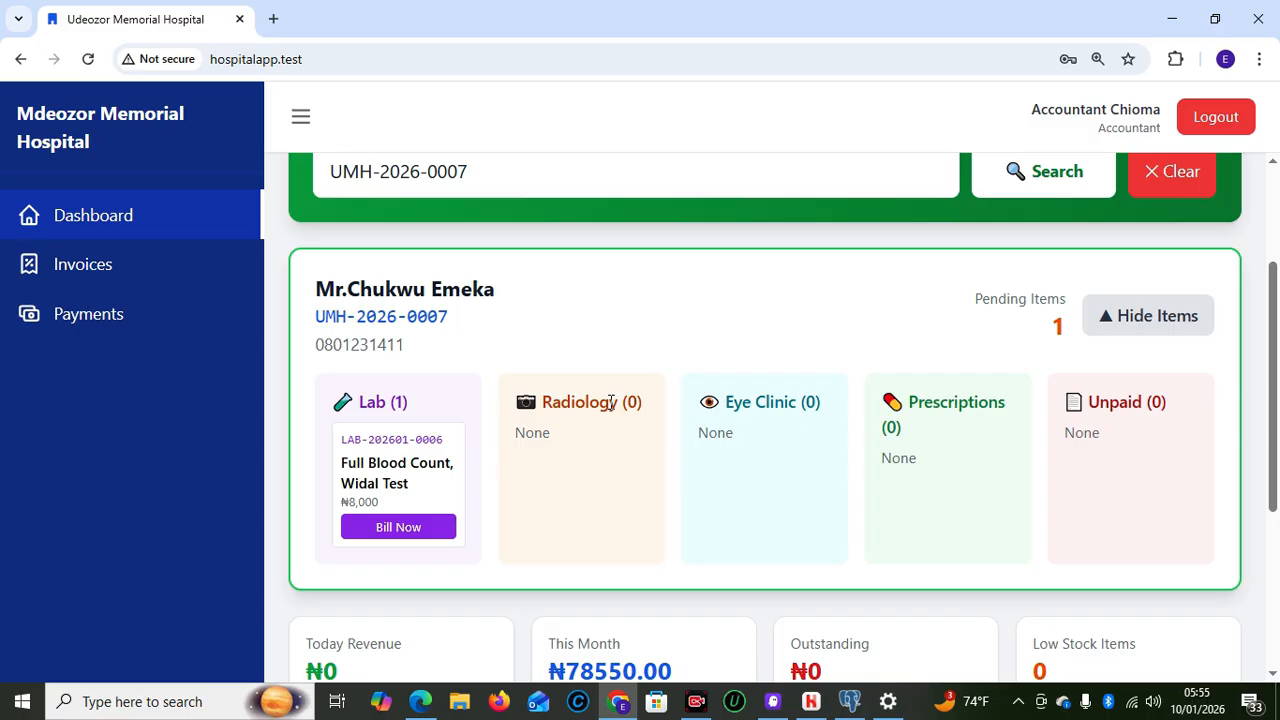
click(400, 529)
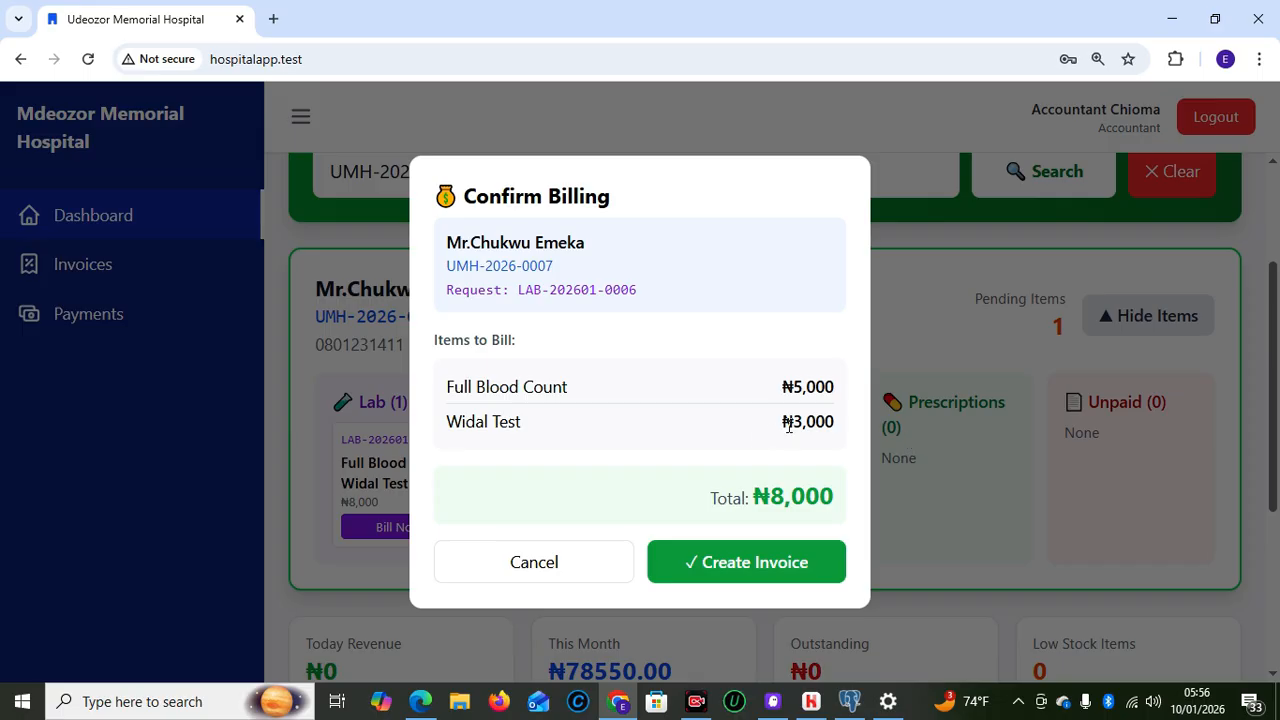
click(726, 563)
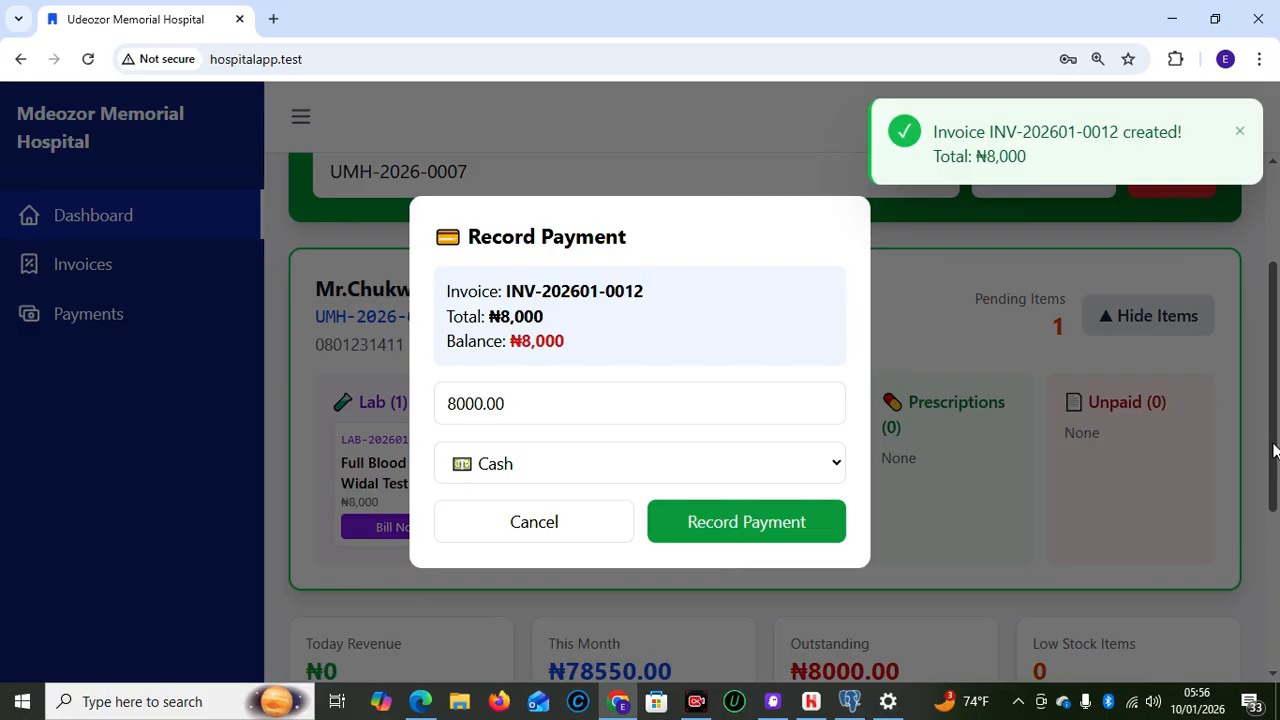
key(Tab)
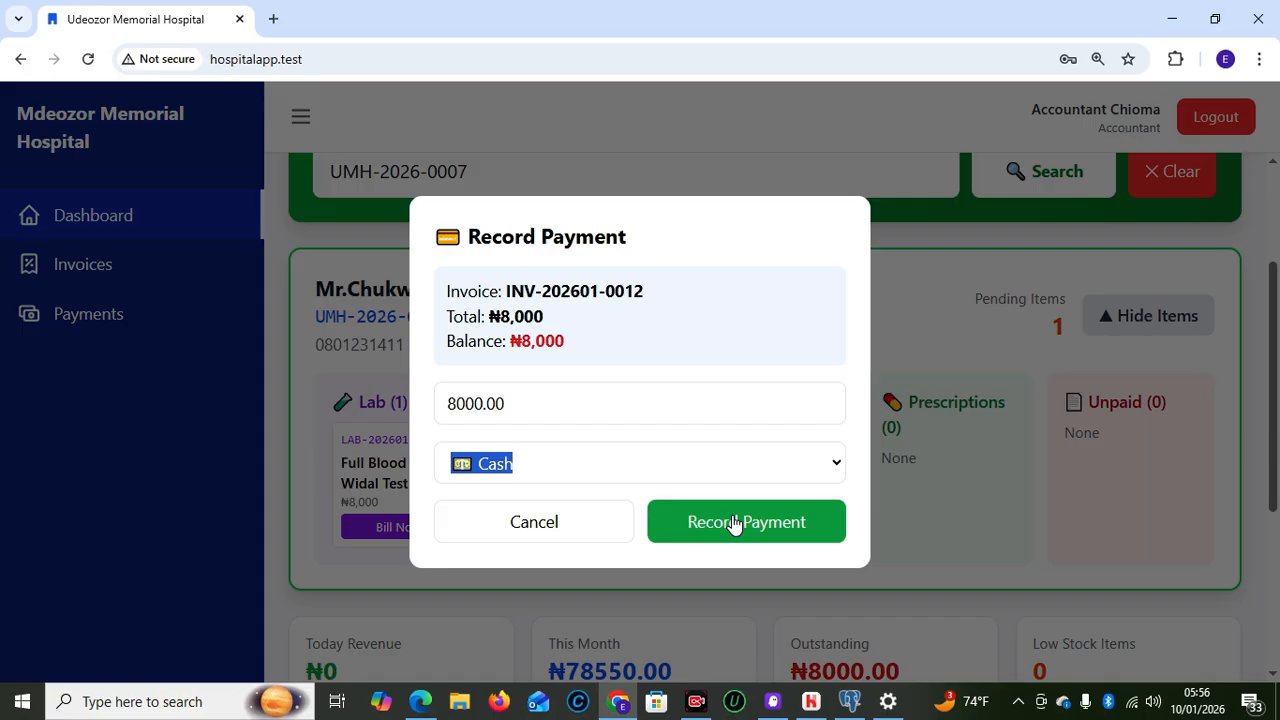
click(734, 522)
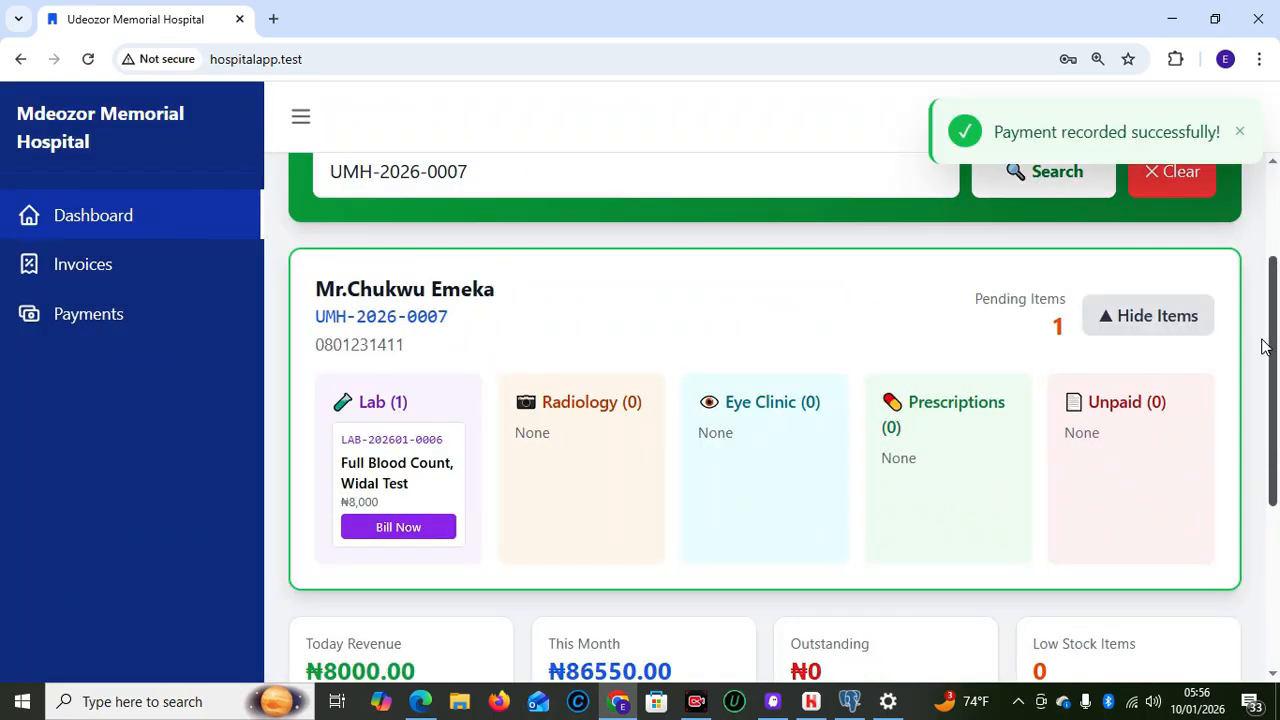
scroll(1260, 307, up, 2)
scroll(1260, 409, down, 2)
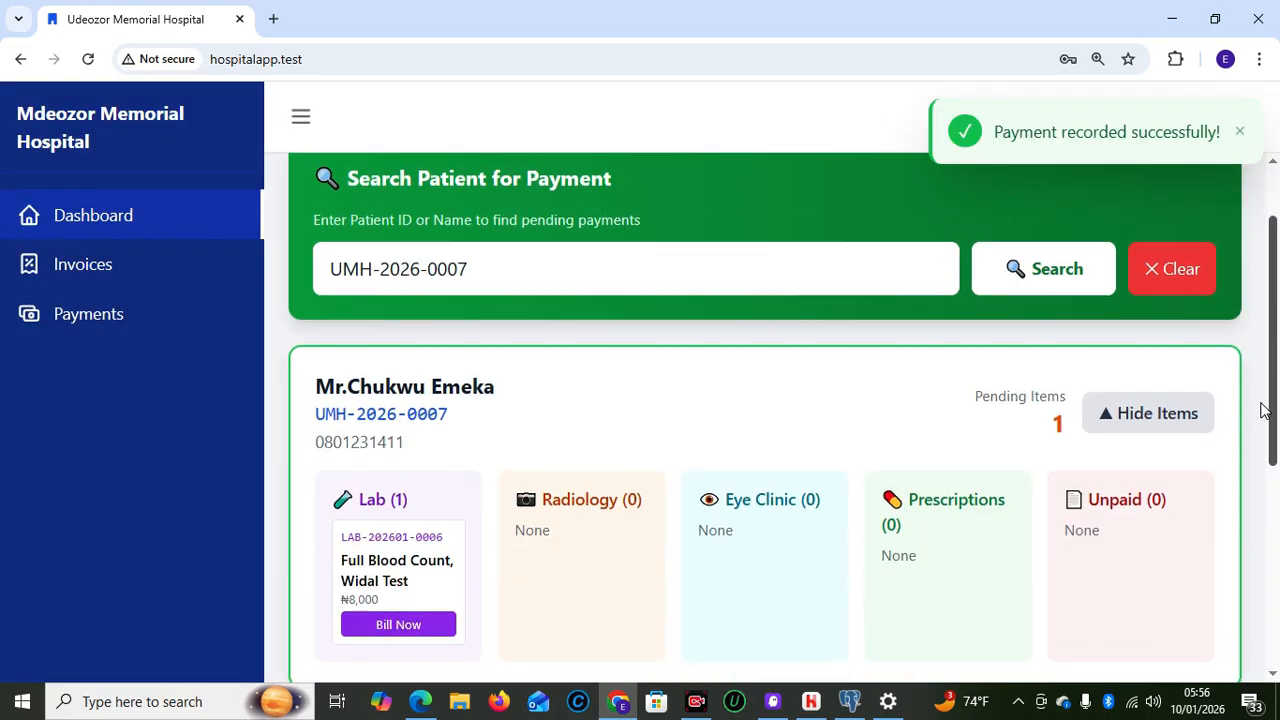
drag(1262, 452, 1264, 558)
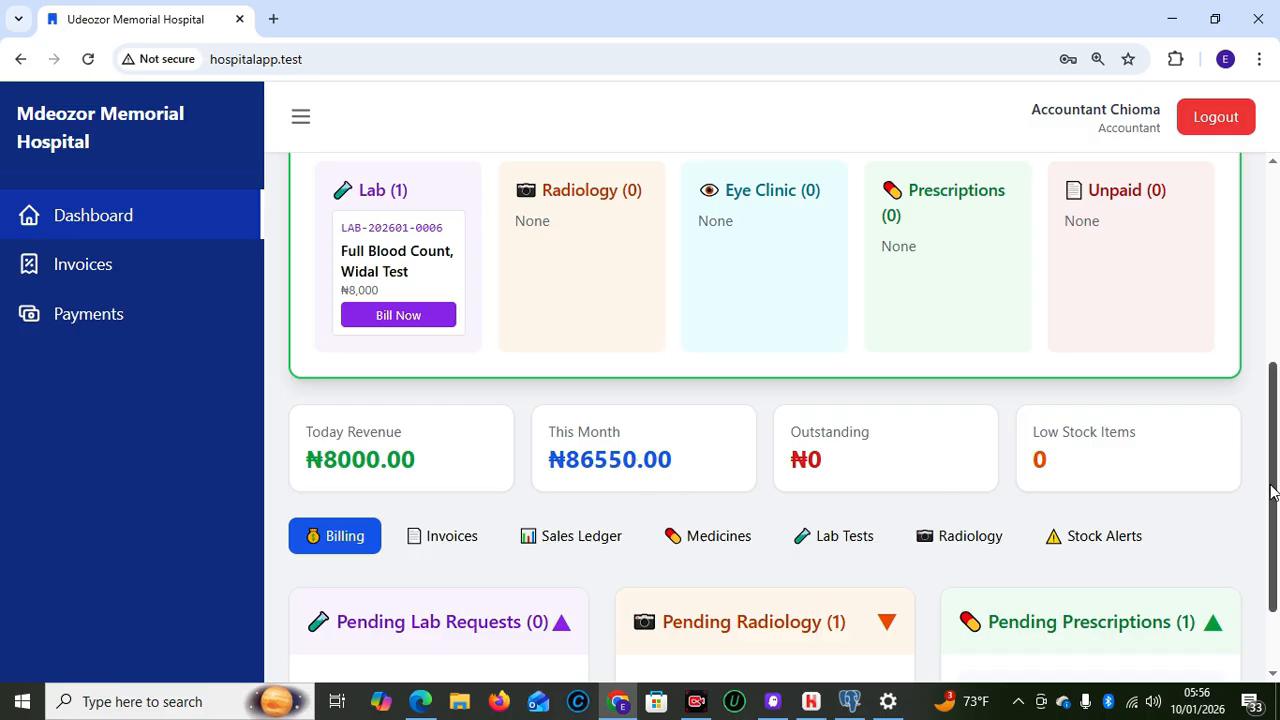
drag(1272, 494, 1258, 392)
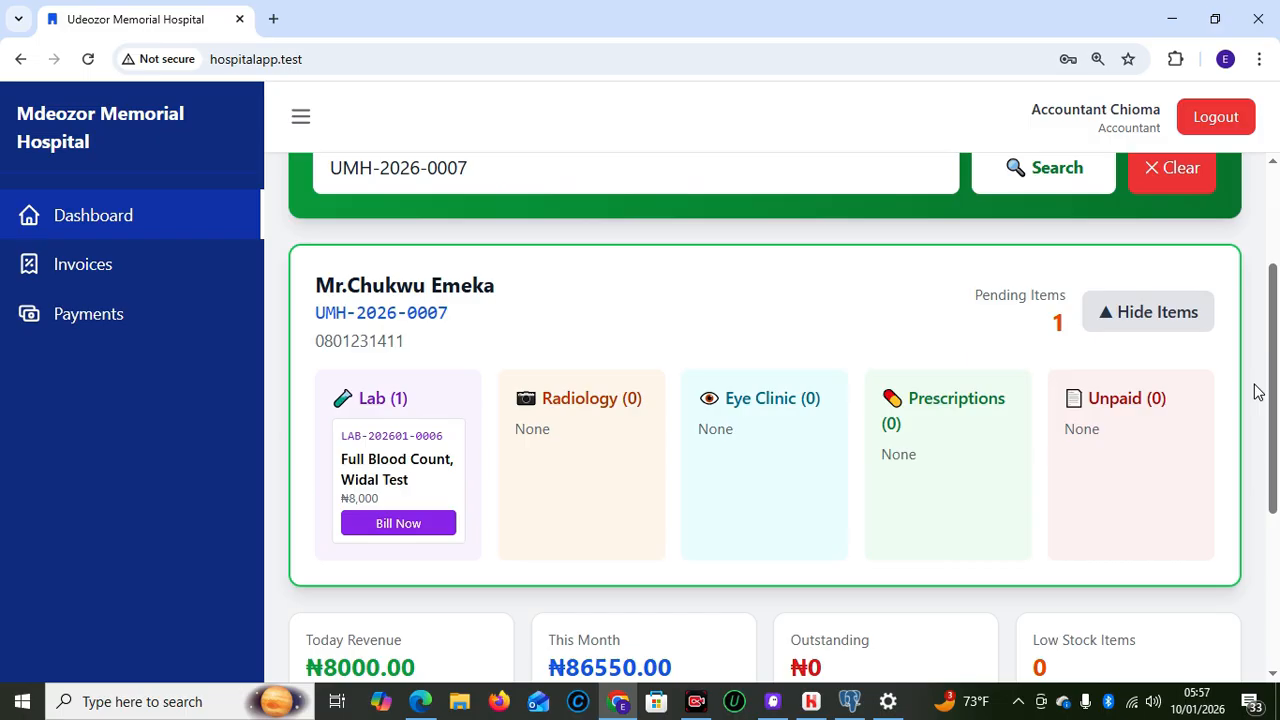
drag(1273, 409, 1256, 254)
Log out the accountant and sign in with the saved lab technician login
click(1210, 120)
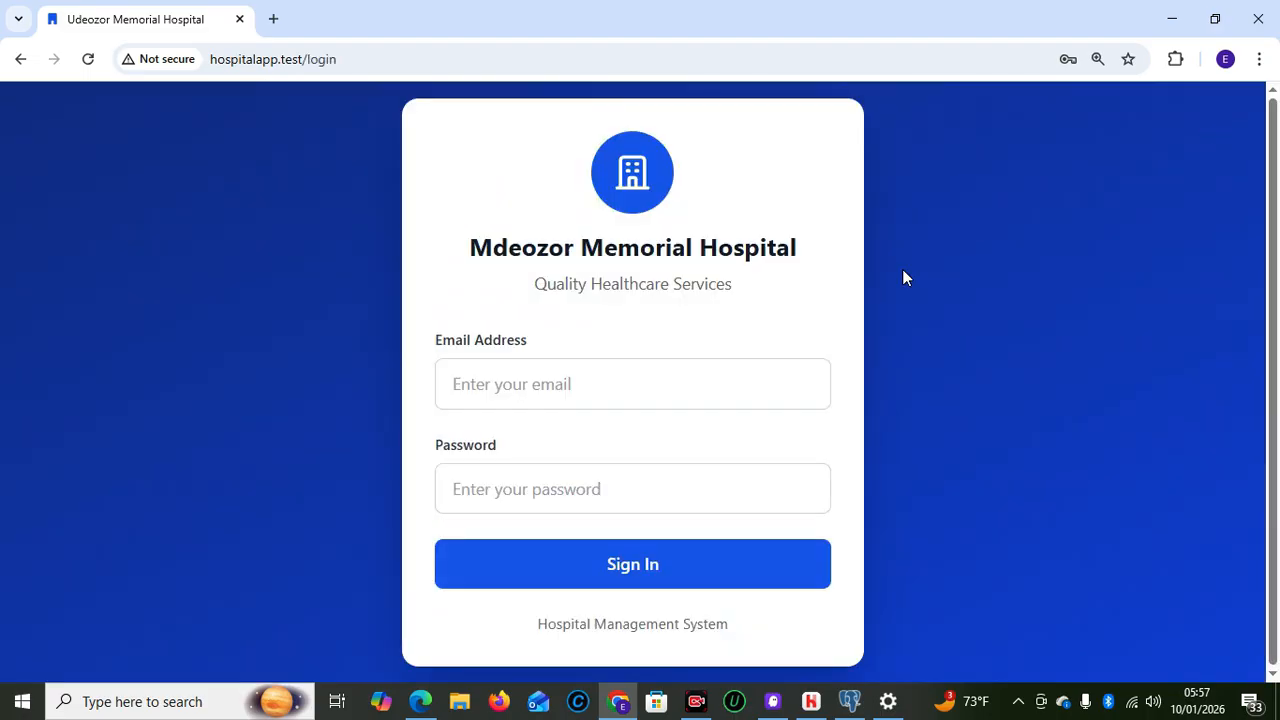
click(537, 397)
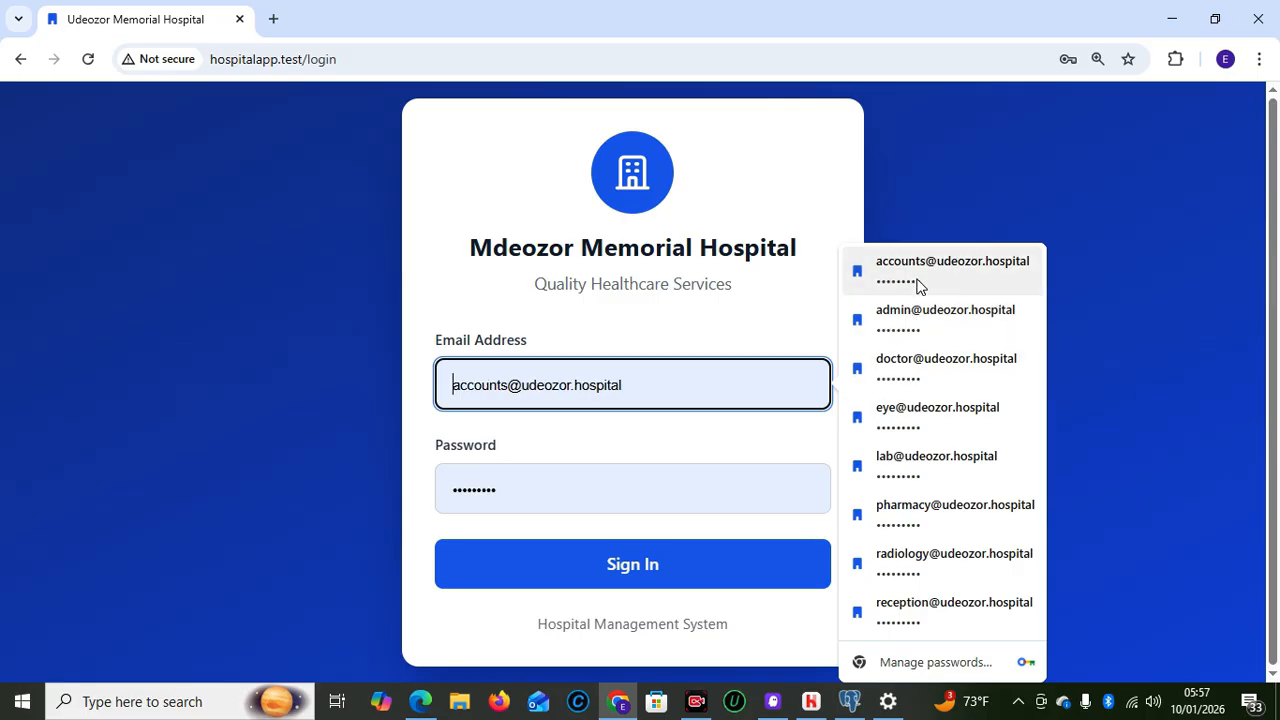
click(933, 458)
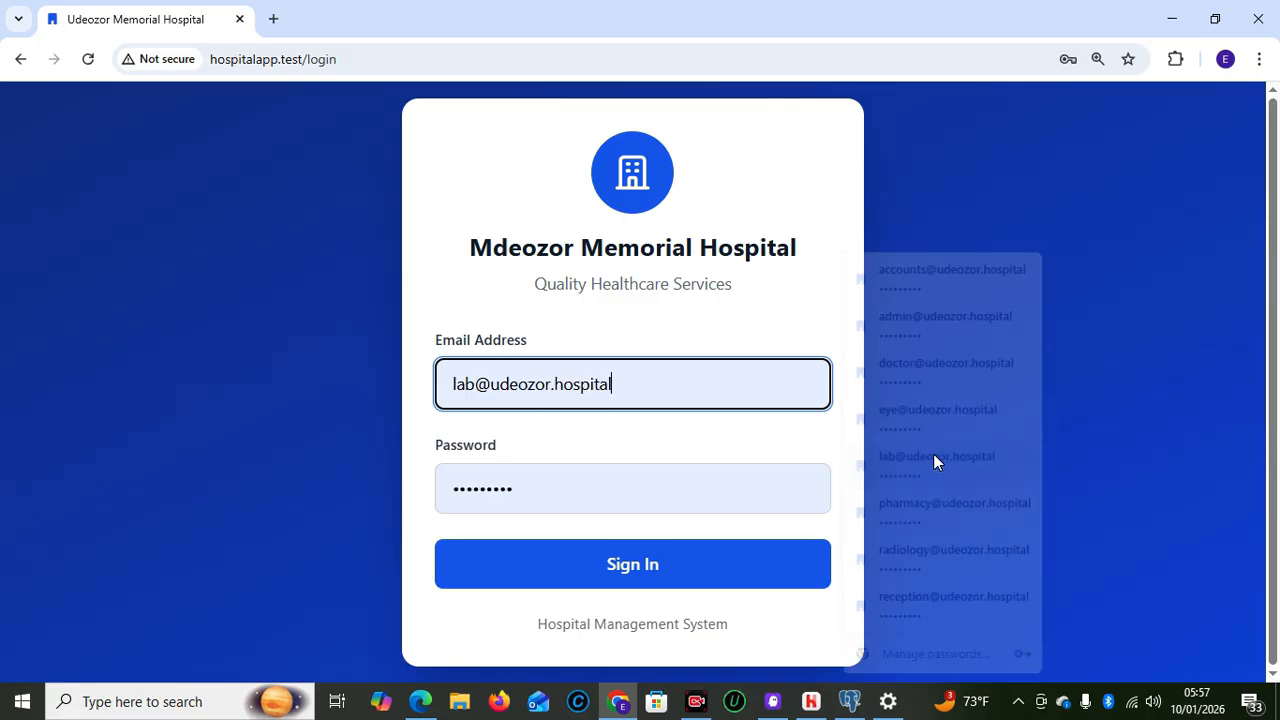
click(619, 565)
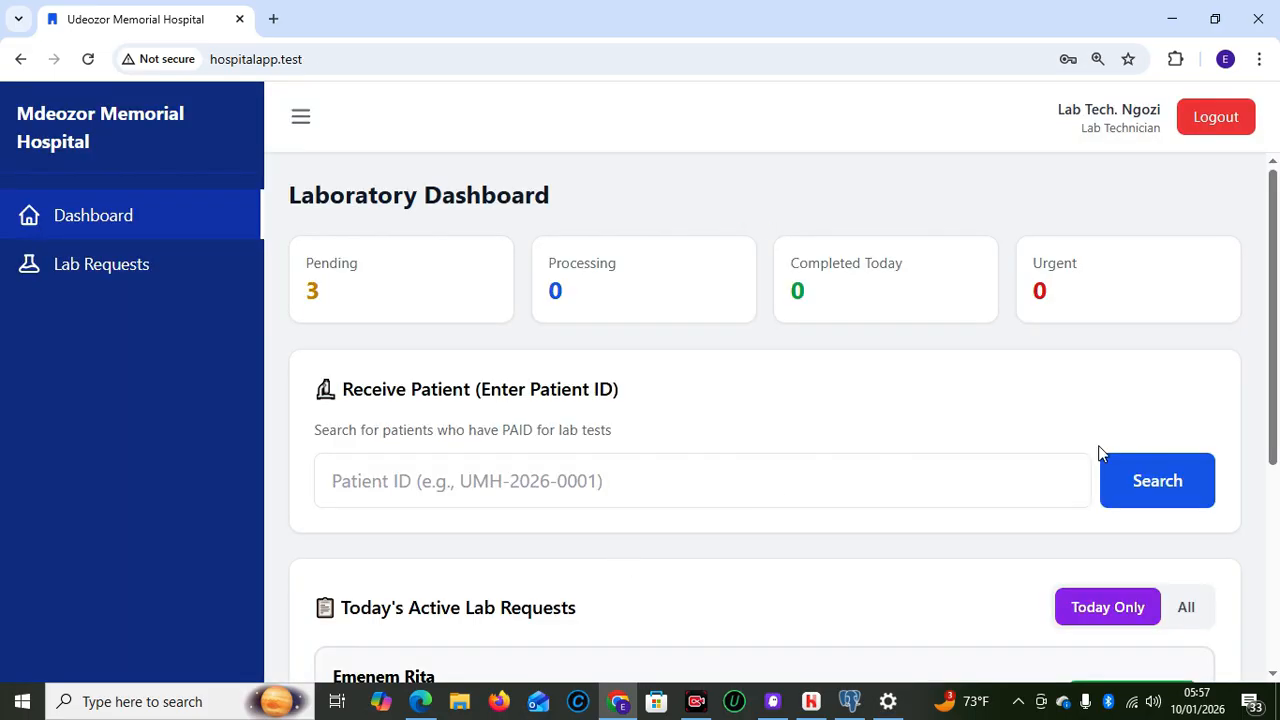
drag(1278, 393, 1278, 562)
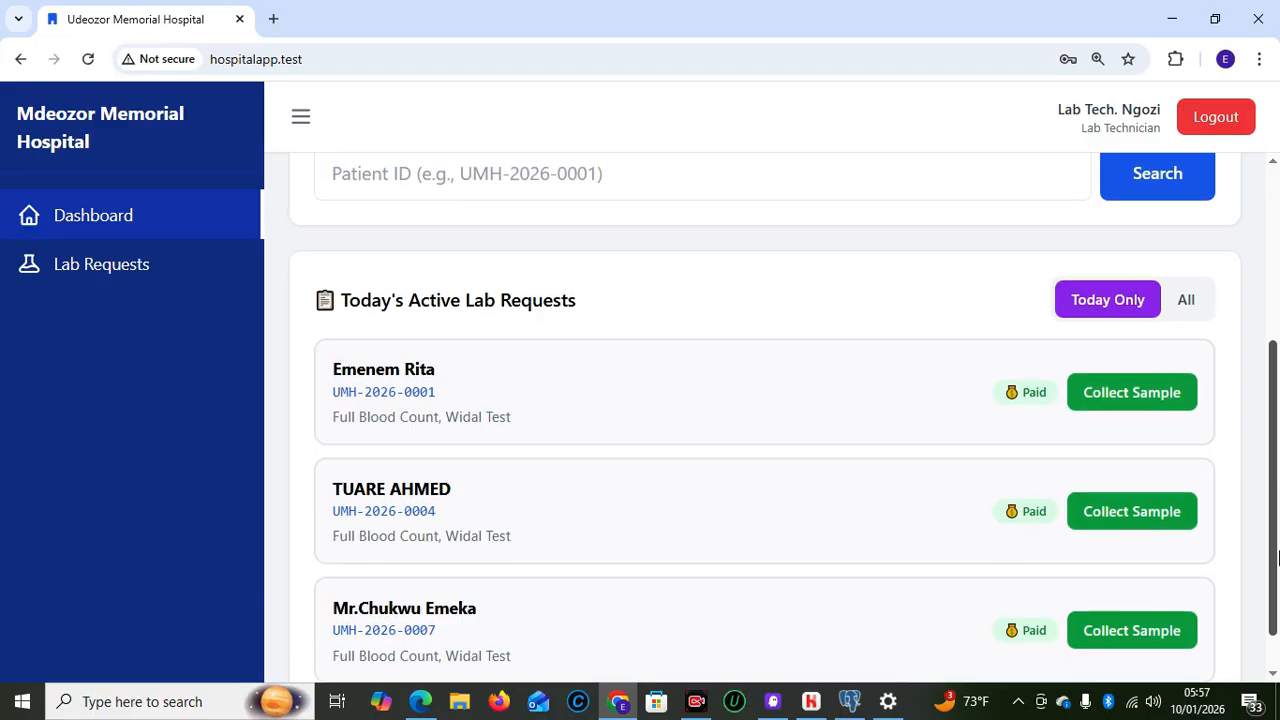
drag(1278, 560, 1276, 622)
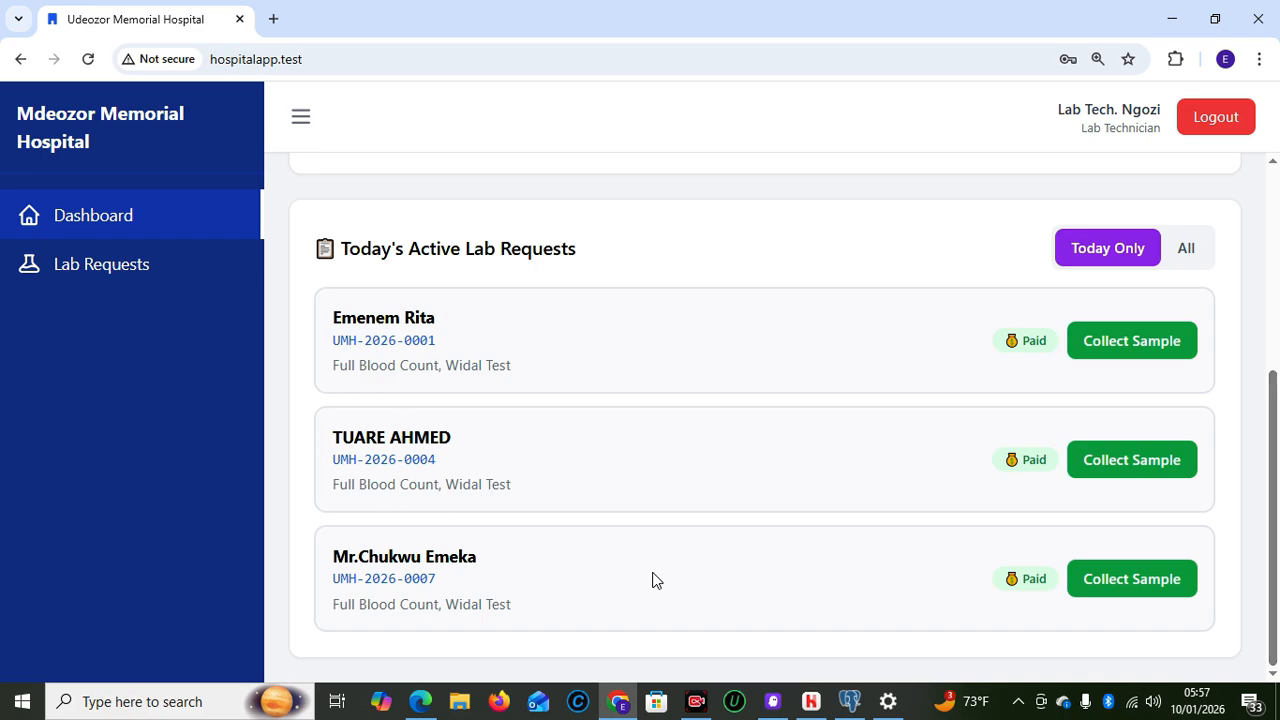
scroll(1278, 597, up, 4)
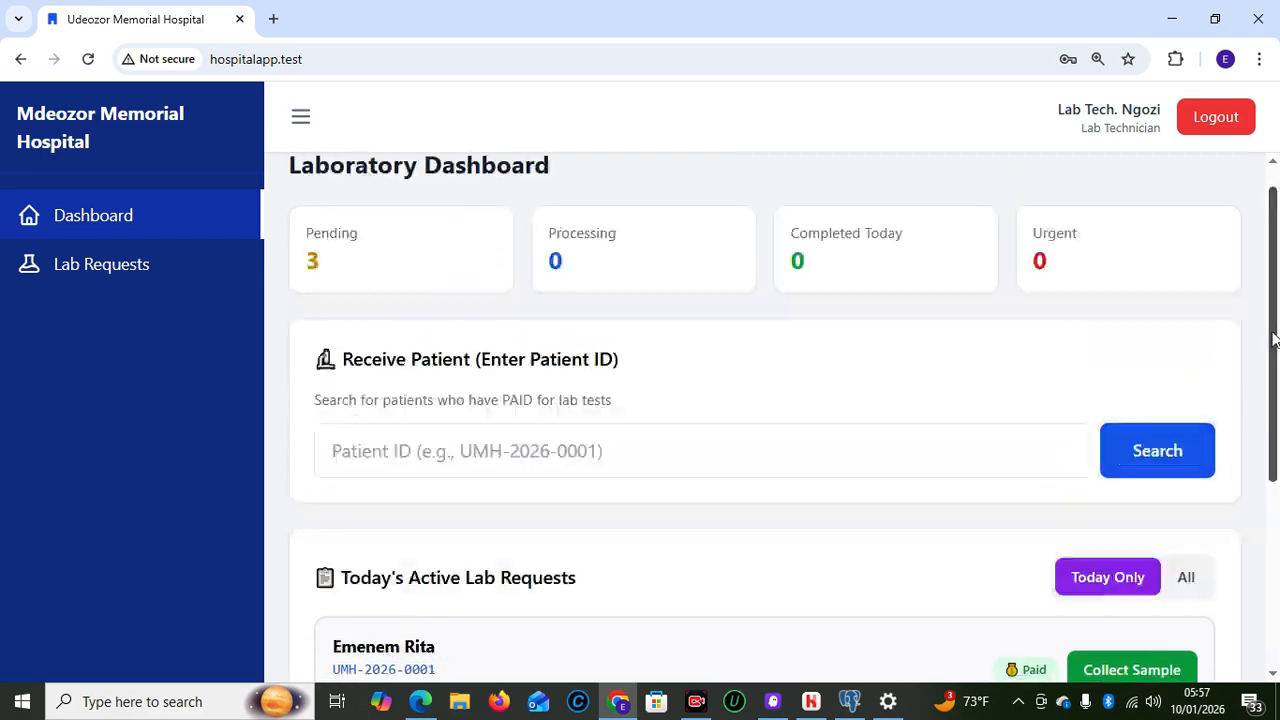
Search the pasted patient ID in Receive Patient to find their paid tests
click(456, 477)
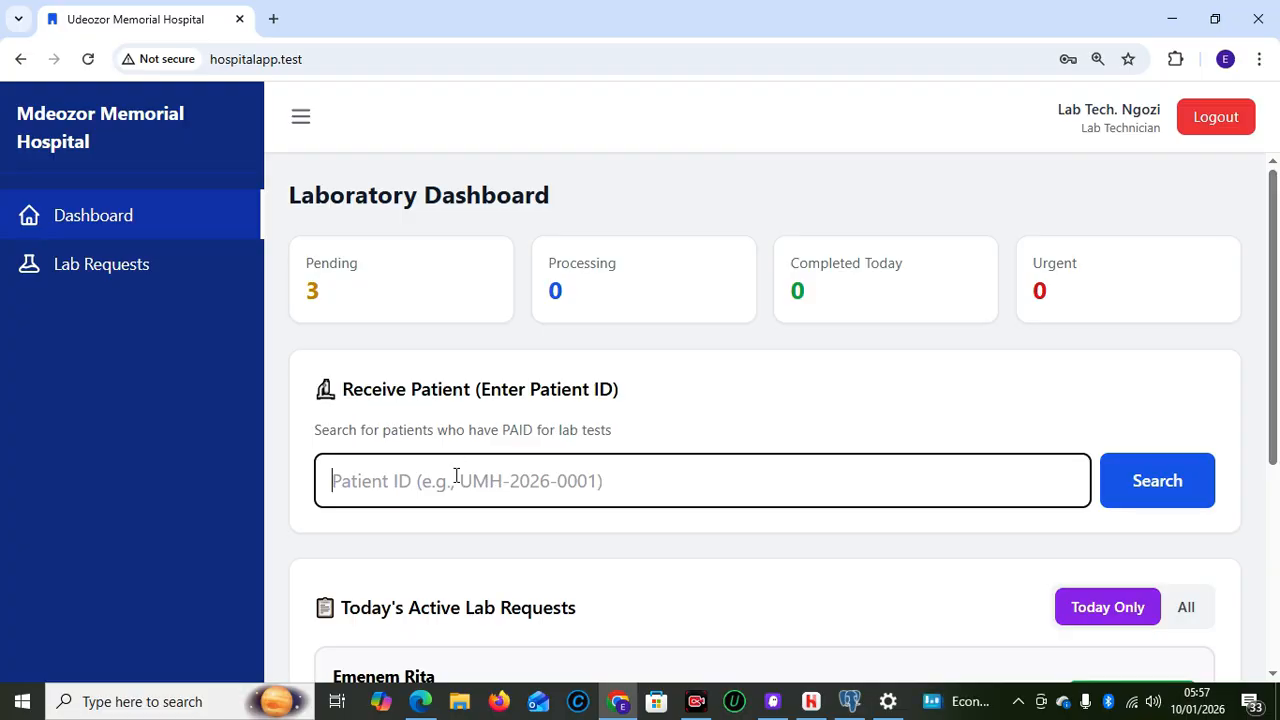
text(UMH-2026-0007)
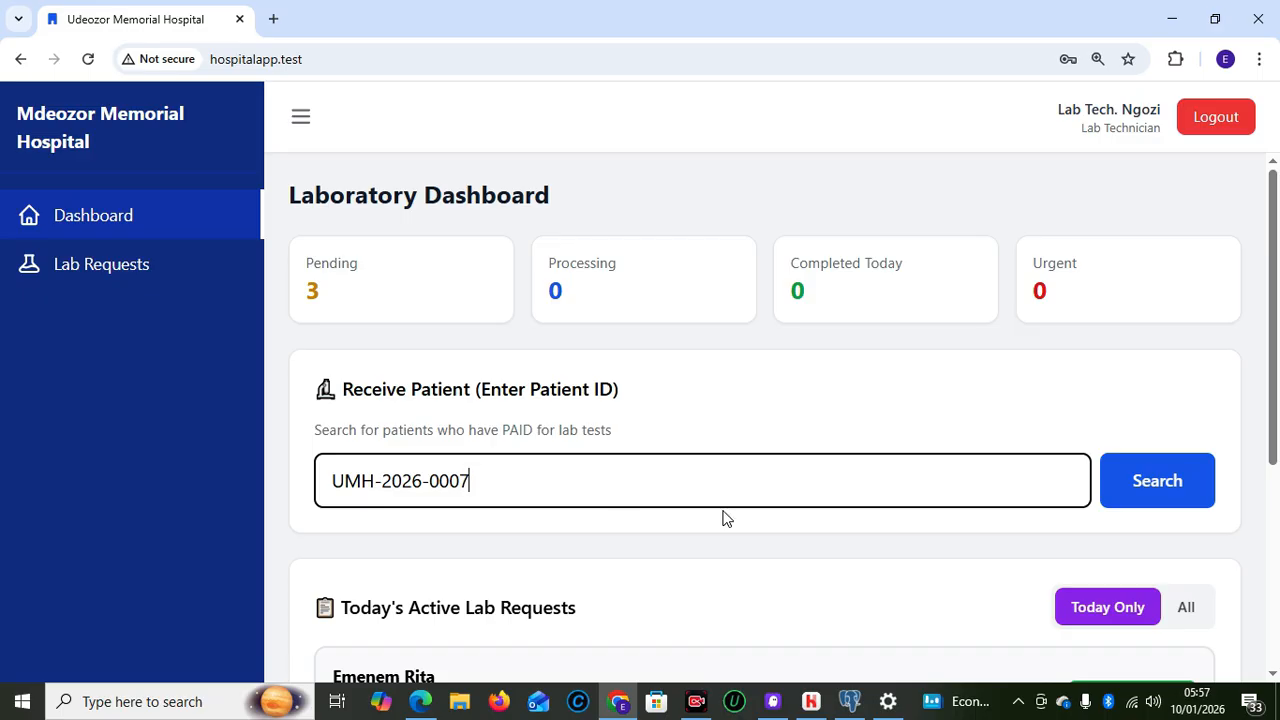
click(1190, 493)
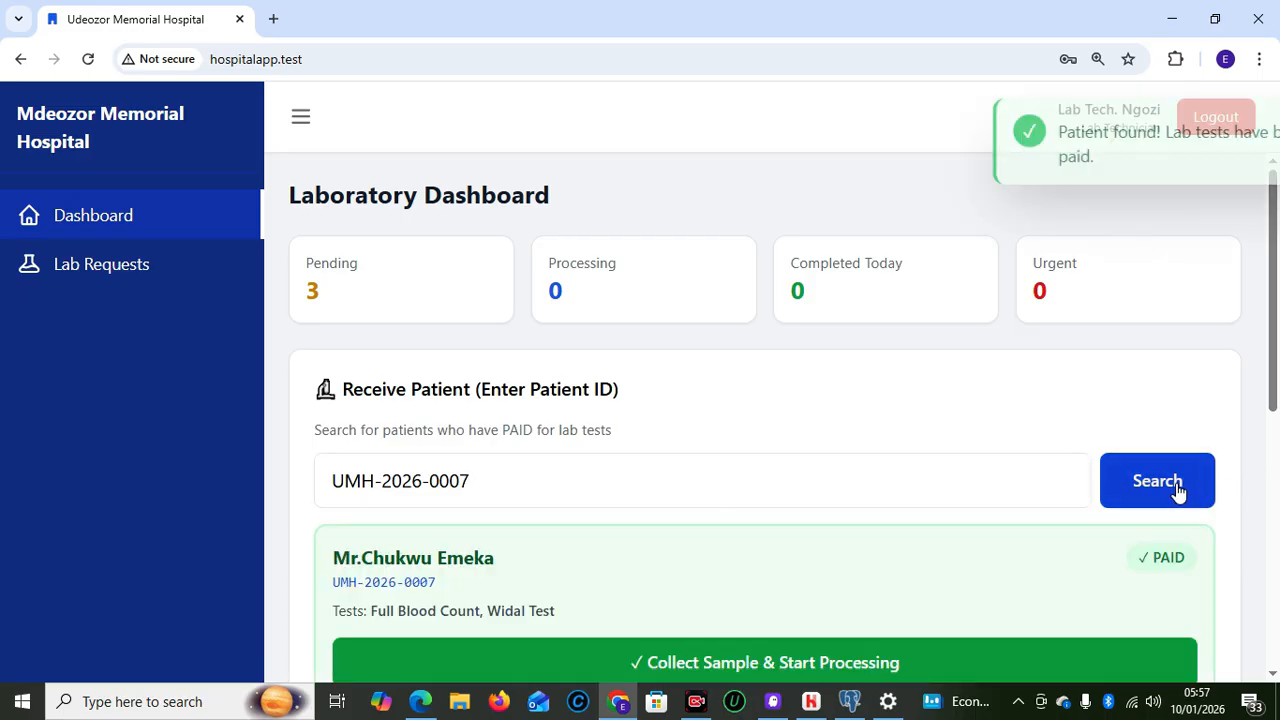
Mark the patient's Full Blood Count and Widal Test sample as collected
scroll(1275, 427, down, 2)
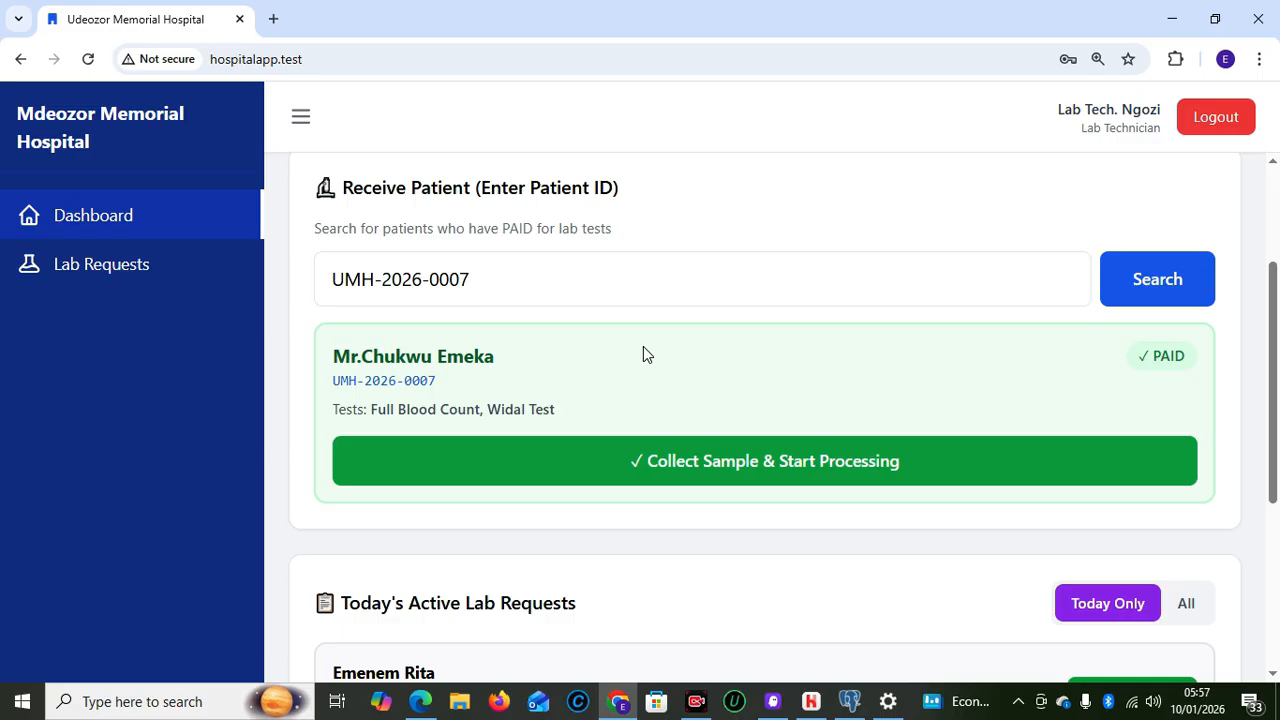
click(807, 469)
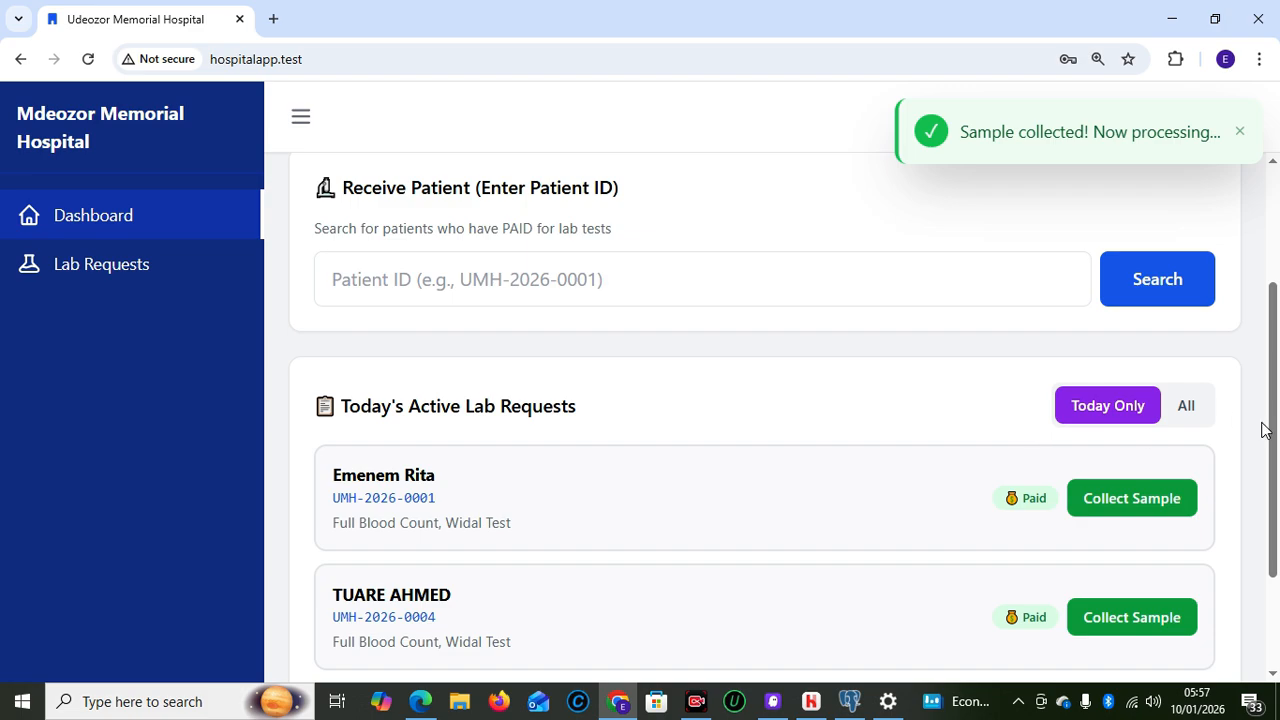
drag(1267, 430, 1267, 498)
drag(1266, 405, 1273, 600)
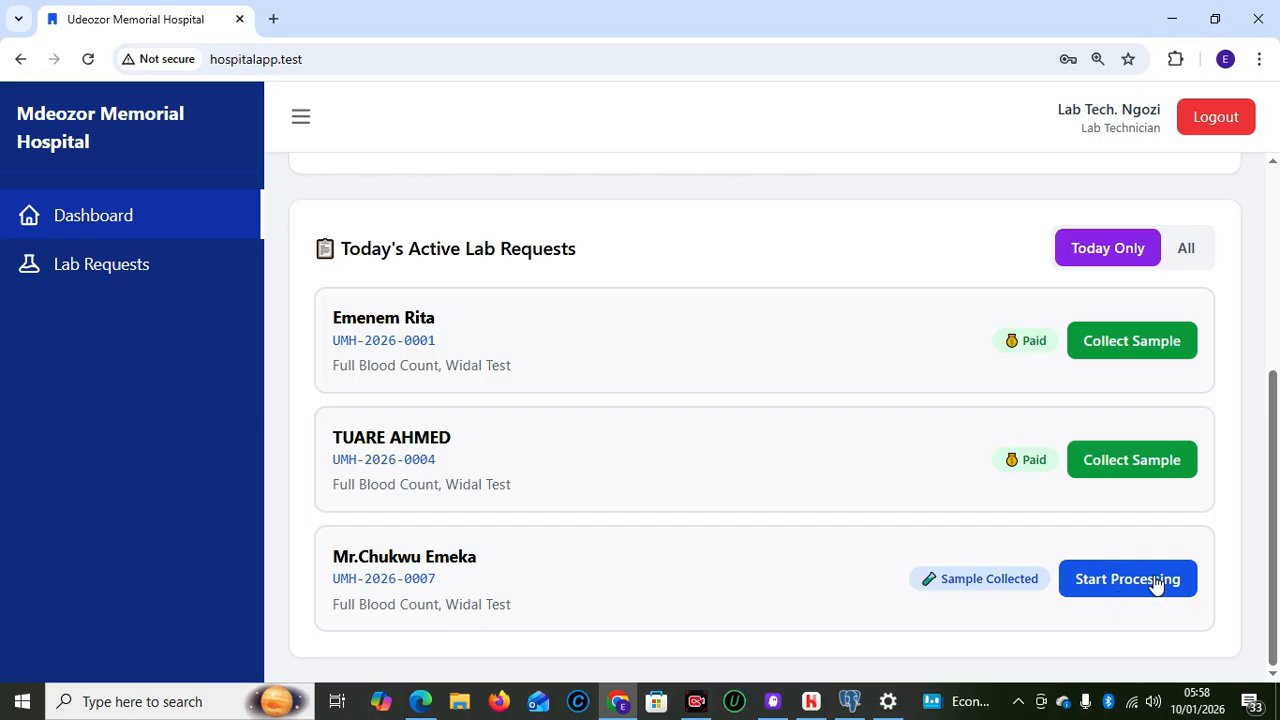
drag(1276, 592, 1266, 363)
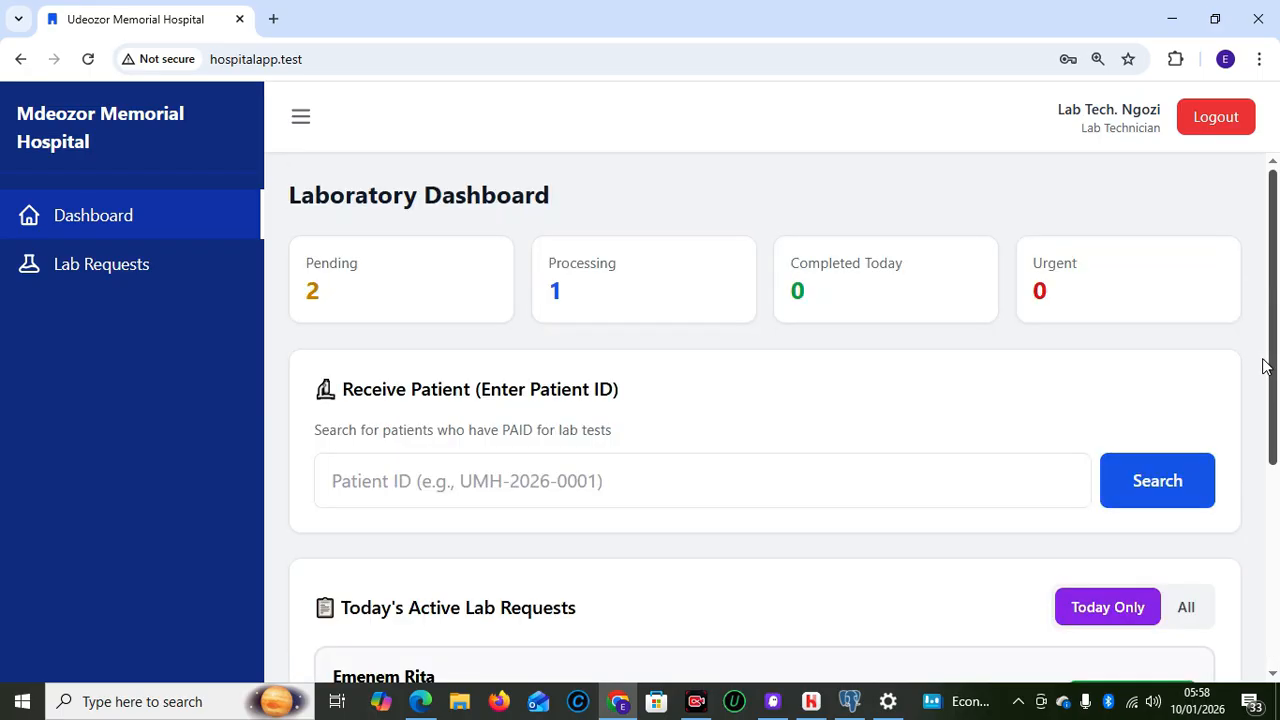
Search the patient ID again to bring up their Sample Collected request card
click(487, 497)
text(UMH-2026-0007)
click(1151, 485)
drag(1273, 418, 1249, 663)
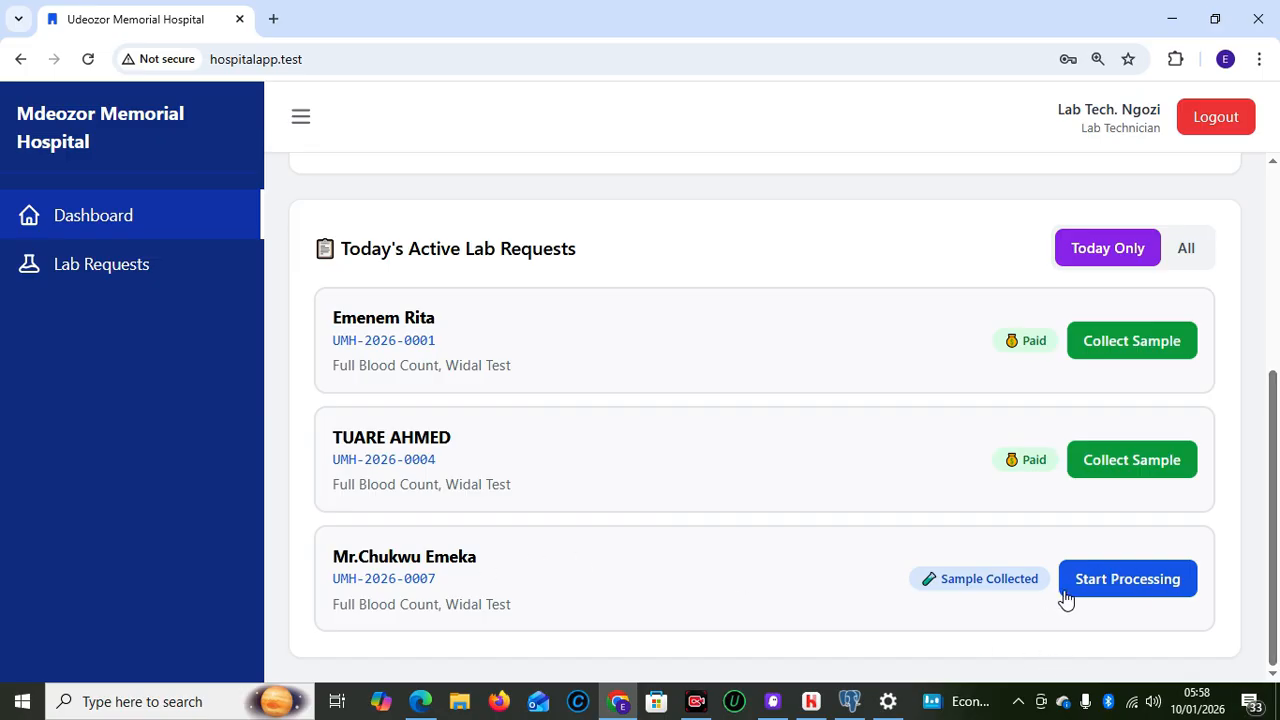
Start processing the sample and enter 90 as the Full Blood Count result
click(1137, 594)
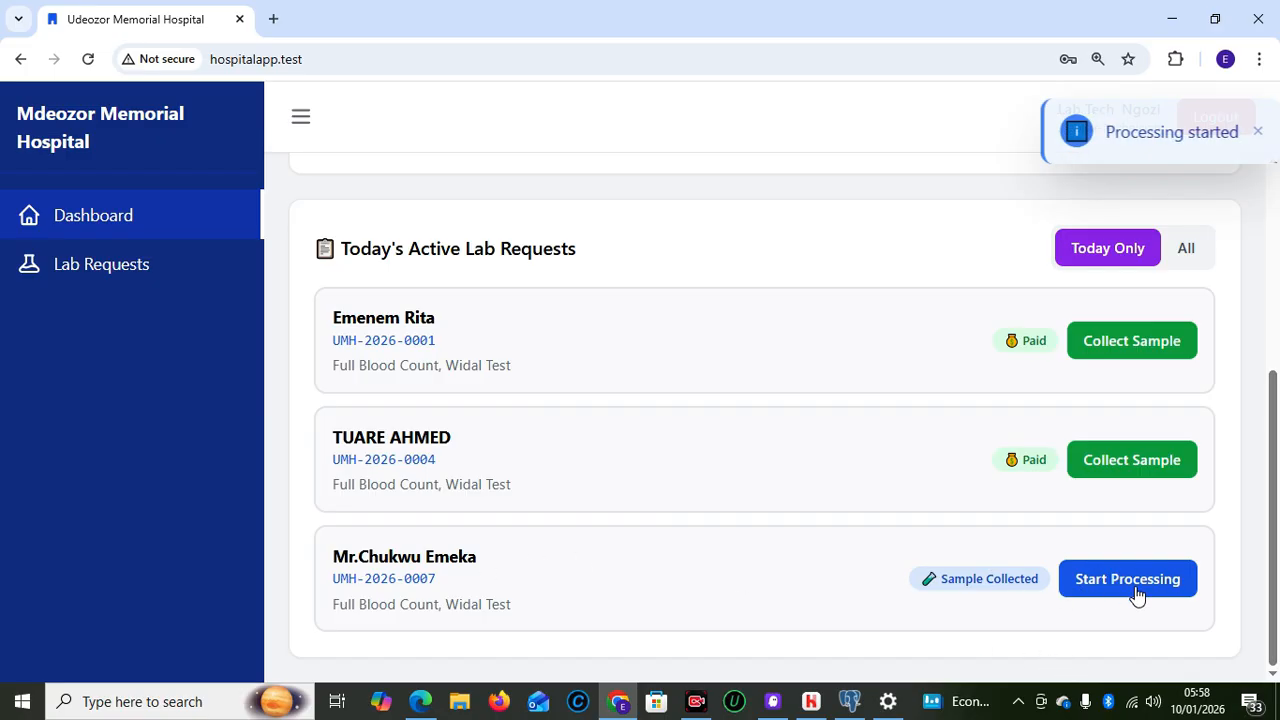
click(1137, 590)
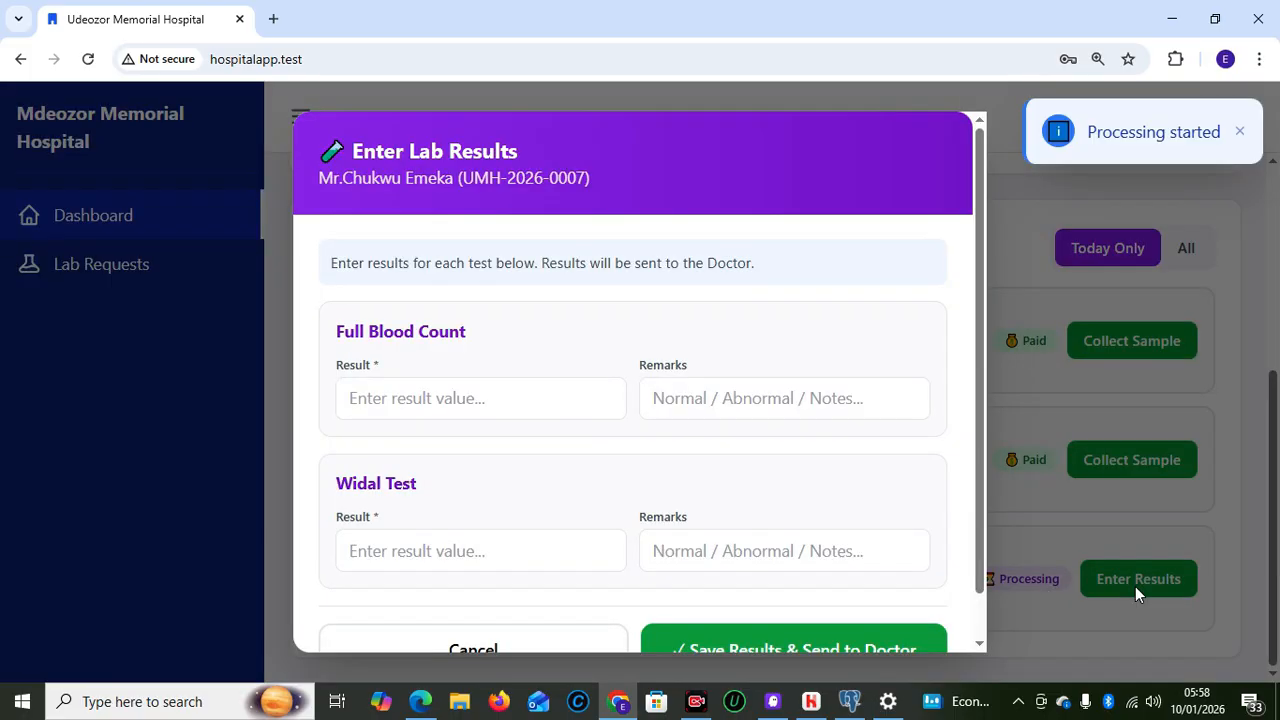
click(463, 395)
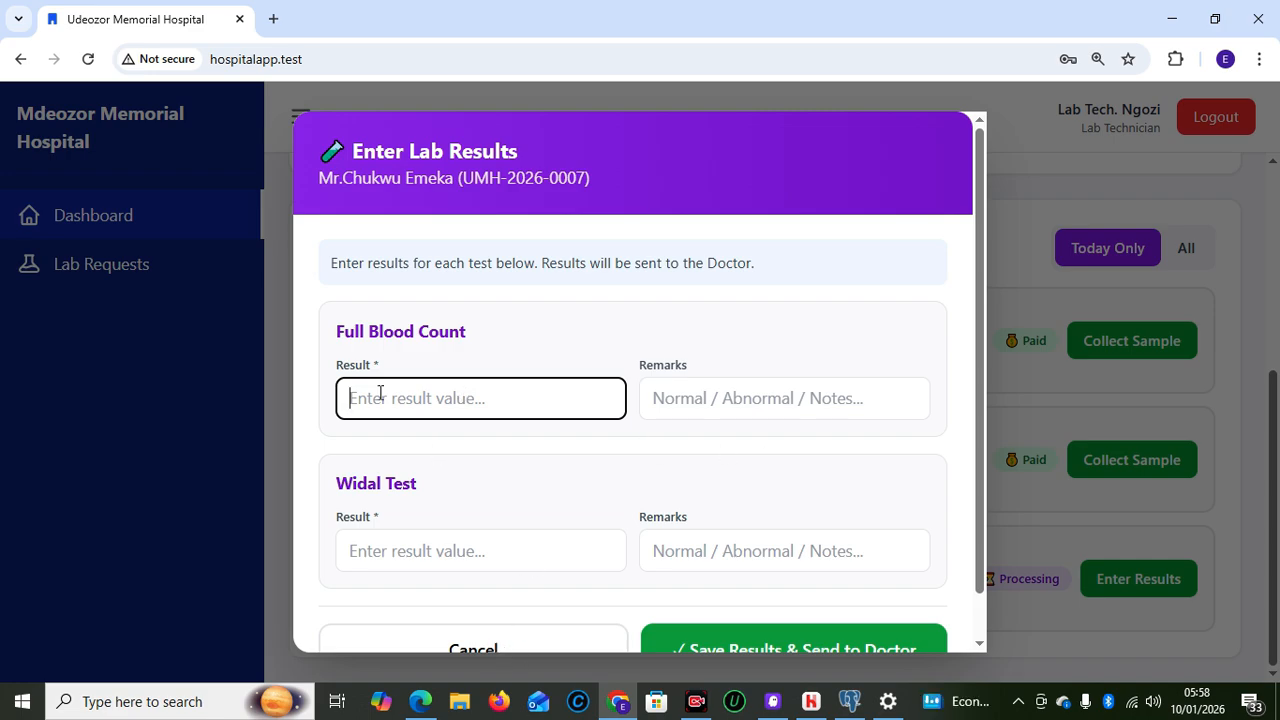
text(90)
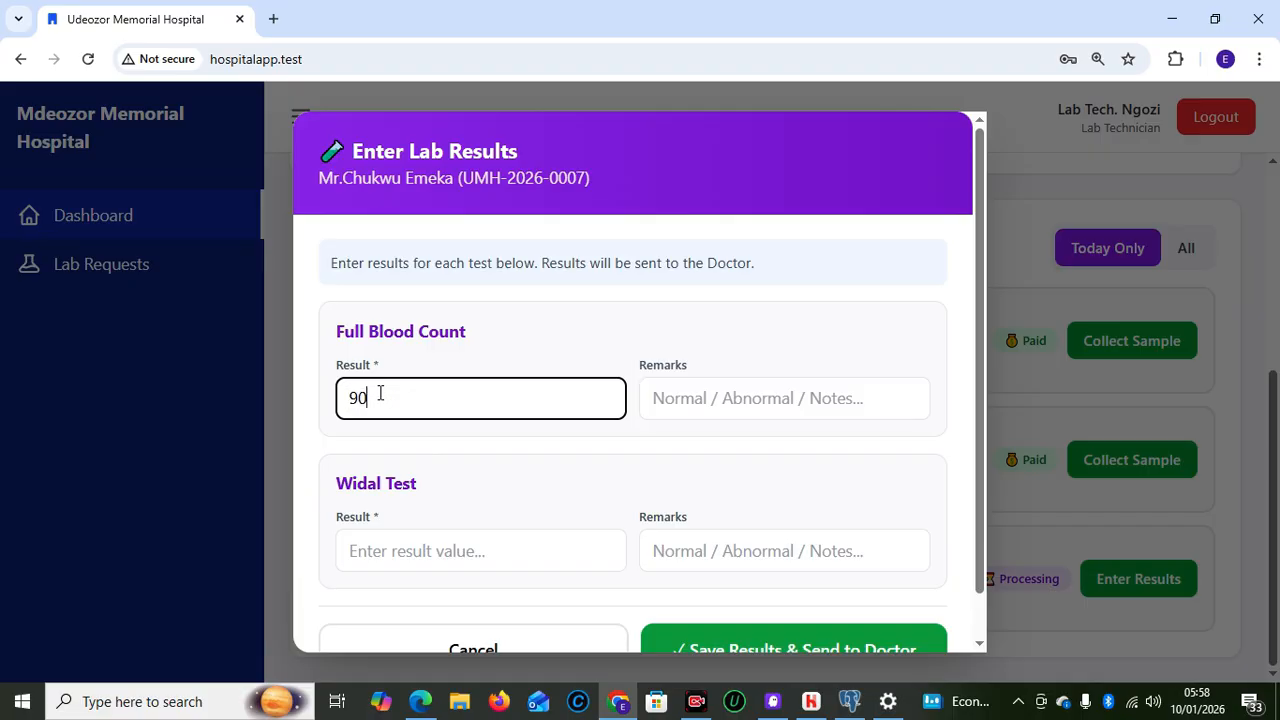
Enter POSITIVE for the Widal Test and save the results to the doctor
click(431, 546)
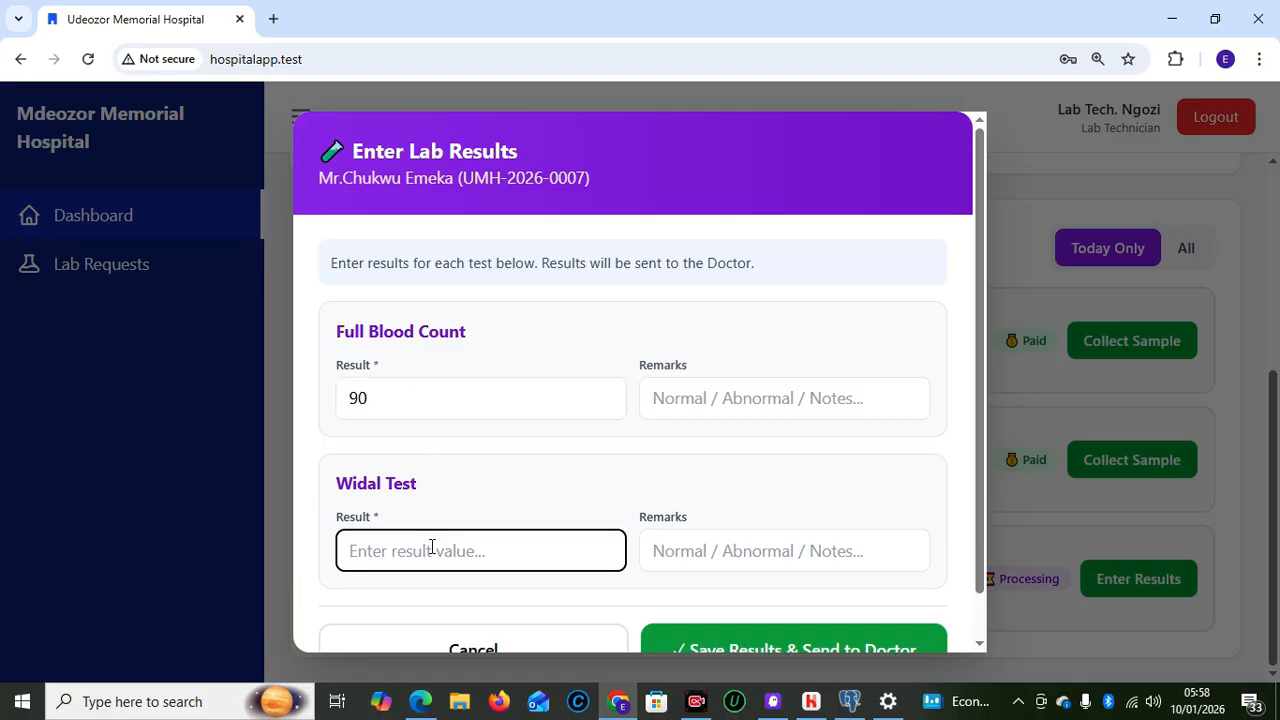
text(POSI)
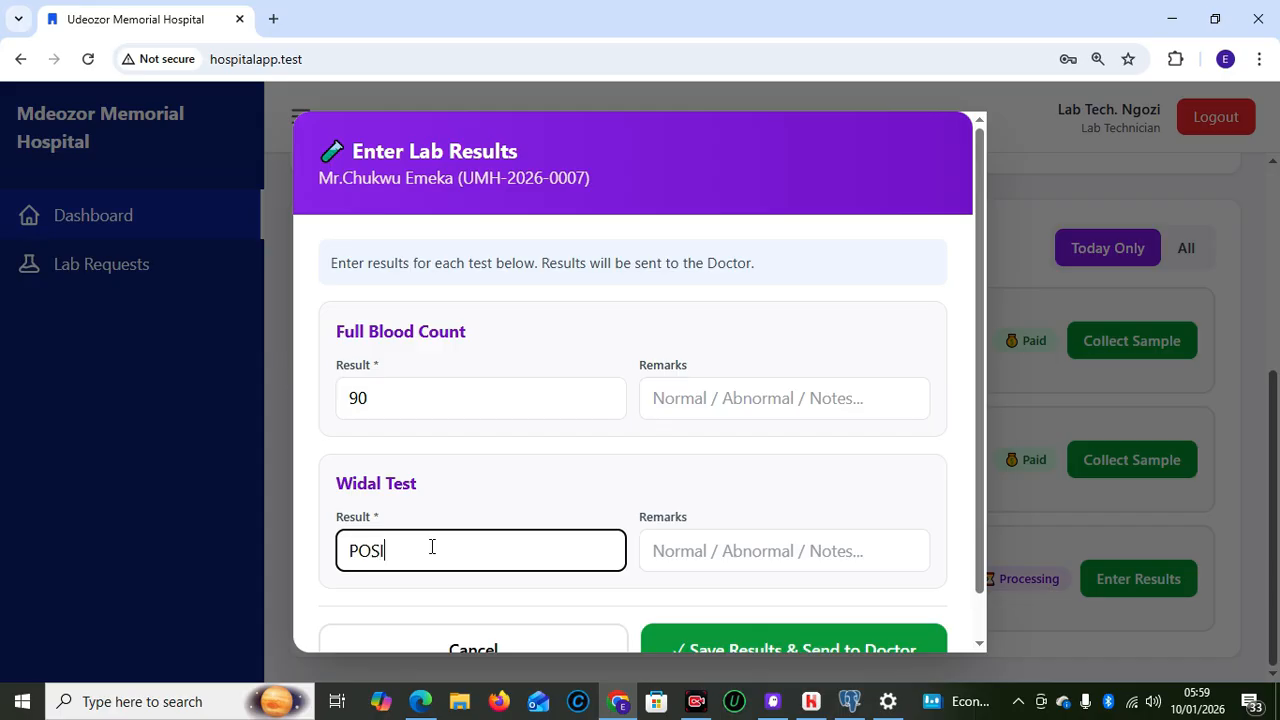
text(TIVE)
drag(984, 545, 989, 577)
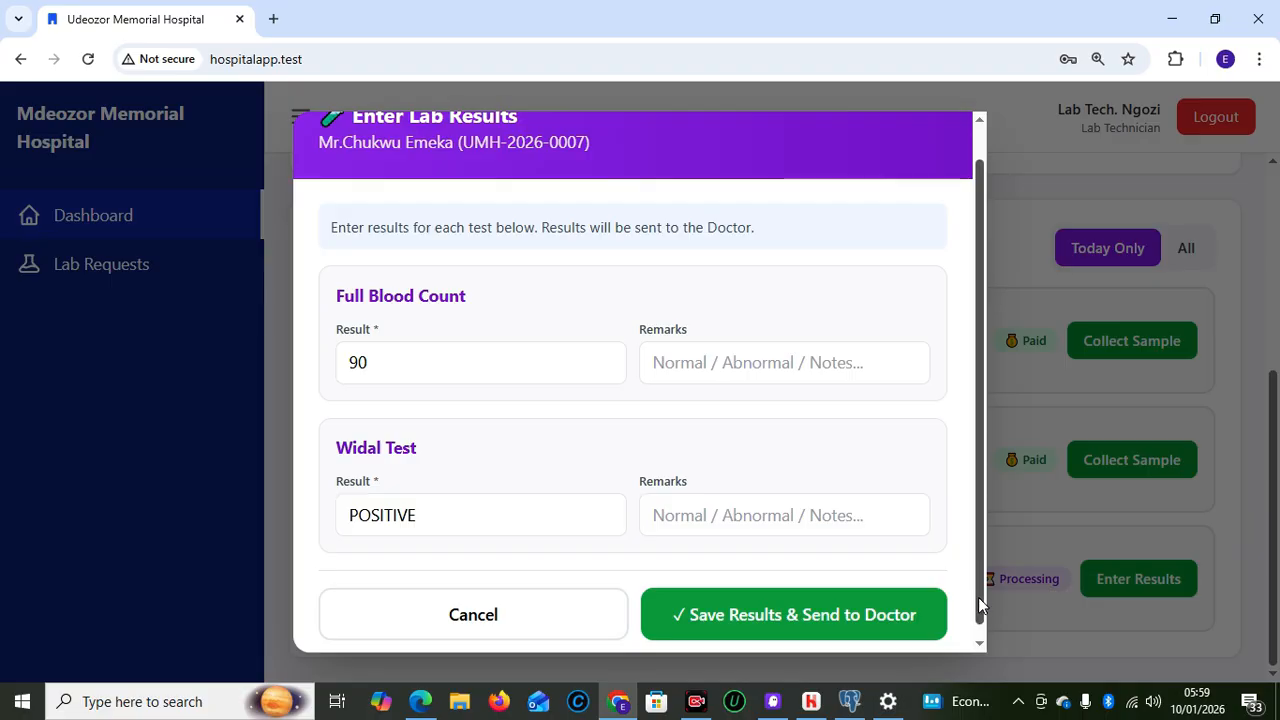
click(979, 645)
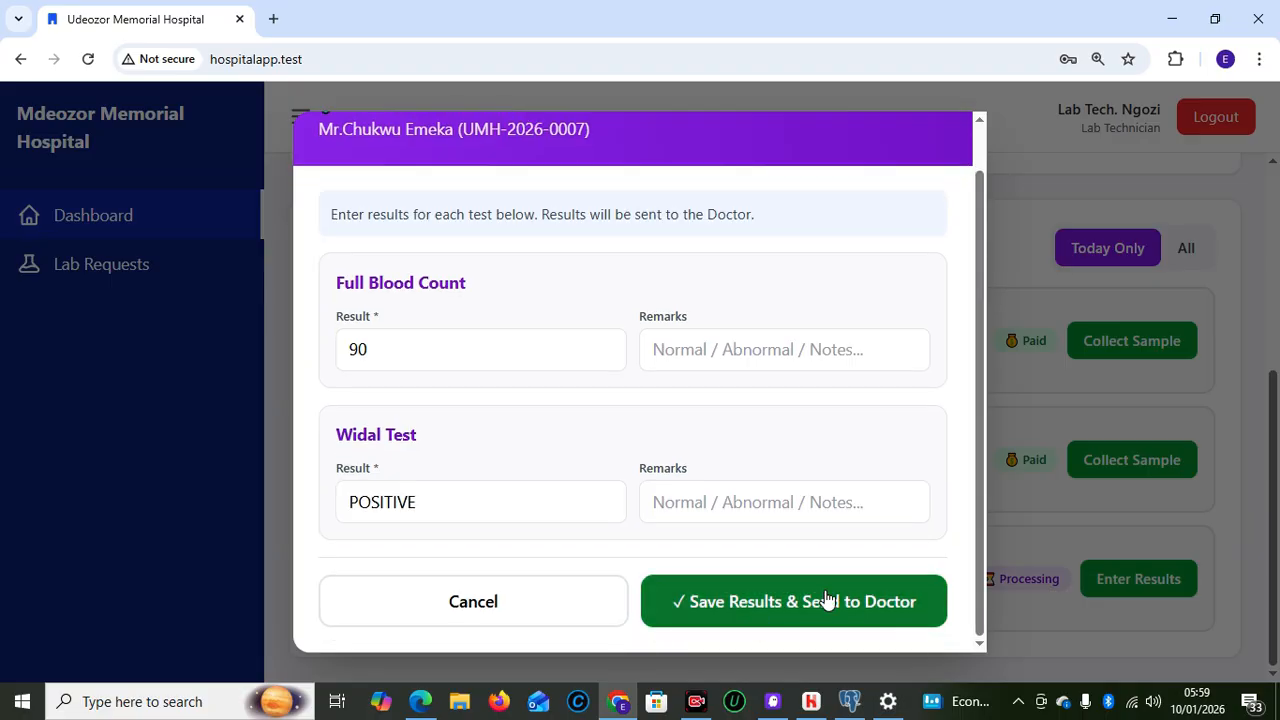
click(730, 610)
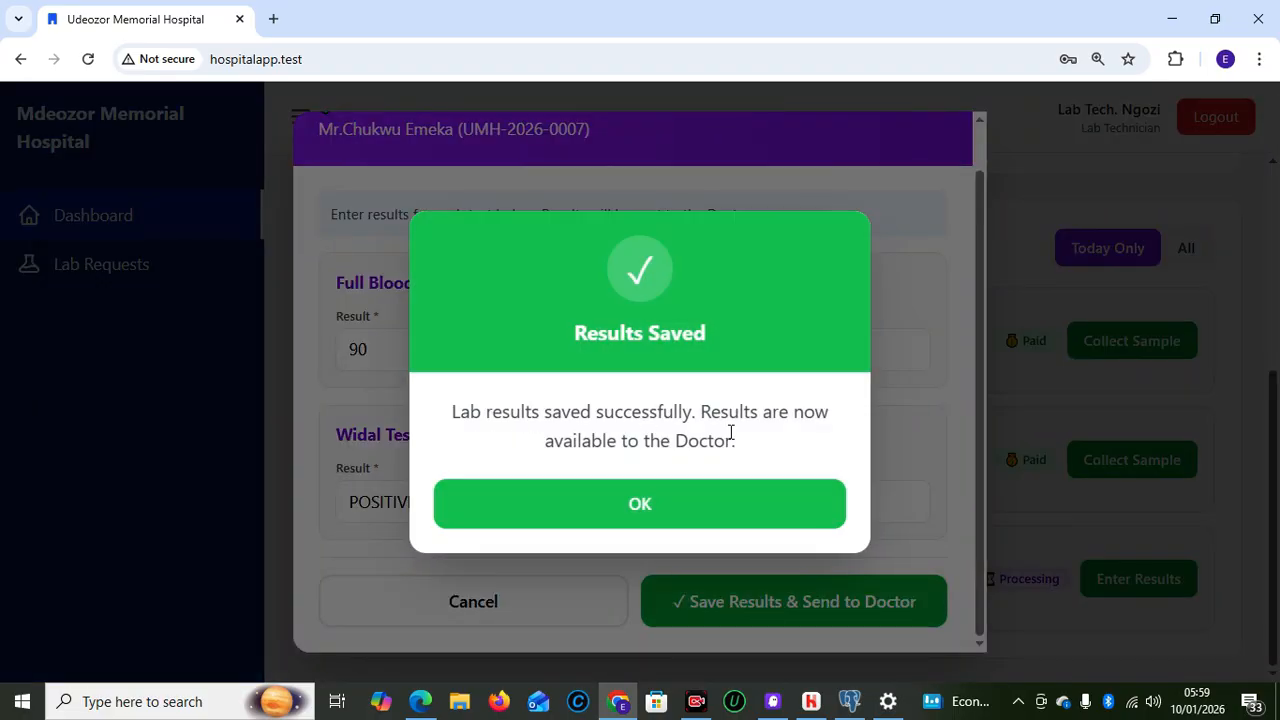
Dismiss the results-saved message, log out the lab technician, and sign in with the saved doctor login
click(667, 520)
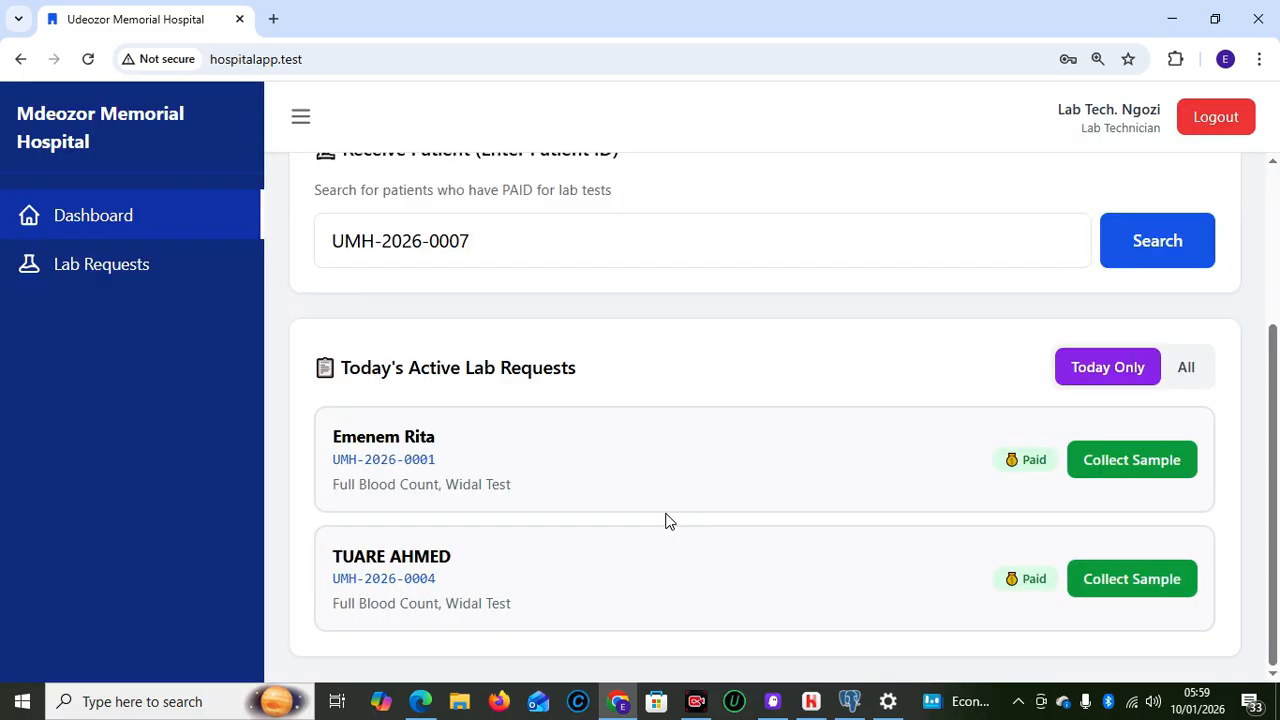
click(1198, 138)
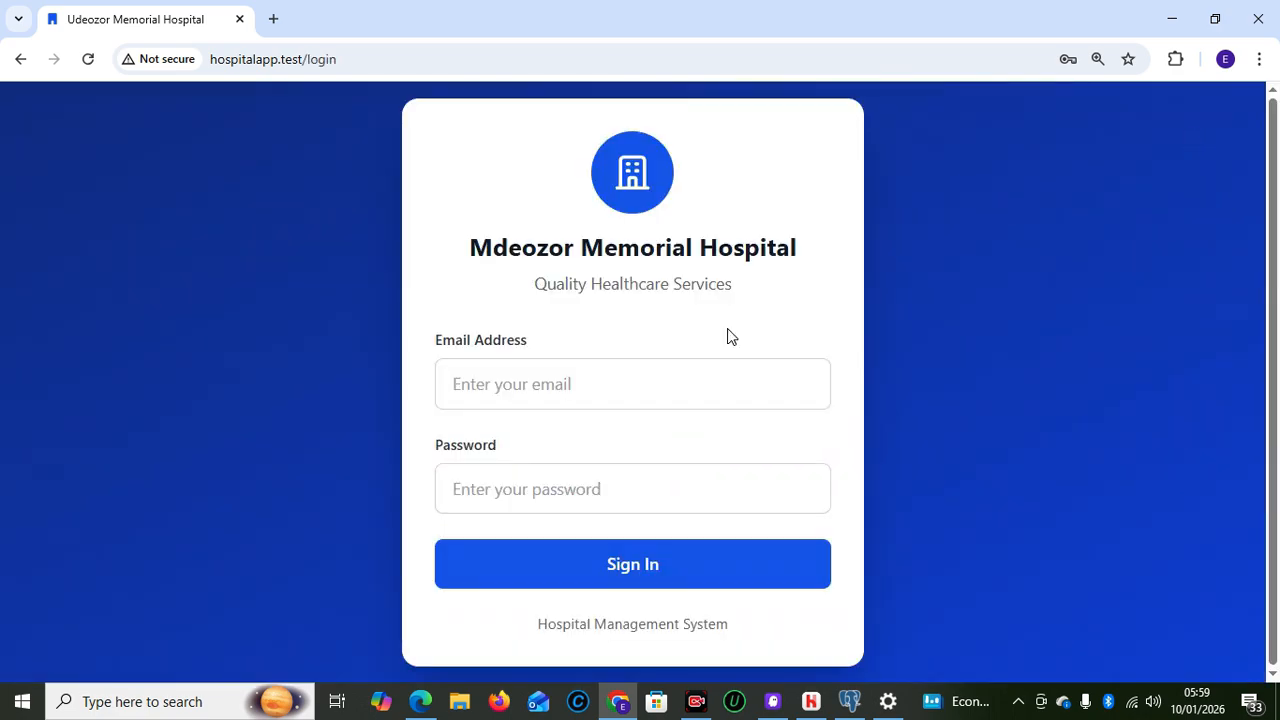
click(520, 389)
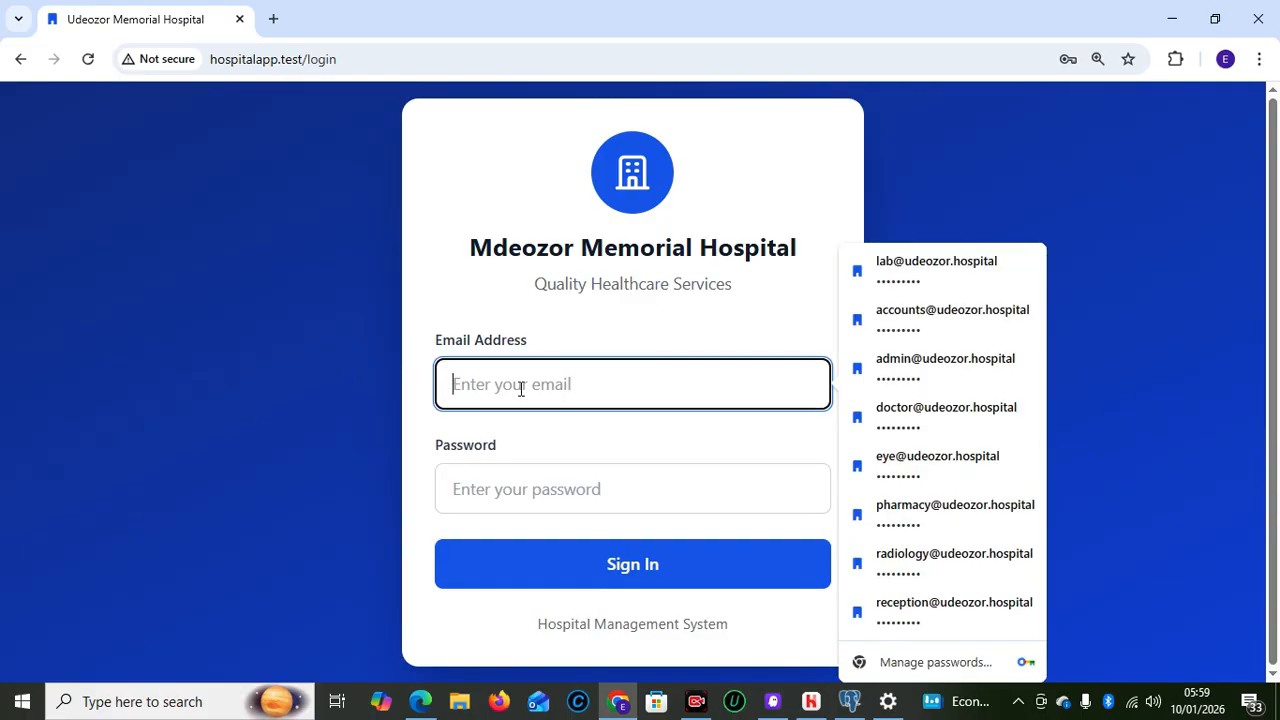
click(880, 412)
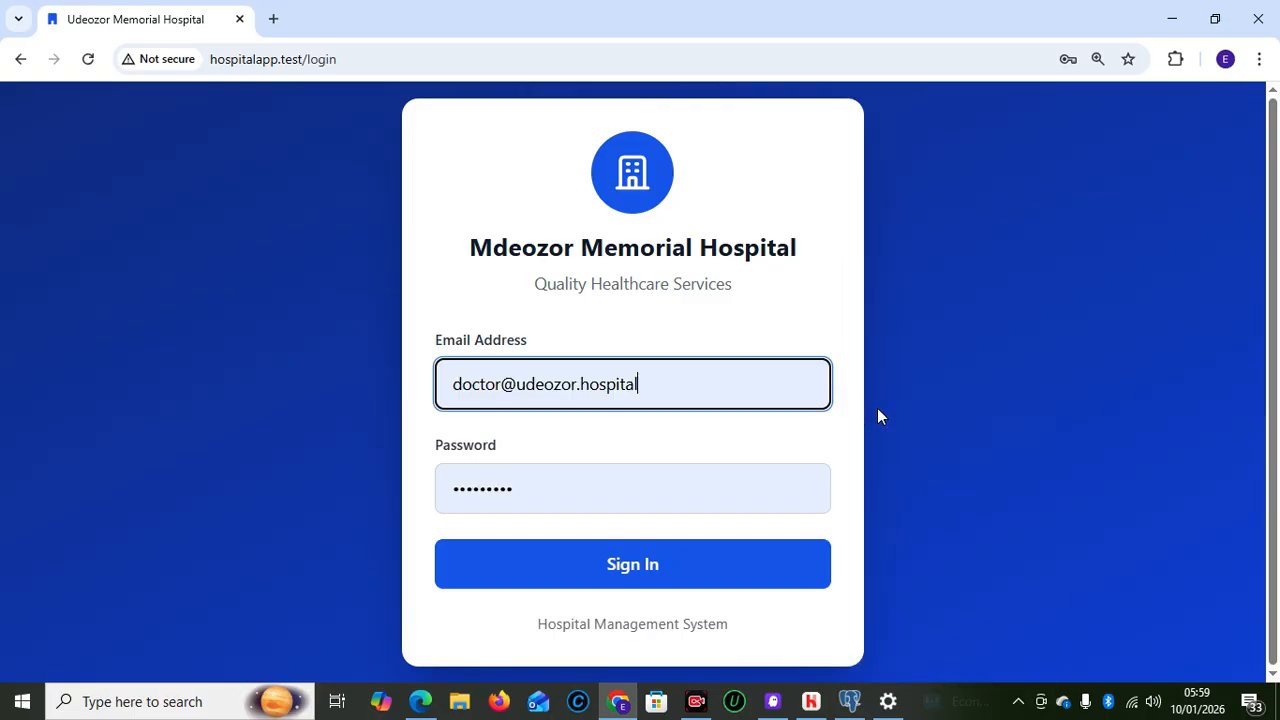
click(648, 562)
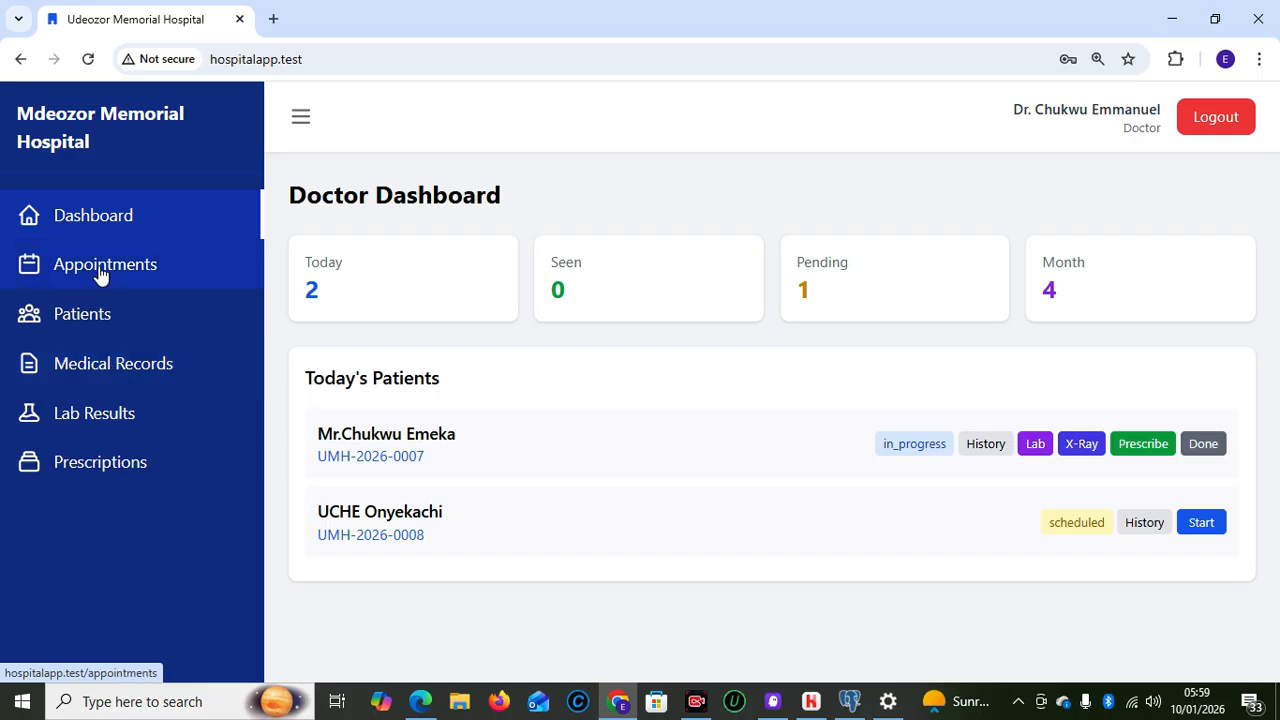
click(99, 412)
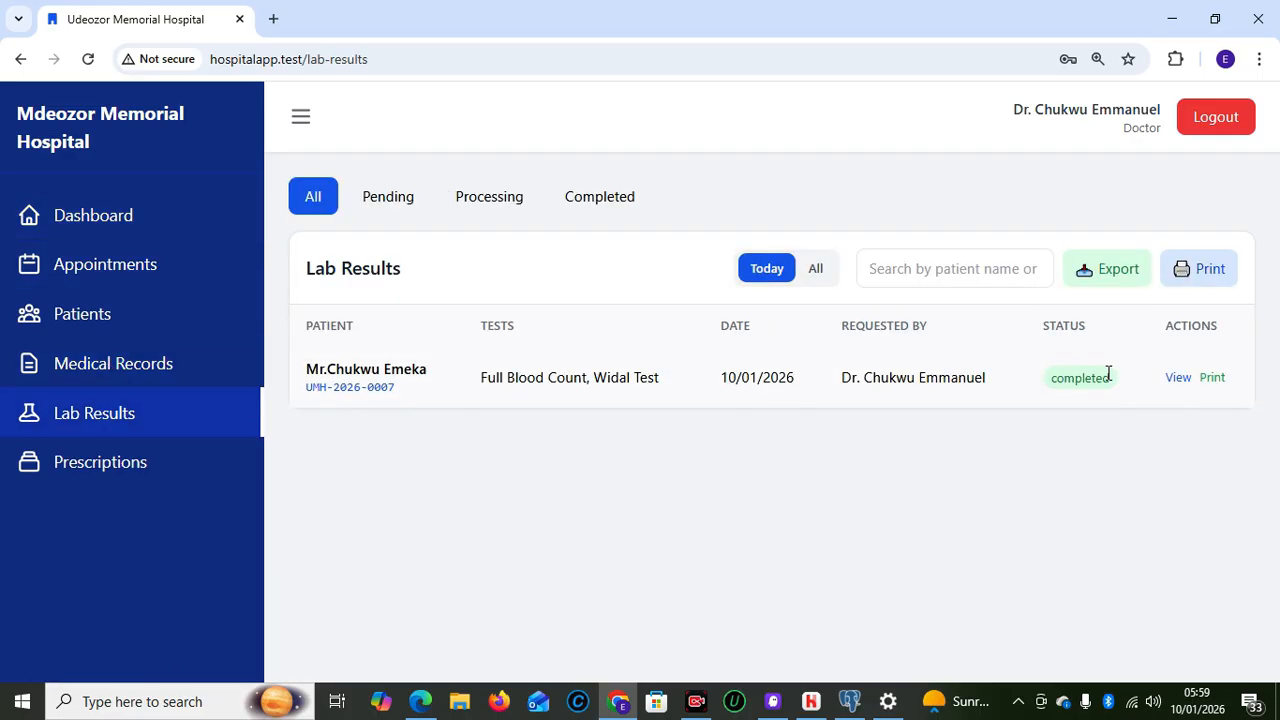
click(927, 271)
text(UMH-2026-0007)
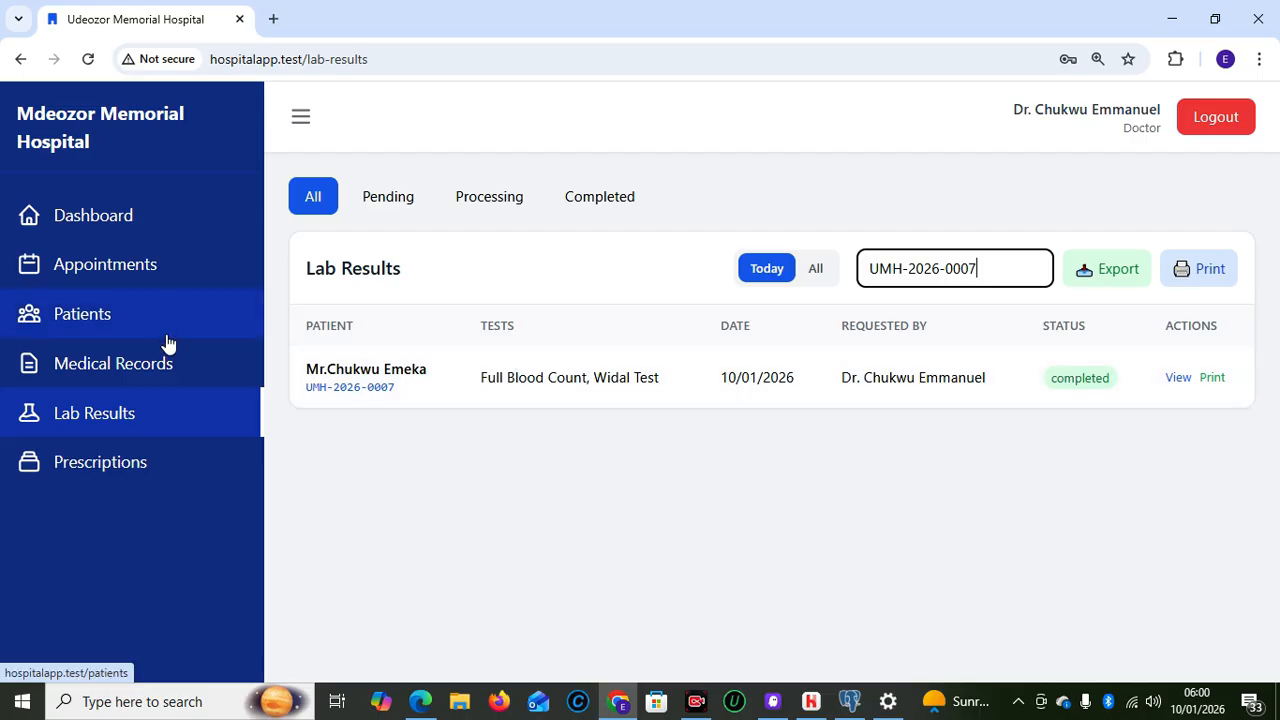
click(140, 365)
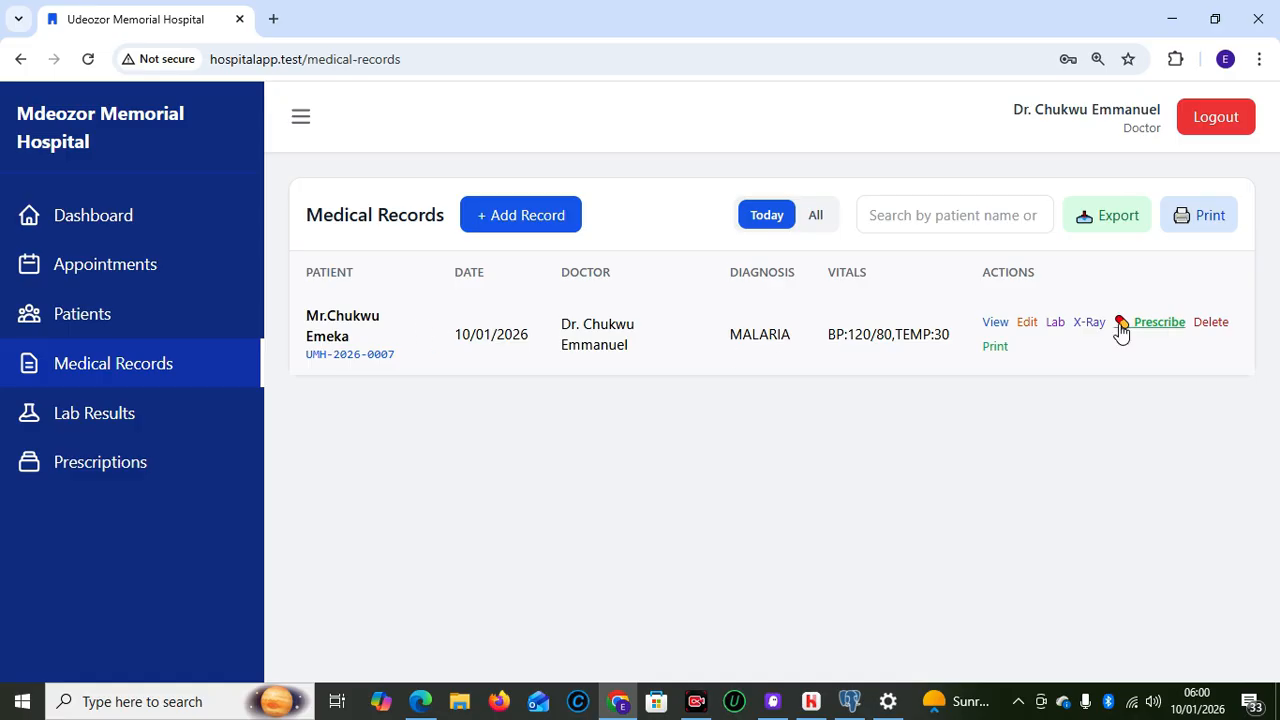
View the patient's medical record, check its Lab Tests results, and send it to print
click(994, 323)
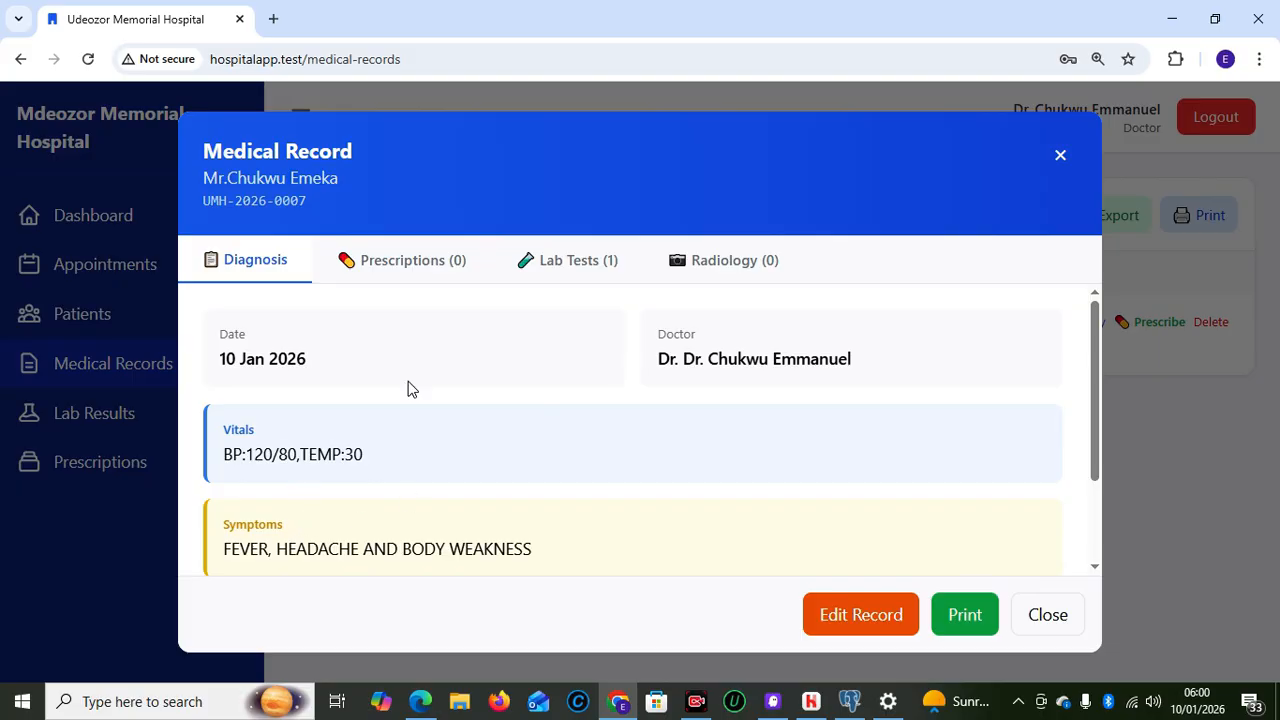
click(556, 273)
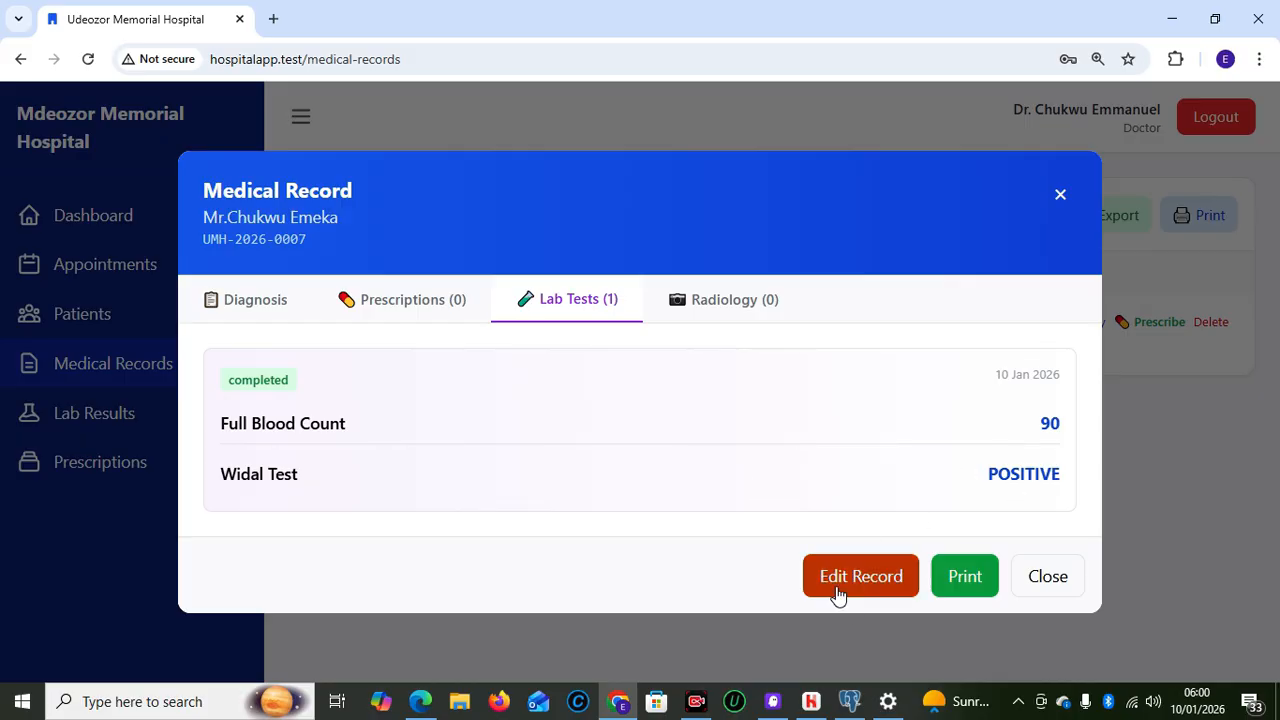
click(965, 580)
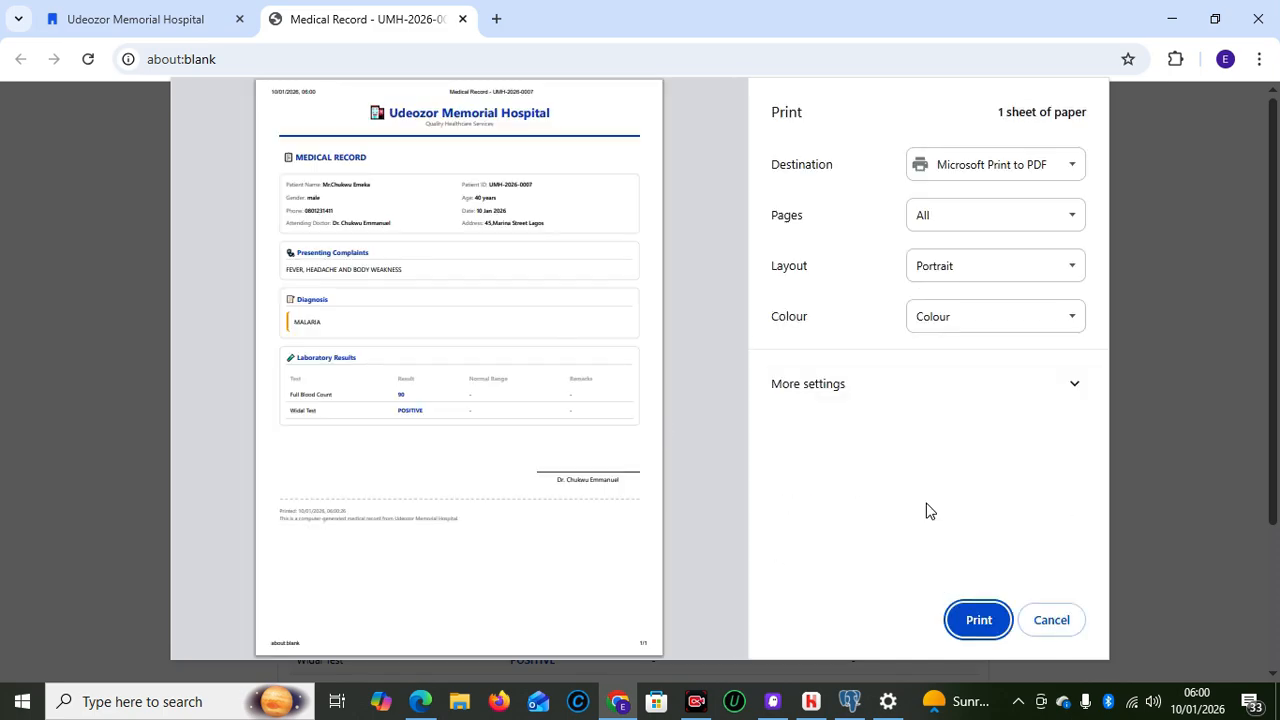
Cancel the print dialog, scroll through the printable medical record, and close its tab
click(1052, 620)
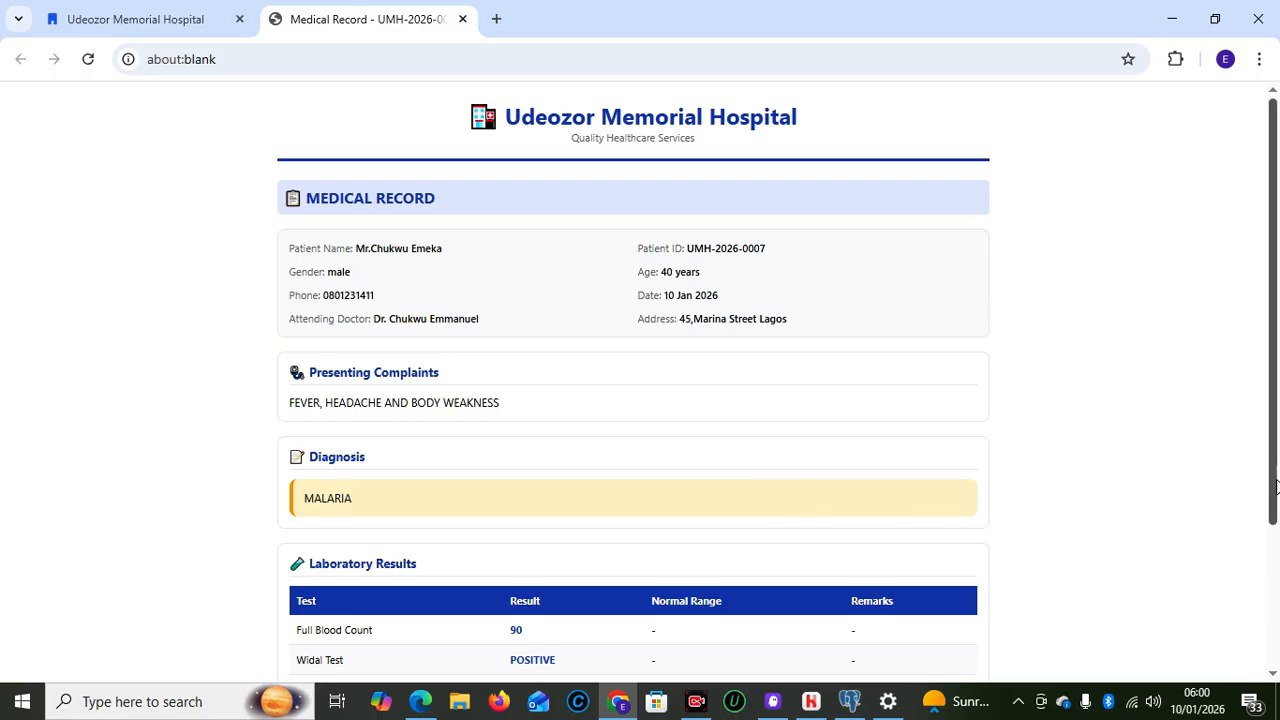
mouse_move(1275, 480)
mouse_down()
mouse_move(1275, 640)
mouse_move(1275, 365)
mouse_up()
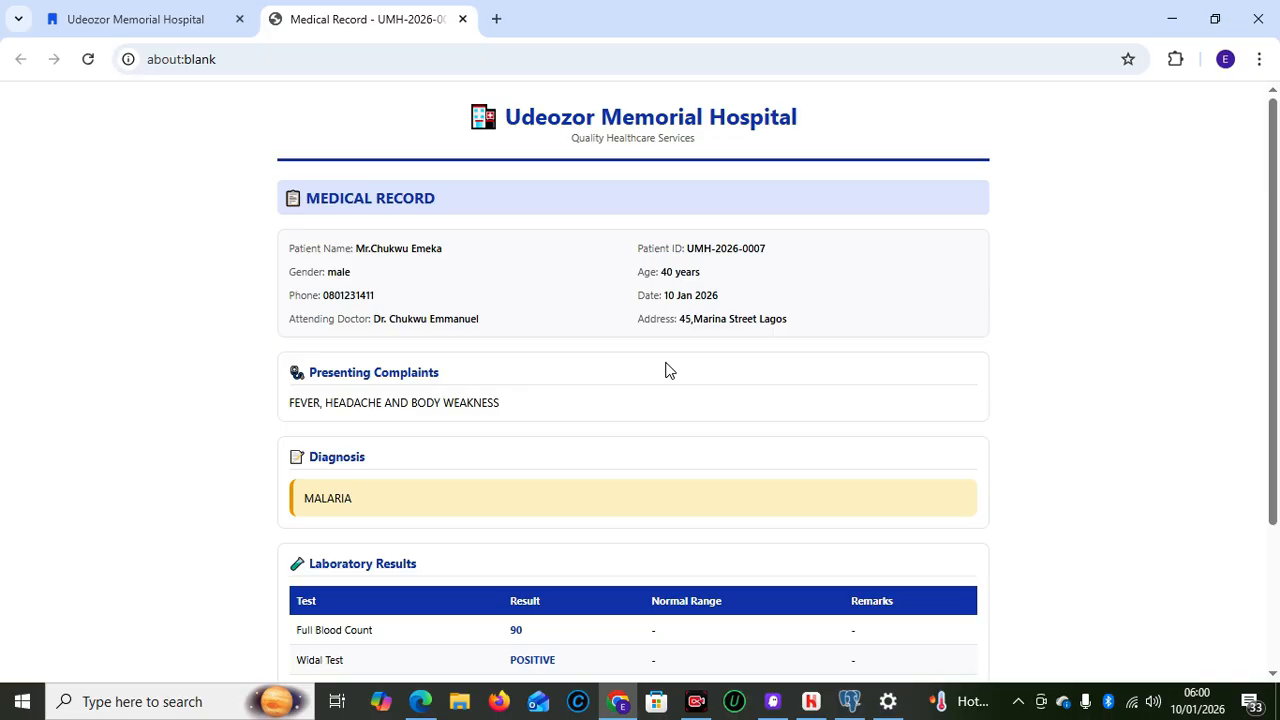
click(462, 19)
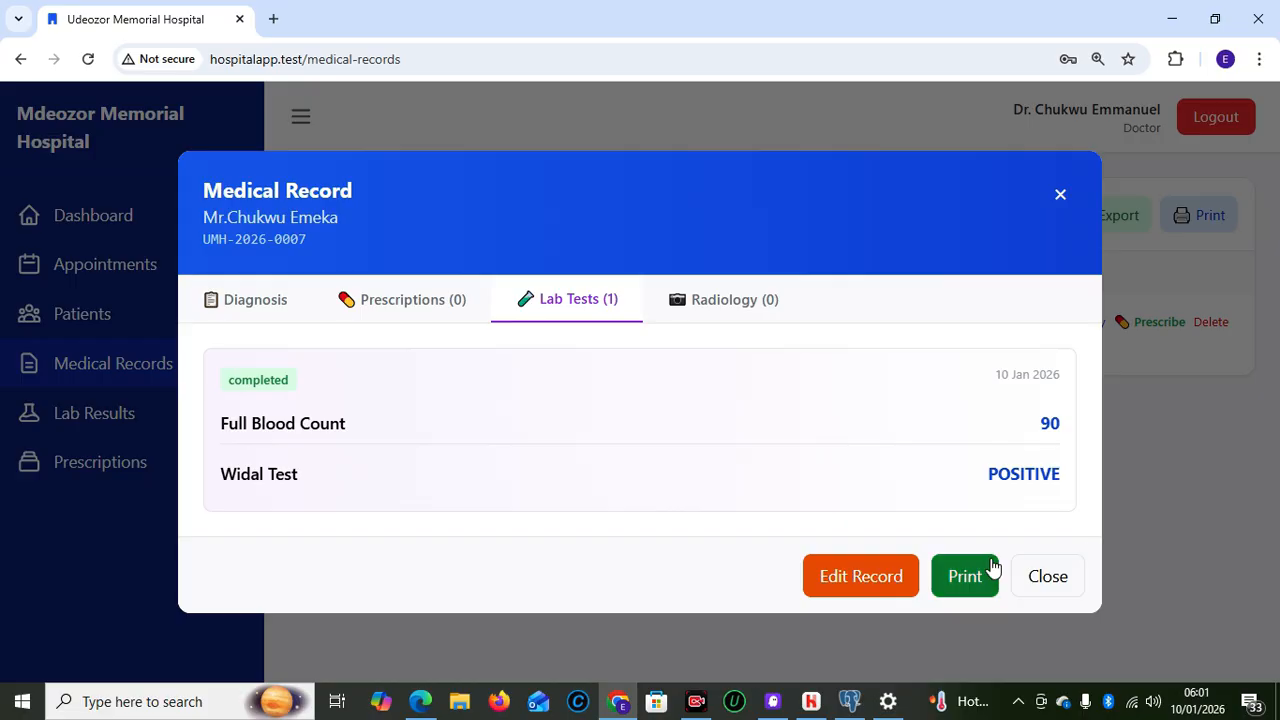
Review the record's MALARIA diagnosis details, then close the medical record
click(229, 292)
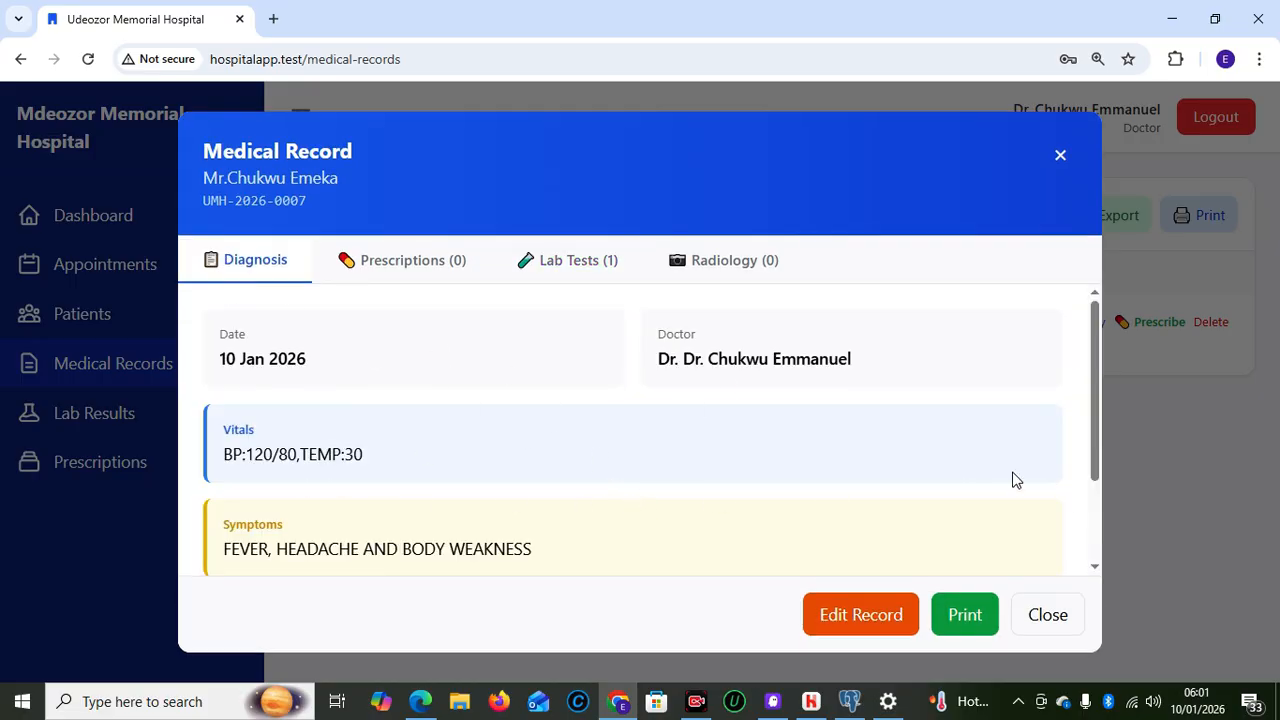
drag(1100, 458, 1101, 608)
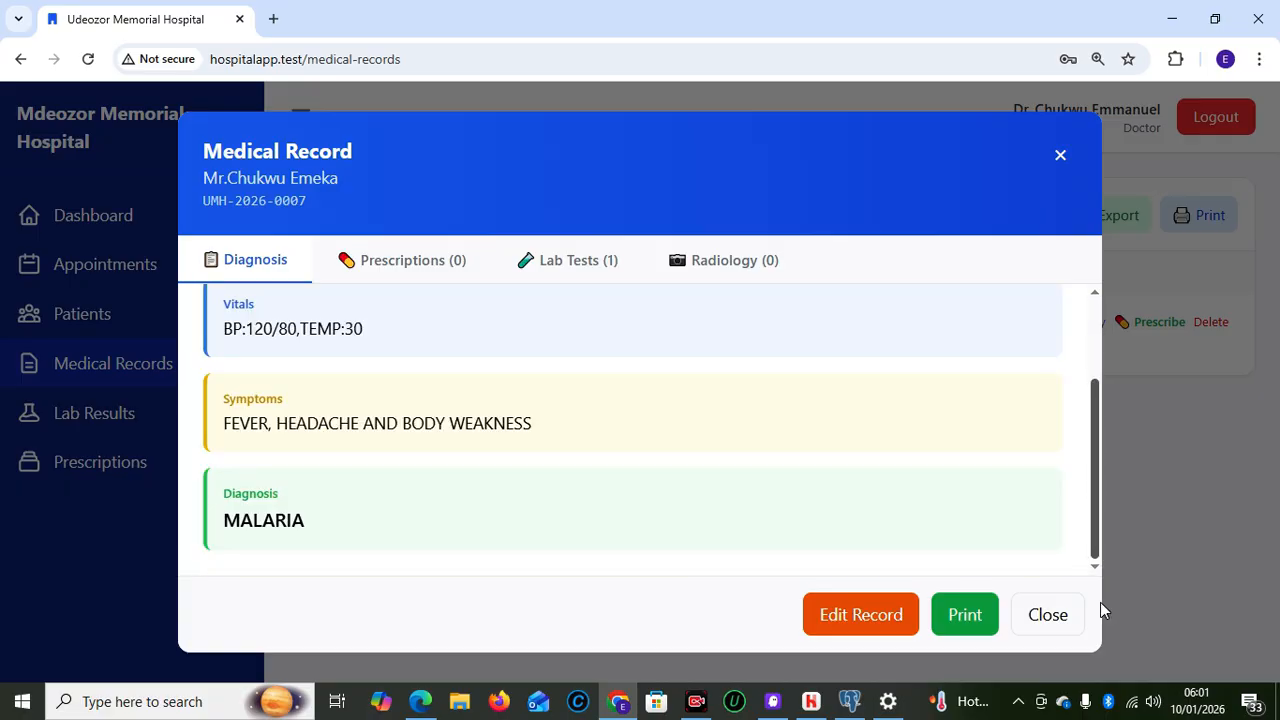
click(1048, 616)
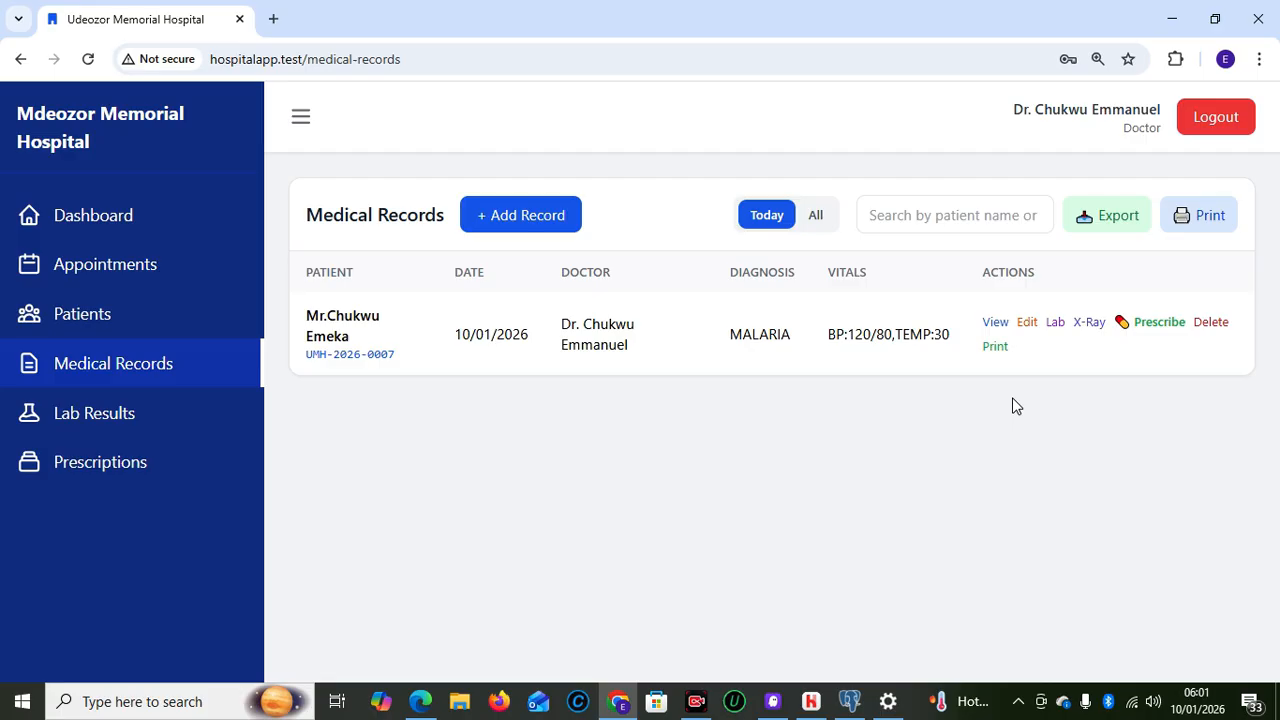
Start a prescription with Artemether/Lumefantrine at dosage 2 and duration 4
click(1155, 325)
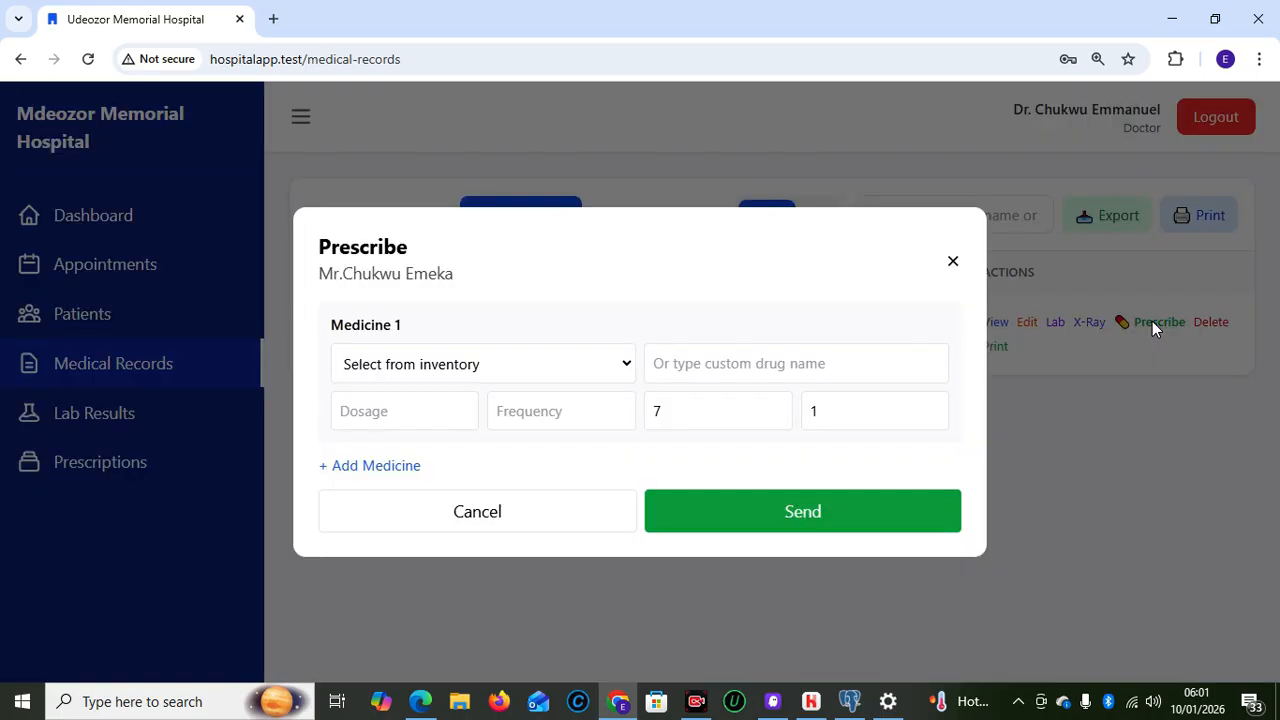
click(424, 364)
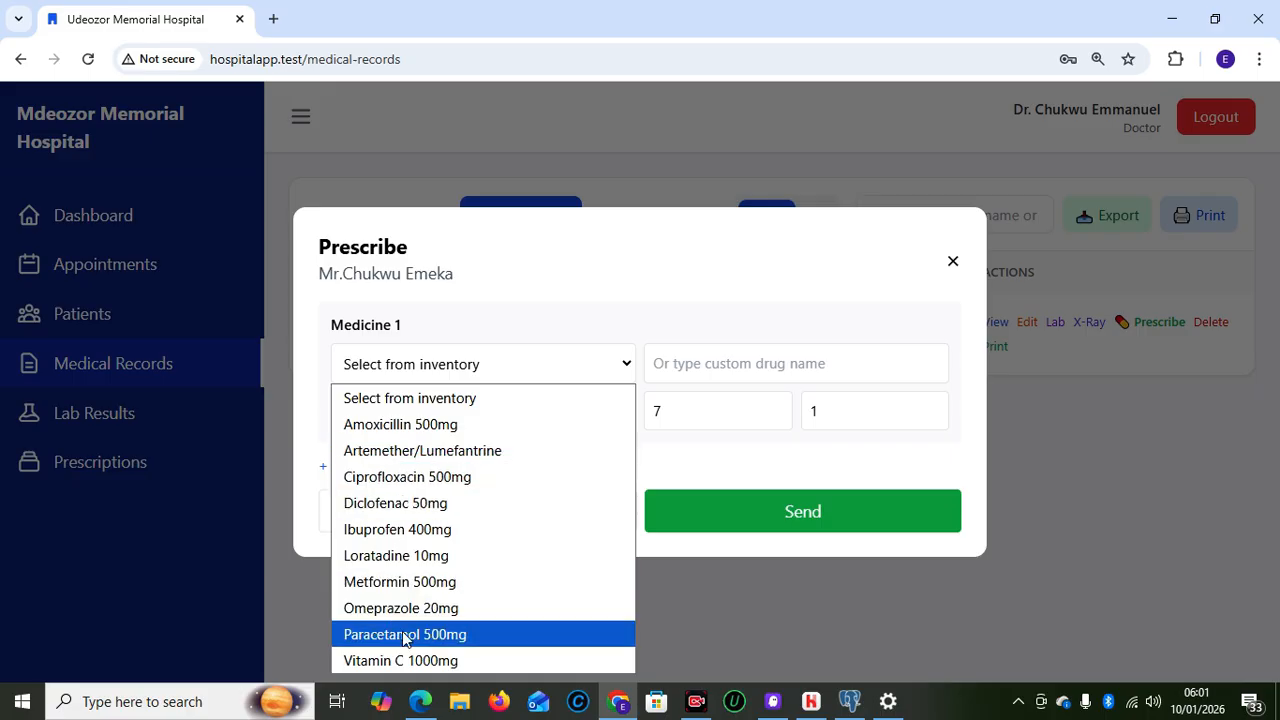
click(423, 450)
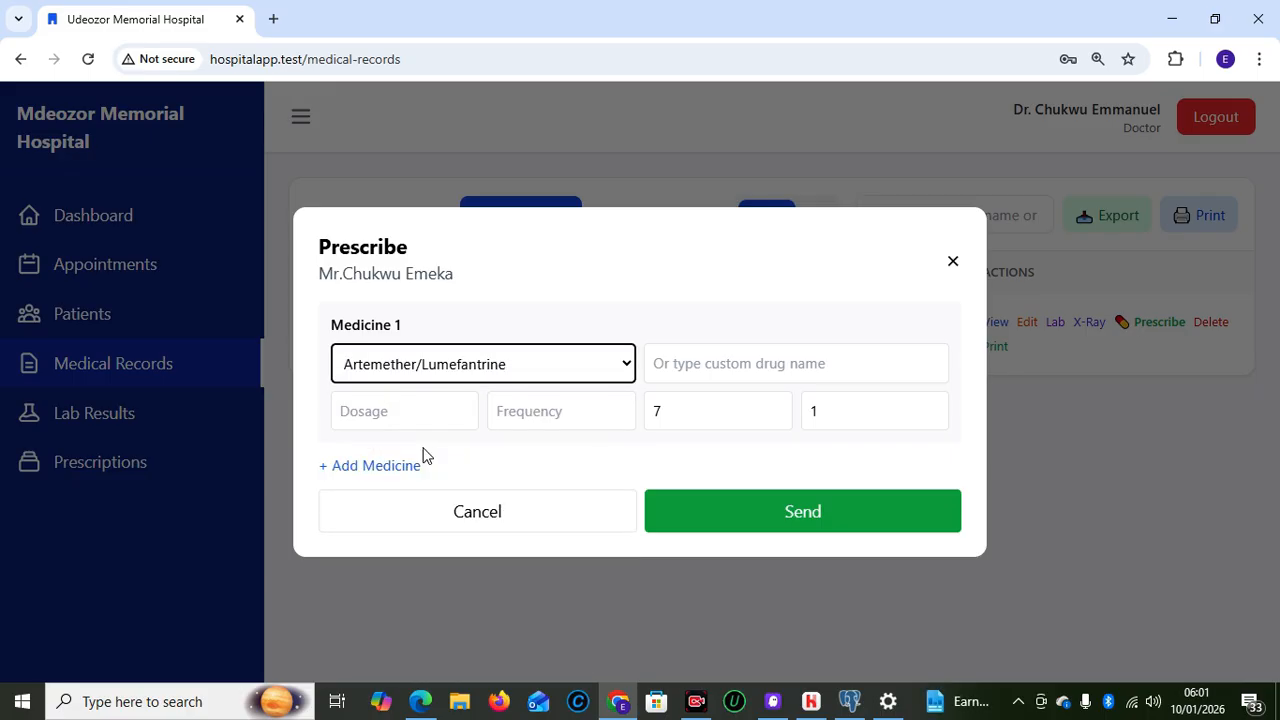
click(688, 374)
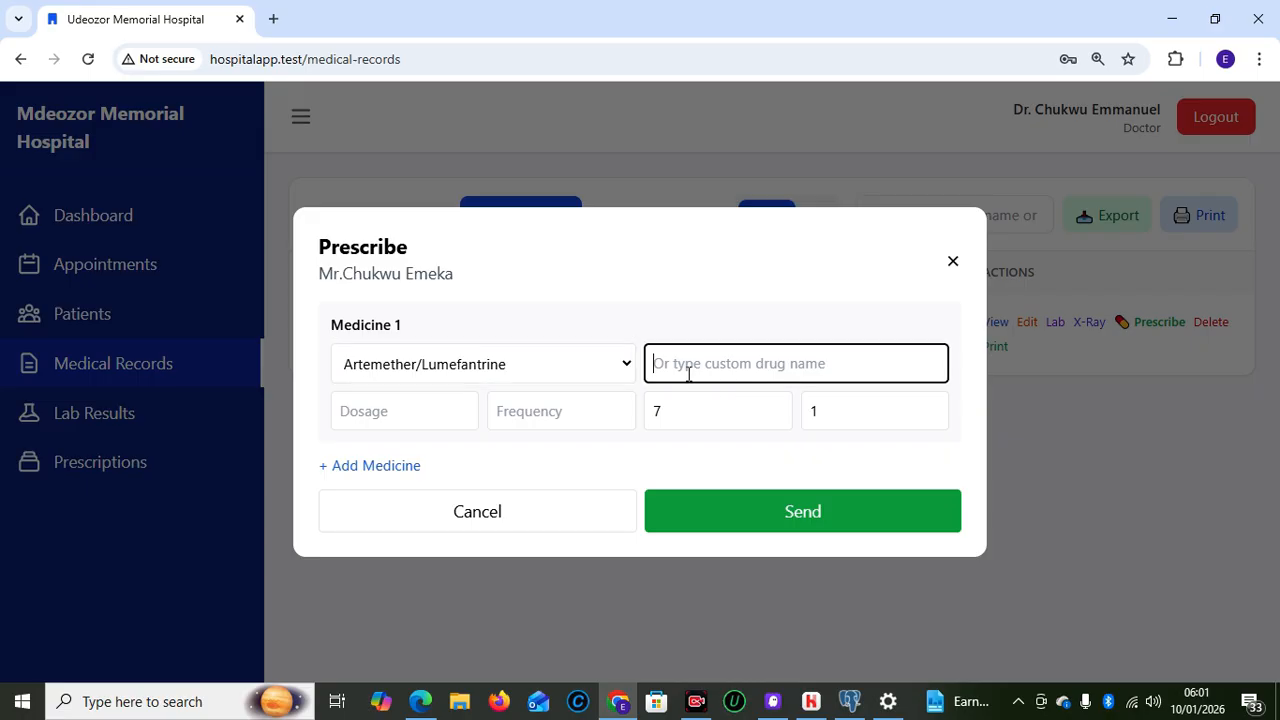
click(436, 415)
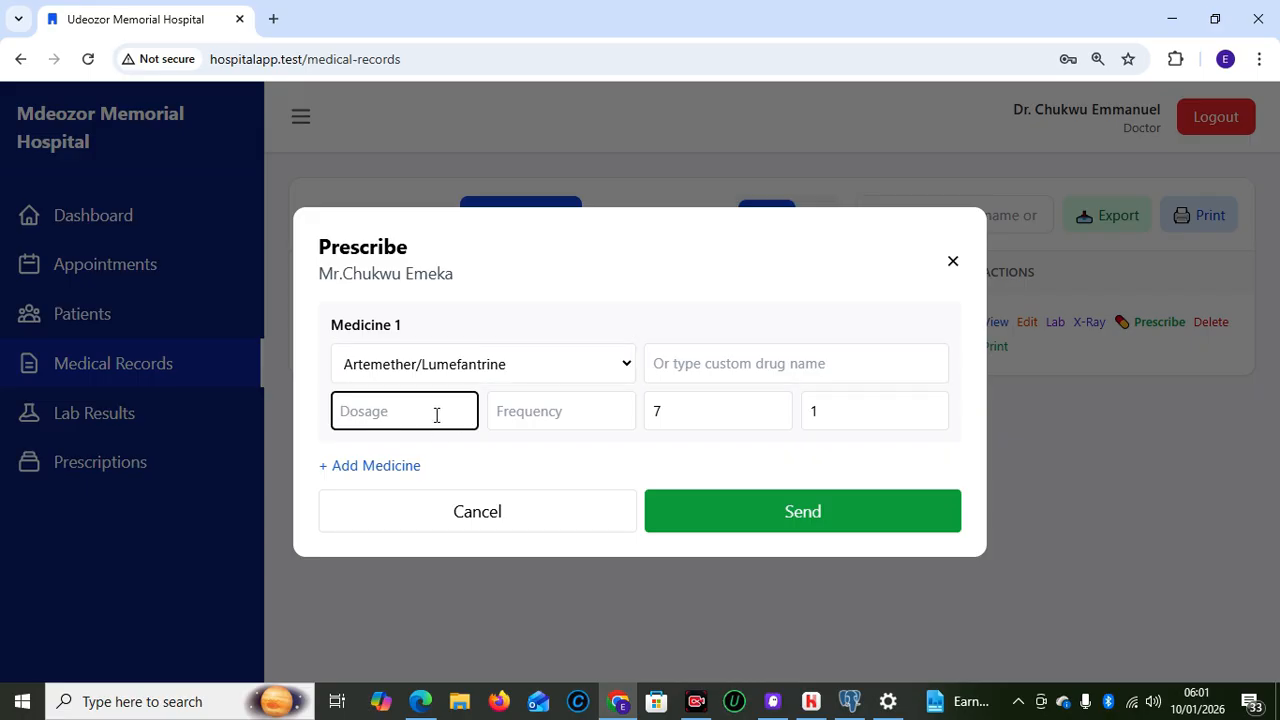
text(2)
key(Tab)
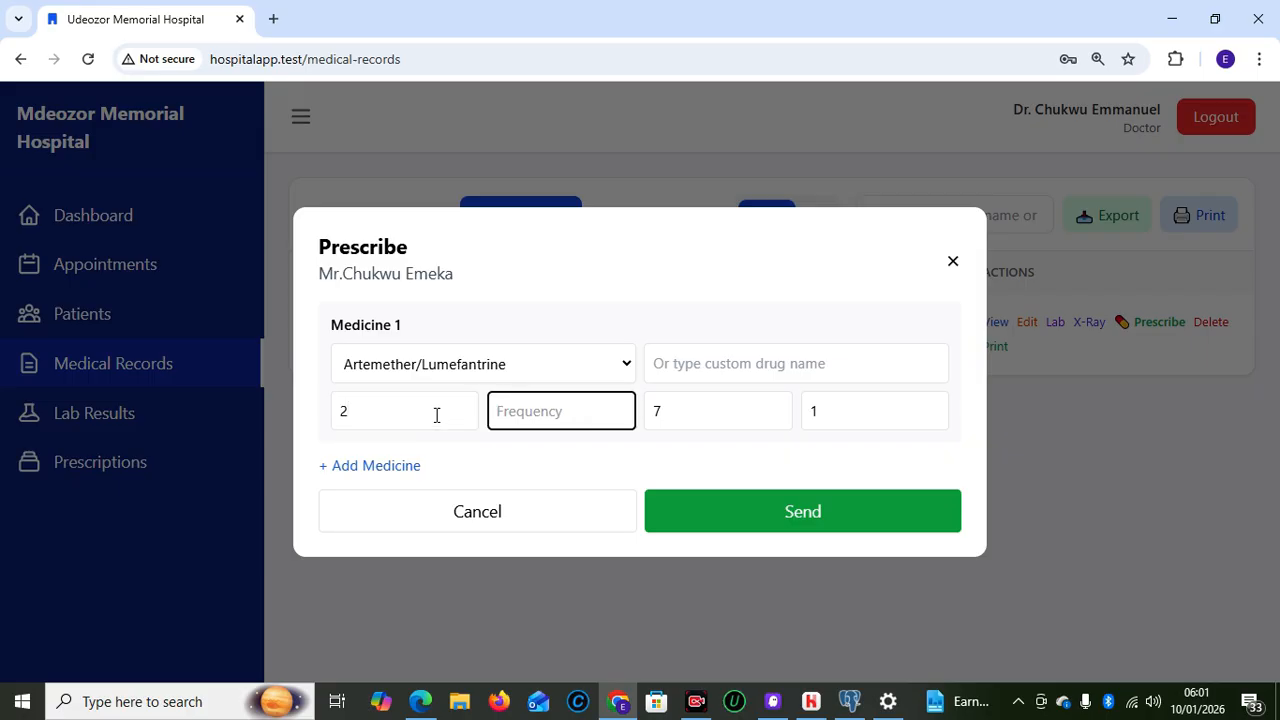
key(Tab)
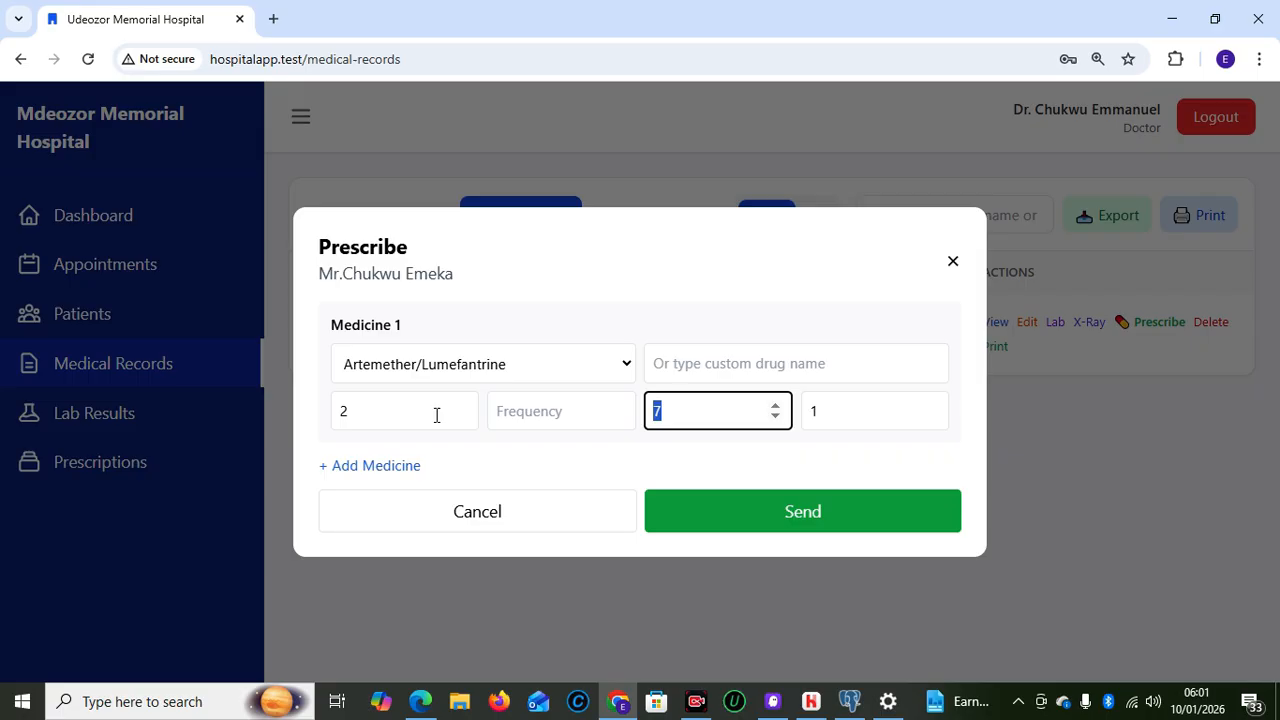
text(4)
Add Paracetamol 500mg with dosage 5, frequency 1, duration 2, and send the prescription
click(388, 467)
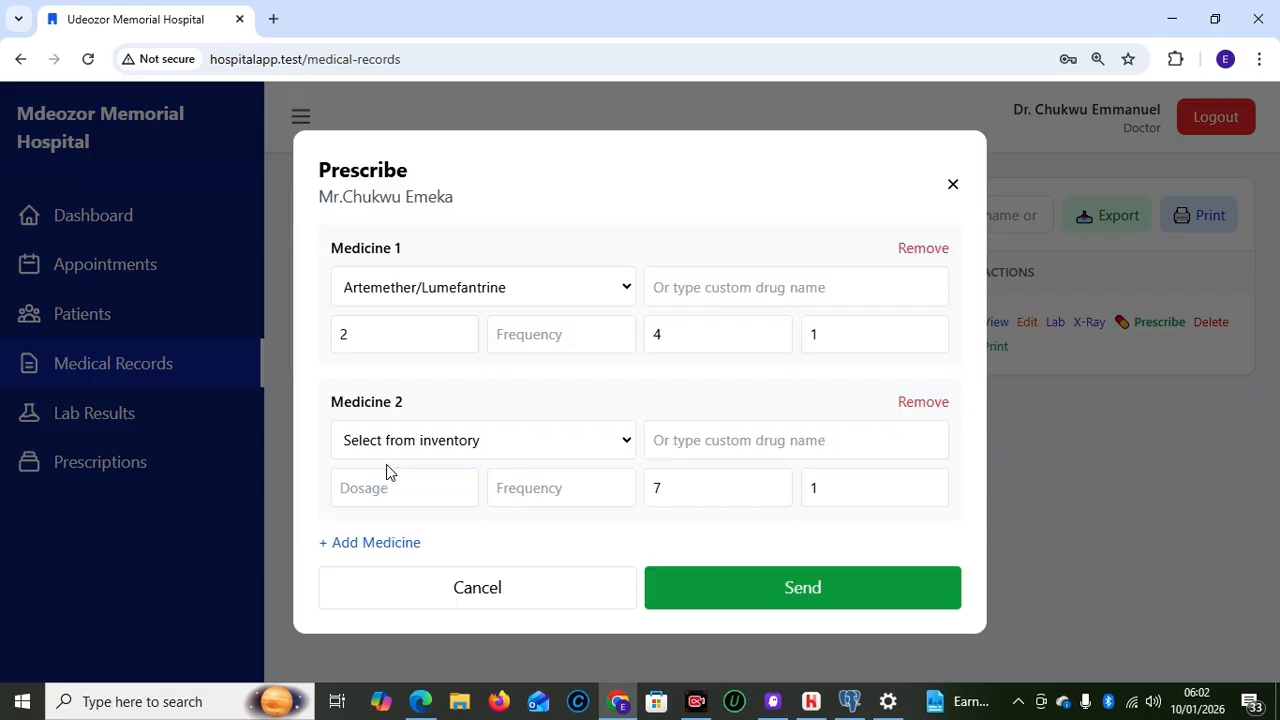
click(398, 450)
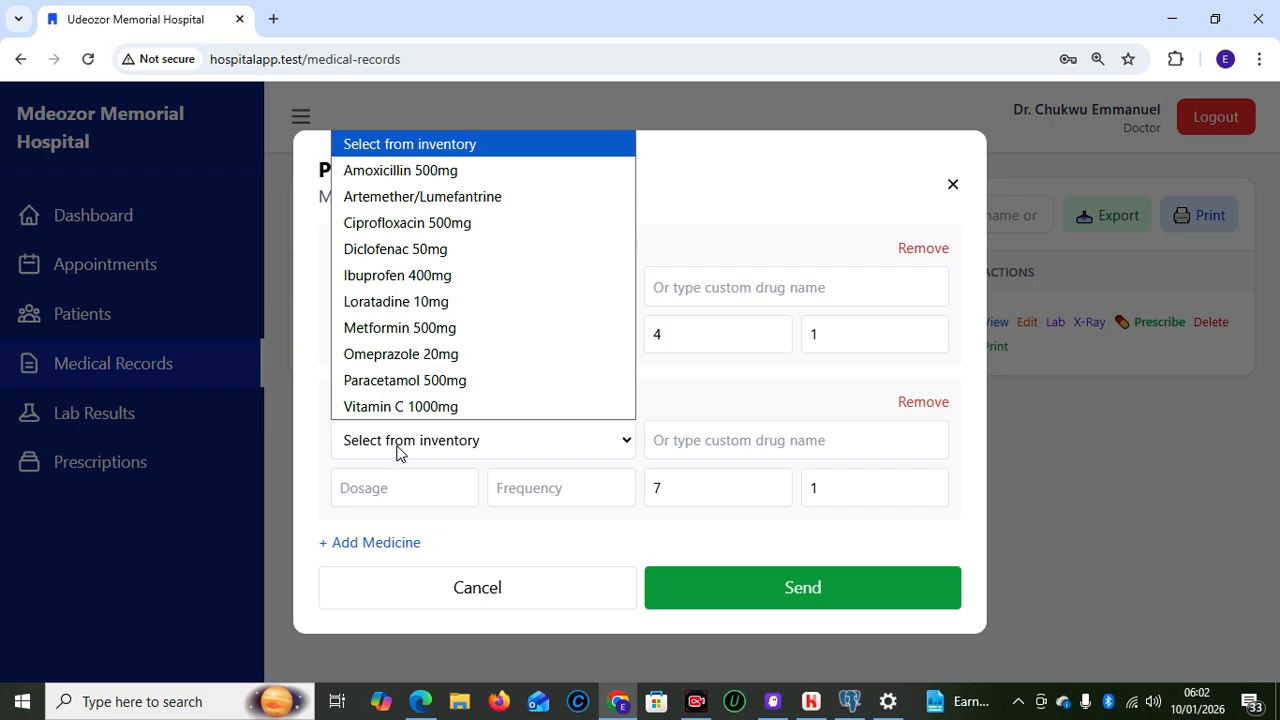
click(405, 384)
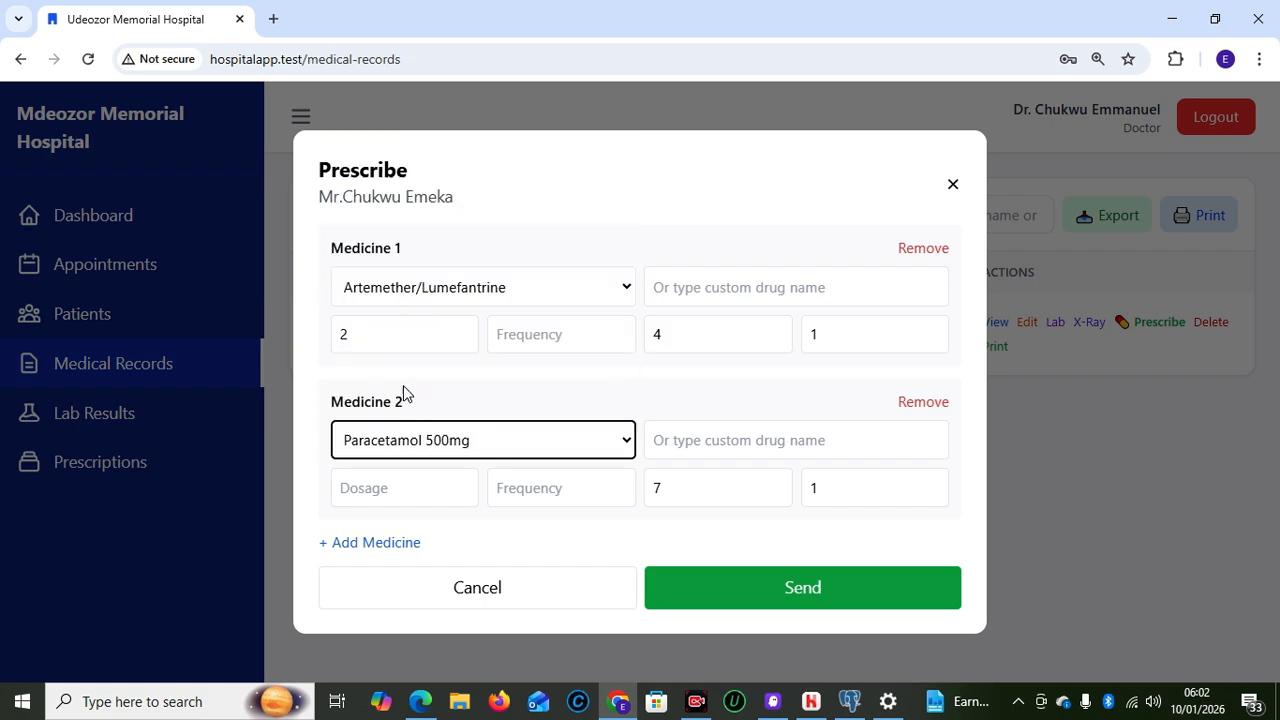
click(745, 450)
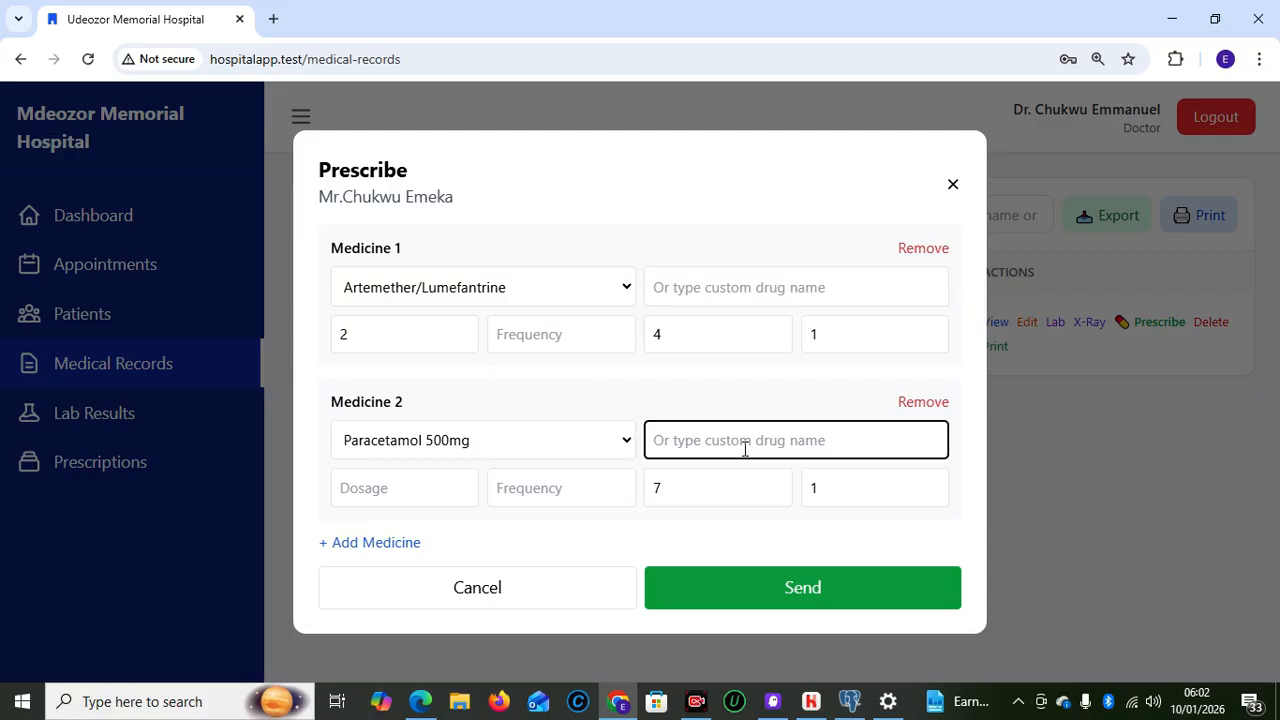
click(426, 495)
text(5)
click(515, 493)
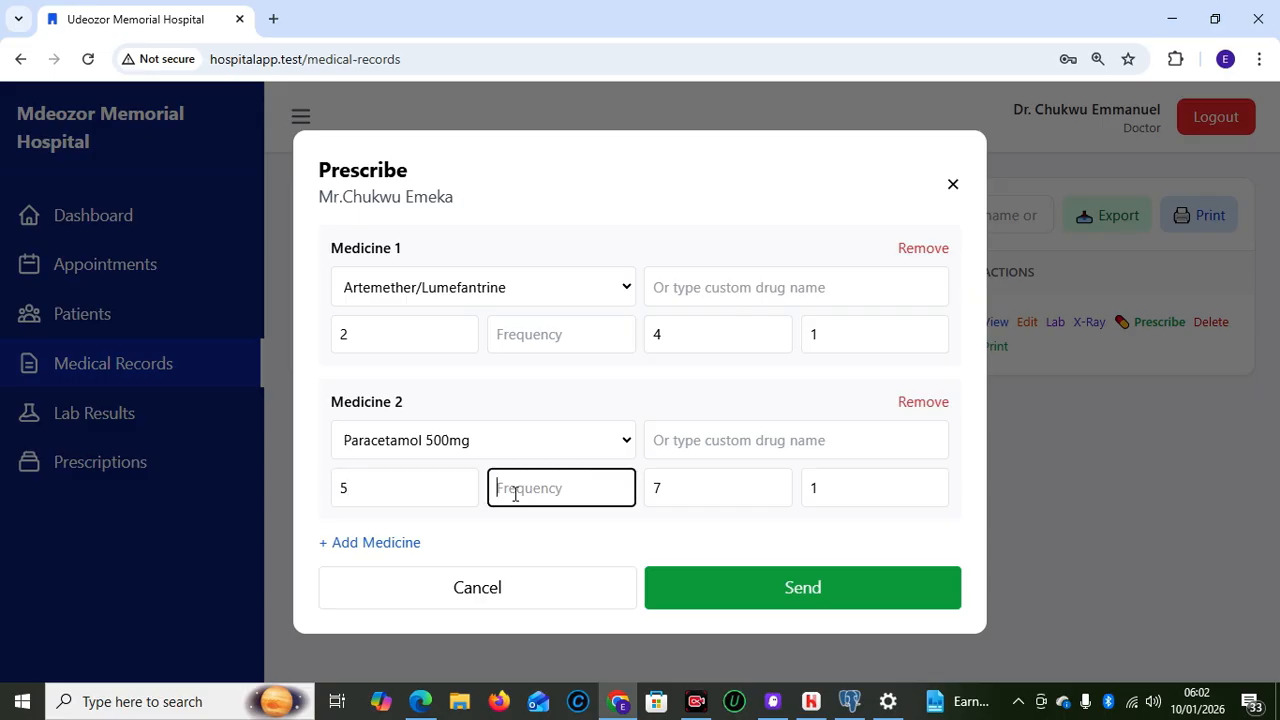
text(1)
click(675, 492)
key(BackSpace)
text(2)
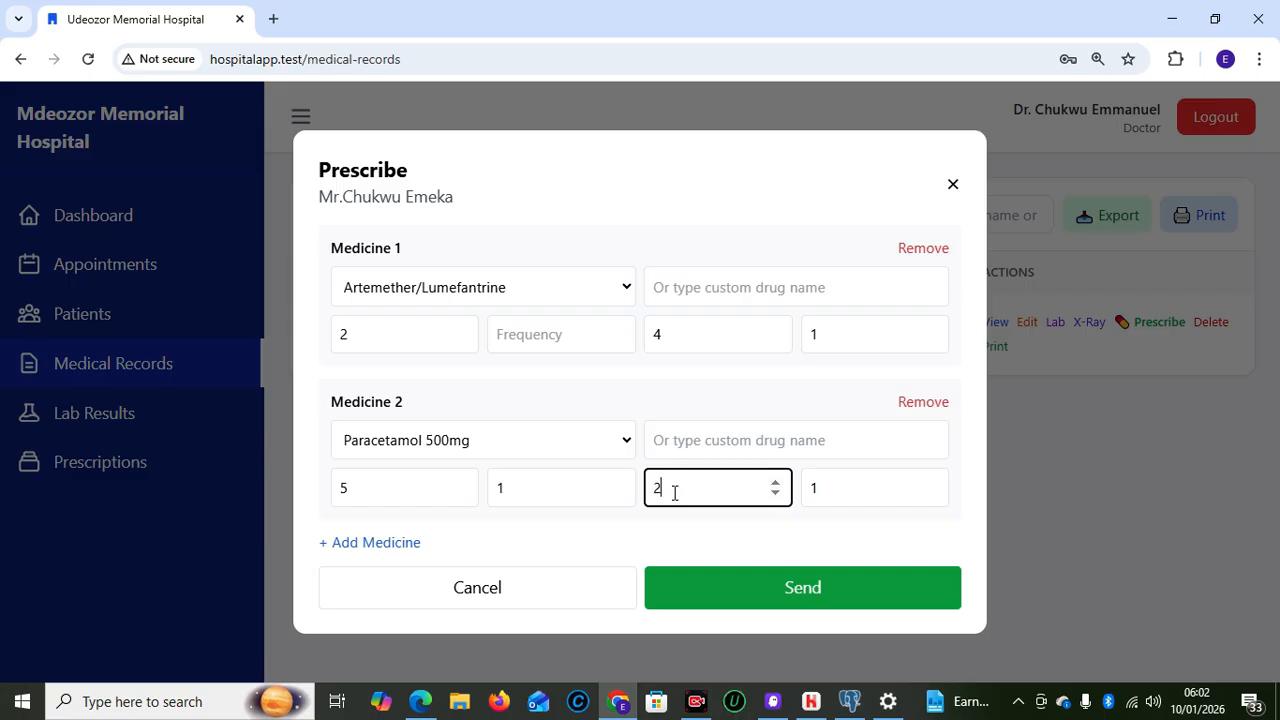
click(795, 590)
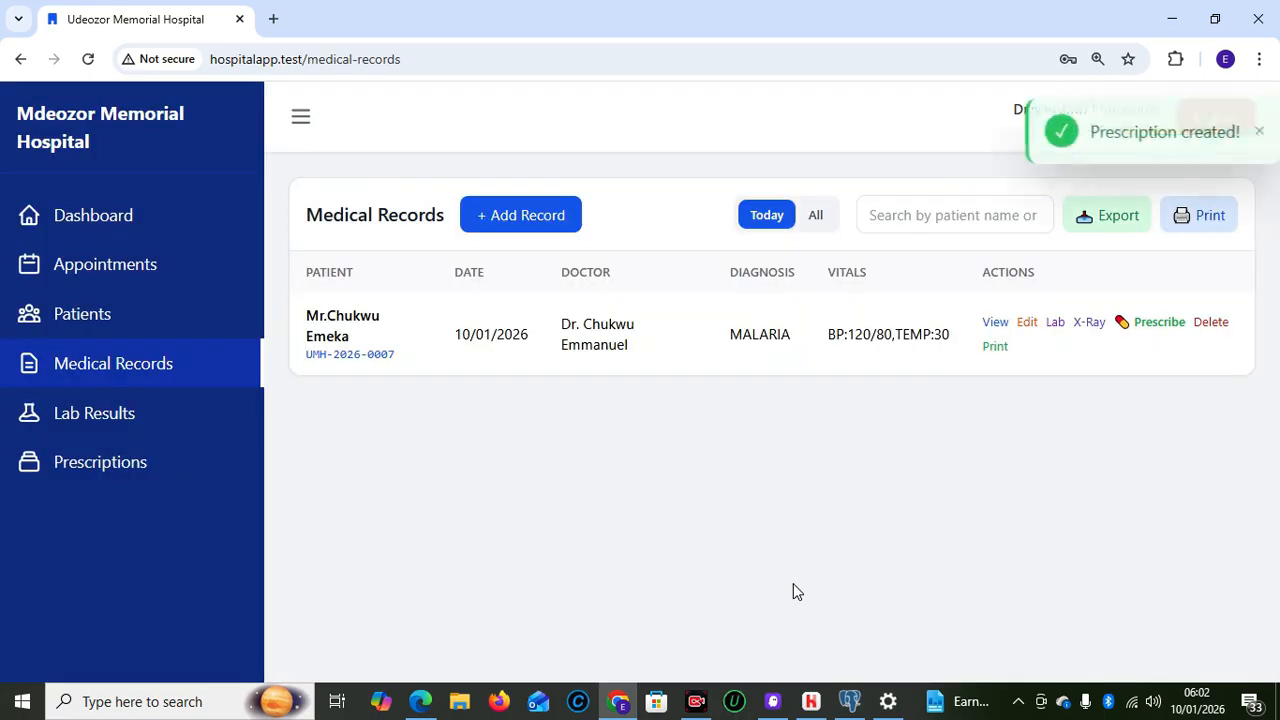
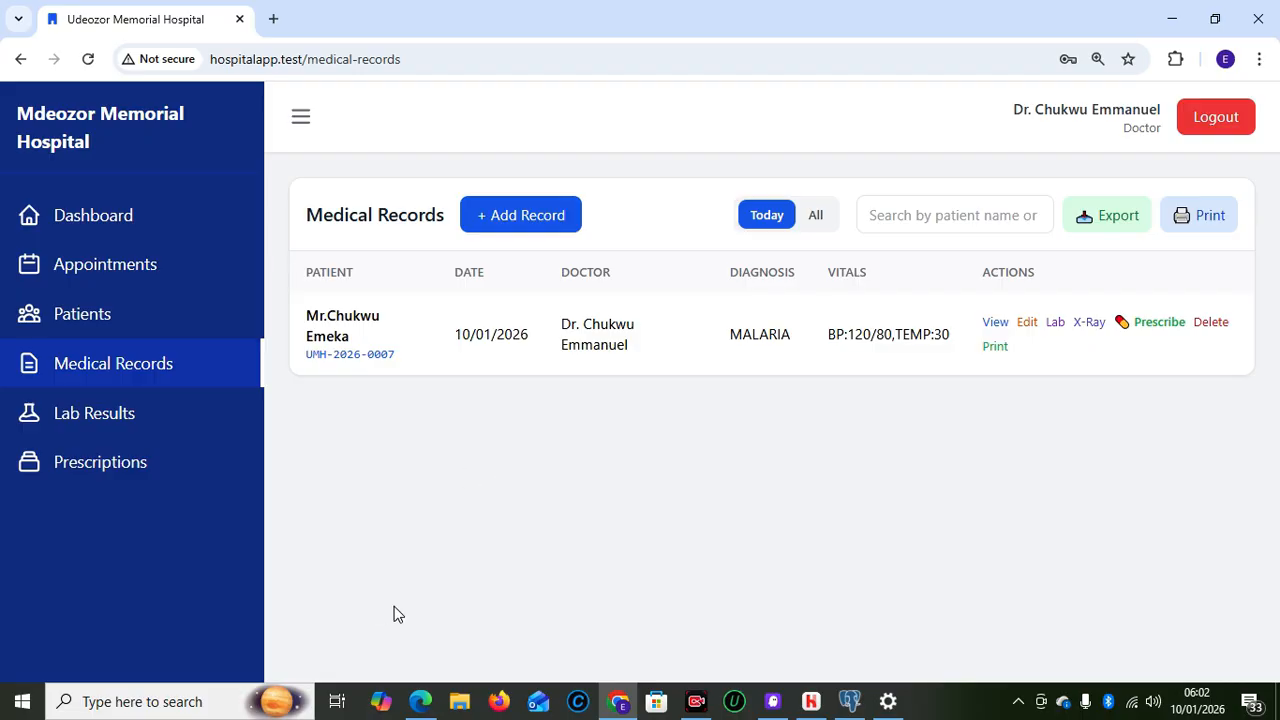
Bring the receptionist's dashboard window forward to see the patient's status marked Done
mouse_move(420, 701)
click(413, 660)
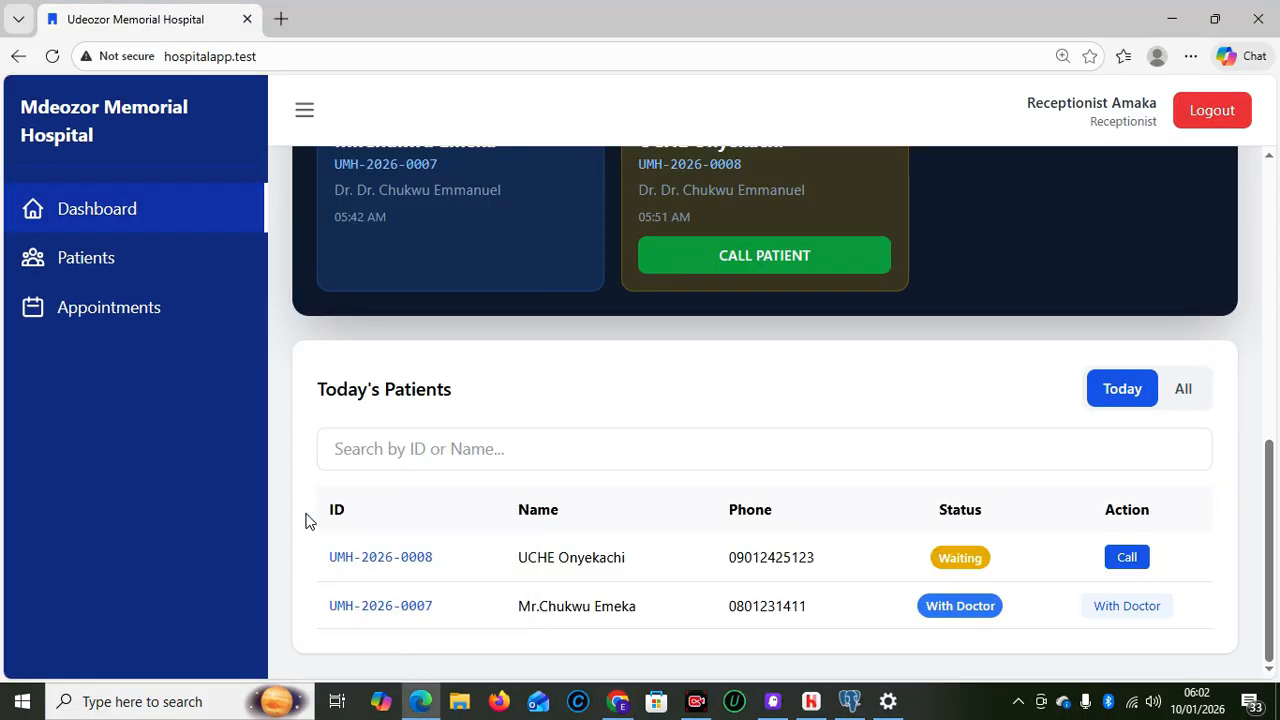
click(52, 56)
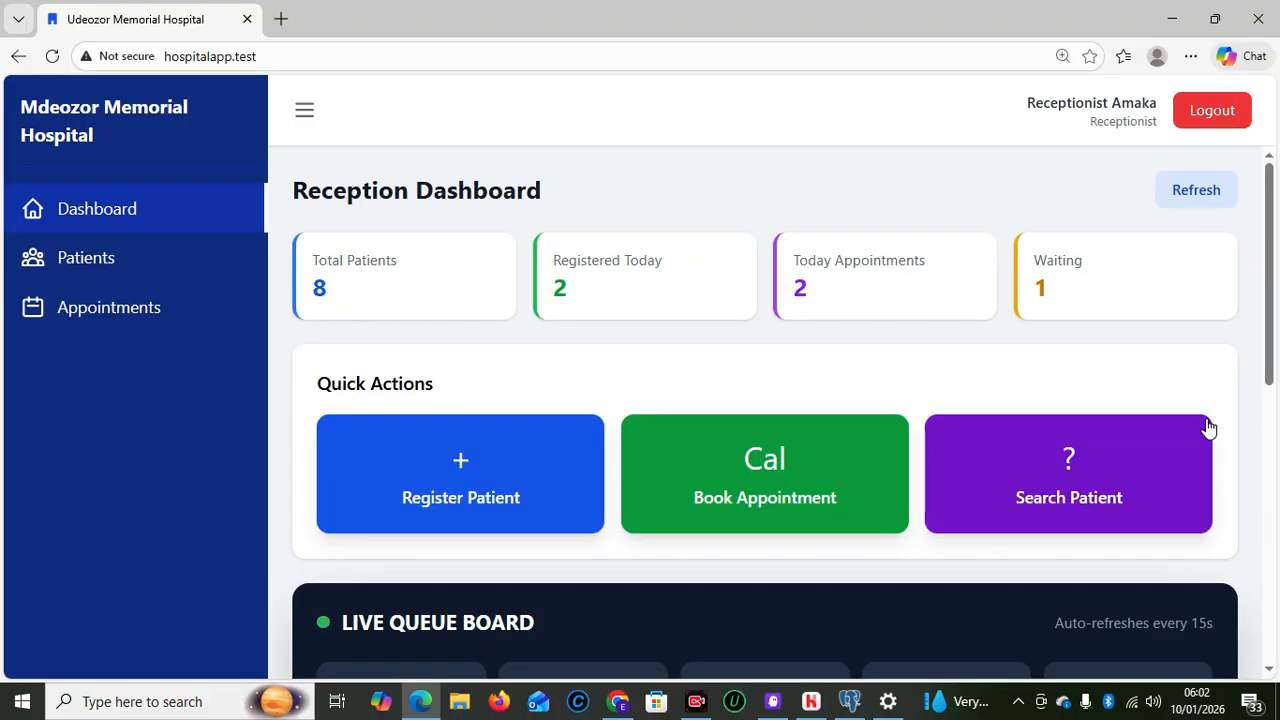
scroll(1270, 543, down, 1)
scroll(1270, 543, down, 5)
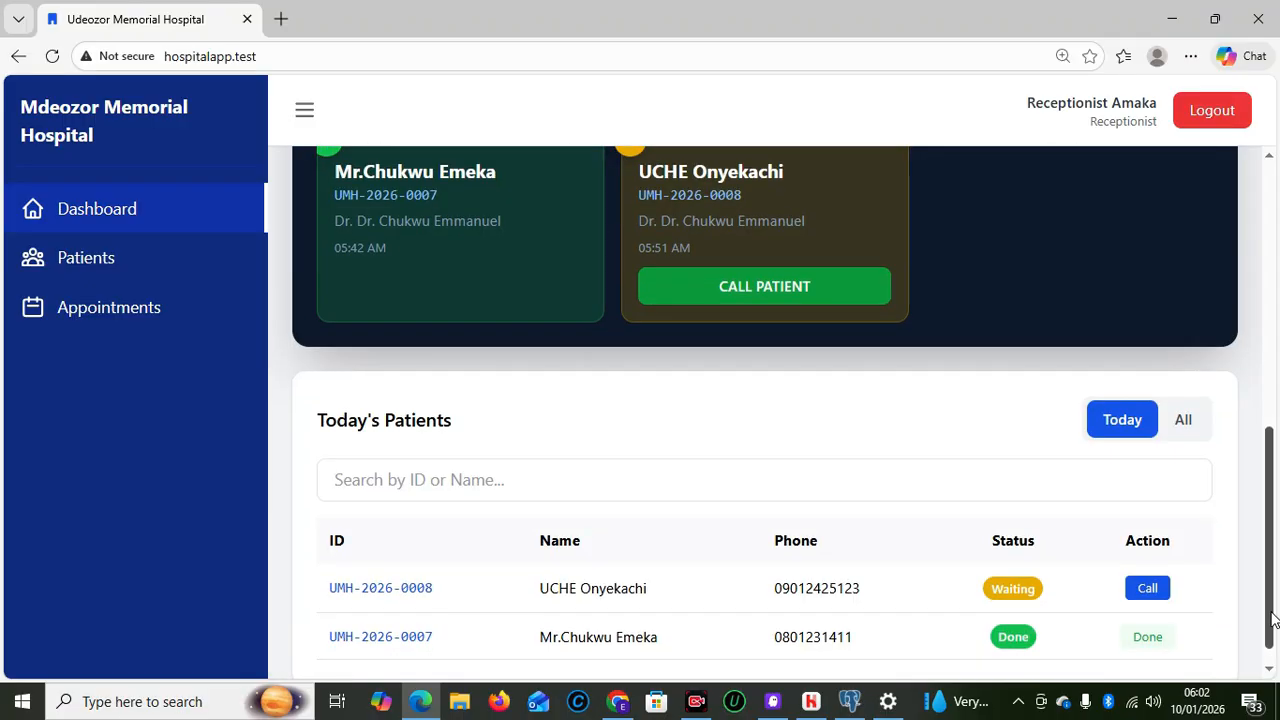
drag(1272, 613, 1270, 642)
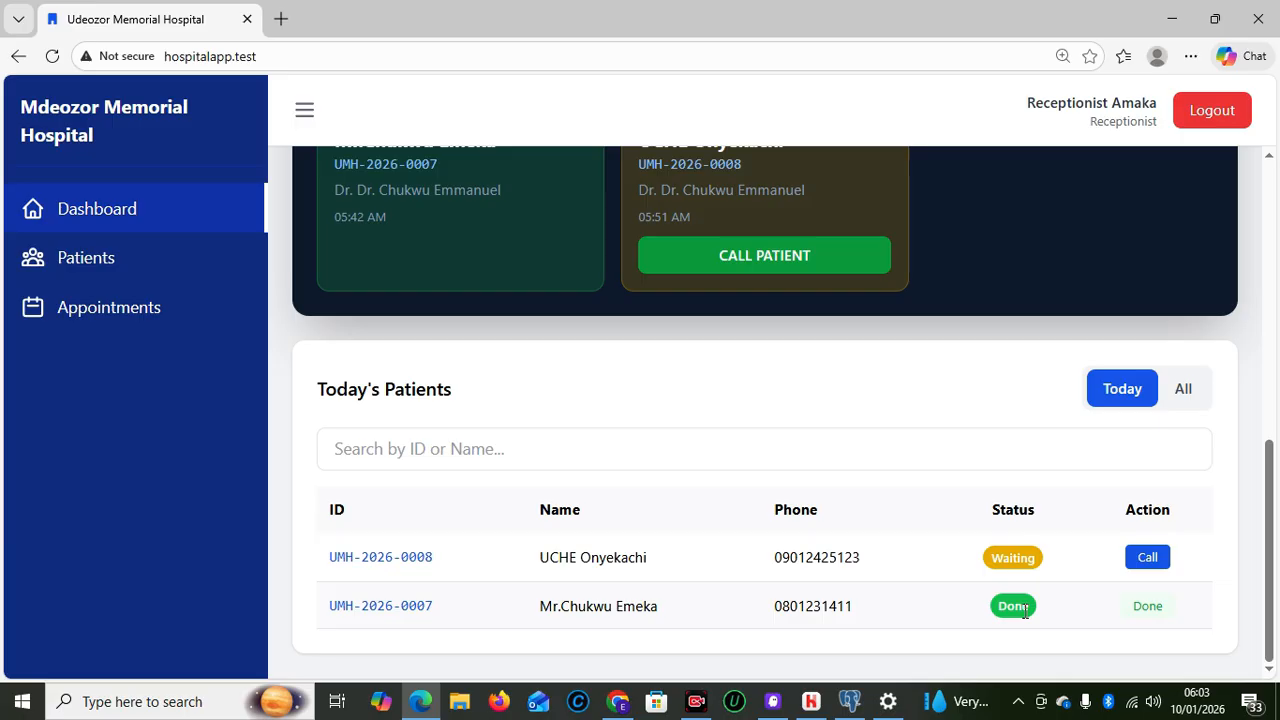
drag(1275, 568, 1272, 620)
drag(1270, 563, 1271, 302)
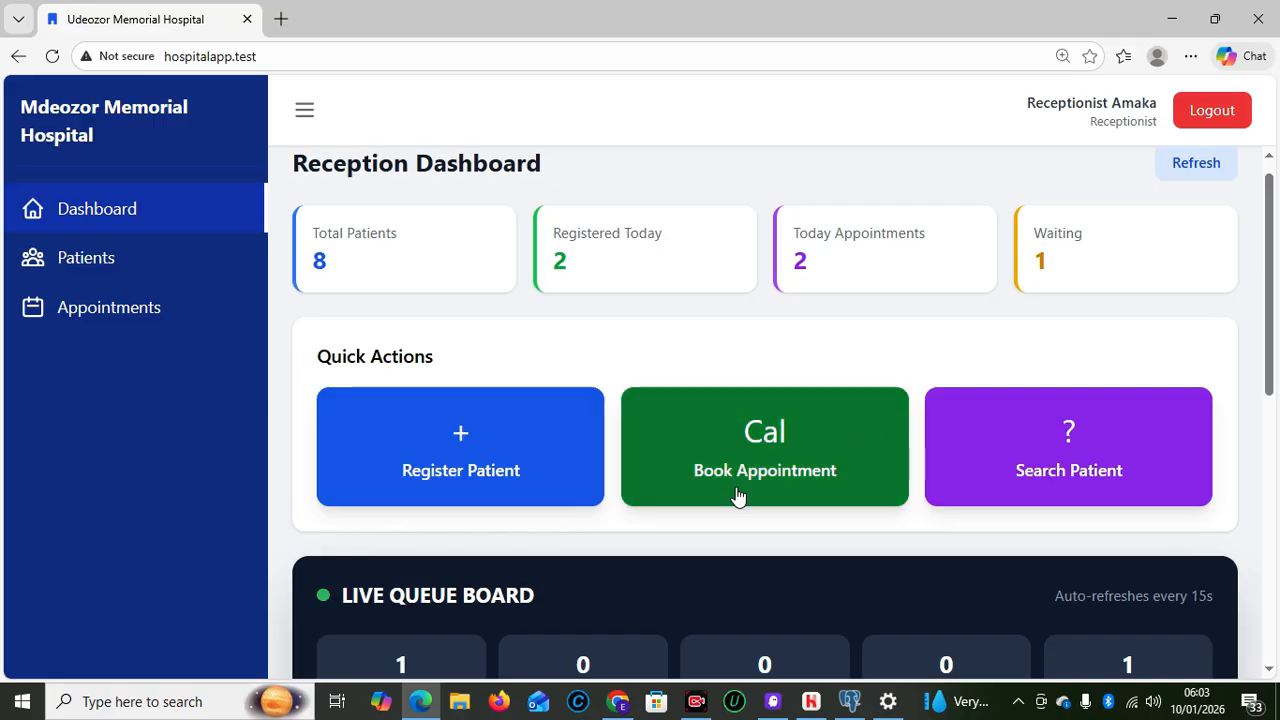
Log out of the doctor's account and sign in with the accountant's saved login
mouse_move(617, 701)
click(600, 622)
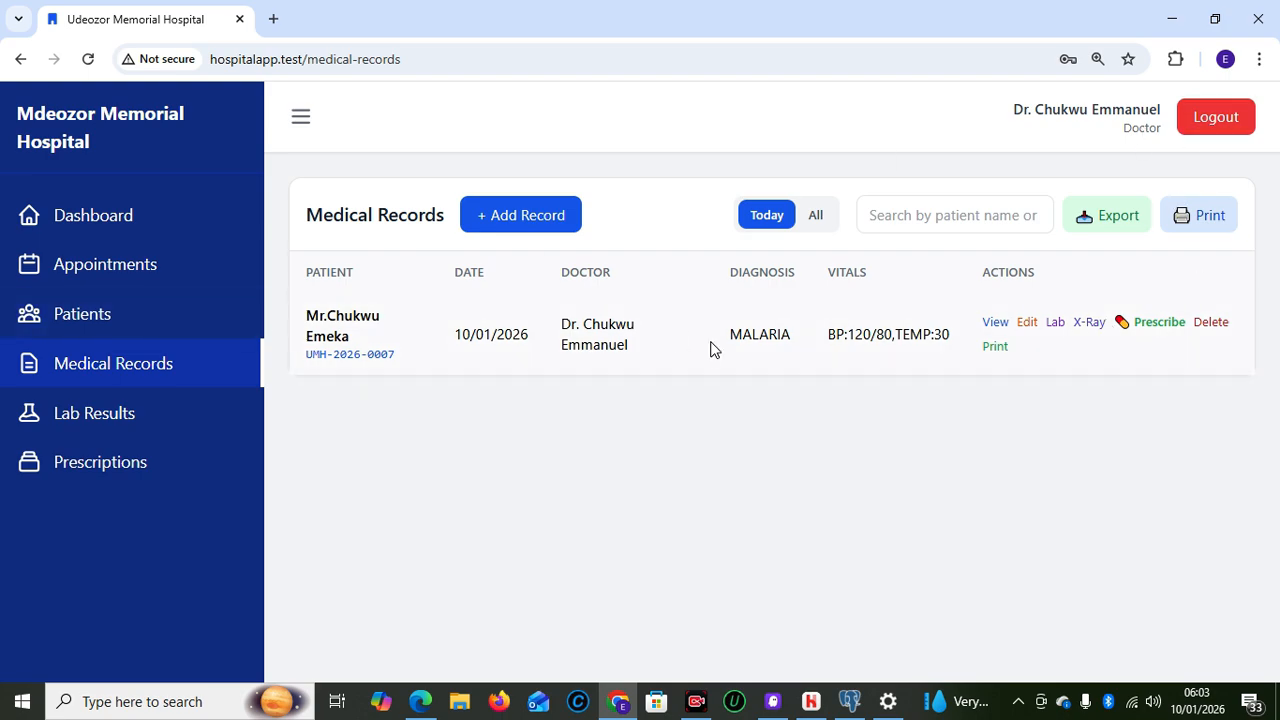
click(1212, 120)
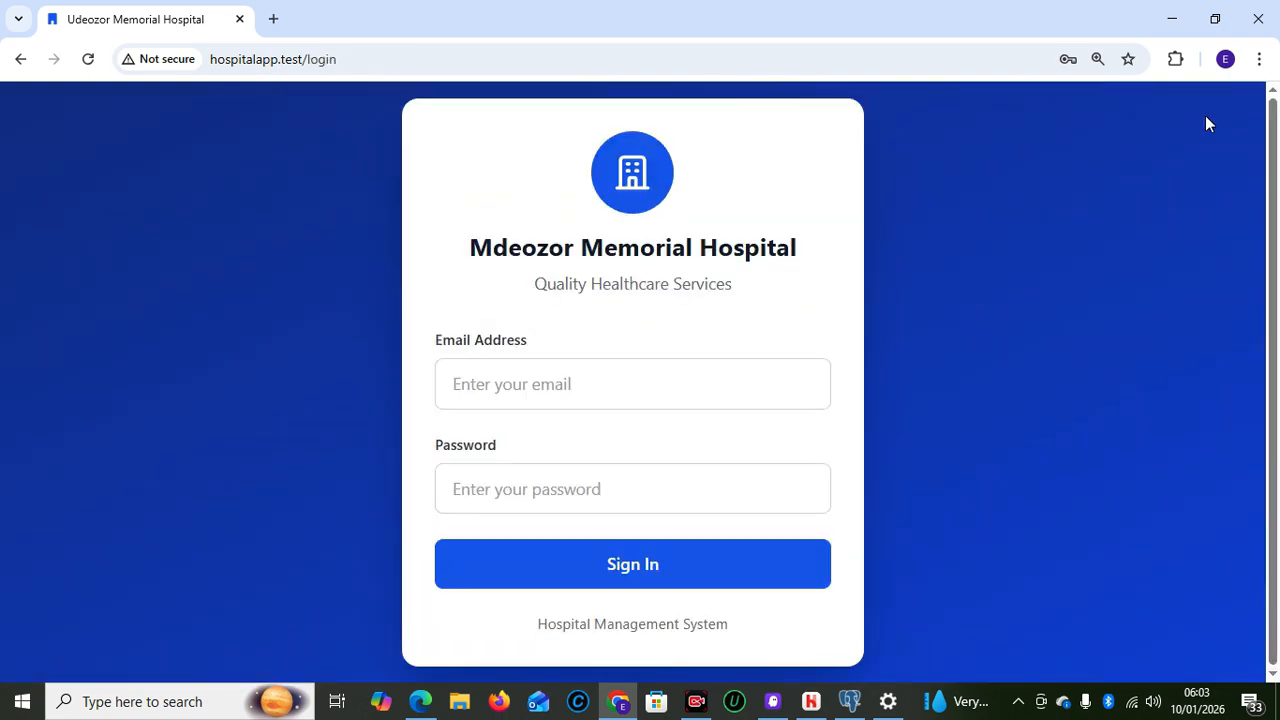
click(565, 379)
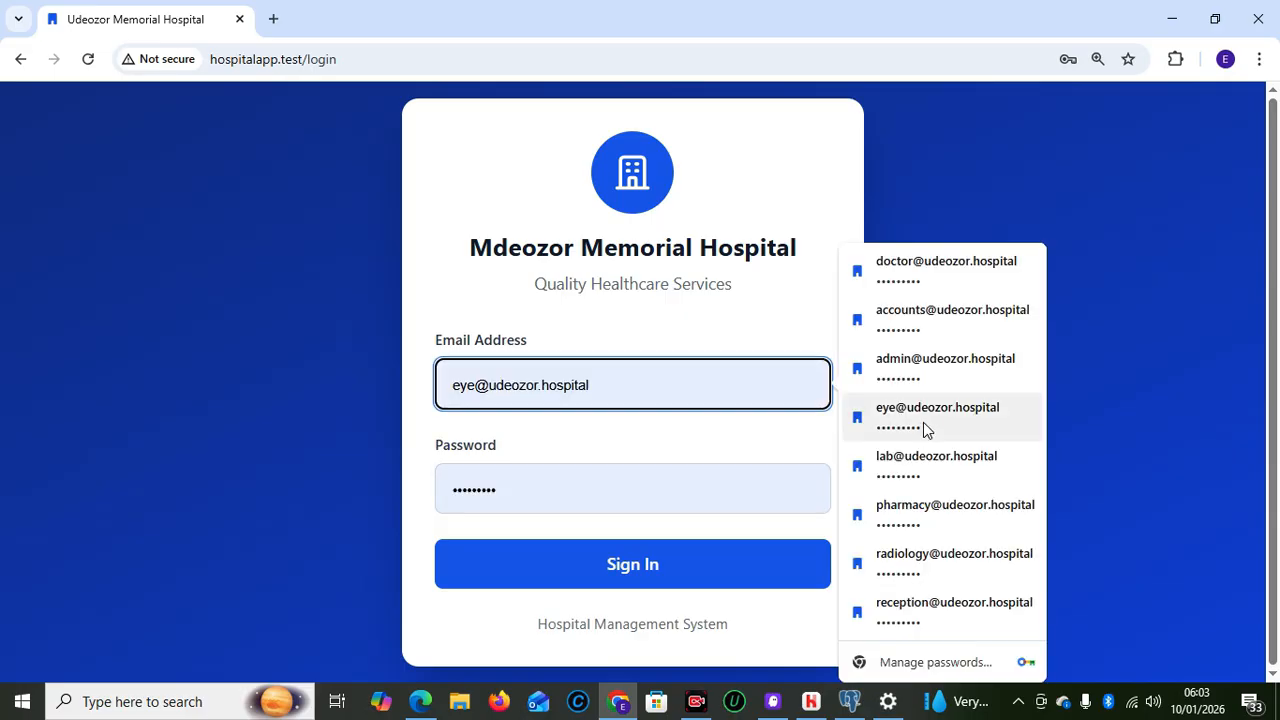
click(923, 335)
click(619, 564)
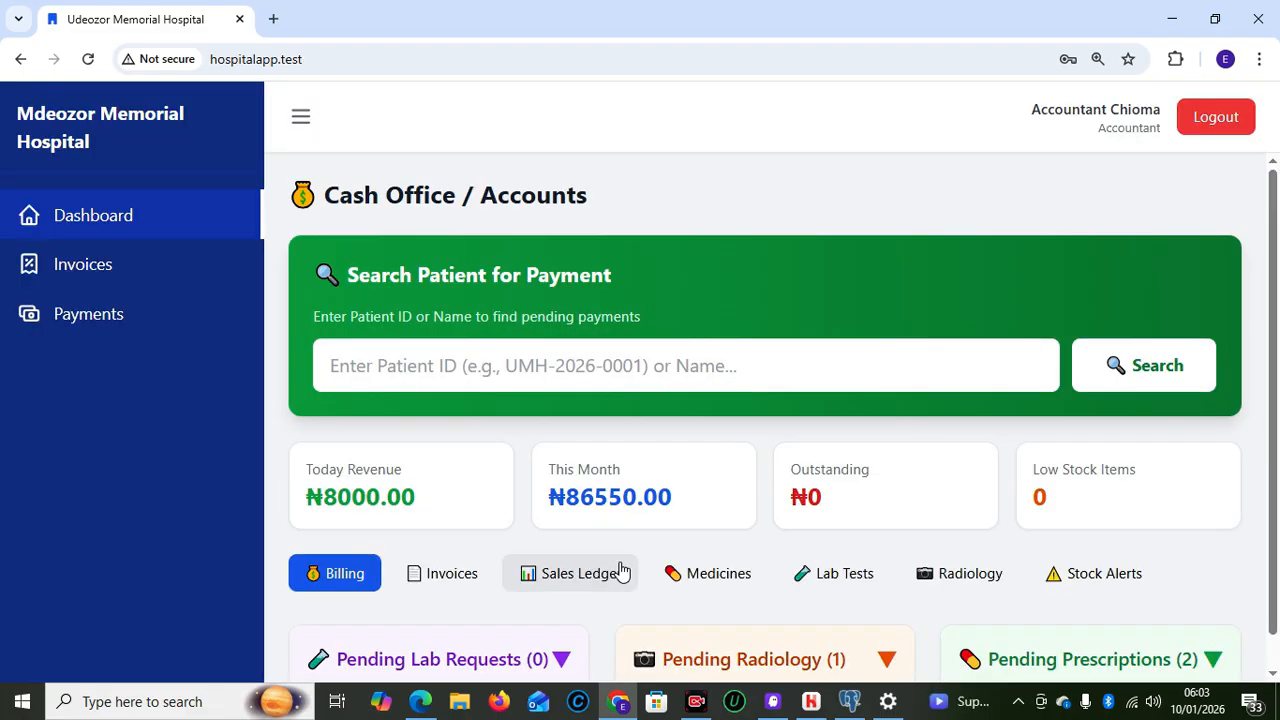
Paste the patient's ID into the Cash Office payment search box
drag(1274, 371, 1275, 465)
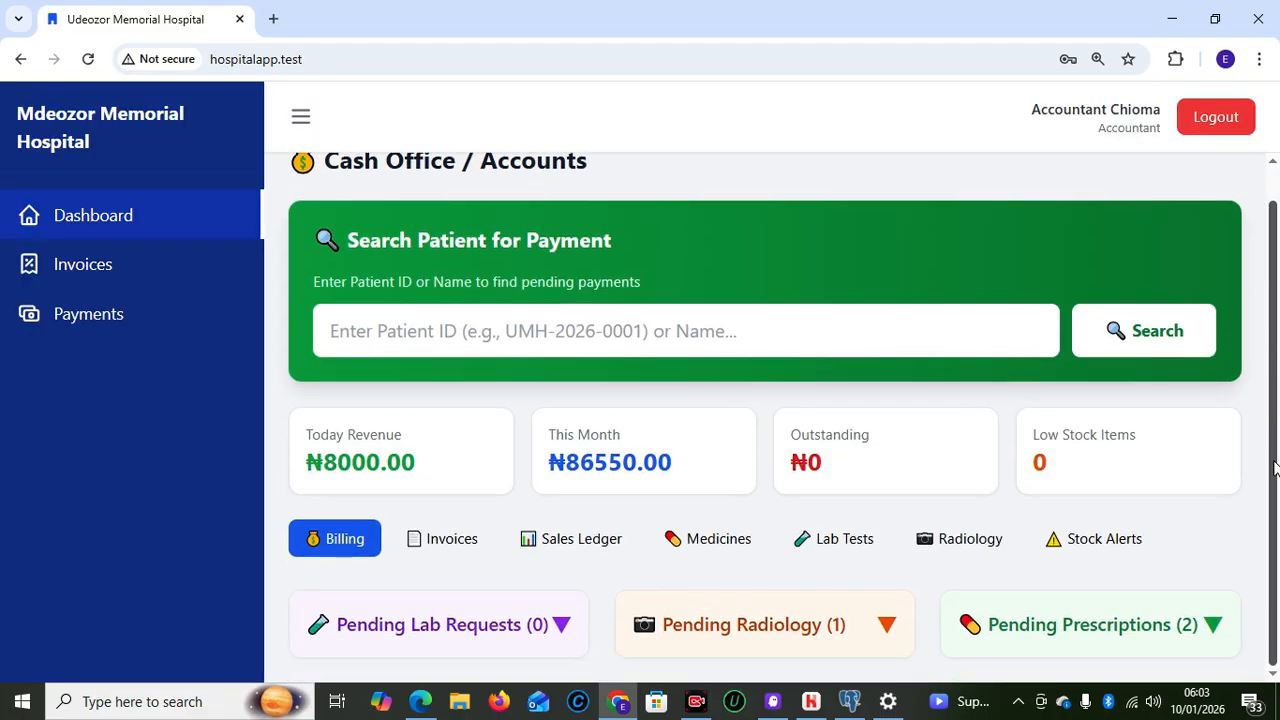
click(614, 326)
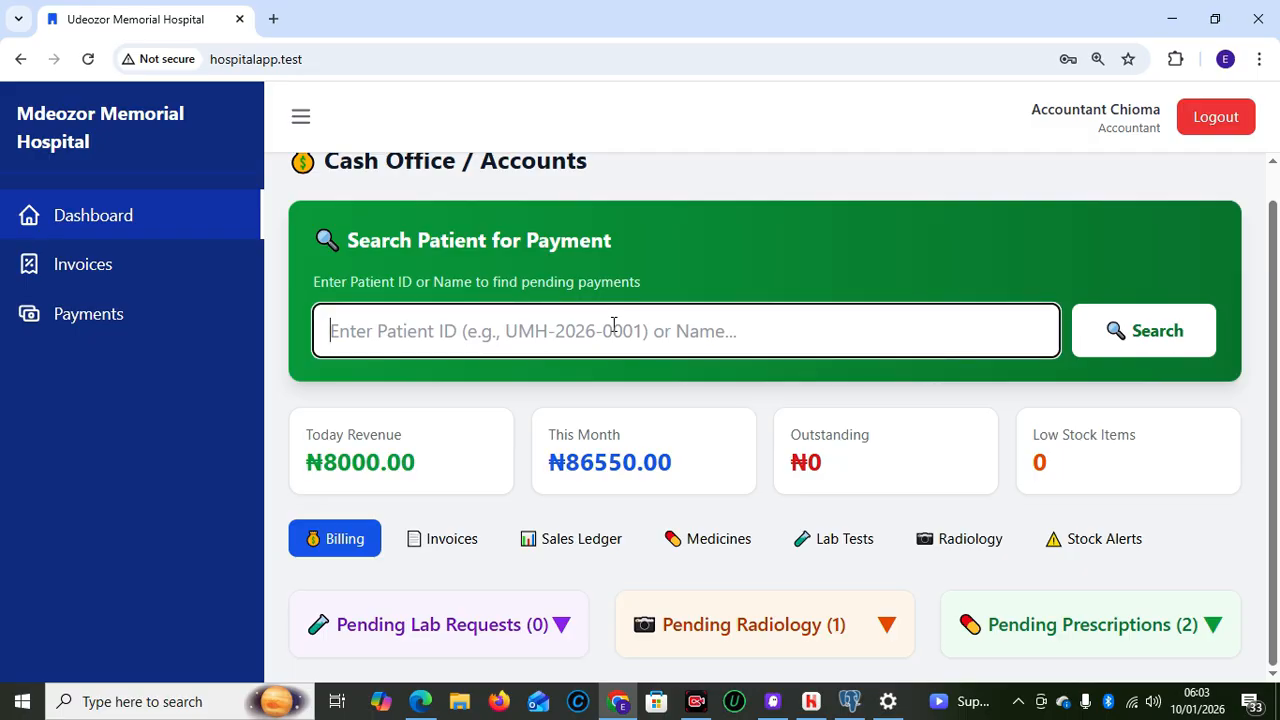
text(UMH-2026-0007)
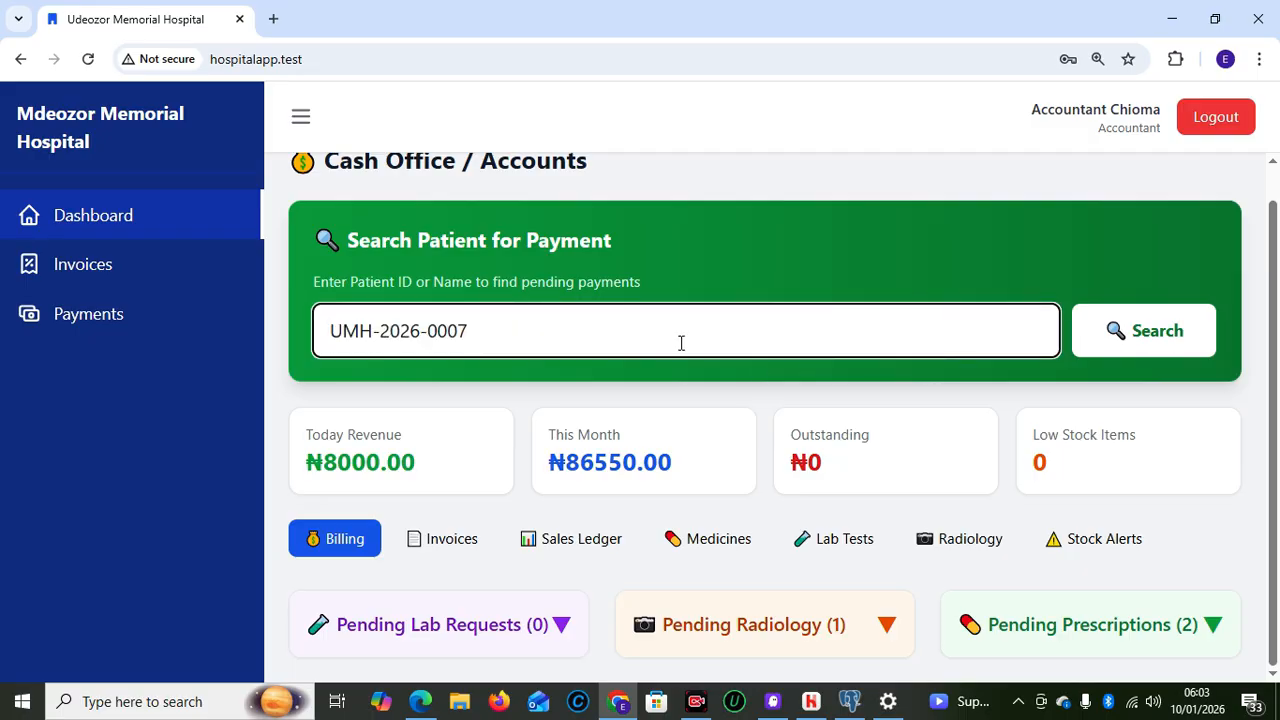
Look up the patient's pending payments and review the prescription billing before backing out
click(1142, 340)
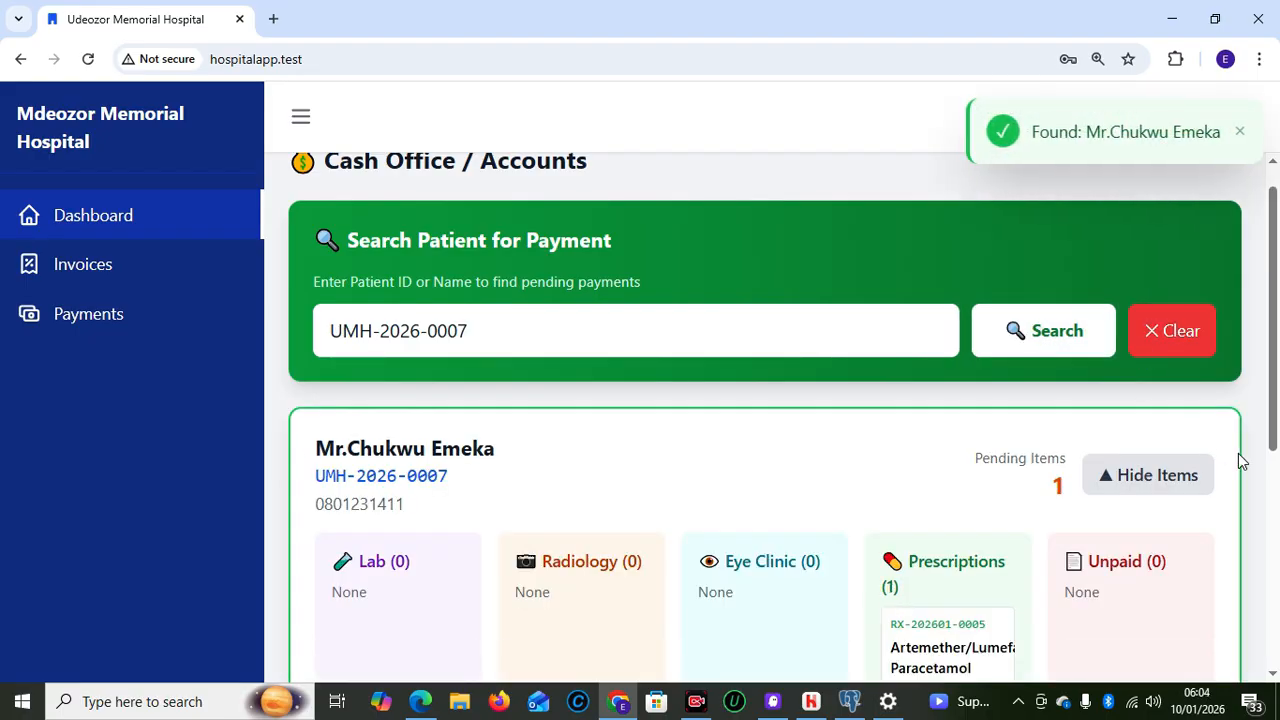
scroll(1275, 430, down, 2)
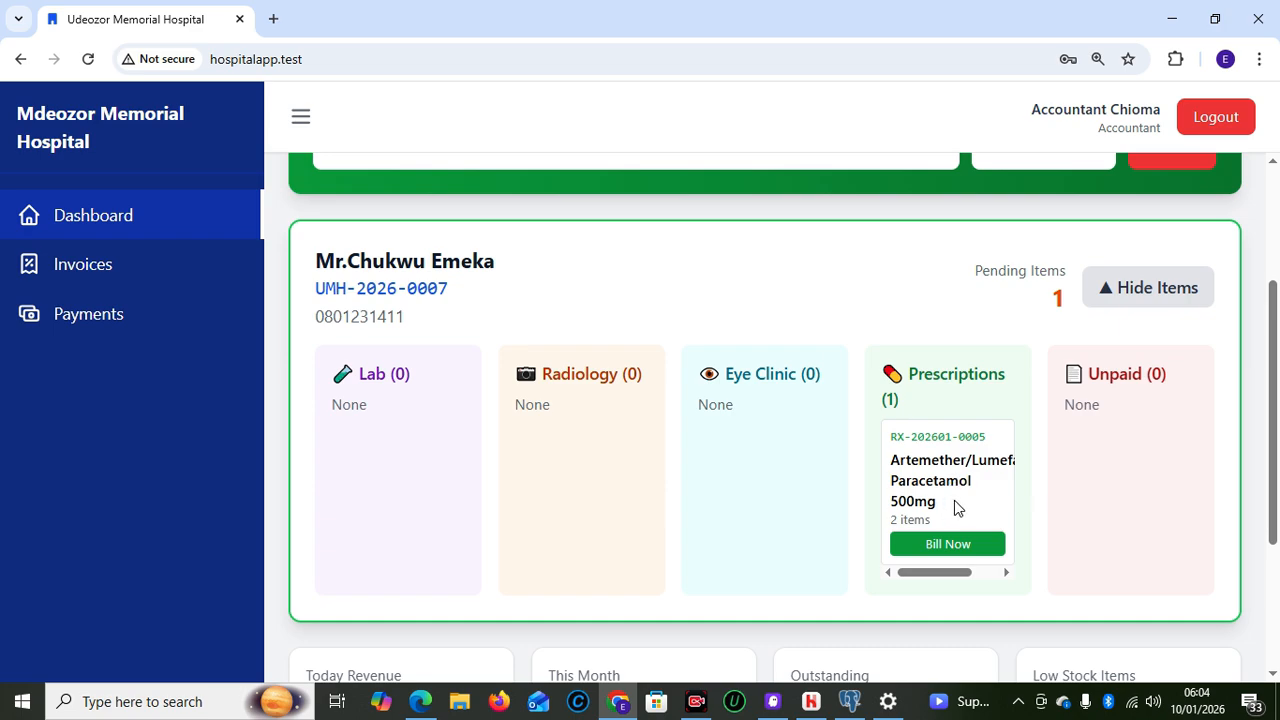
click(914, 545)
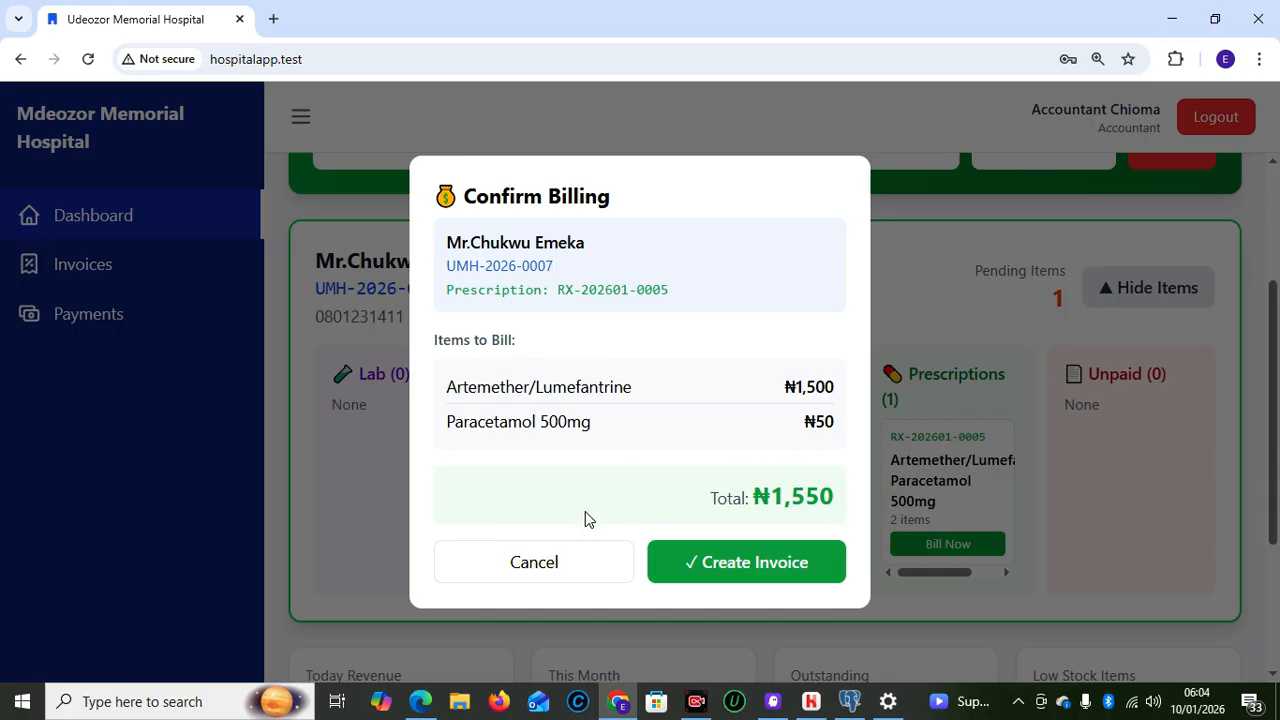
click(545, 562)
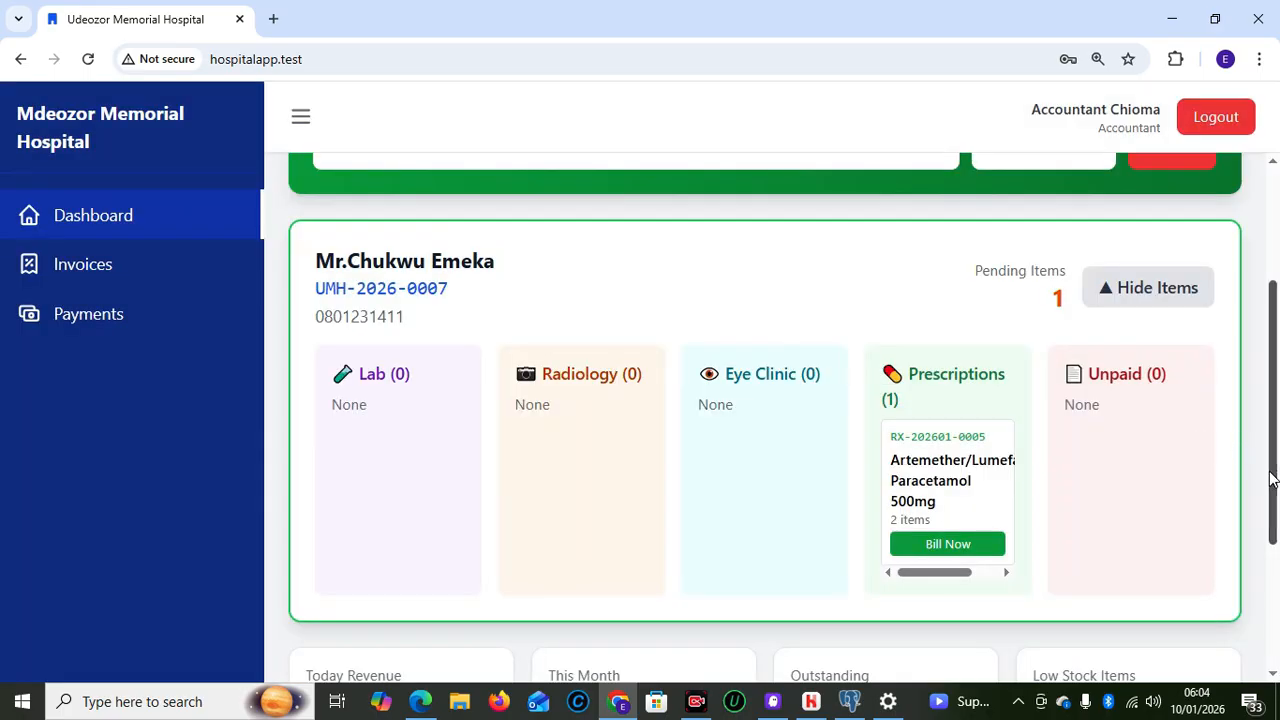
scroll(1268, 420, up, 2)
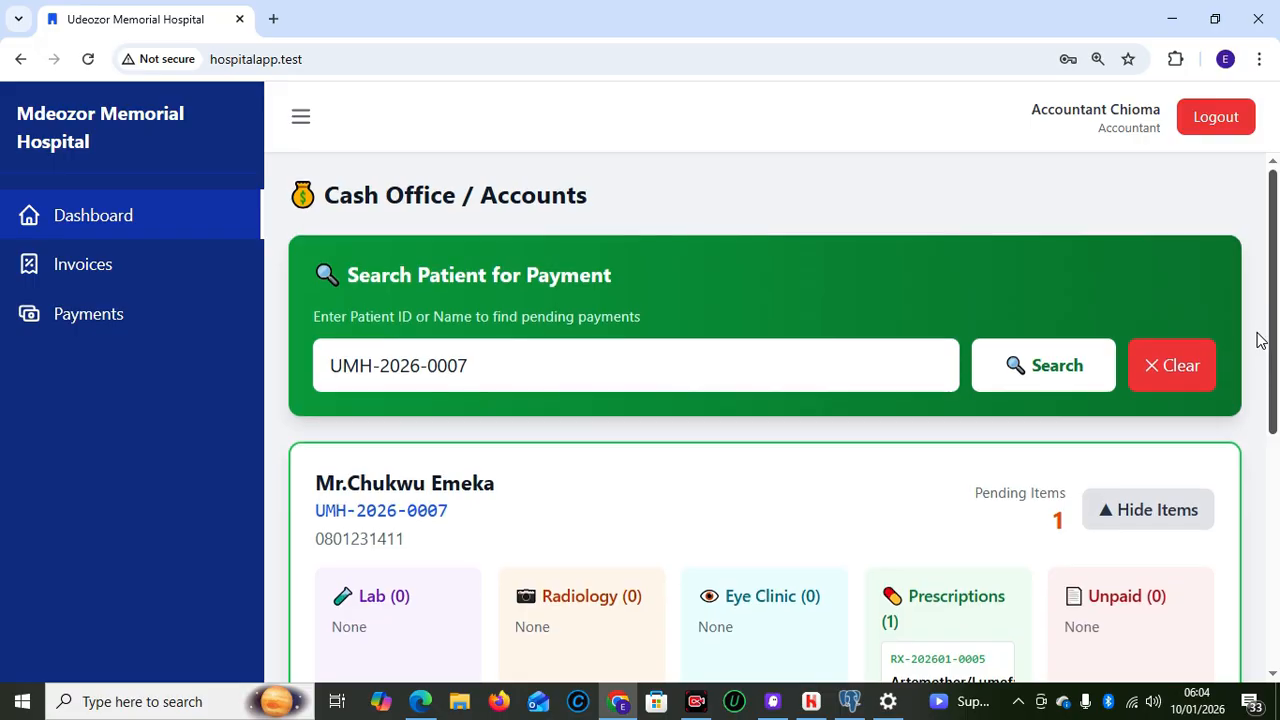
scroll(1258, 400, down, 1)
scroll(1260, 380, up, 1)
scroll(1268, 400, down, 3)
scroll(1272, 480, up, 1)
scroll(1275, 600, down, 3)
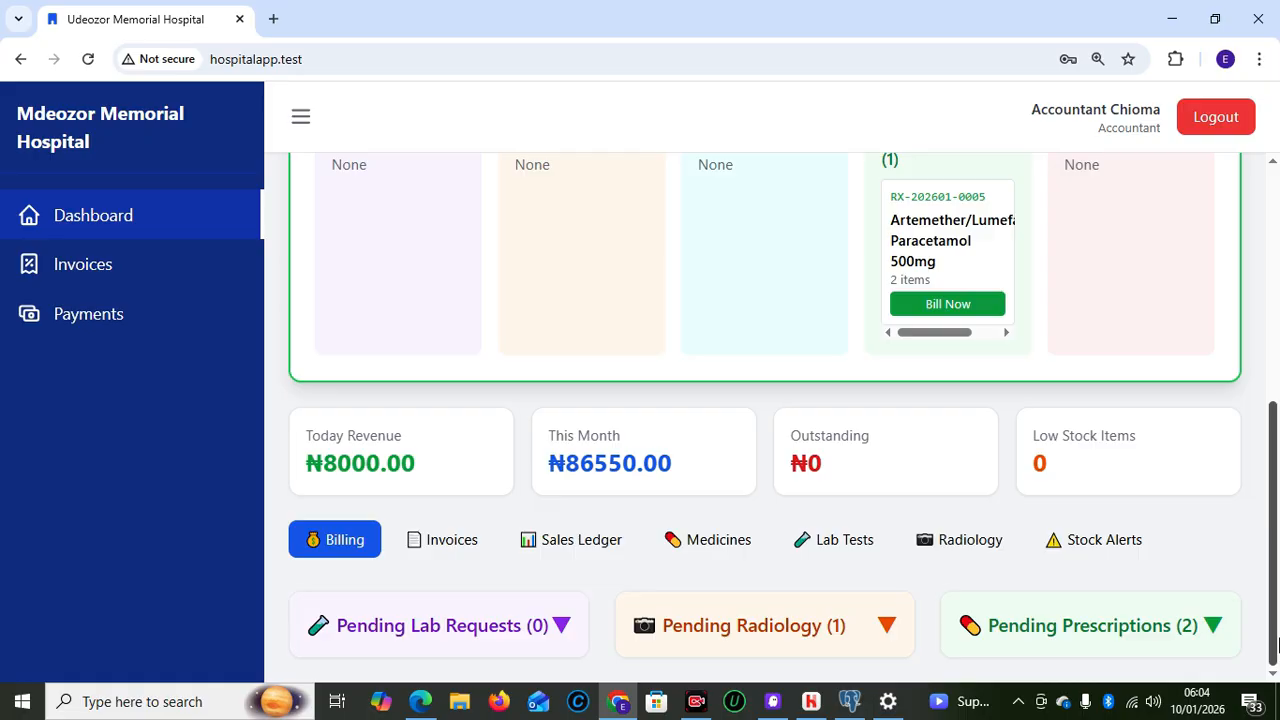
scroll(1275, 600, up, 1)
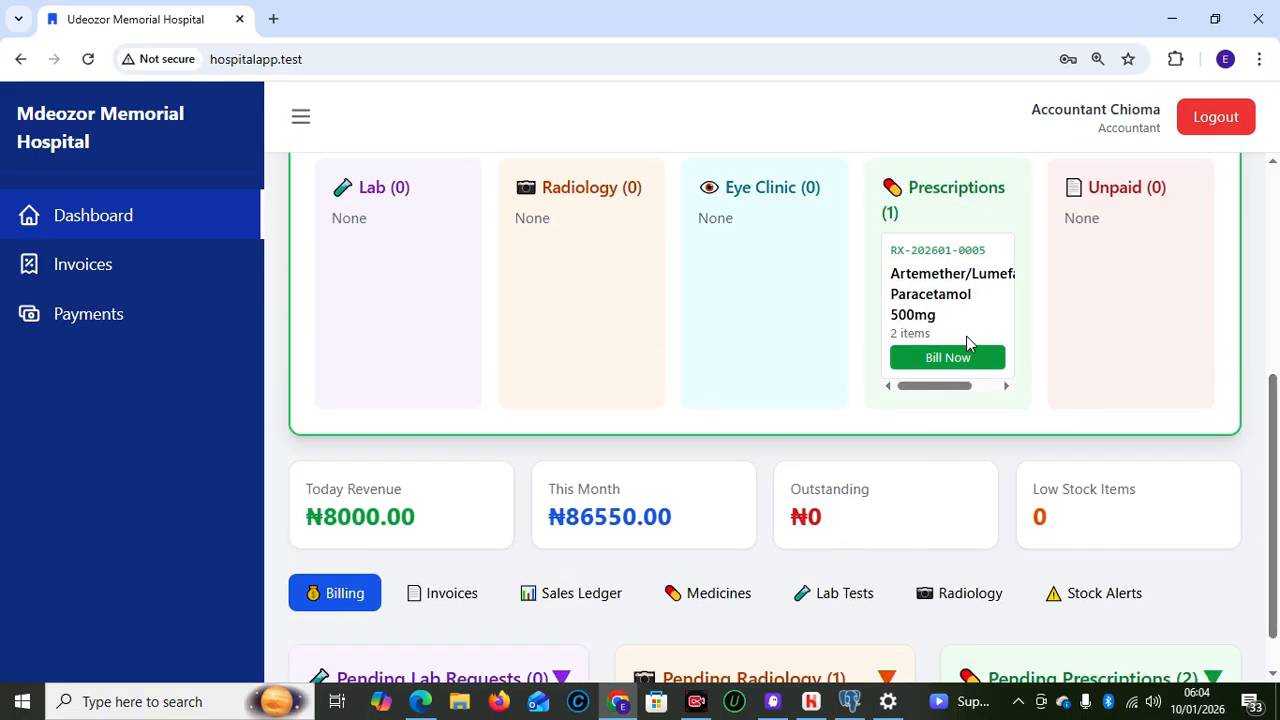
Create the ₦1,550 prescription invoice and record full cash payment
click(948, 358)
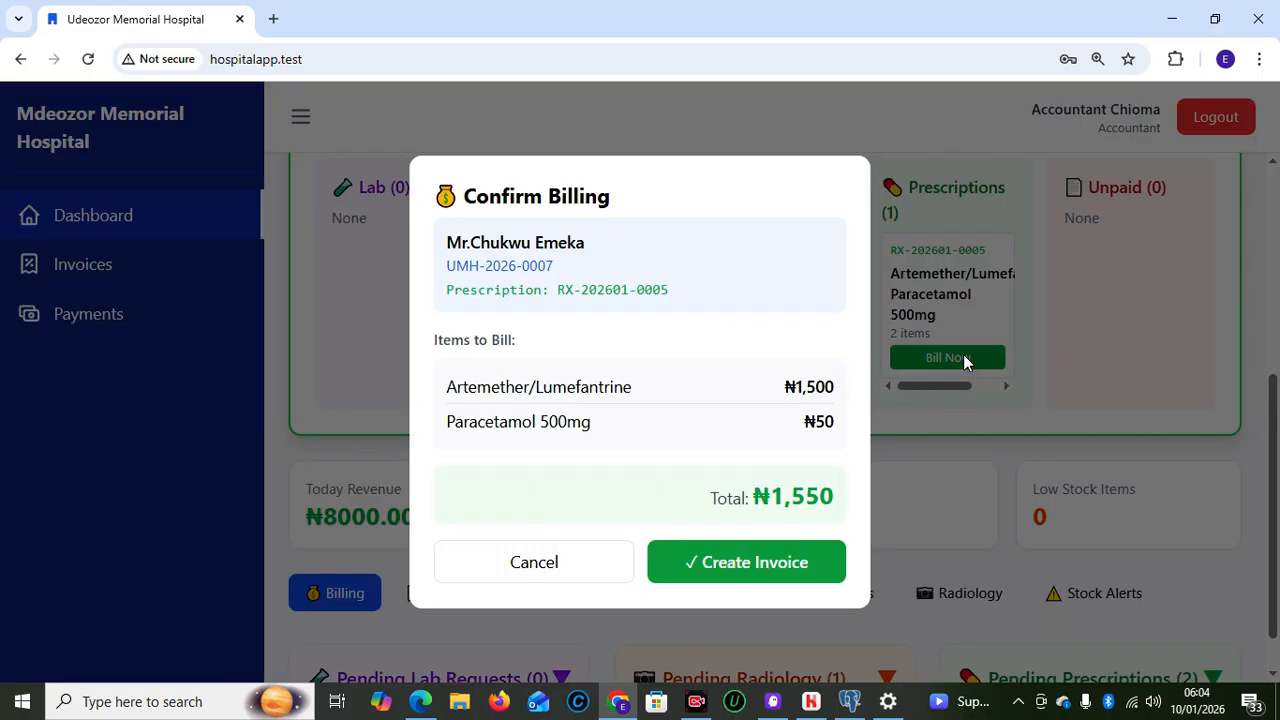
click(752, 563)
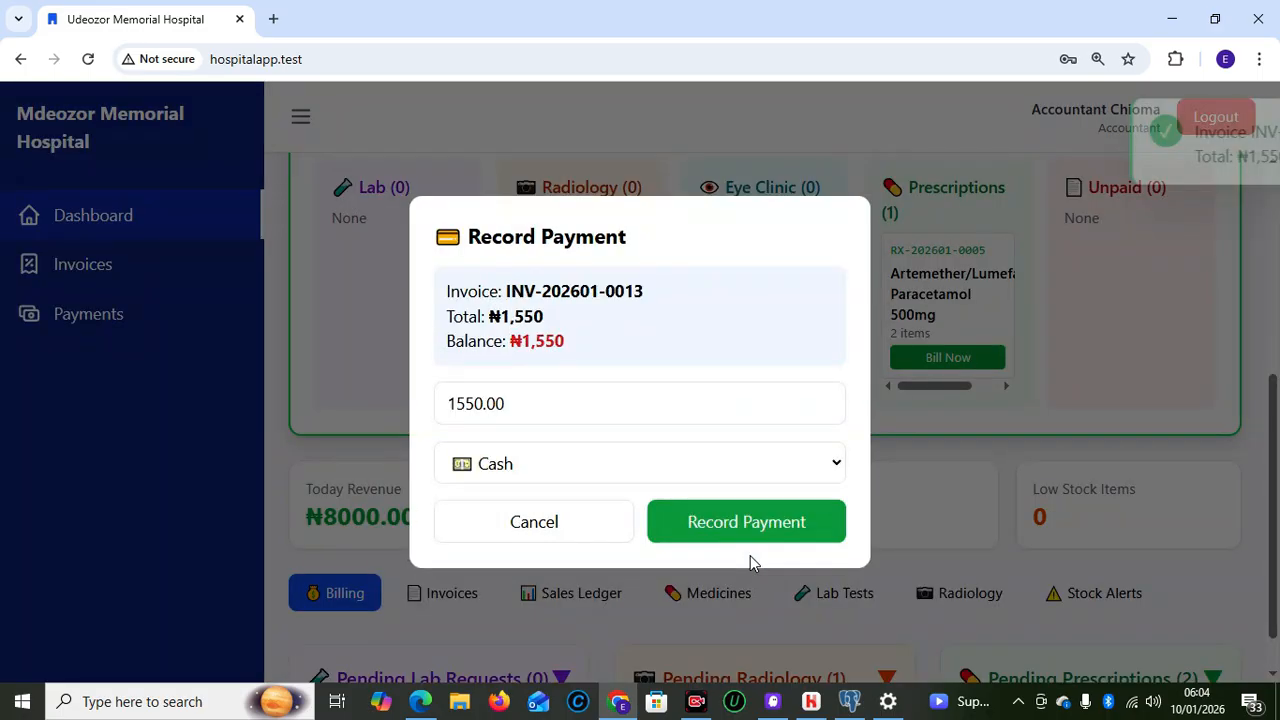
click(701, 528)
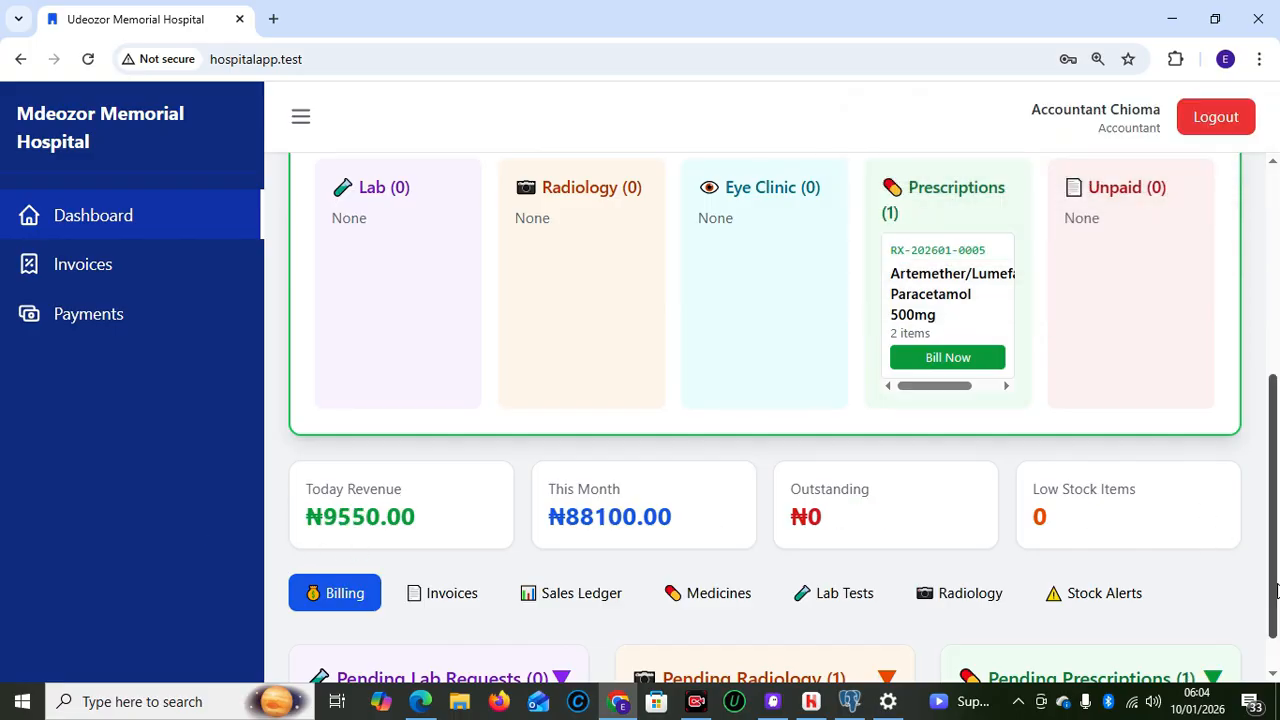
scroll(1276, 630, down, 1)
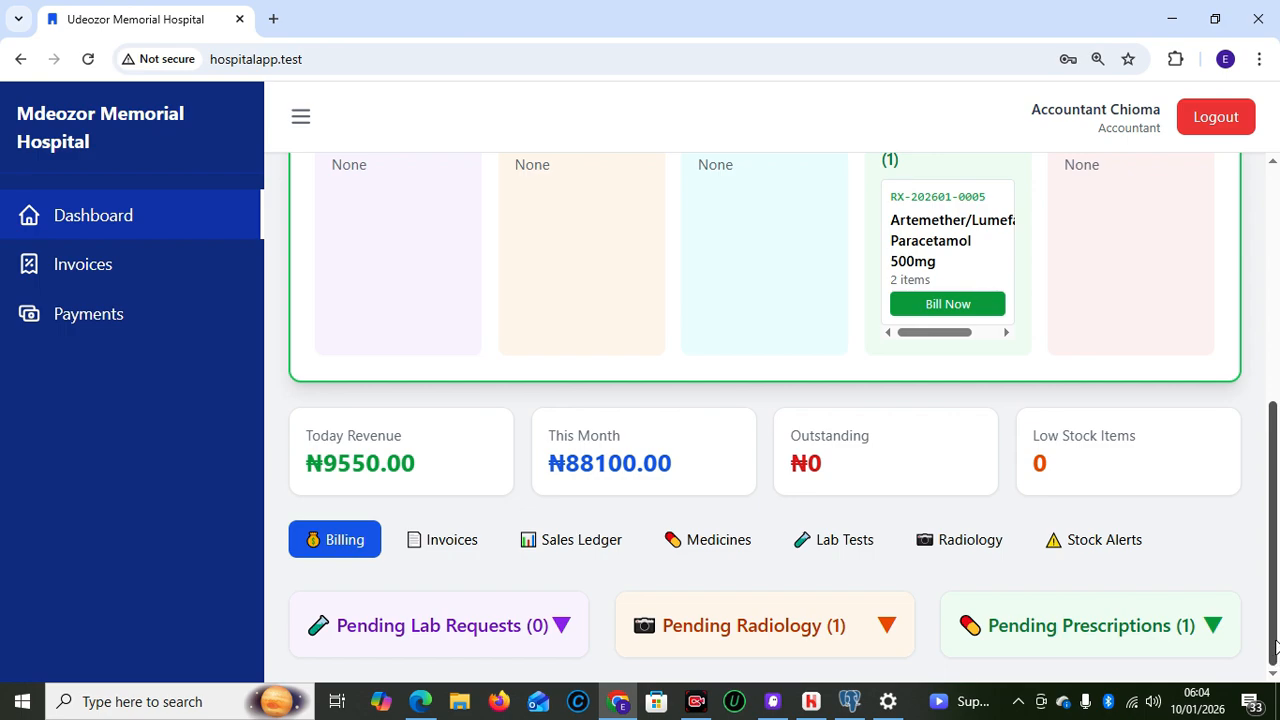
drag(1275, 539, 1260, 225)
click(100, 270)
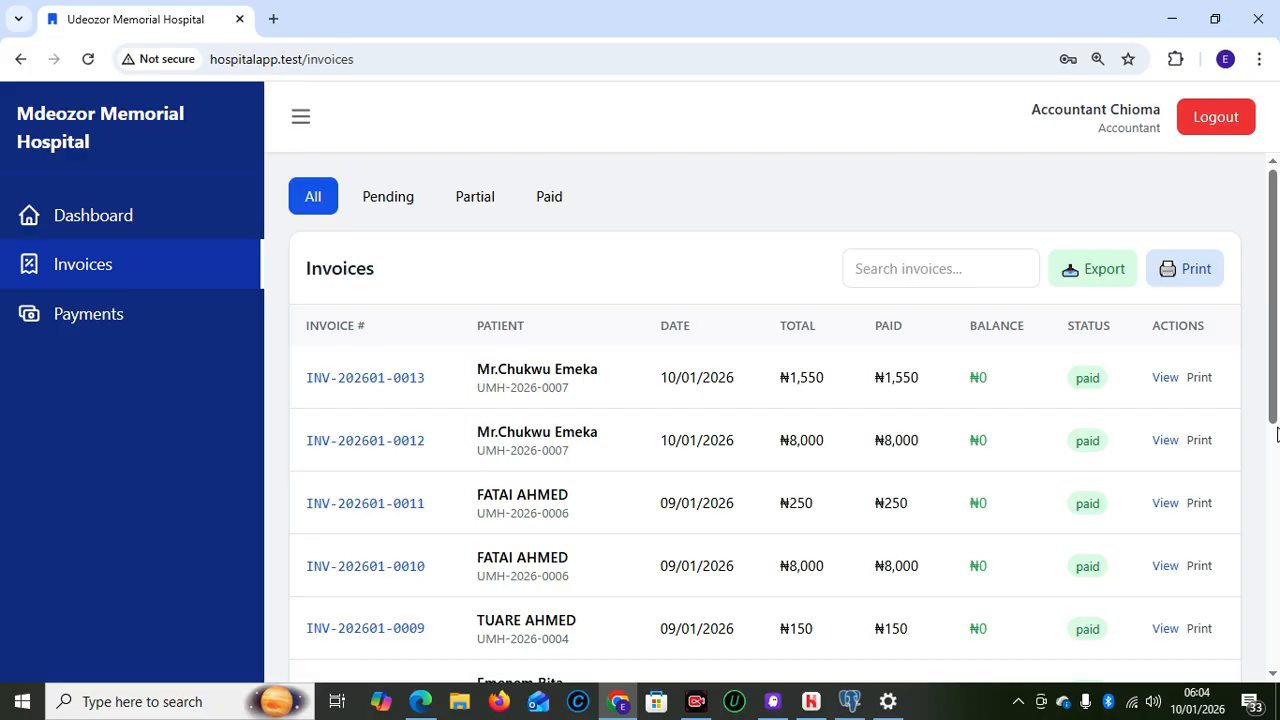
drag(1277, 432, 1265, 298)
click(138, 325)
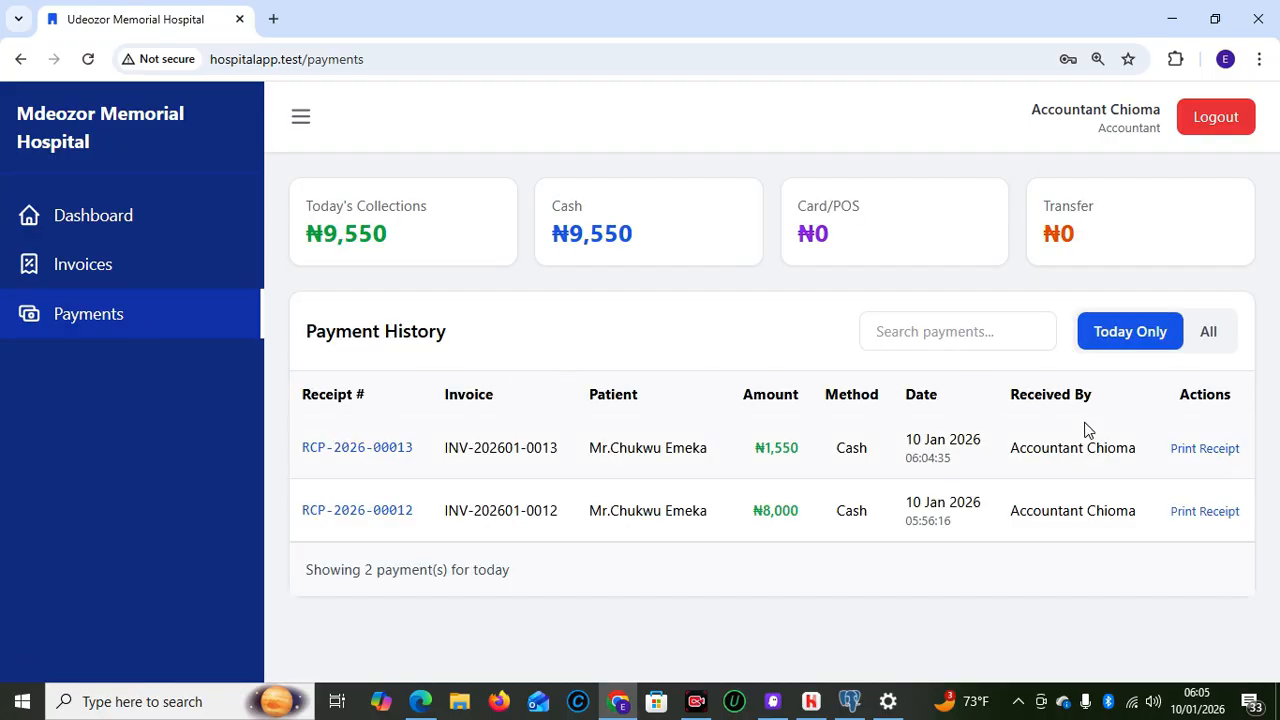
click(1205, 332)
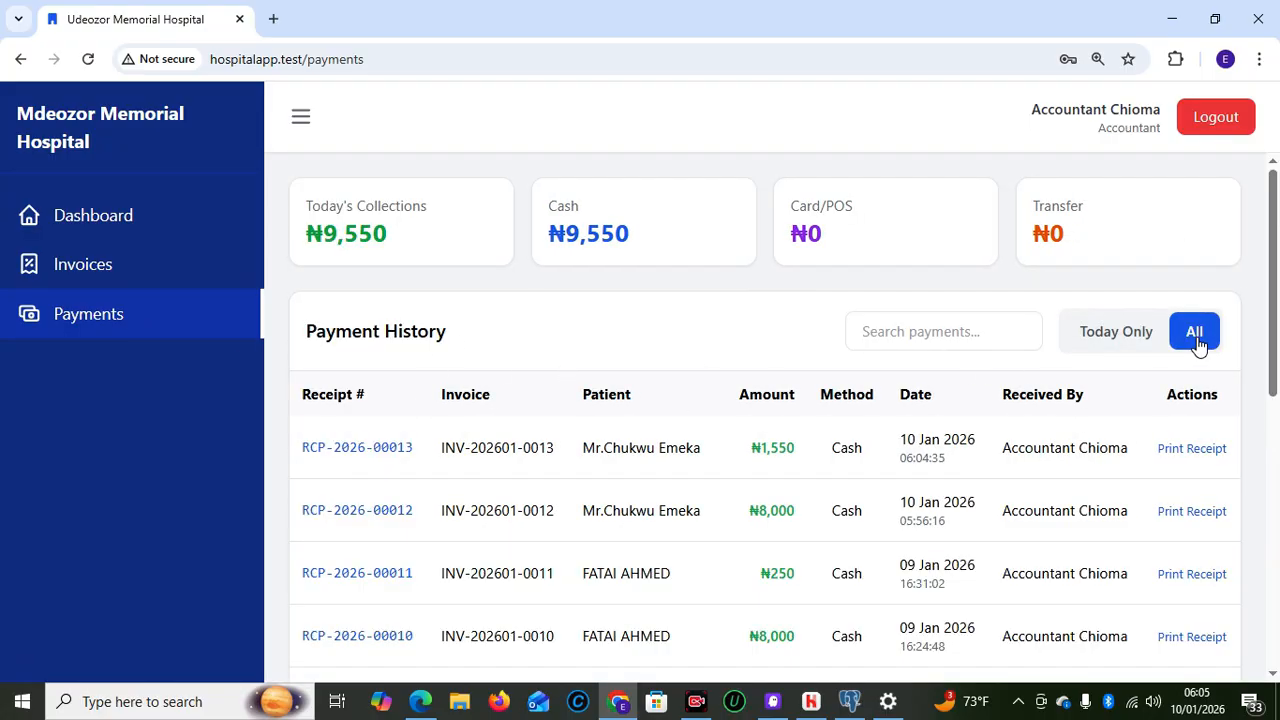
click(1105, 340)
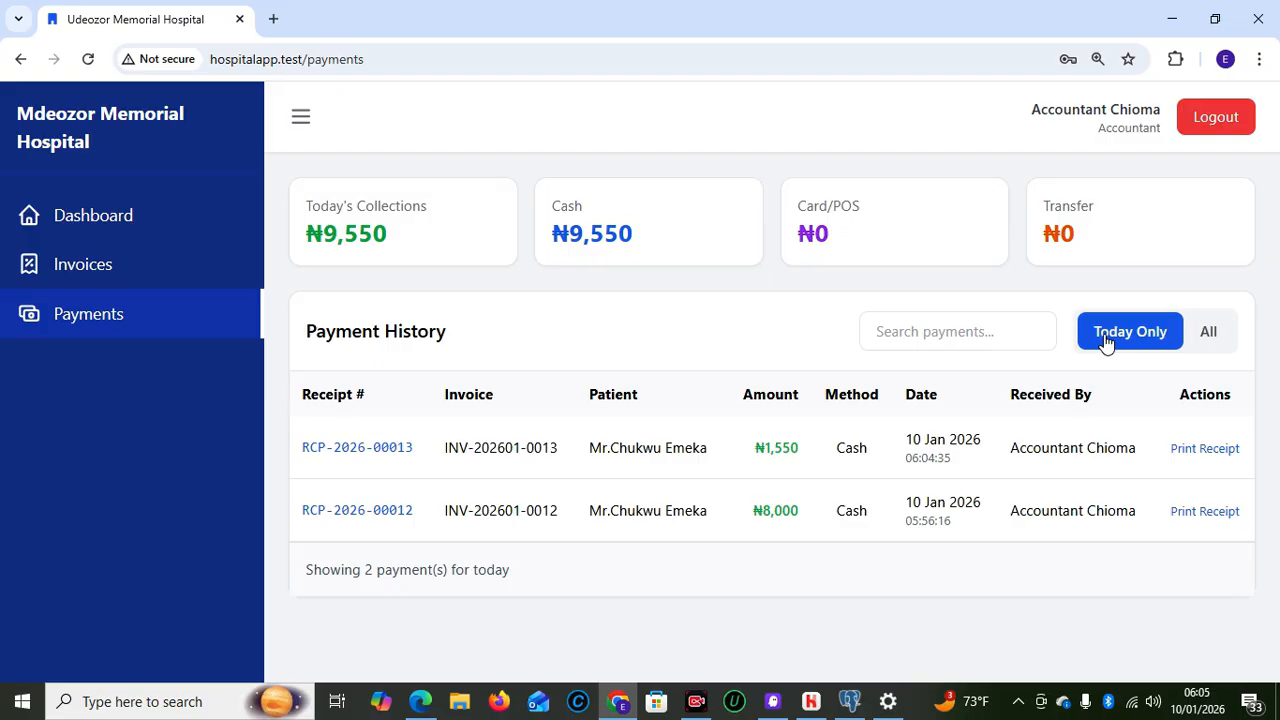
click(1200, 340)
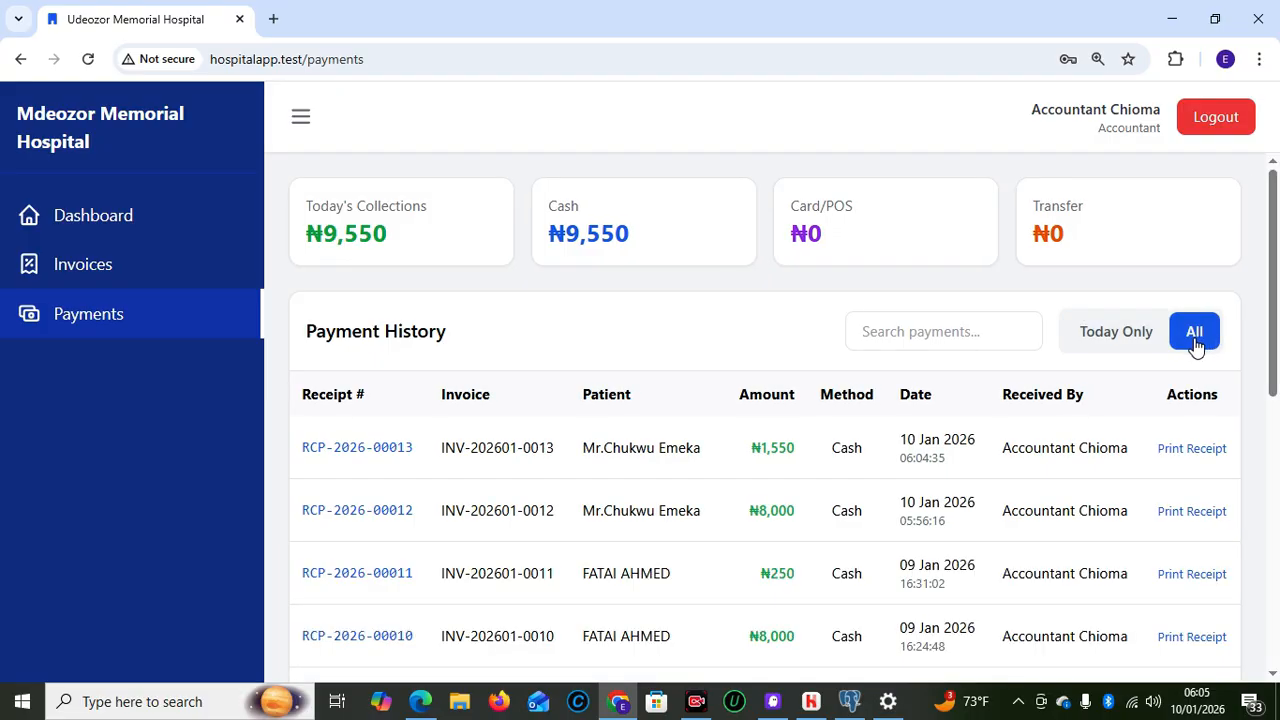
click(1101, 355)
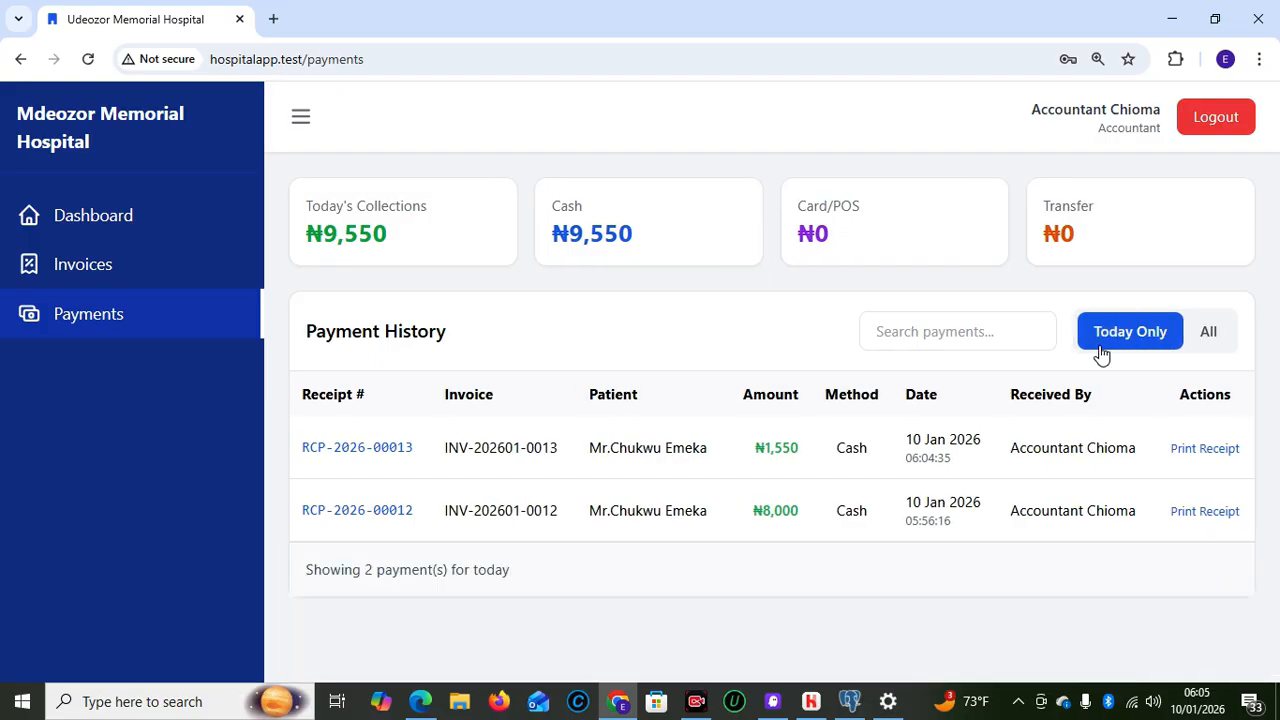
Return to the Cash Office dashboard and view today's invoices
click(88, 213)
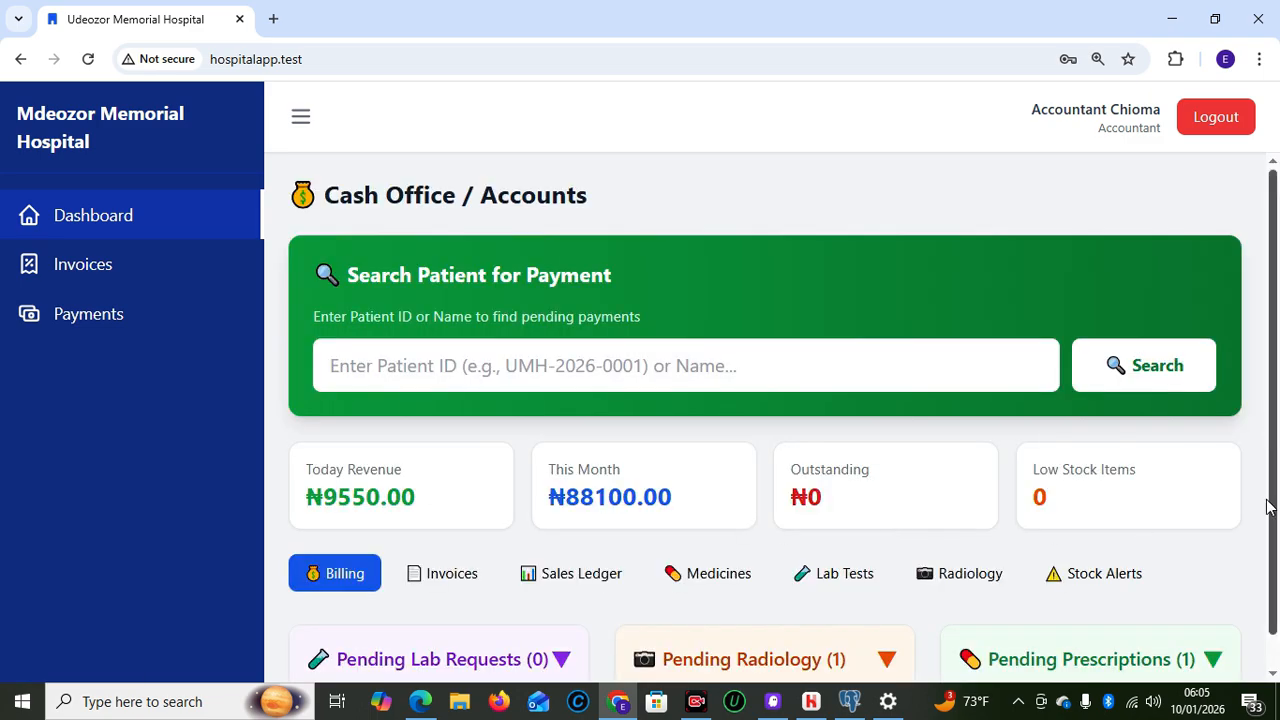
click(443, 566)
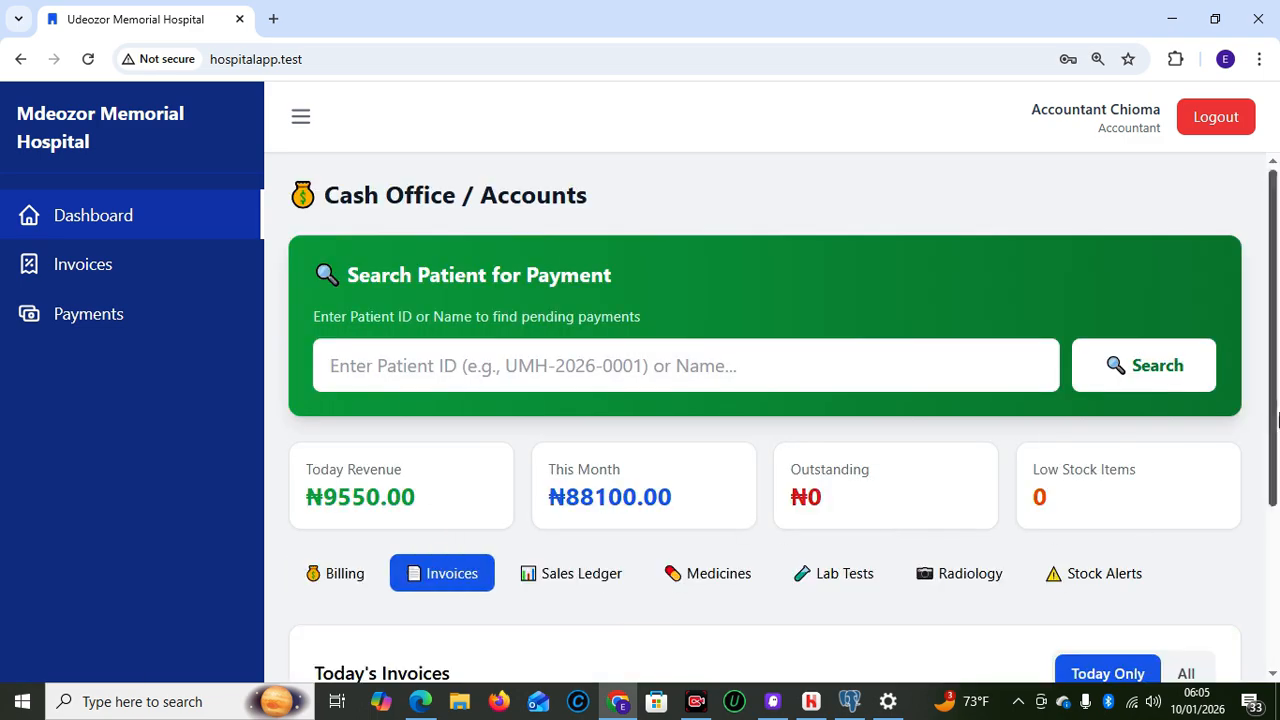
drag(1277, 410, 1277, 570)
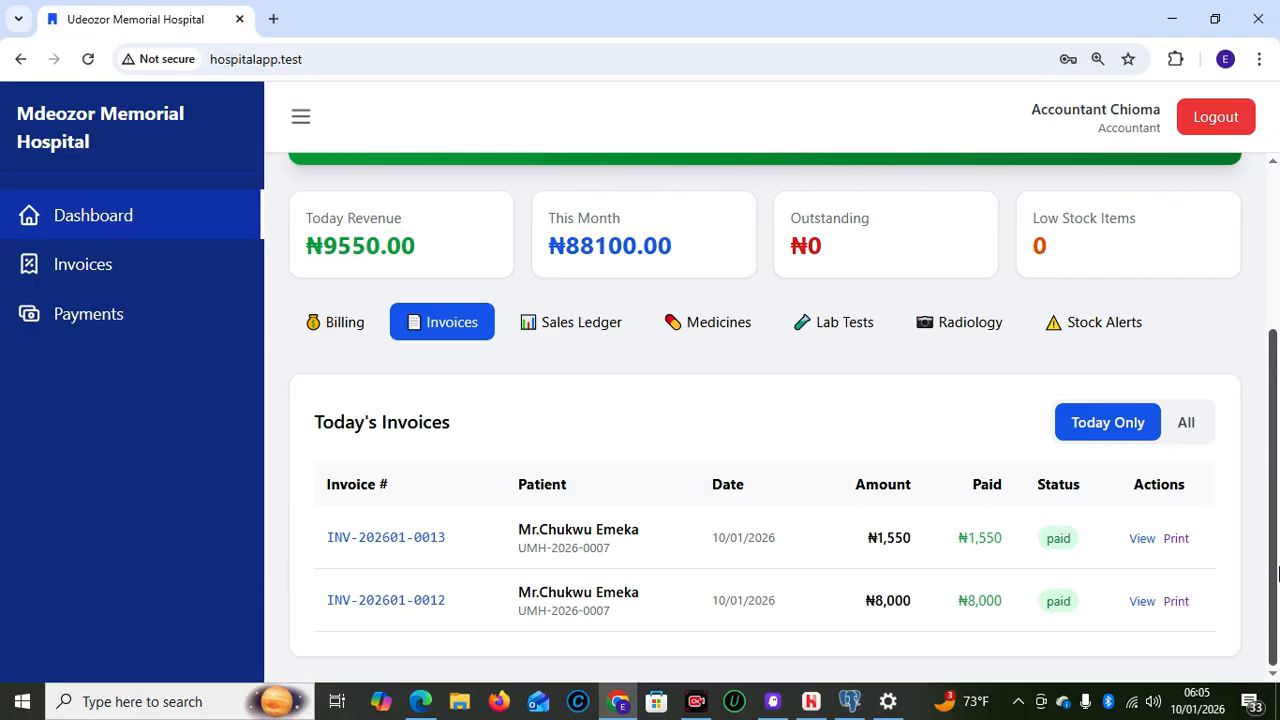
Generate the Daily sales report for 10/01/2026: ₦9,550 across 2 cash transactions
click(571, 334)
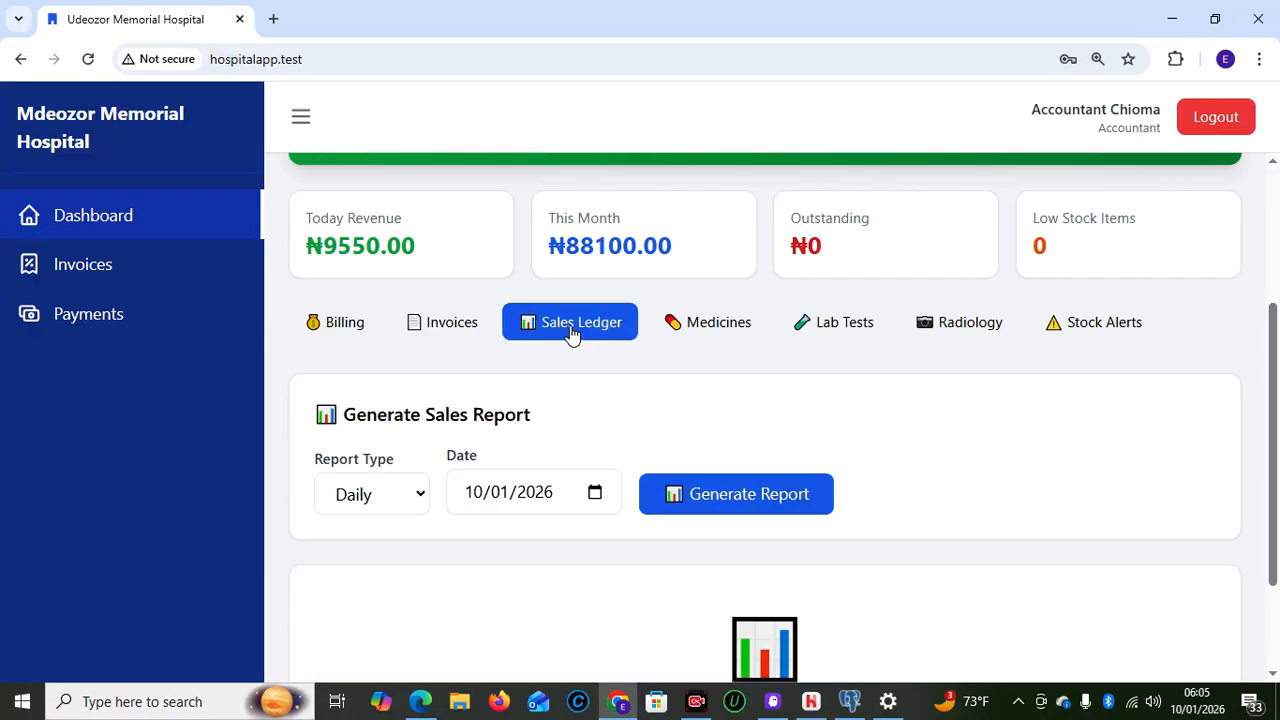
click(697, 512)
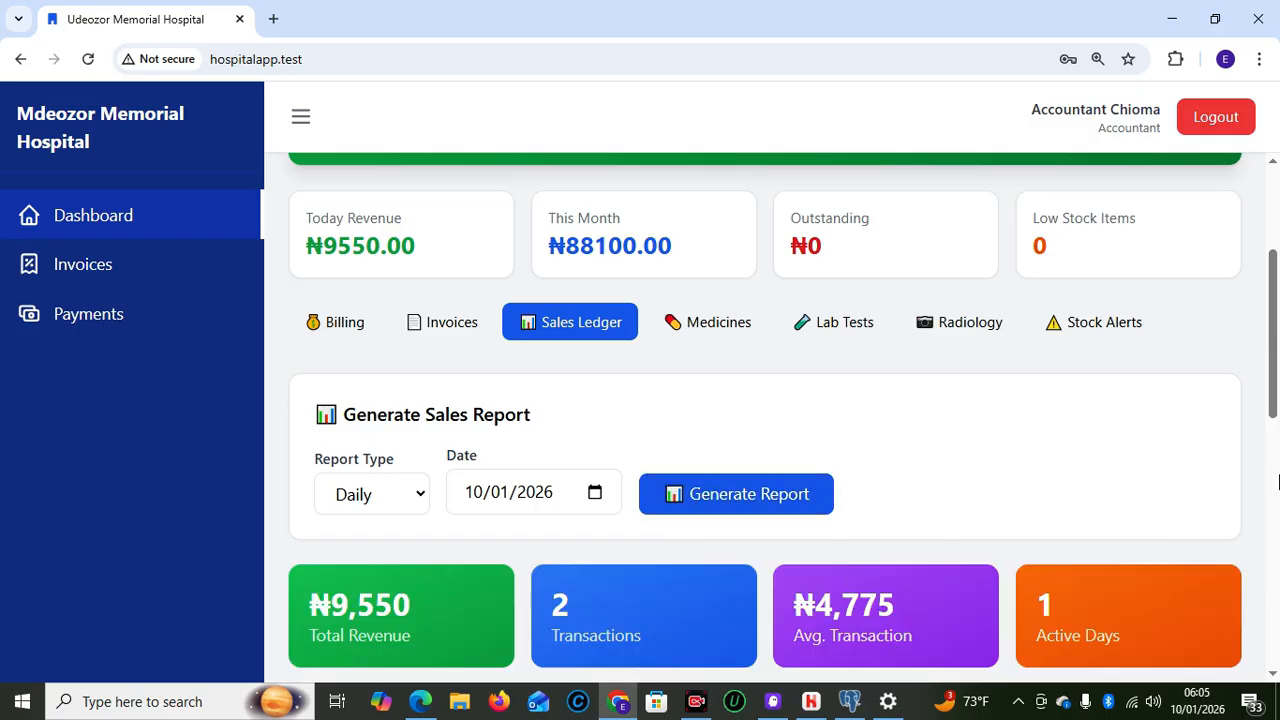
drag(1276, 388, 1278, 466)
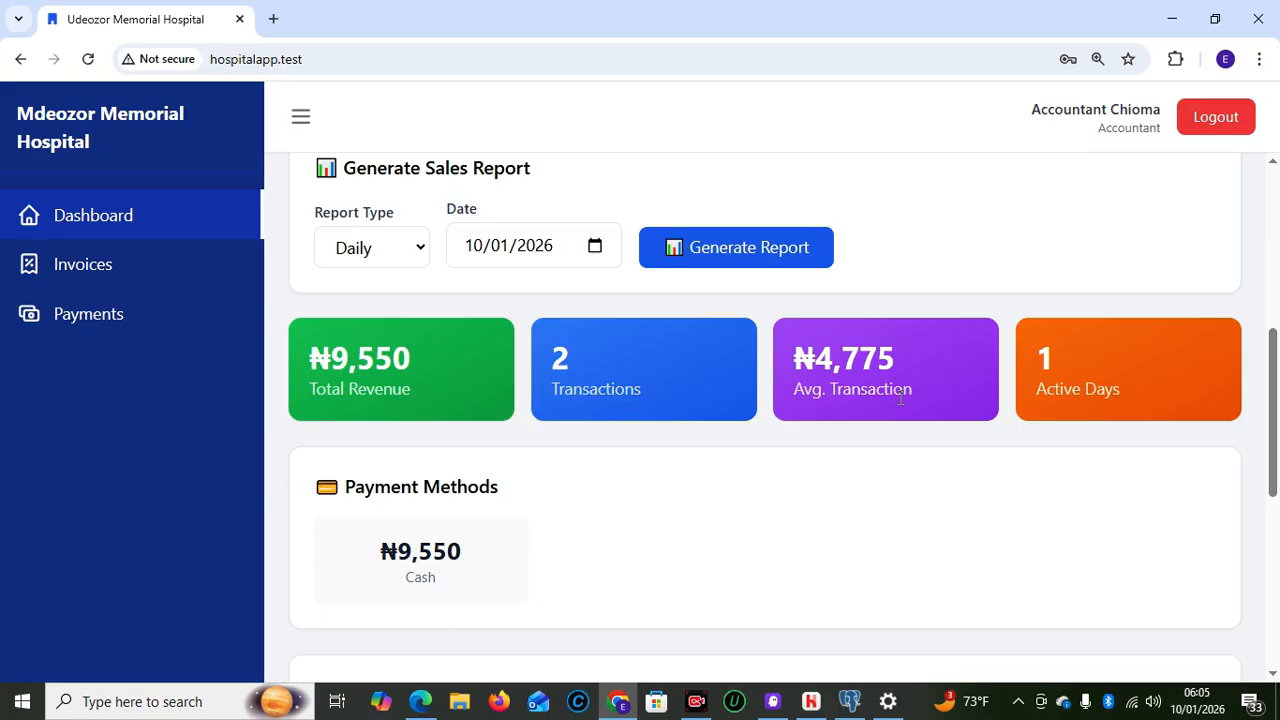
drag(1274, 480, 1275, 590)
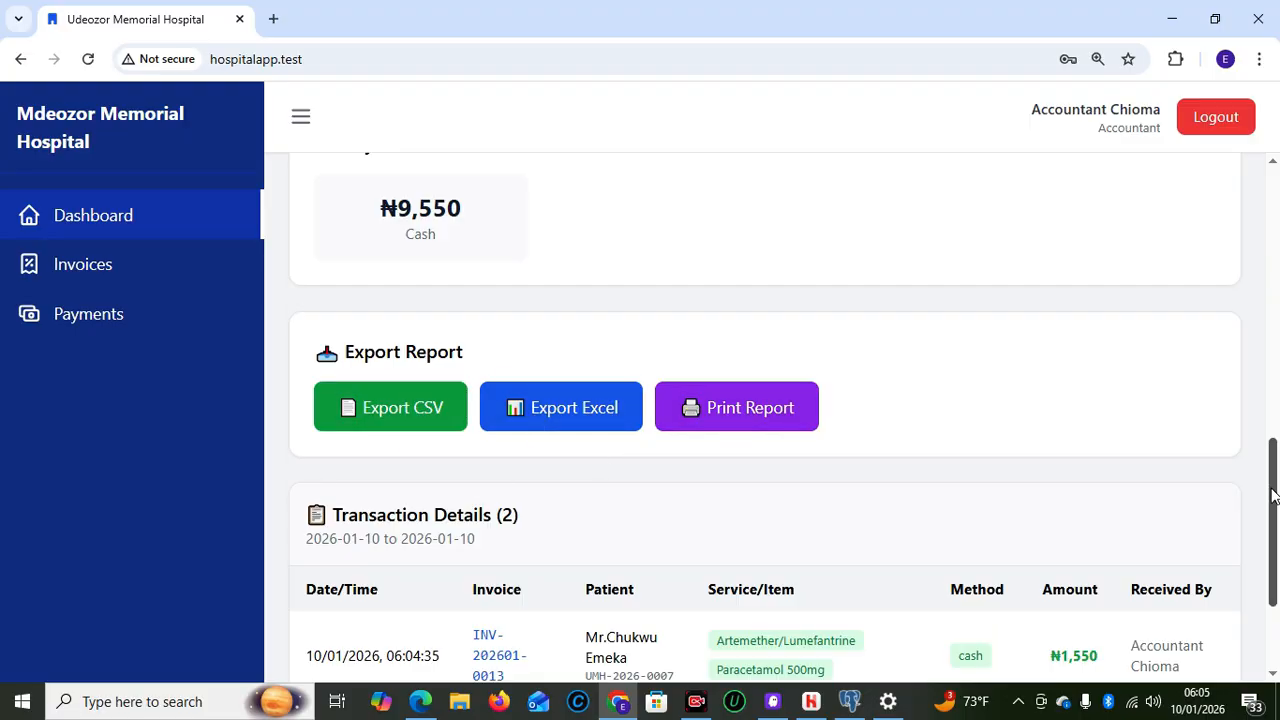
mouse_move(1274, 495)
mouse_down()
mouse_move(1274, 555)
mouse_move(1272, 460)
mouse_move(1273, 519)
mouse_move(1266, 505)
mouse_up()
scroll(1266, 505, down, 2)
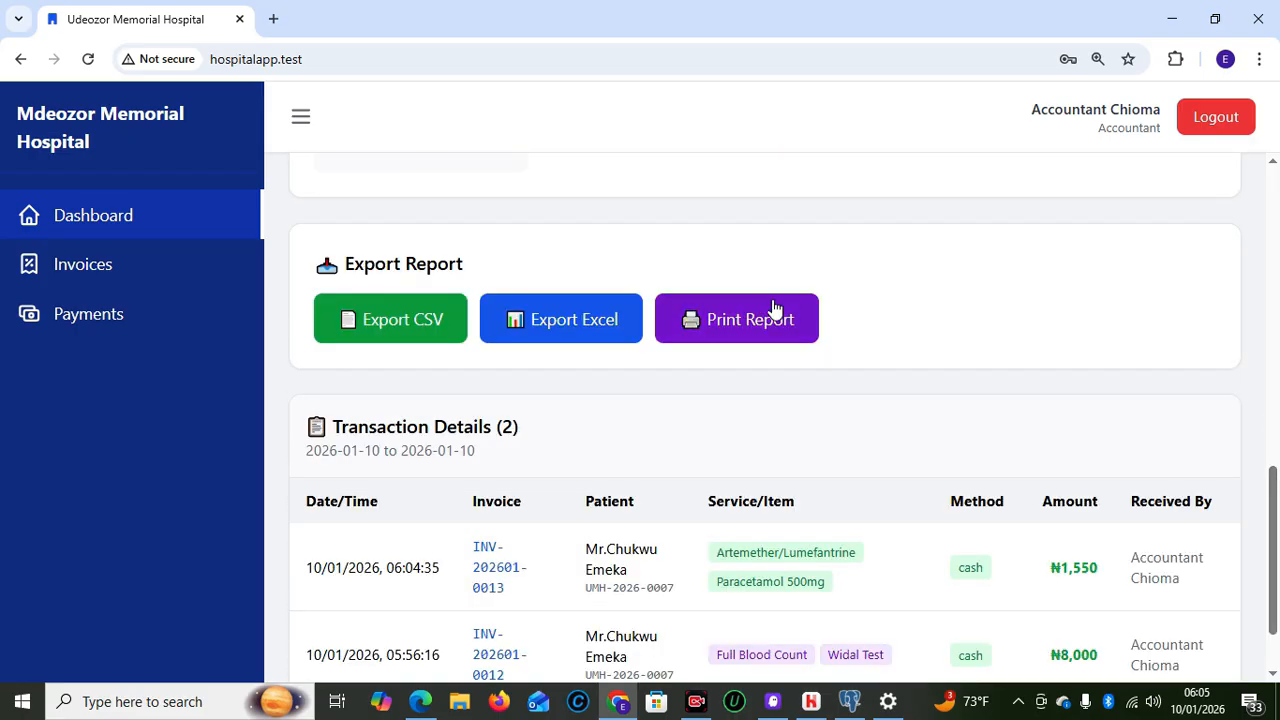
click(772, 299)
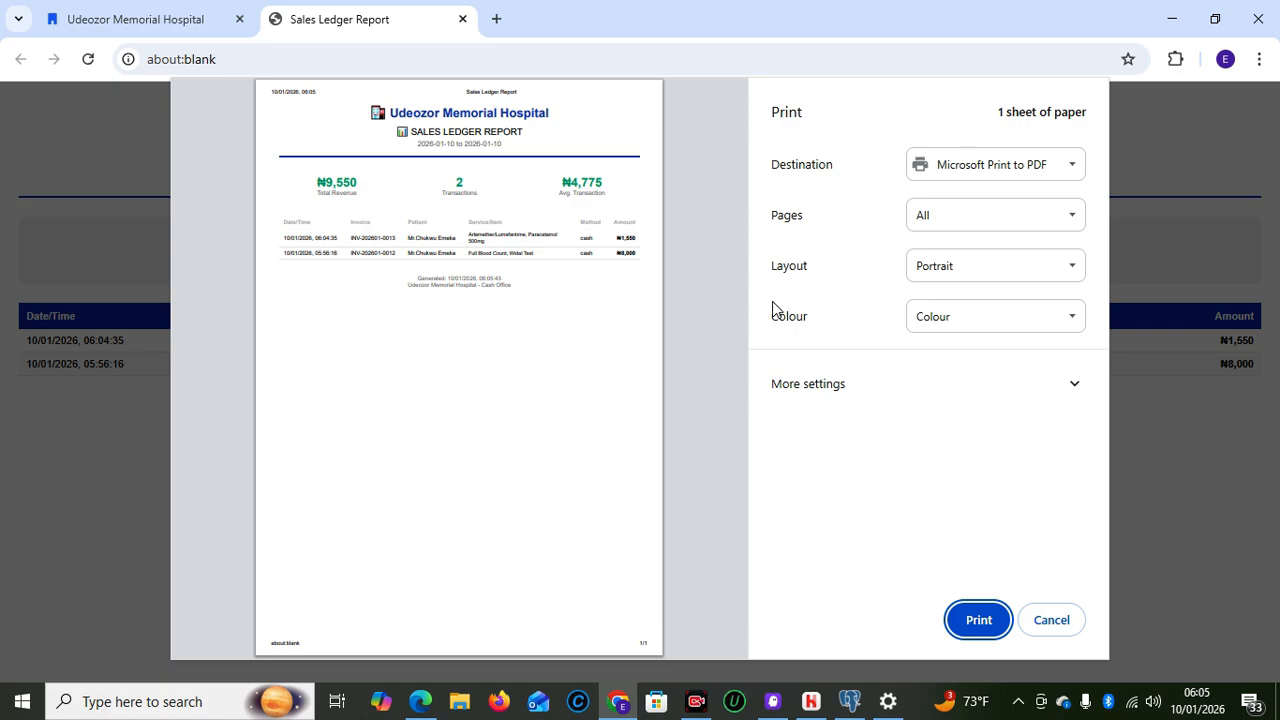
click(1052, 621)
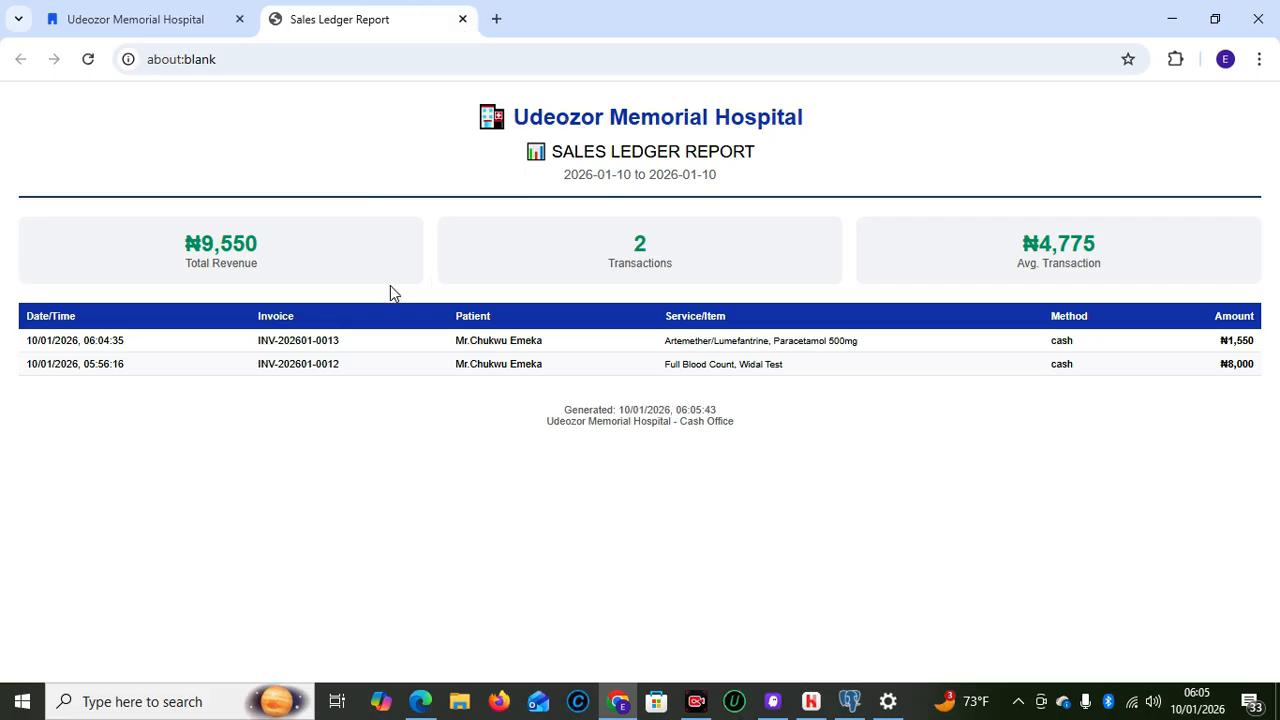
click(463, 21)
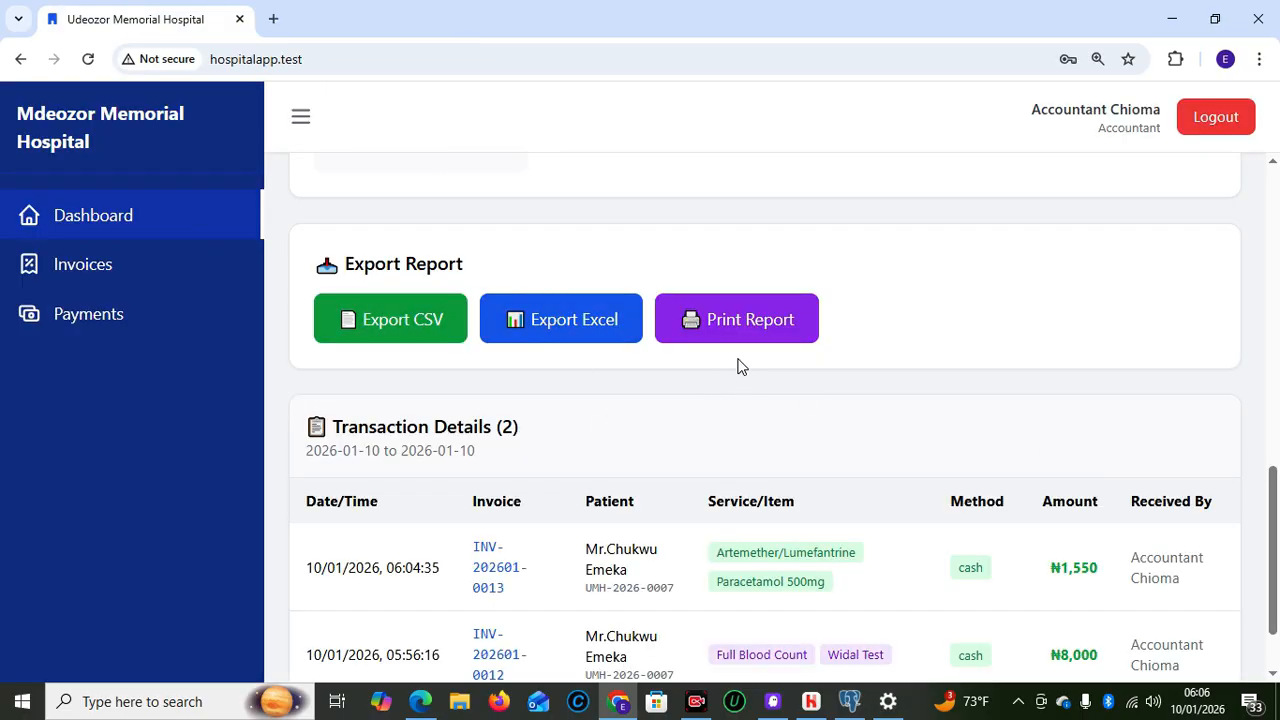
Log out of the accountant account and sign in with the saved pharmacy login
drag(1272, 550, 1266, 242)
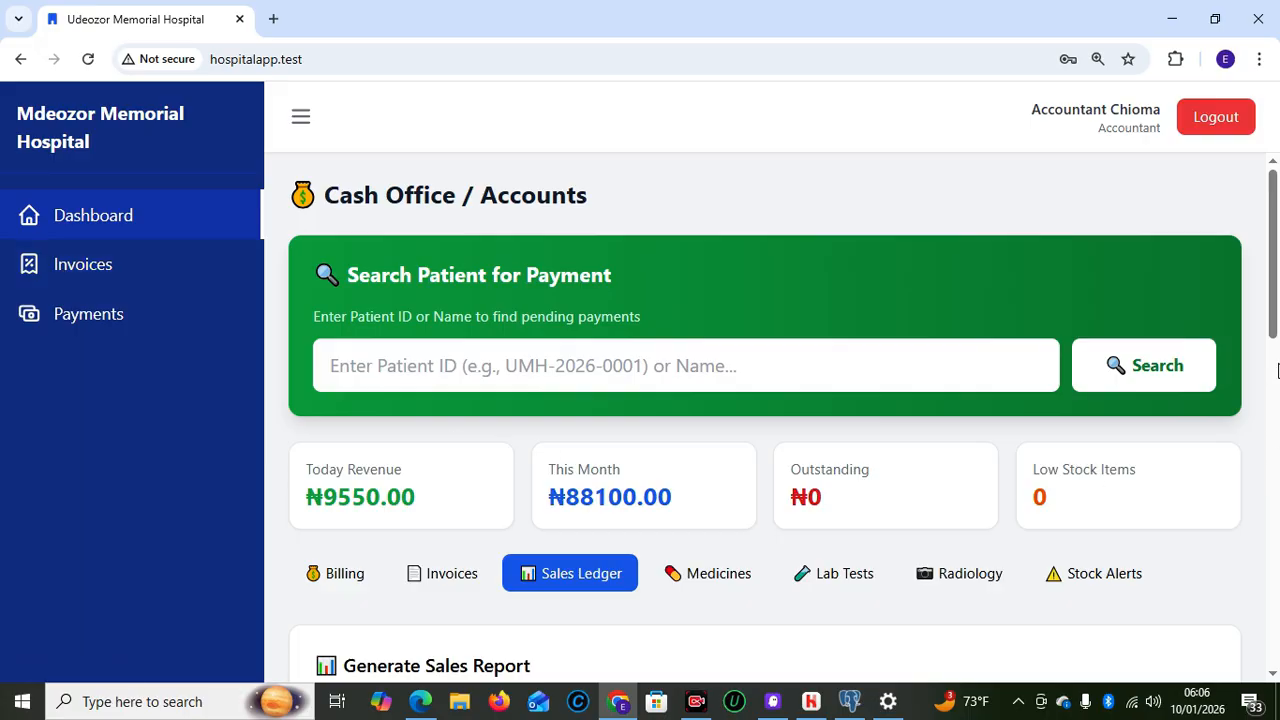
click(1220, 132)
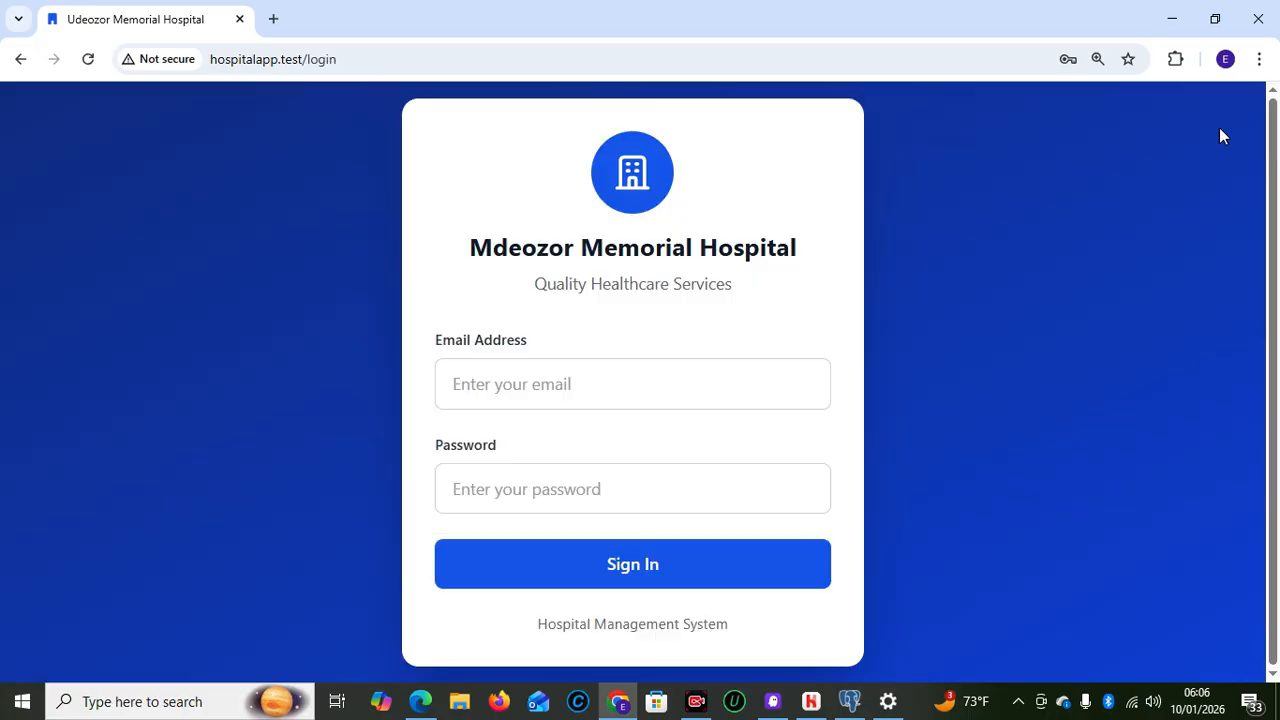
click(586, 370)
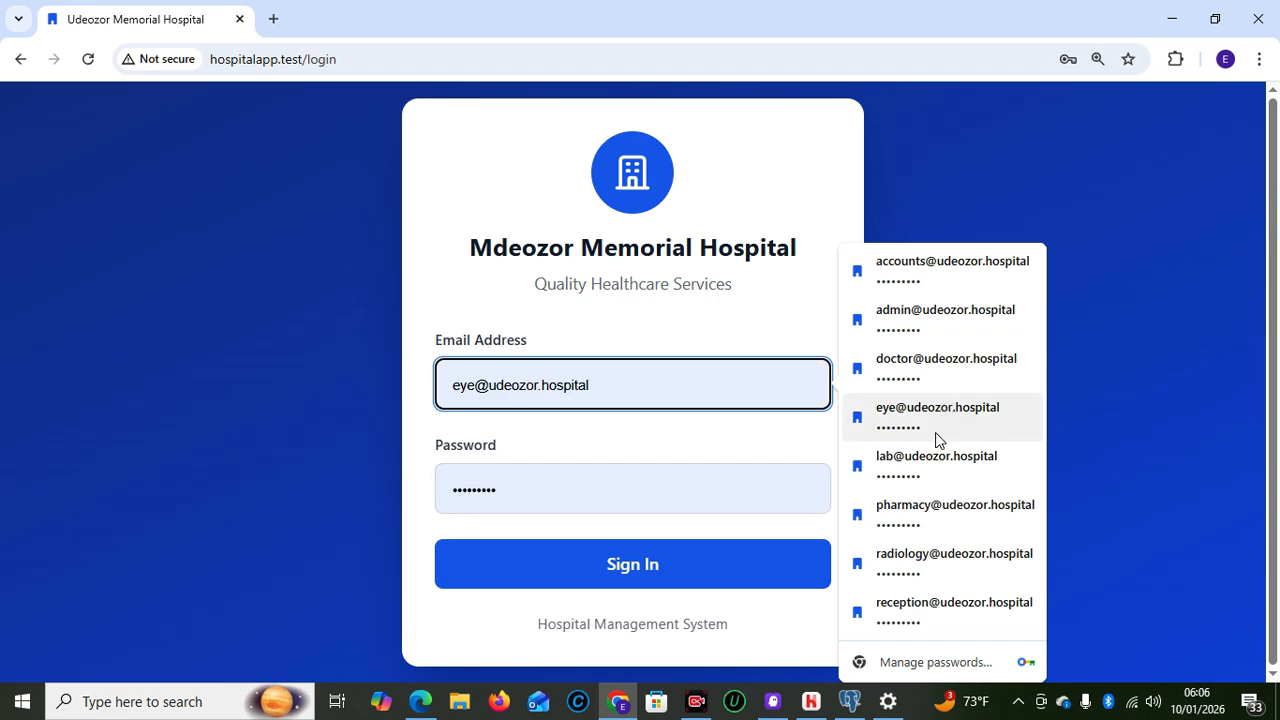
click(932, 507)
click(621, 586)
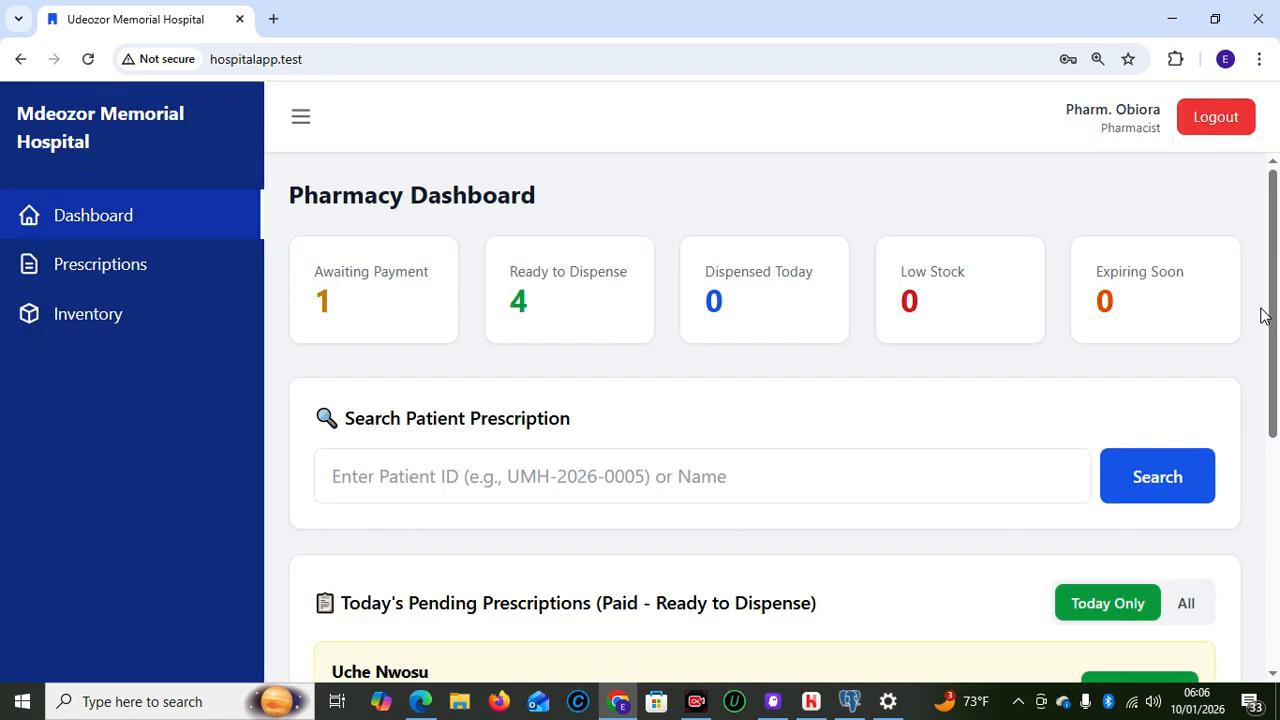
drag(1275, 340, 1275, 372)
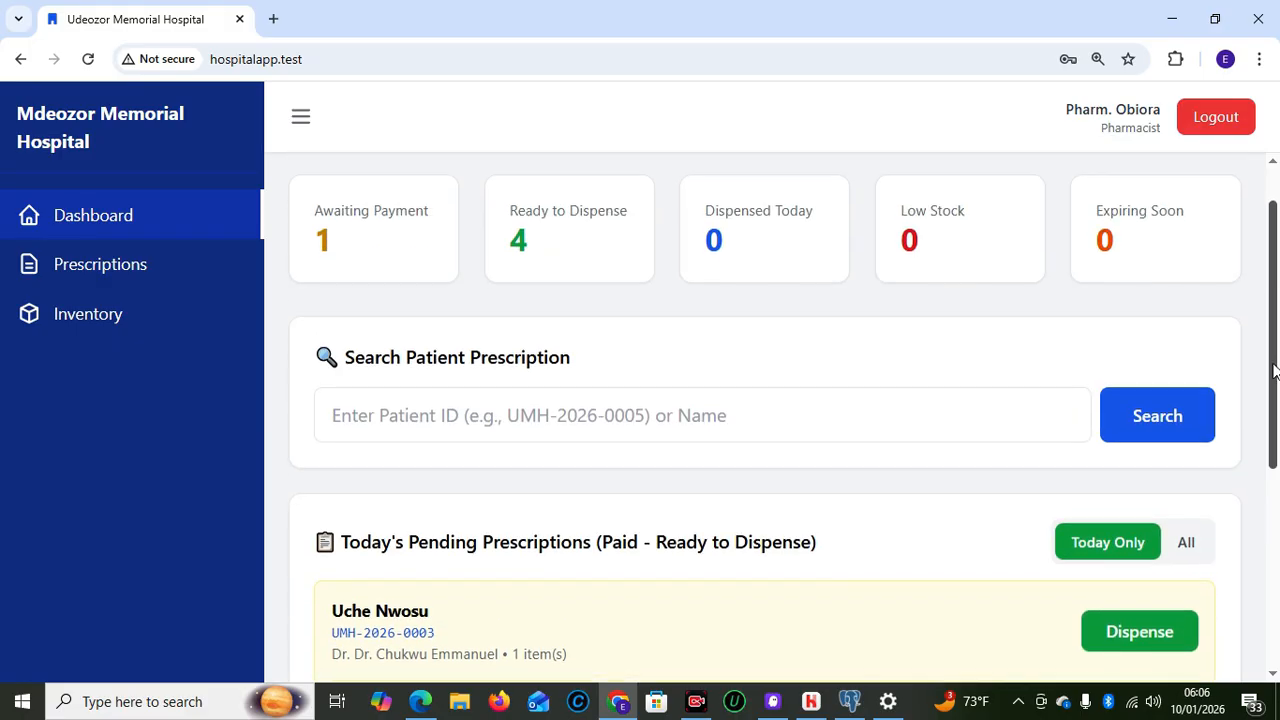
Search the patient's prescriptions by pasting their ID
click(483, 415)
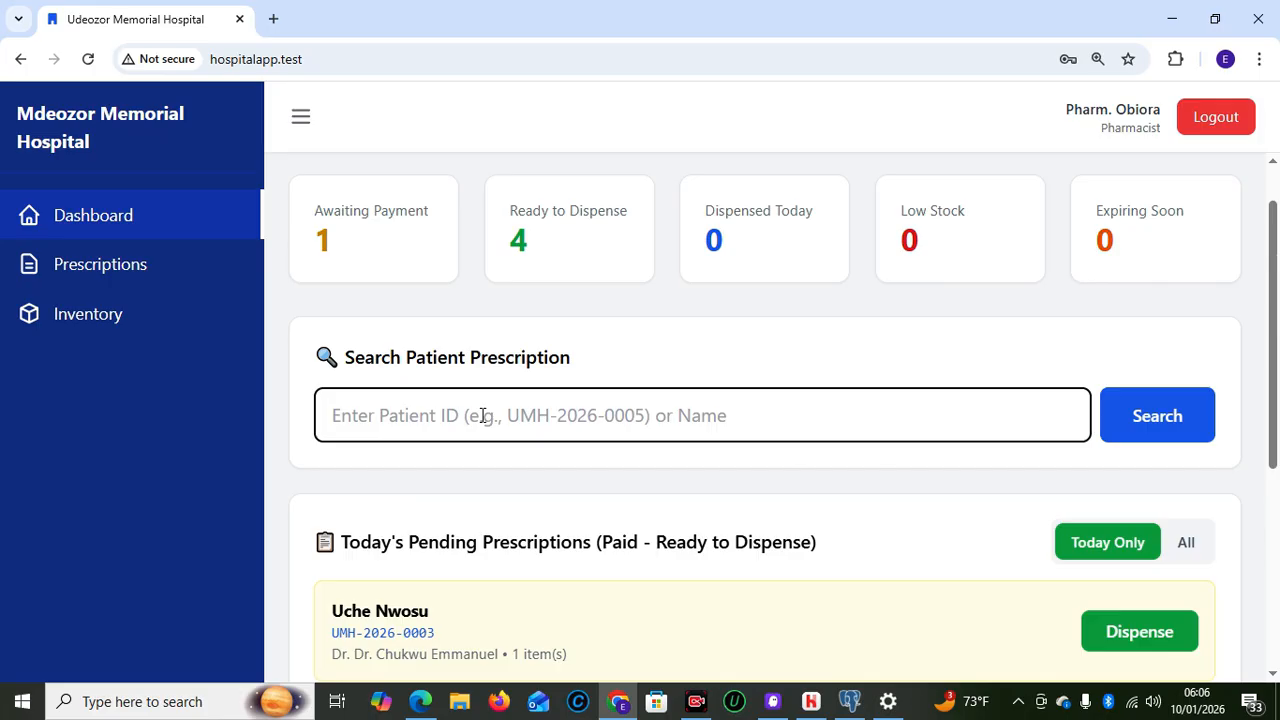
text(UMH-2026-0007)
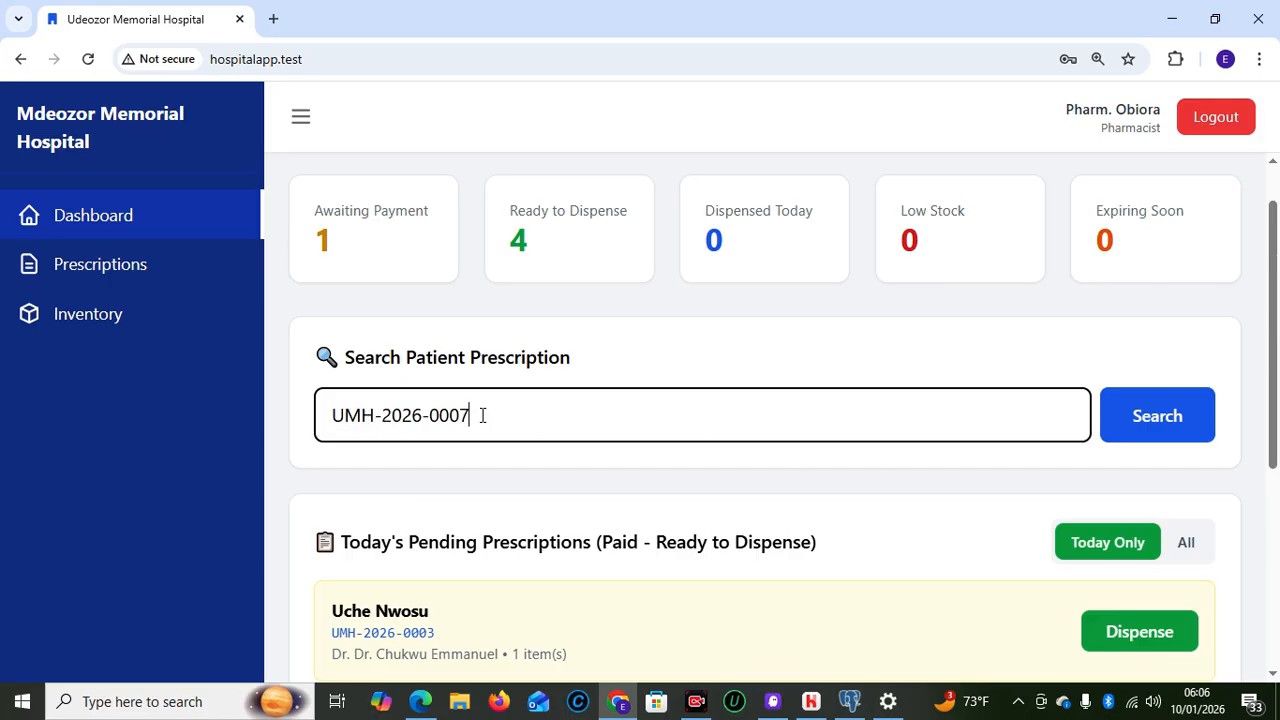
click(1140, 418)
drag(1273, 372, 1275, 474)
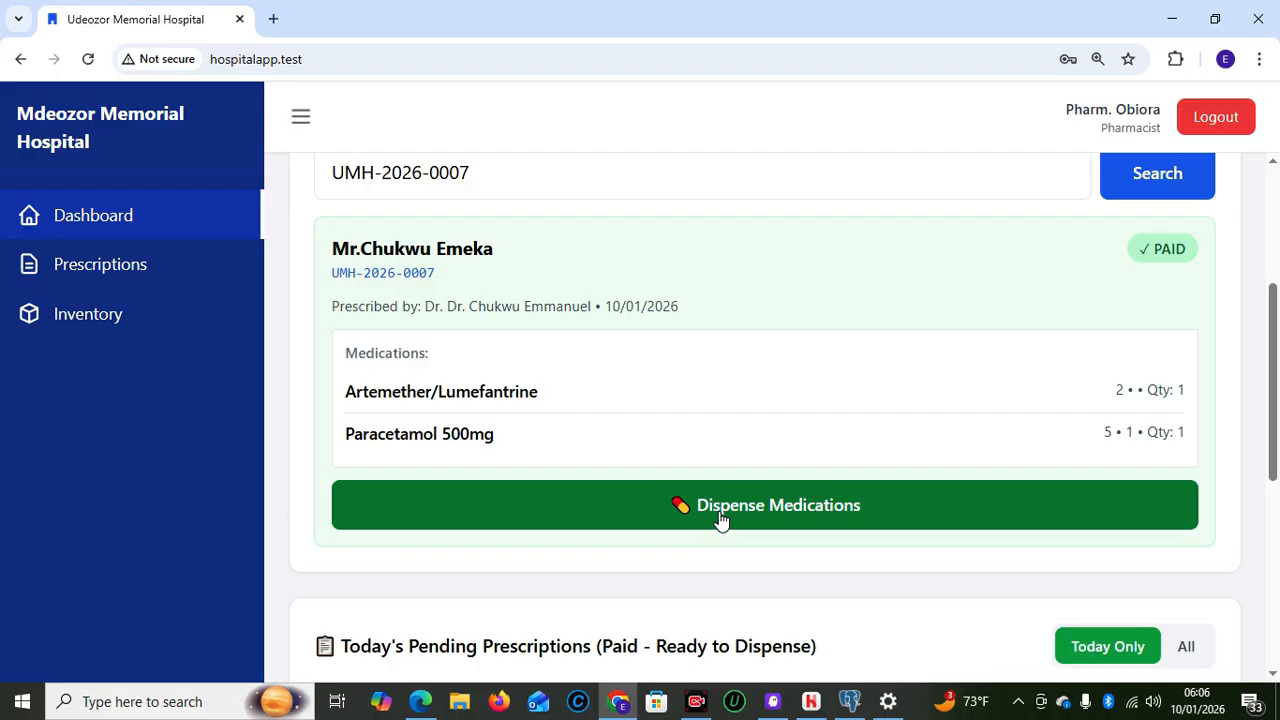
Dispense the Artemether/Lumefantrine and Paracetamol 500mg, making Dispensed Today 1
click(758, 518)
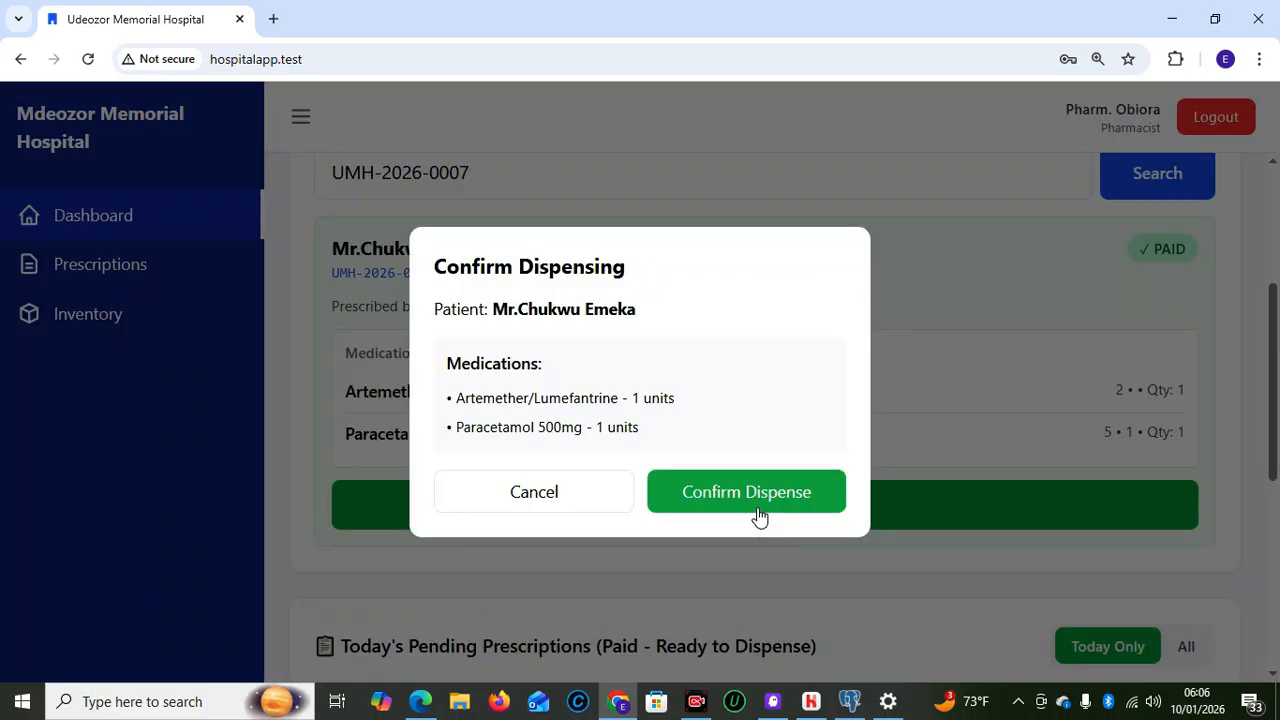
click(702, 497)
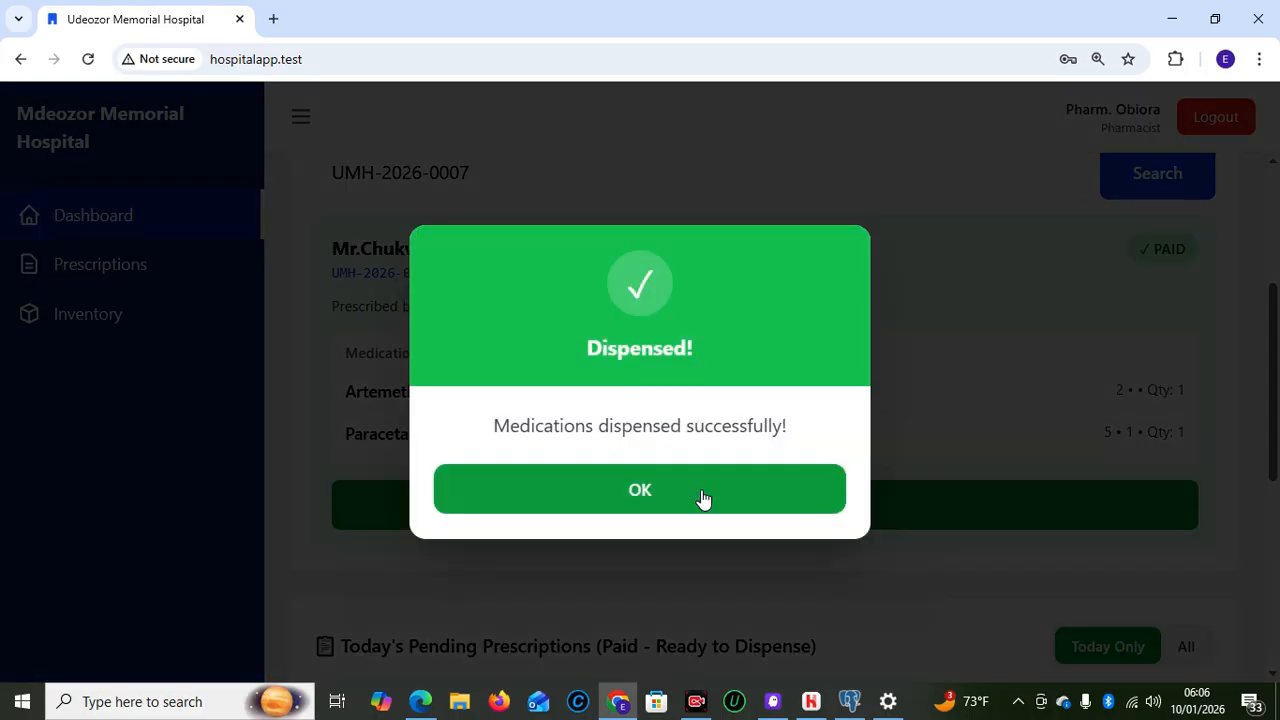
click(621, 495)
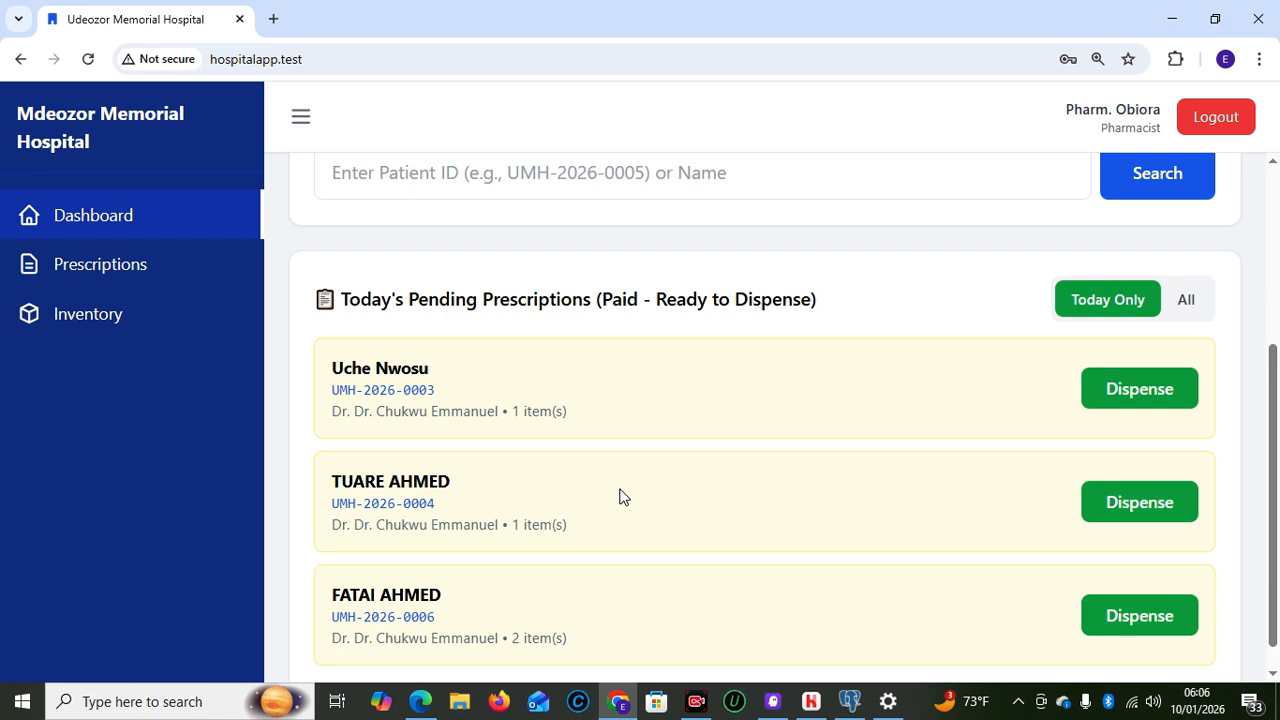
drag(1278, 486, 1251, 243)
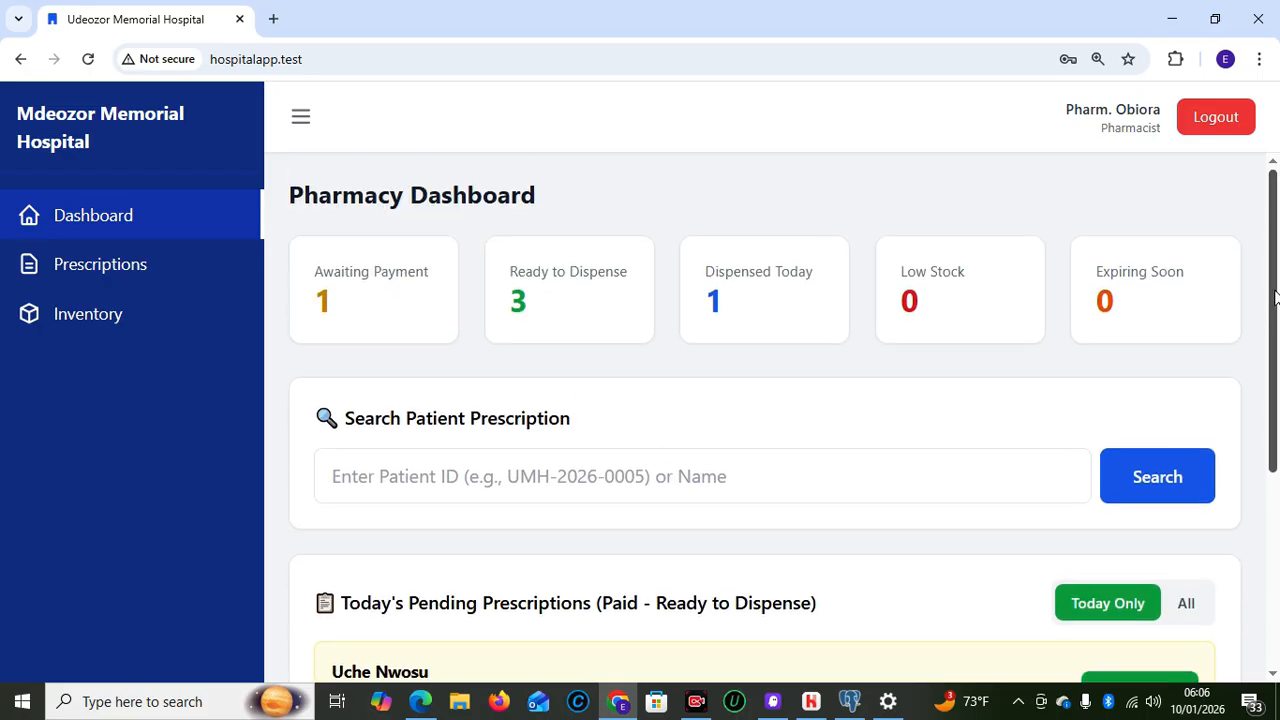
Search the prescriptions list for the patient's ID, clear it, then go to Medicine Inventory
click(93, 272)
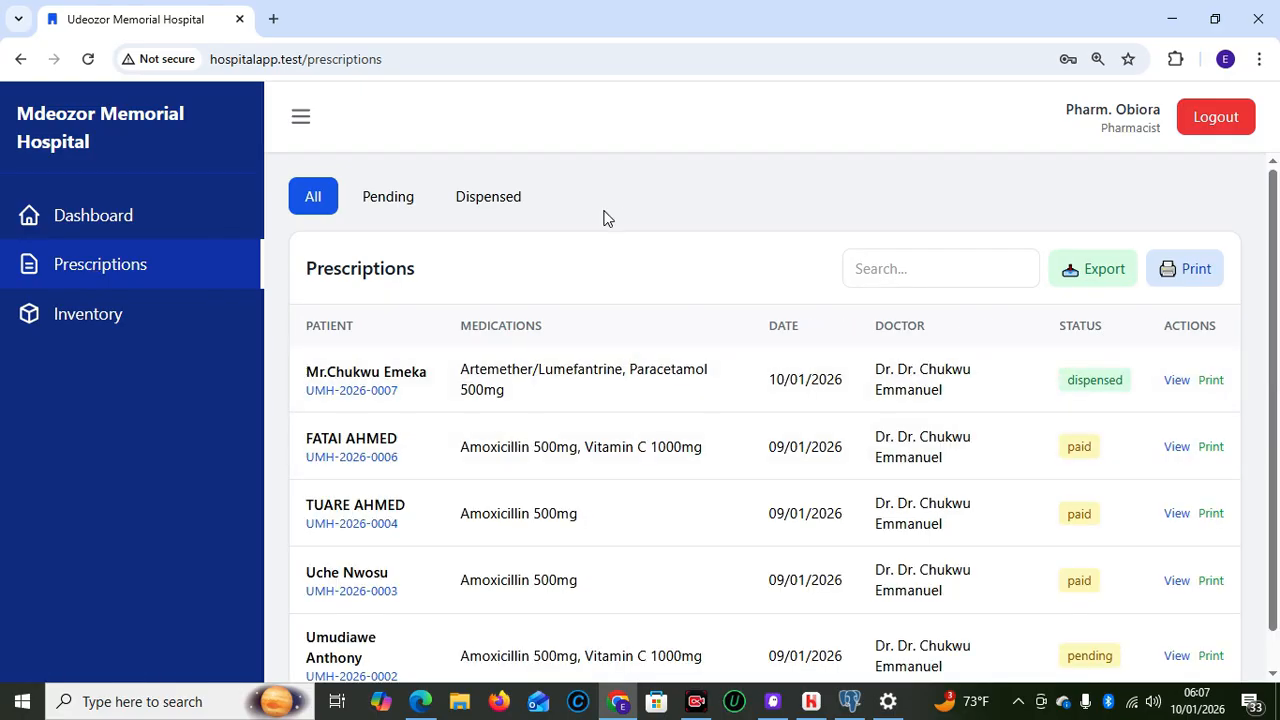
click(882, 262)
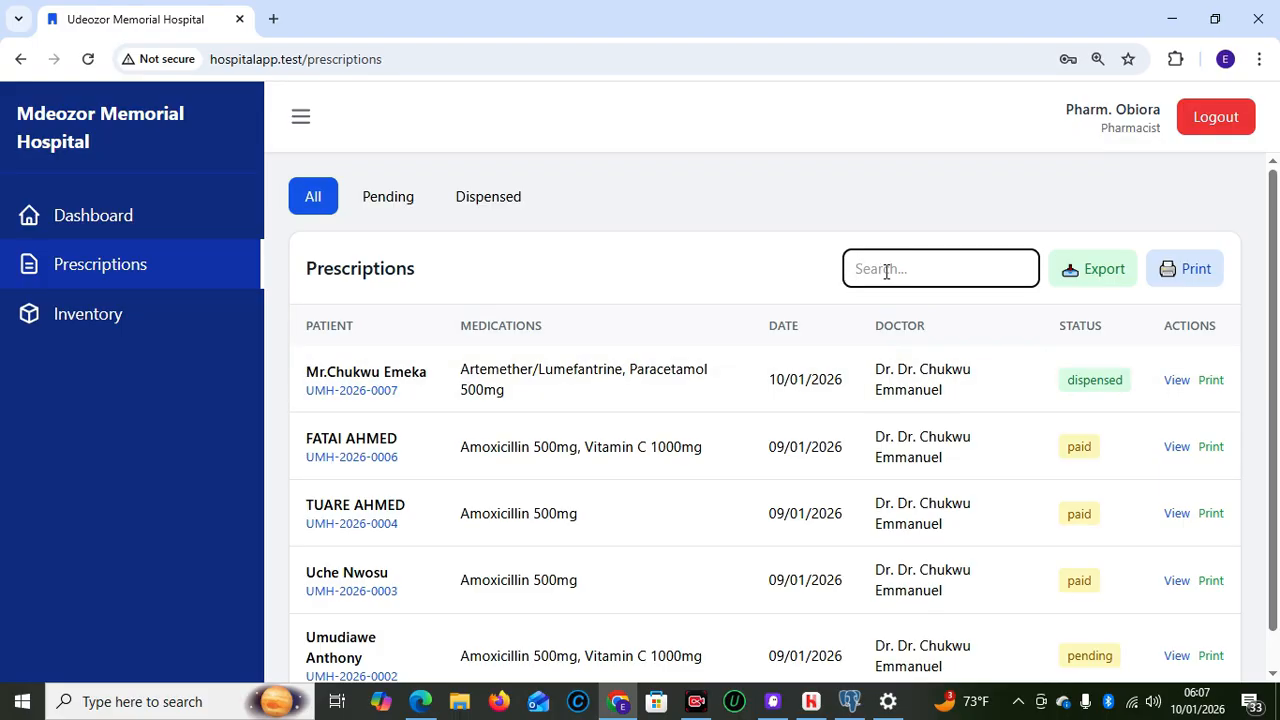
text(UMH-2026-0007)
key(BackSpace)
key(BackSpace)
key(BackSpace)
key(BackSpace)
key(BackSpace)
key(BackSpace)
key(BackSpace)
key(BackSpace)
key(BackSpace)
key(BackSpace)
key(BackSpace)
key(BackSpace)
key(BackSpace)
click(95, 328)
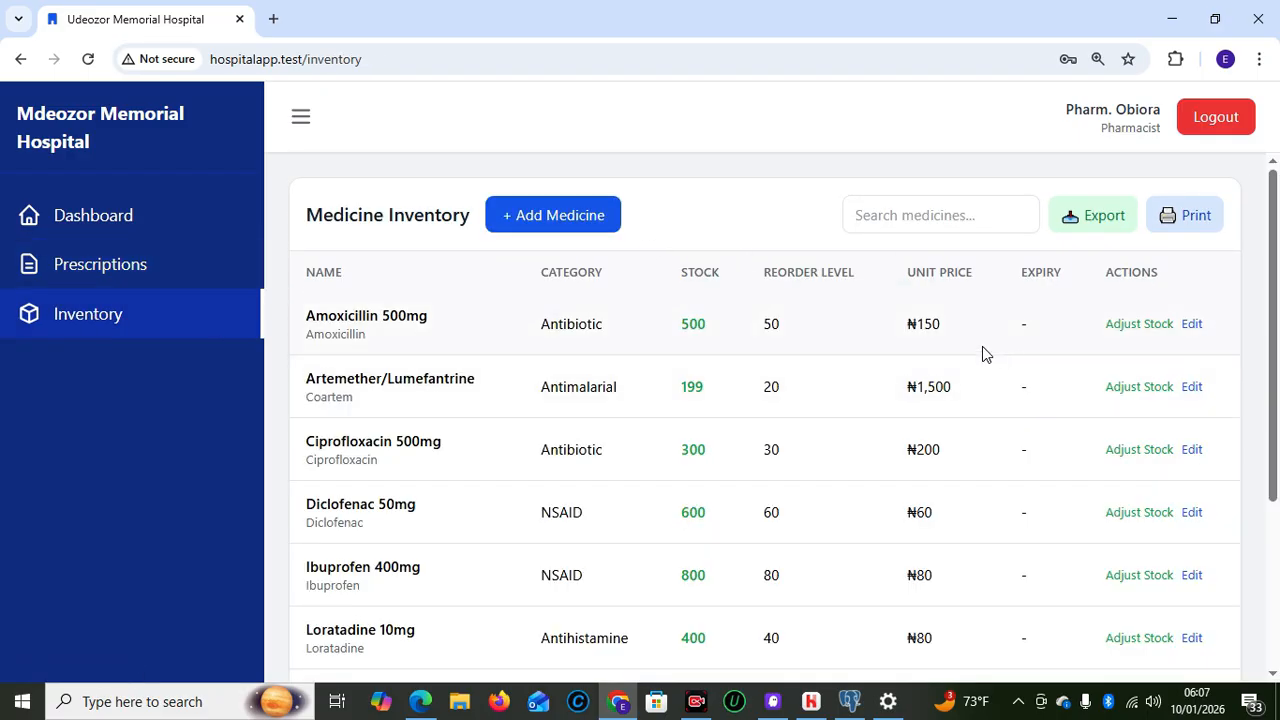
Cancel a stock adjustment, then re-save Amoxicillin 500mg unchanged at stock 500, ₦150
click(1147, 325)
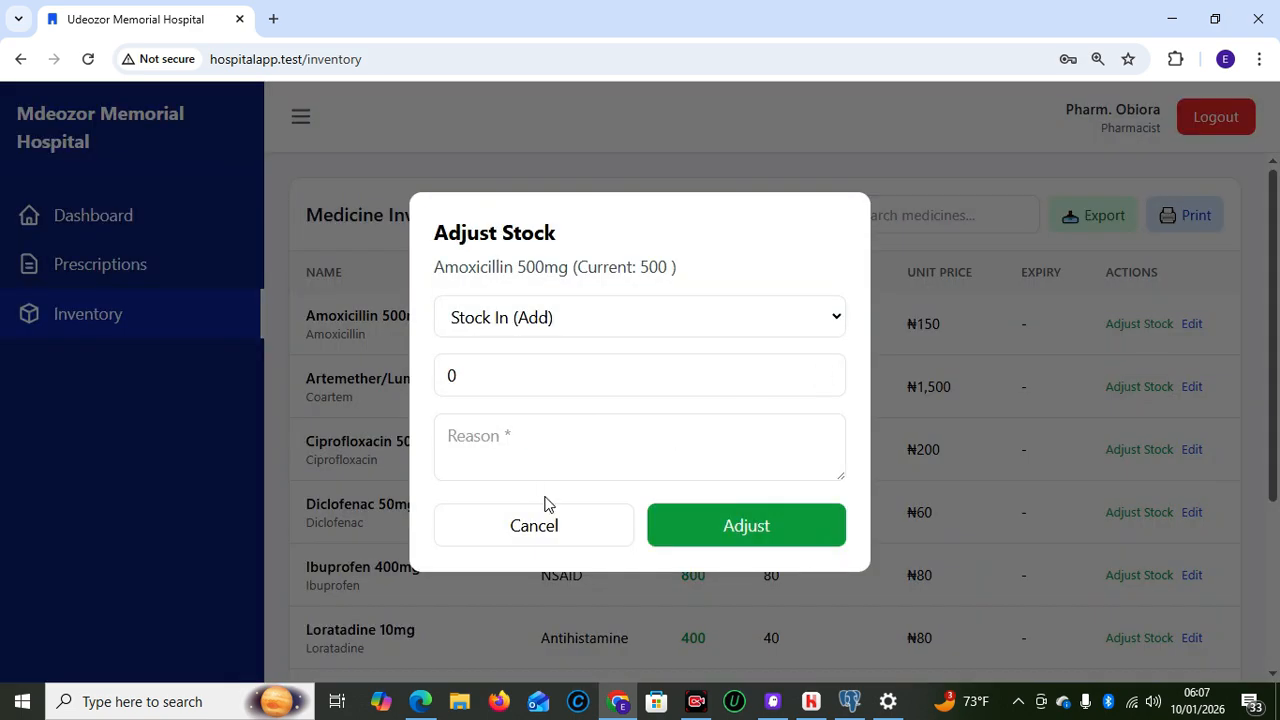
click(537, 530)
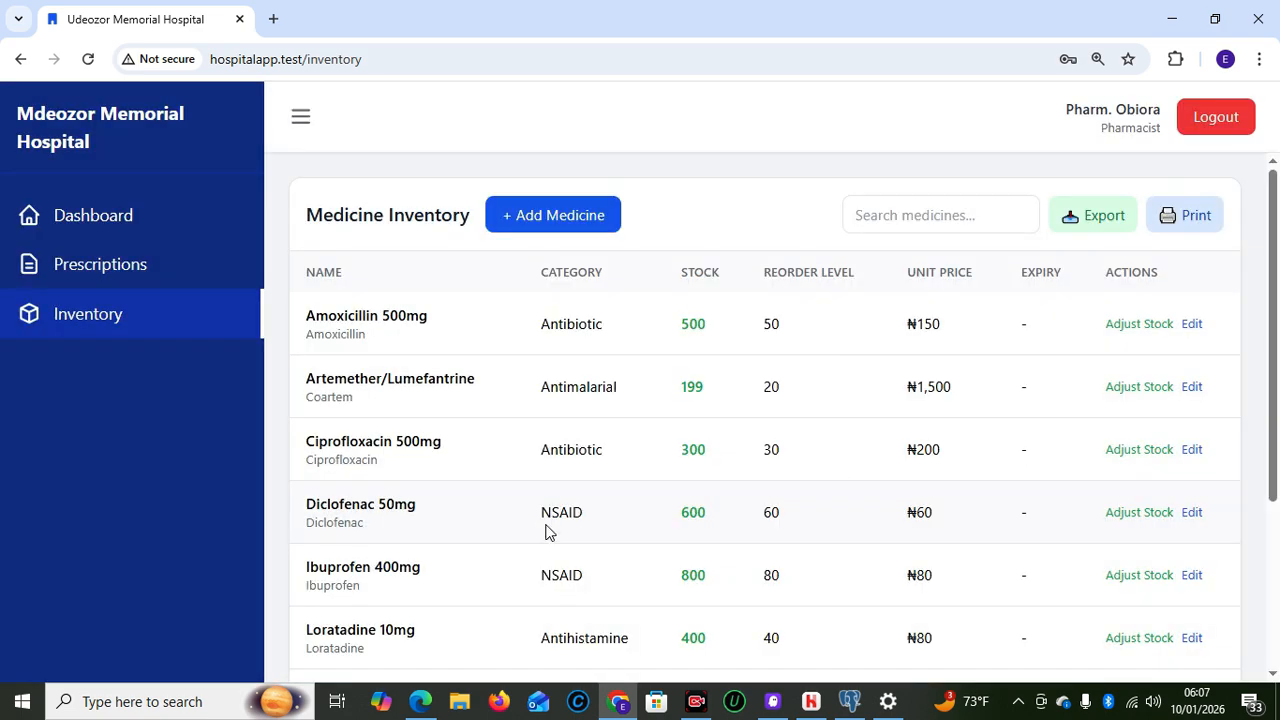
click(1192, 325)
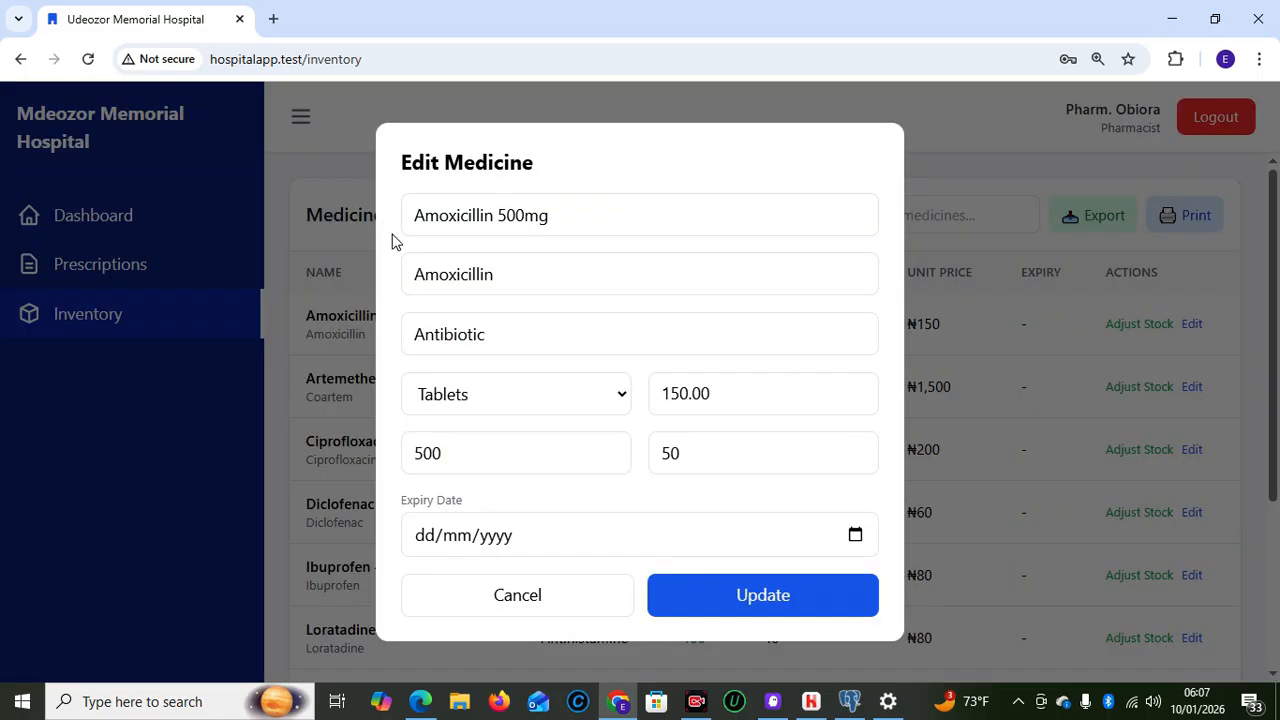
click(775, 607)
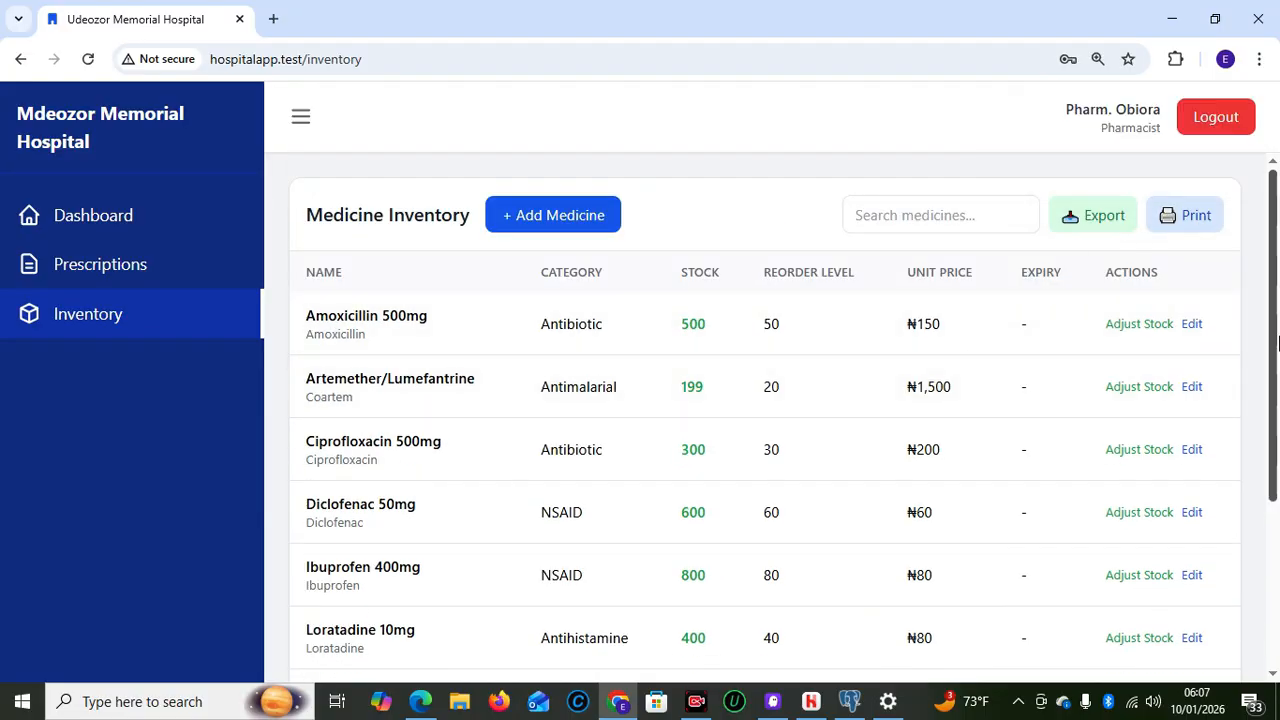
click(533, 218)
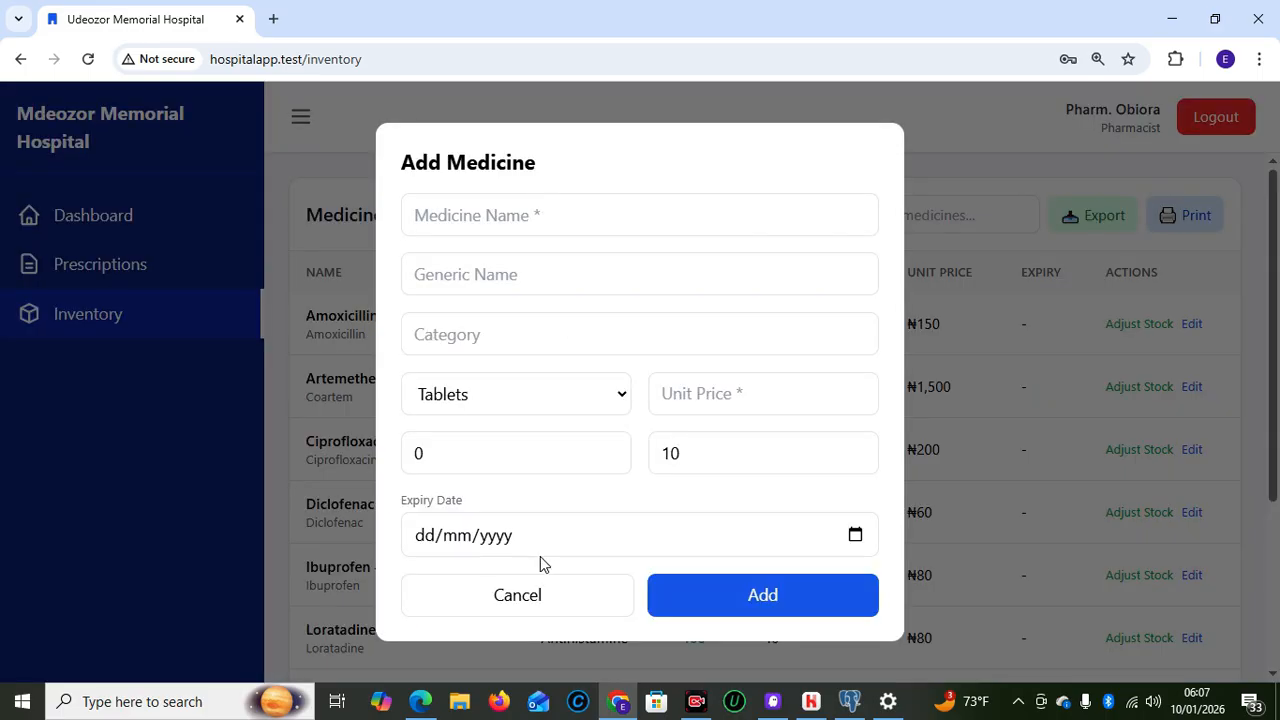
click(535, 600)
drag(1276, 427, 1277, 315)
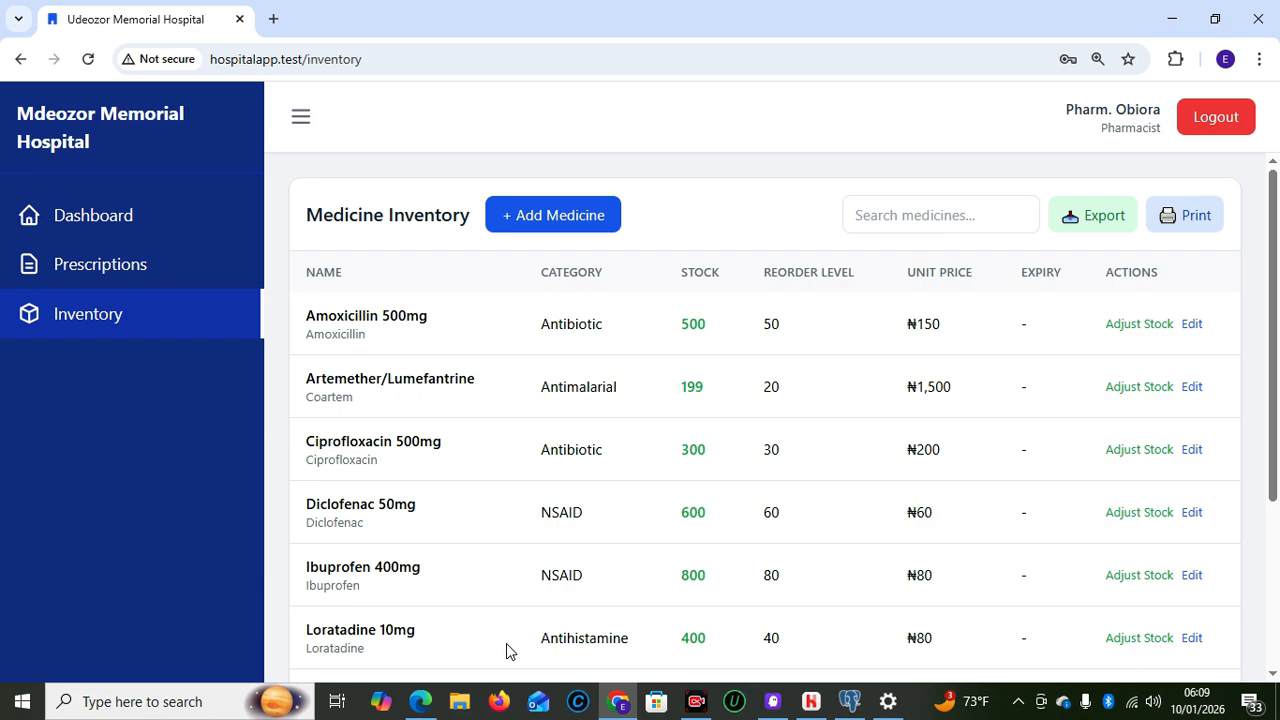
Log out of the pharmacist account and sign in with the saved radiology login
click(1213, 119)
click(497, 364)
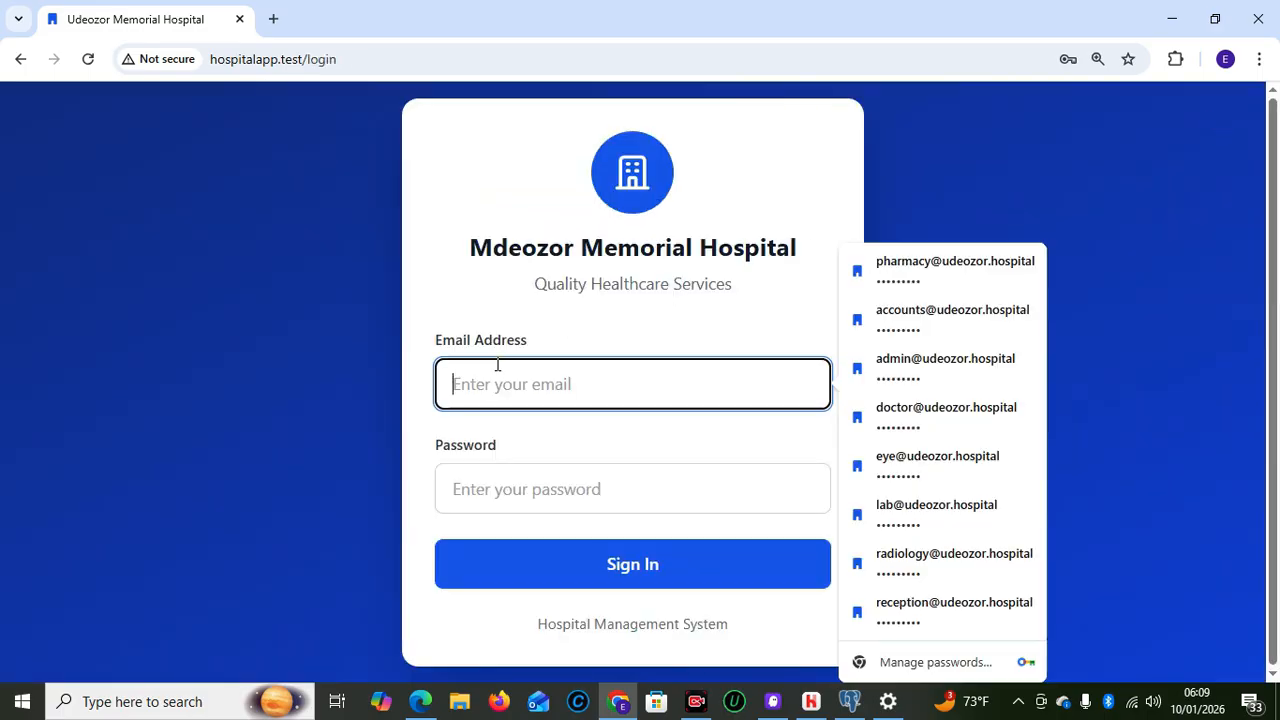
click(926, 460)
click(660, 385)
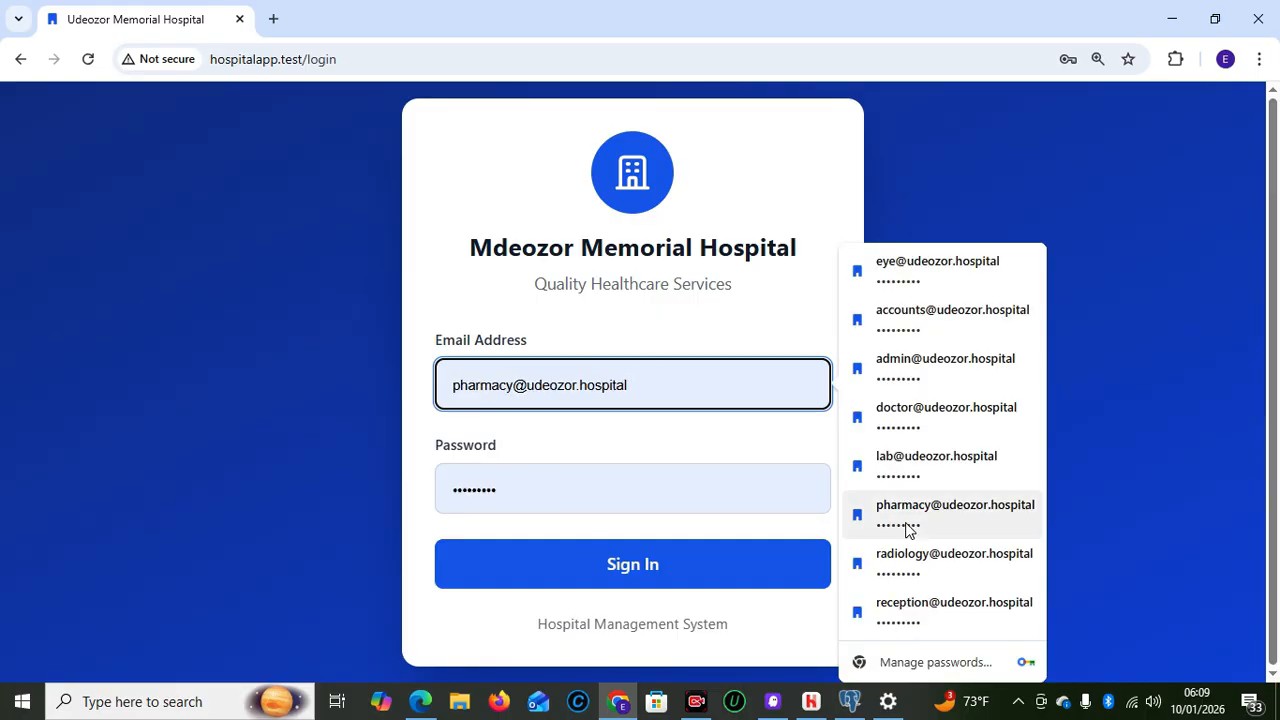
click(905, 566)
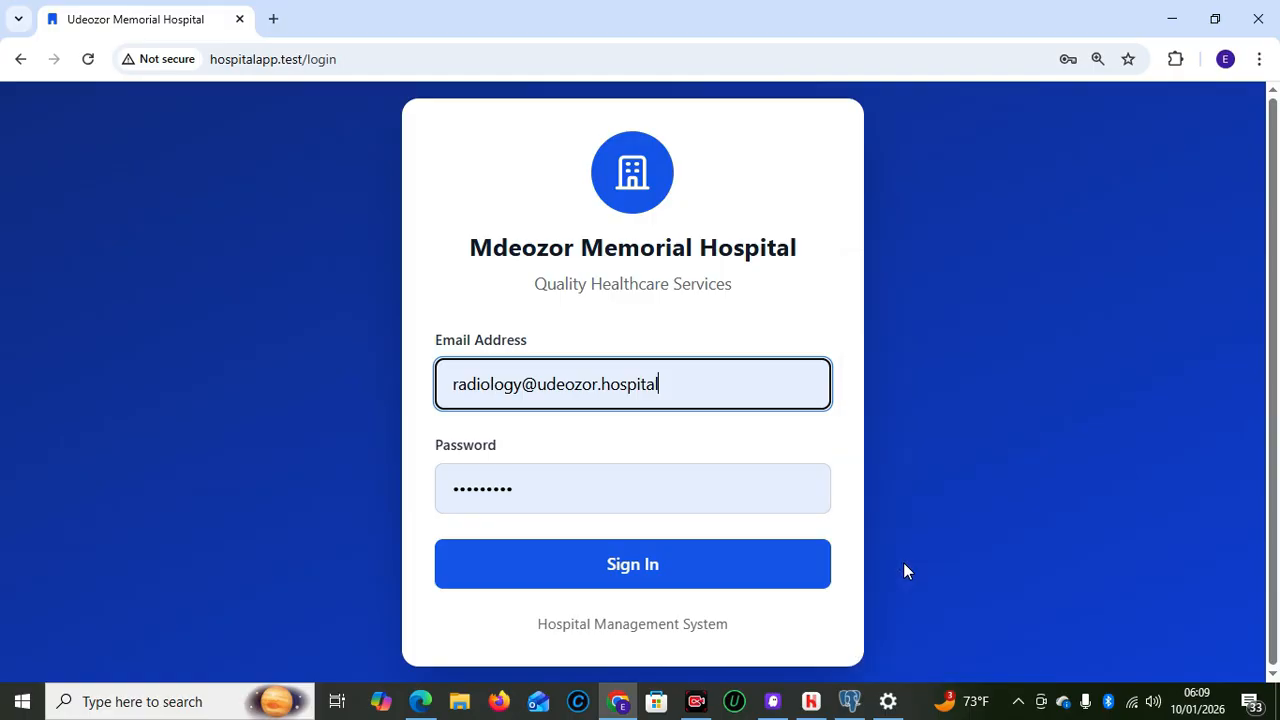
click(631, 584)
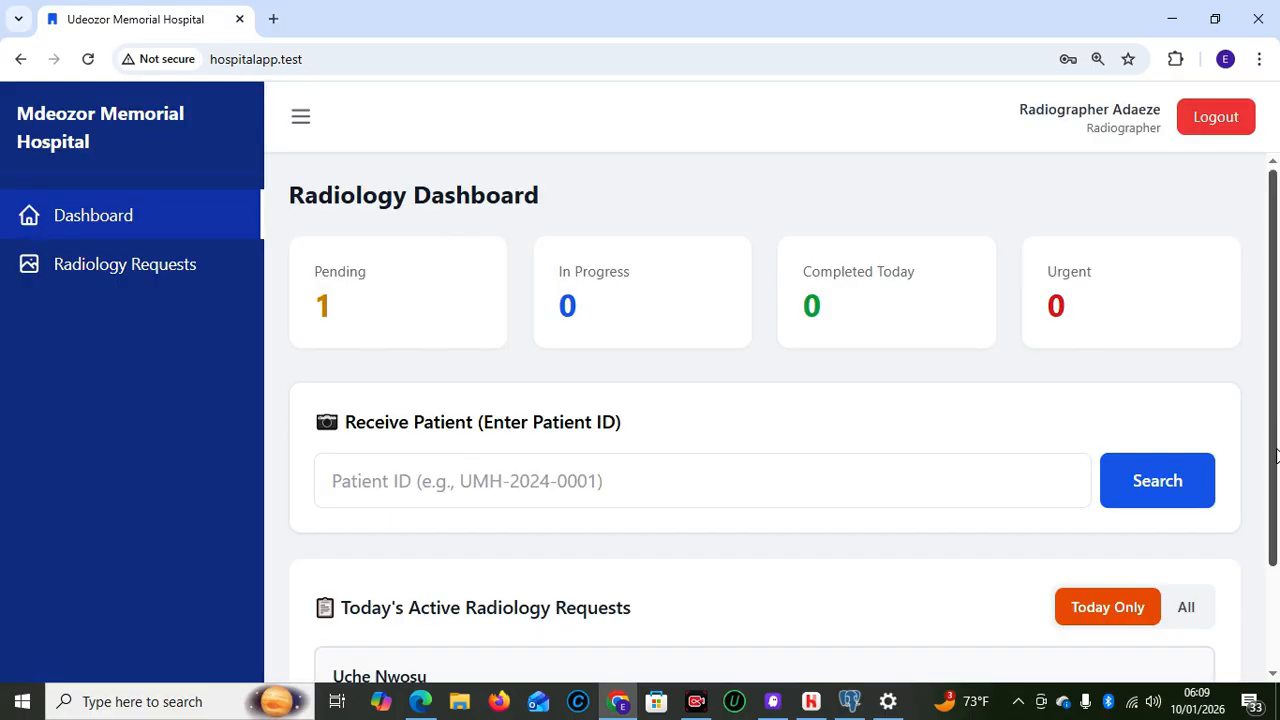
Search radiology requests for the patient's ID and dismiss the Not Found alert
click(554, 486)
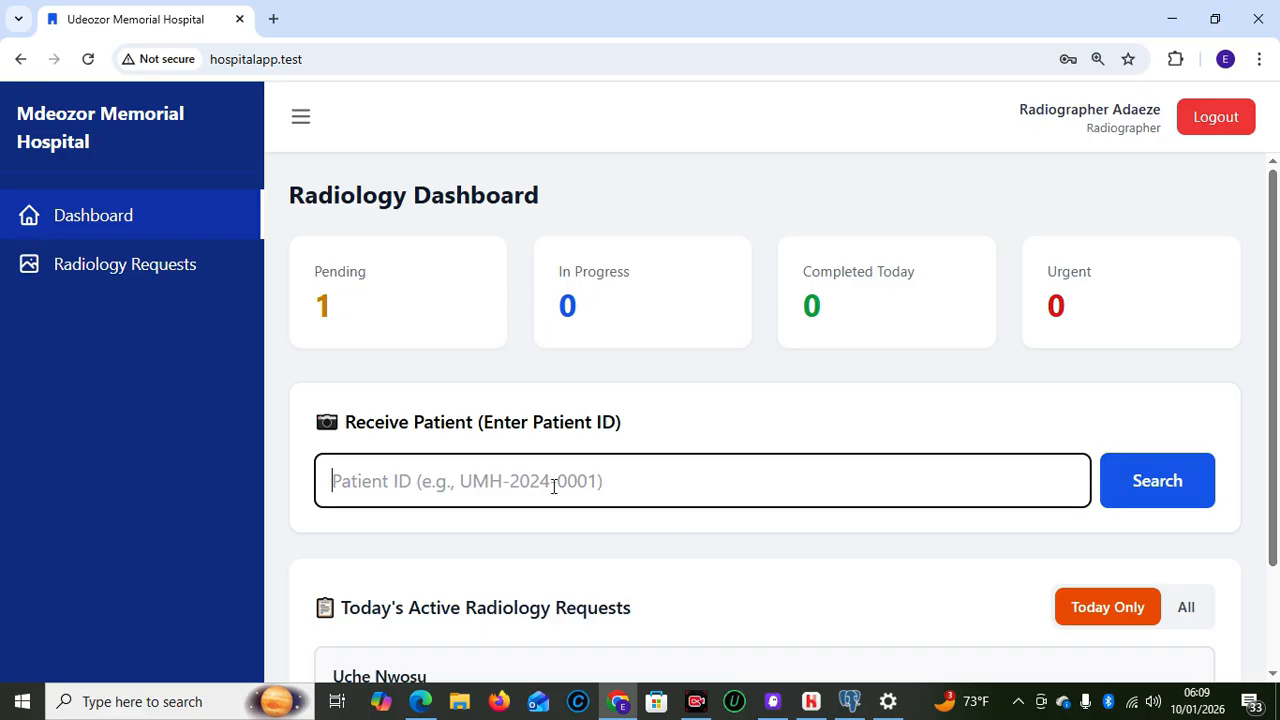
text(UMH-2026-0007)
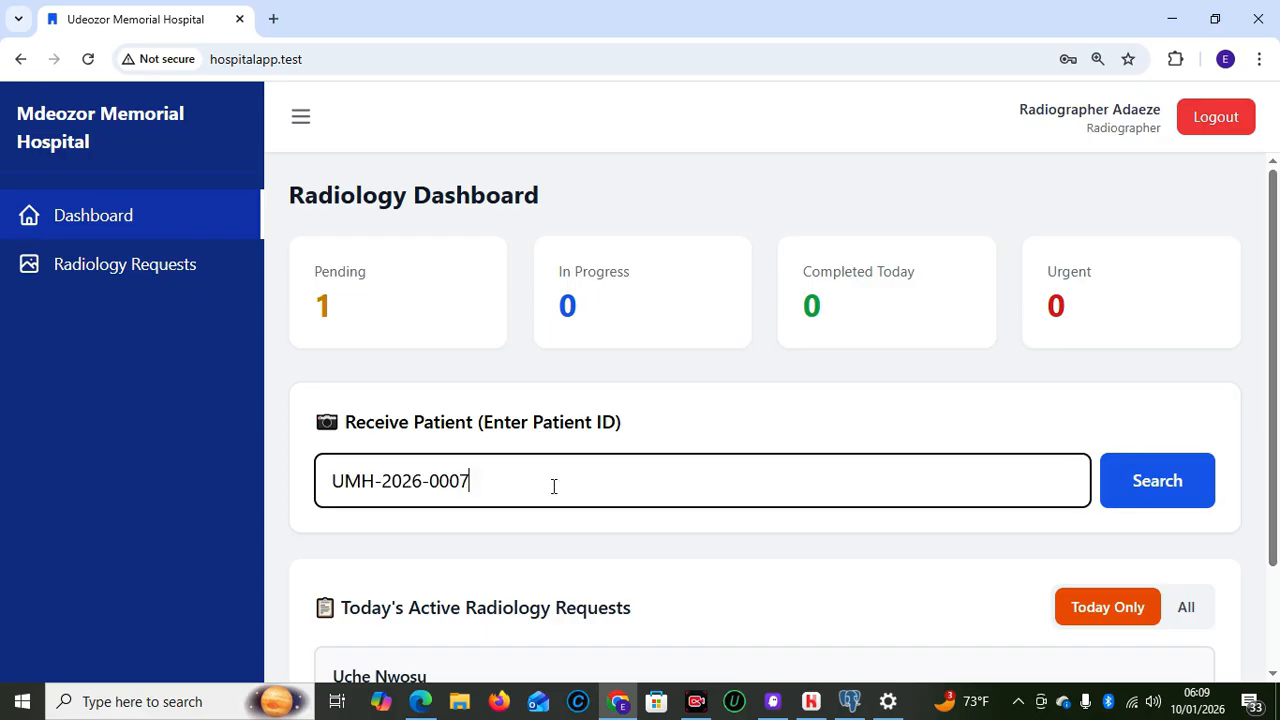
click(1127, 492)
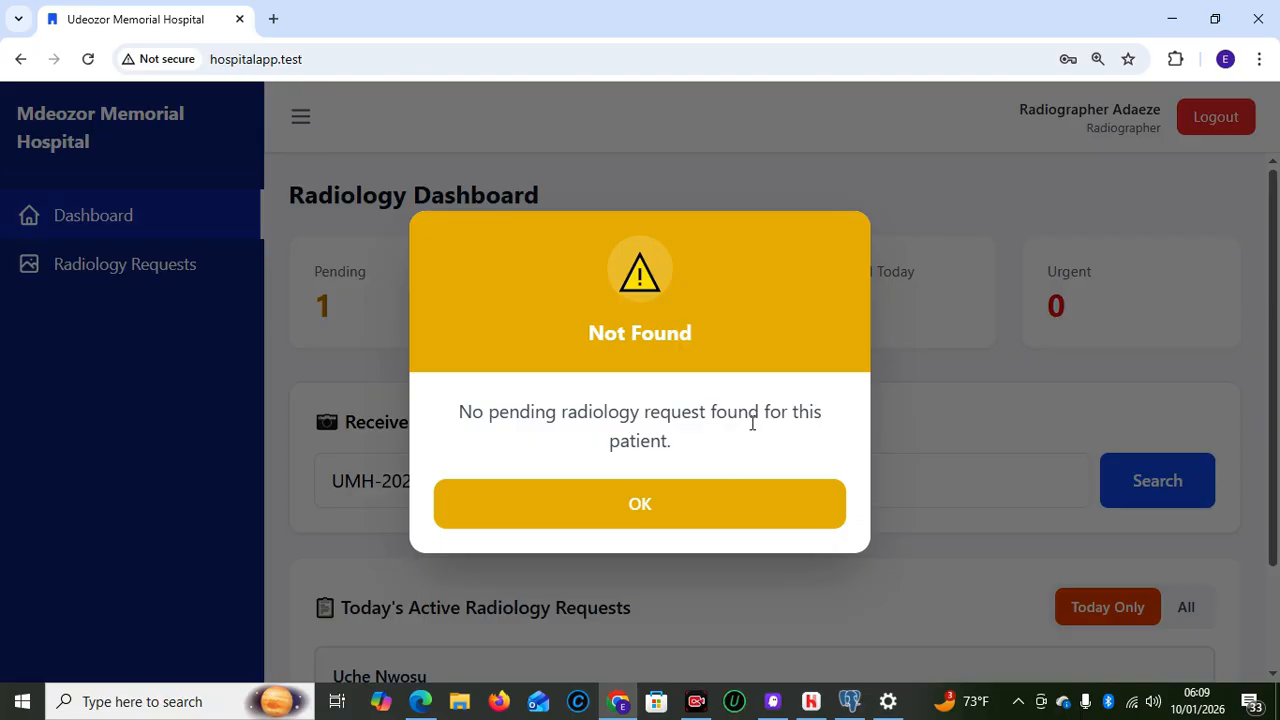
click(630, 516)
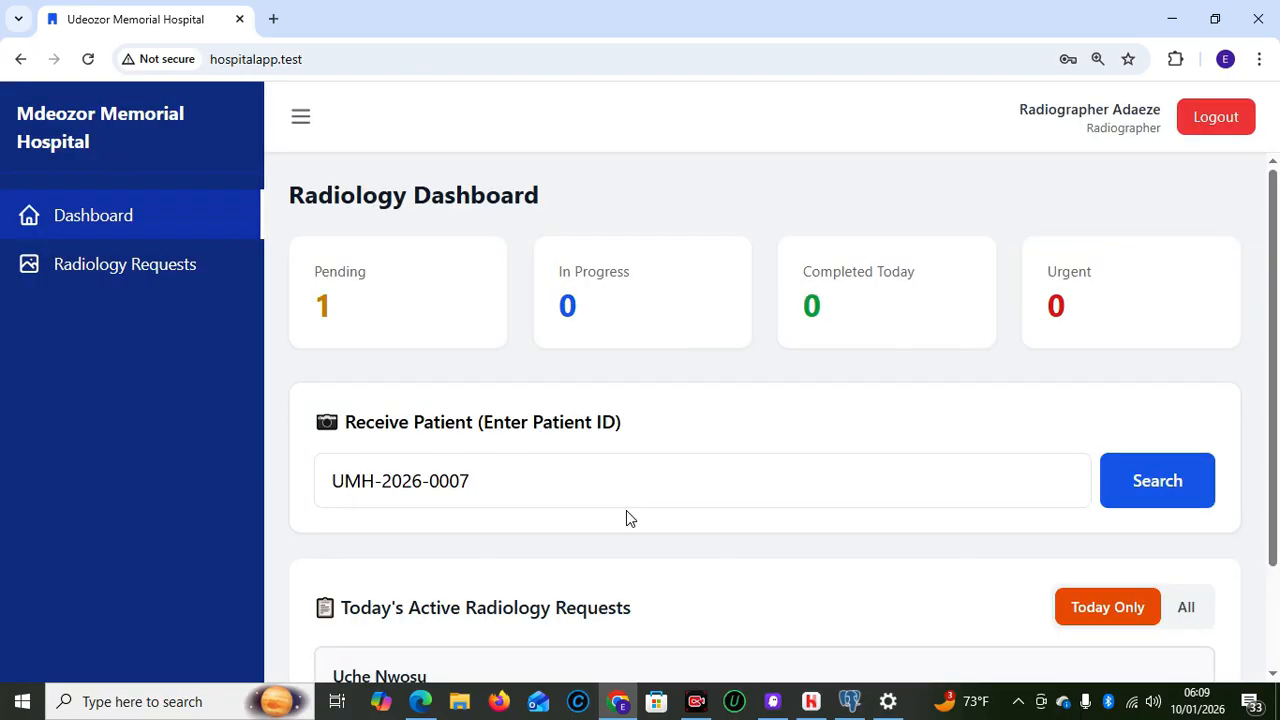
drag(1273, 434, 1270, 580)
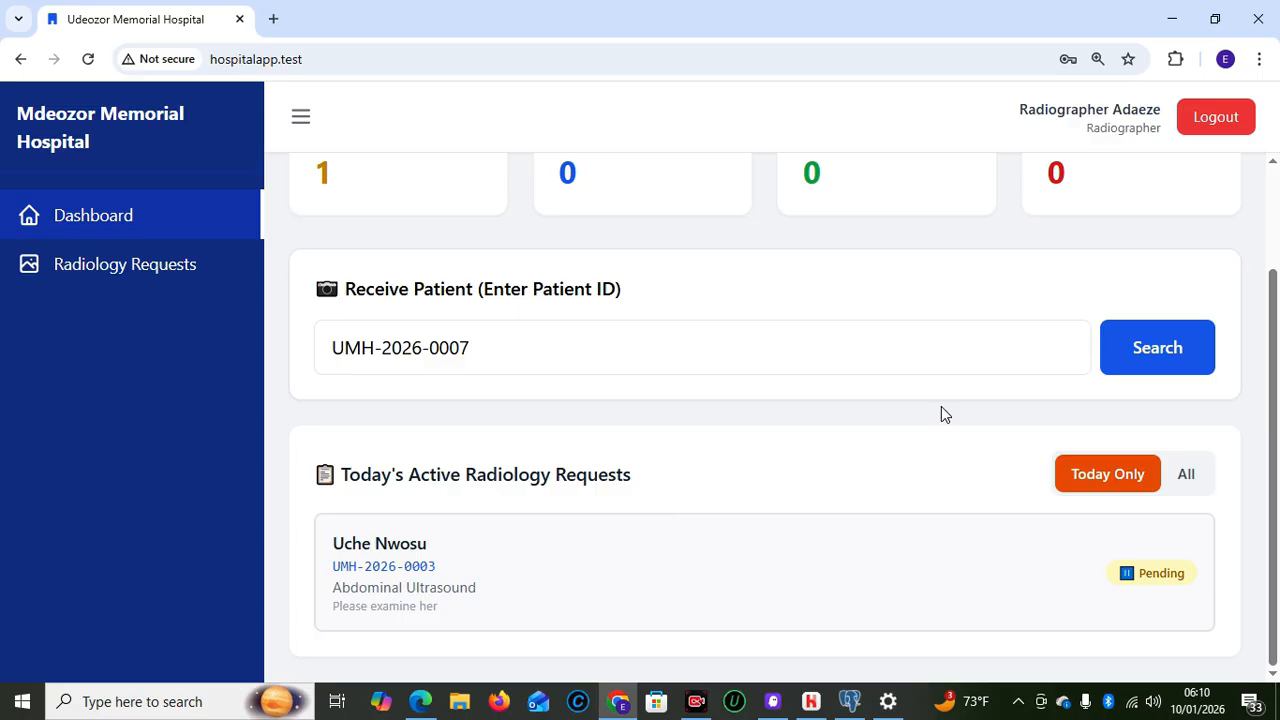
Log out of the radiology account and bring up the saved sign-in accounts on the login page
click(1210, 125)
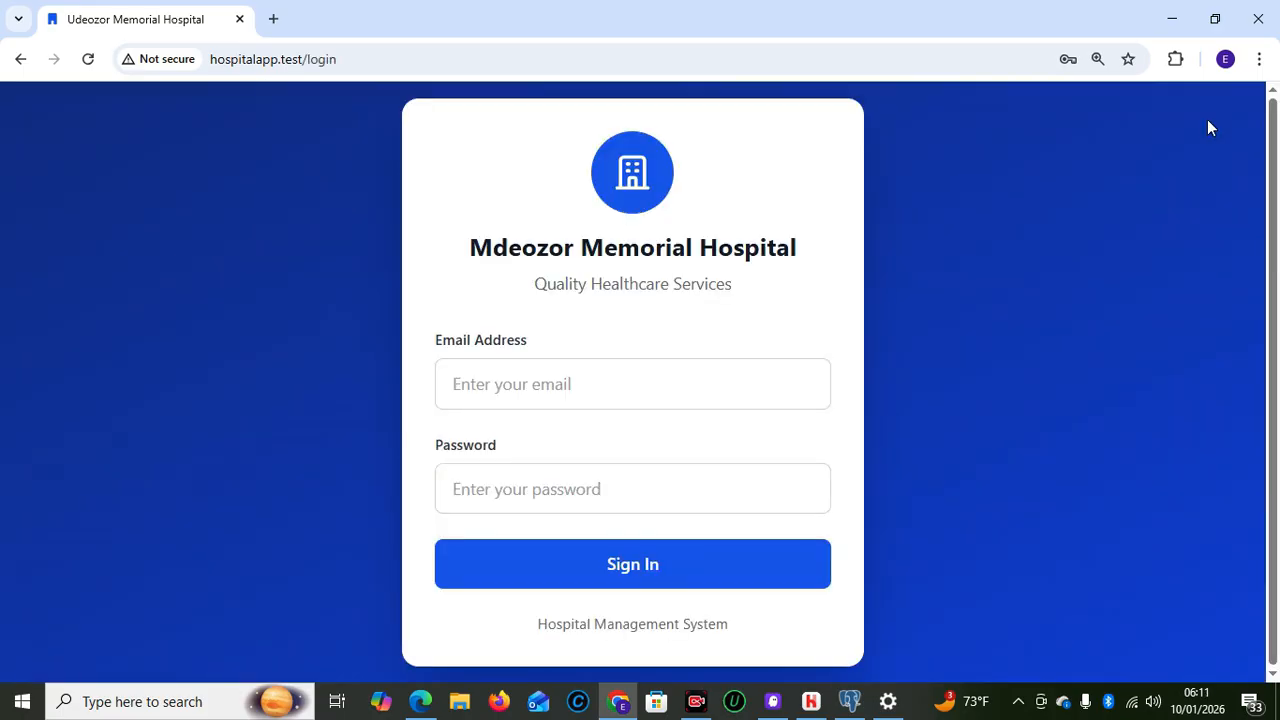
click(604, 380)
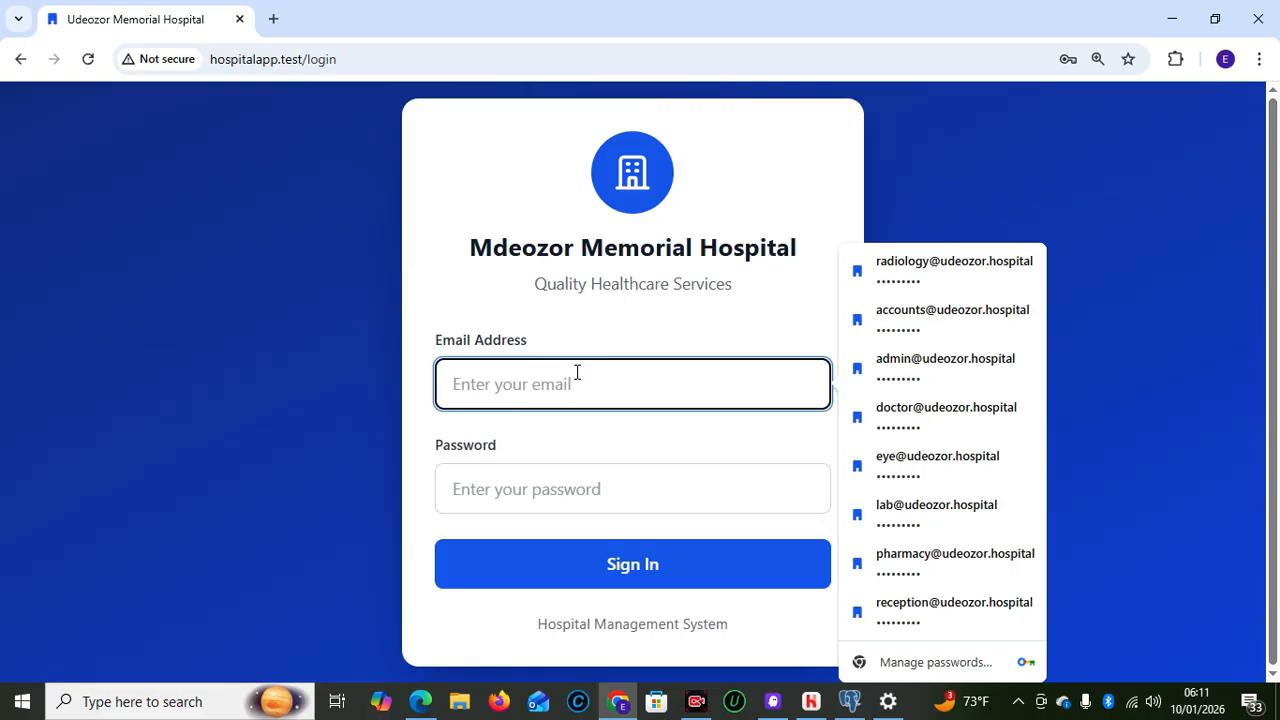
Sign in as the System Administrator using the saved admin credentials
click(895, 390)
click(894, 366)
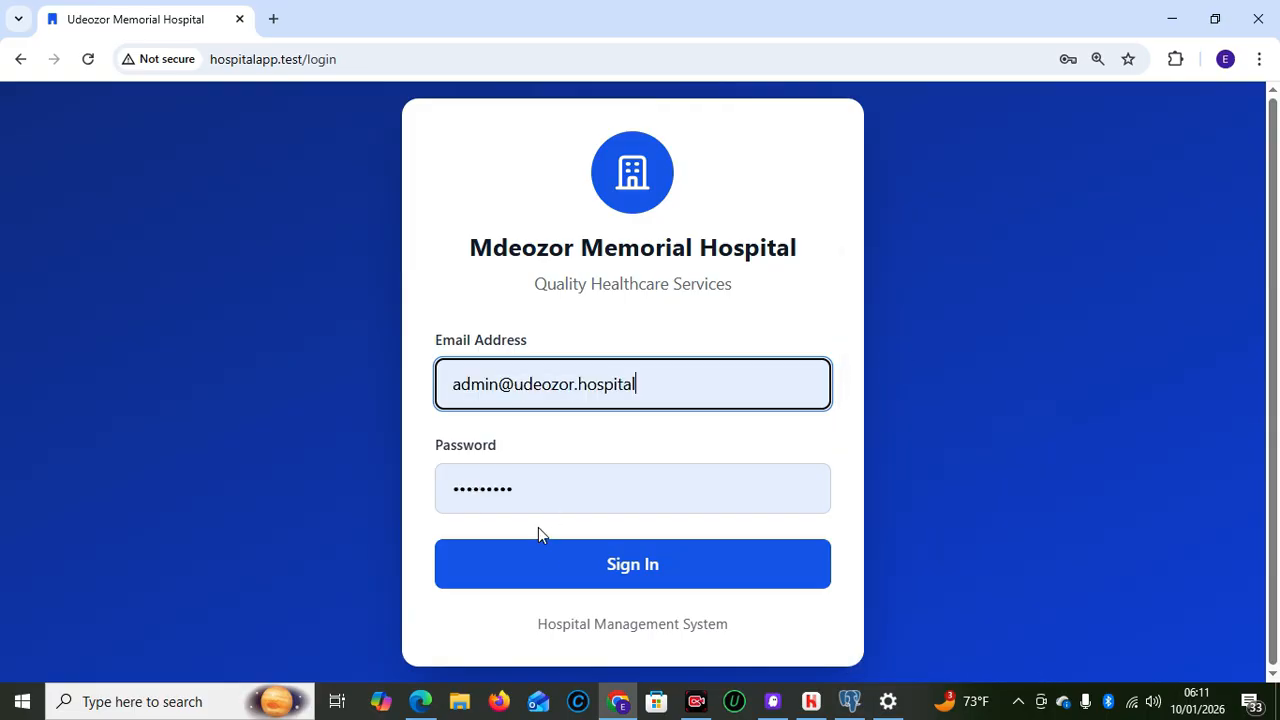
click(557, 563)
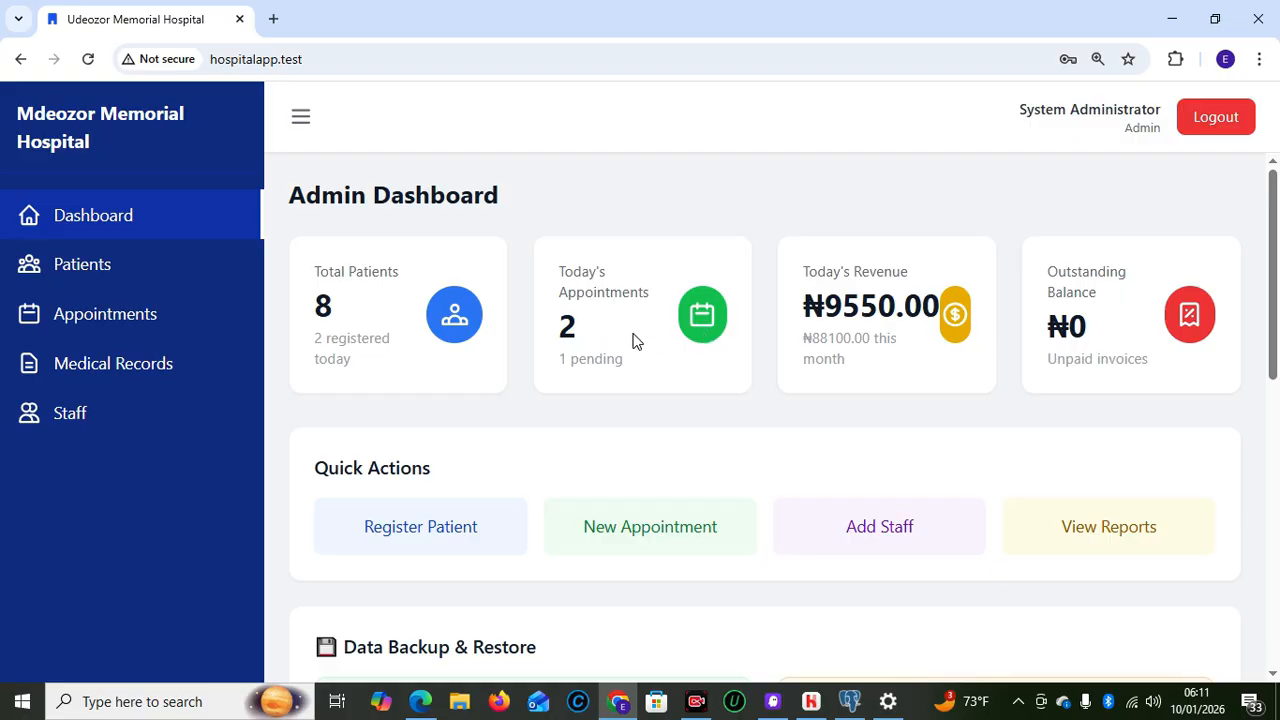
Open Patients, cancel a new registration, then filter from all 8 patients to today's 2
click(80, 287)
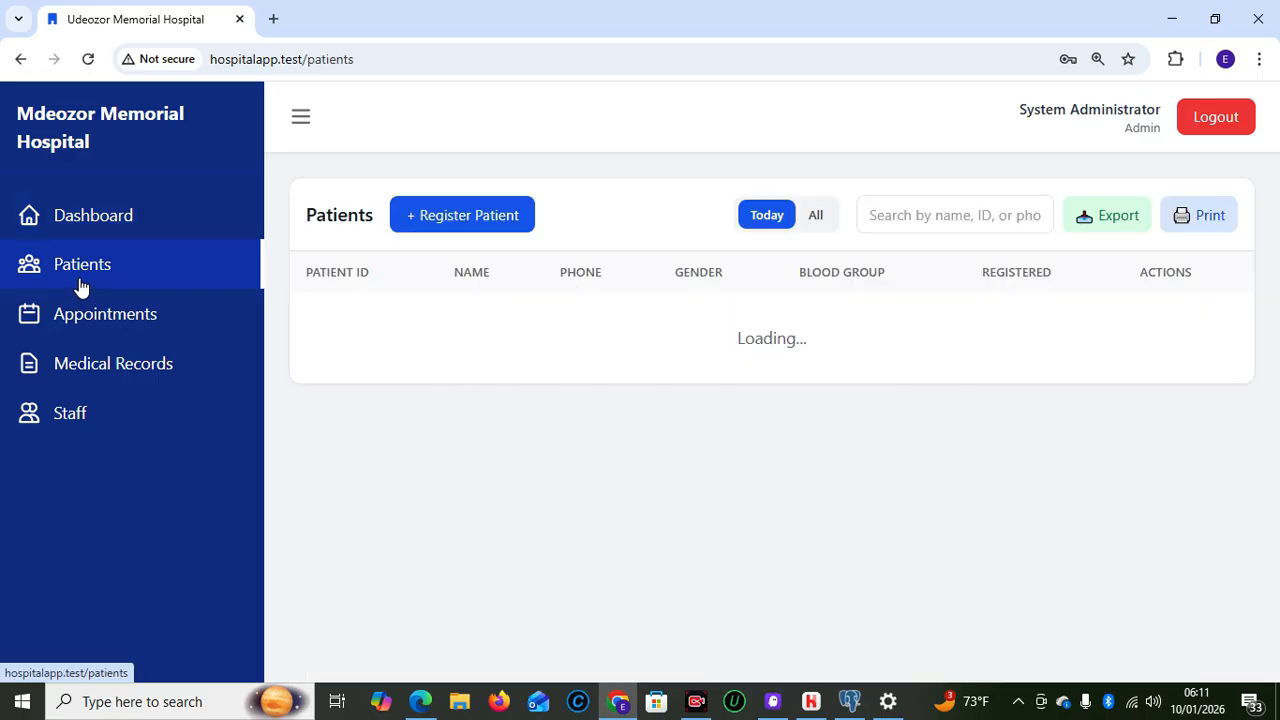
click(459, 218)
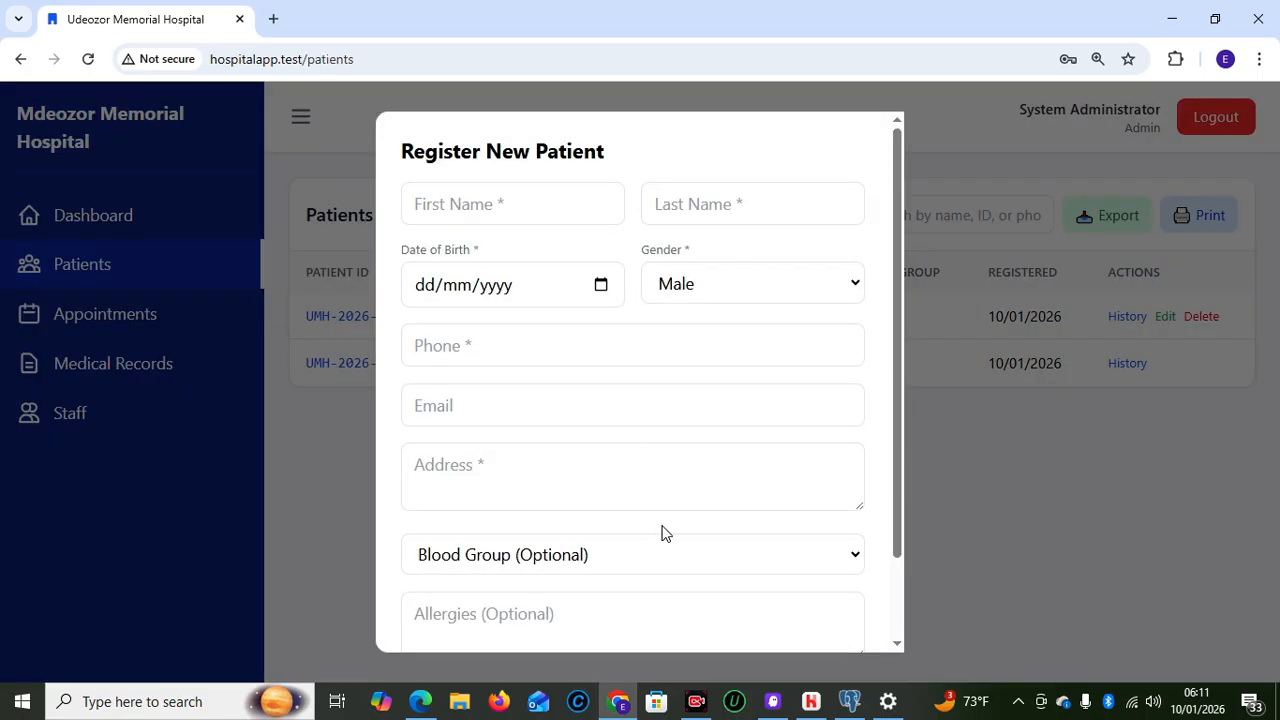
drag(901, 527, 897, 666)
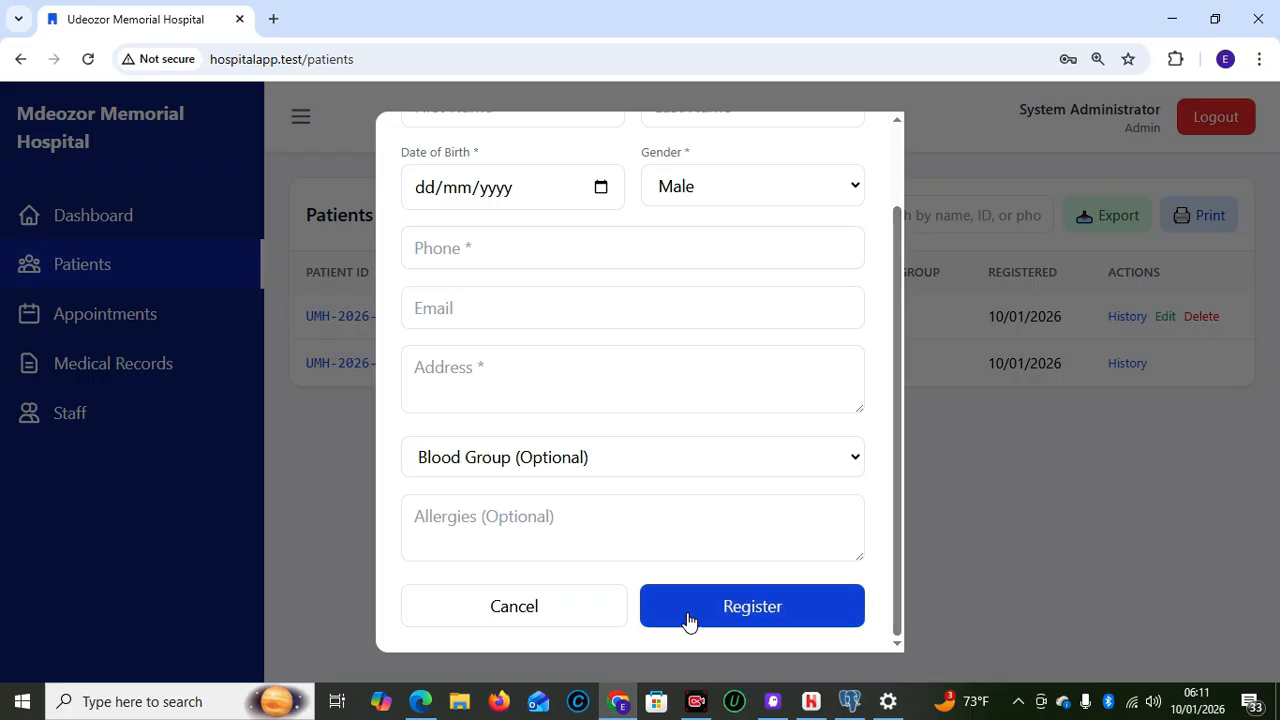
click(571, 603)
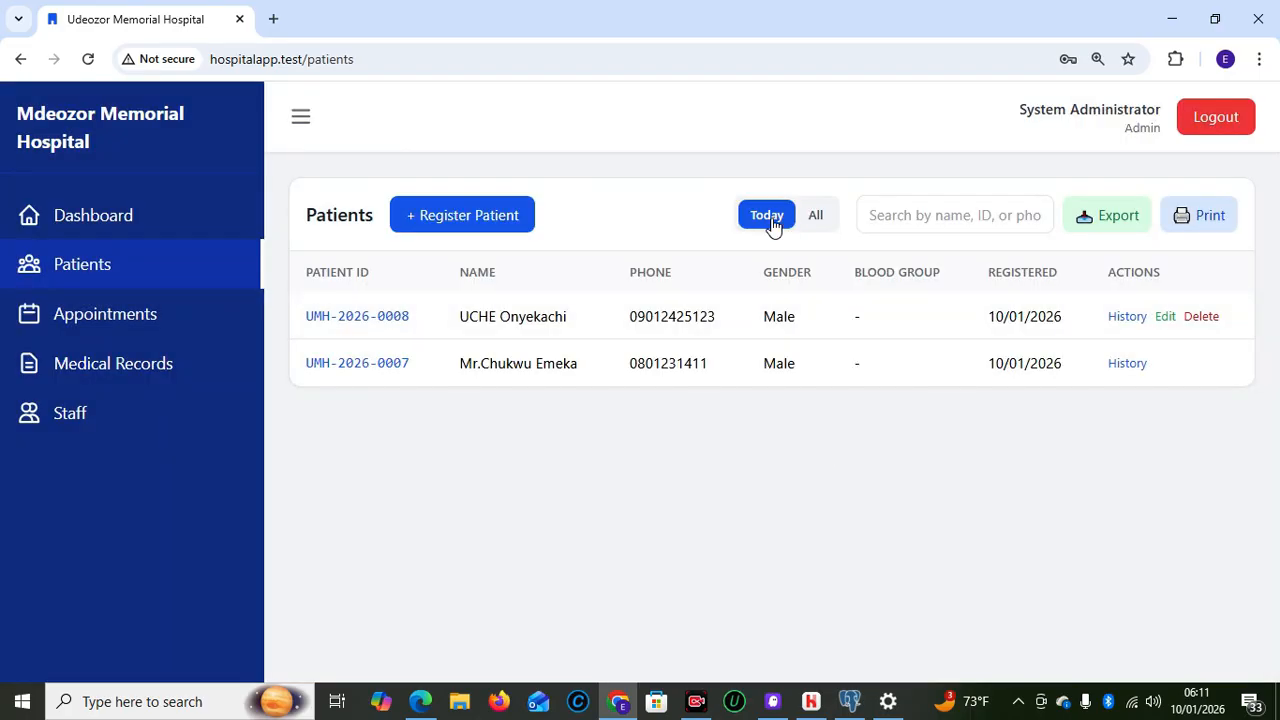
click(819, 219)
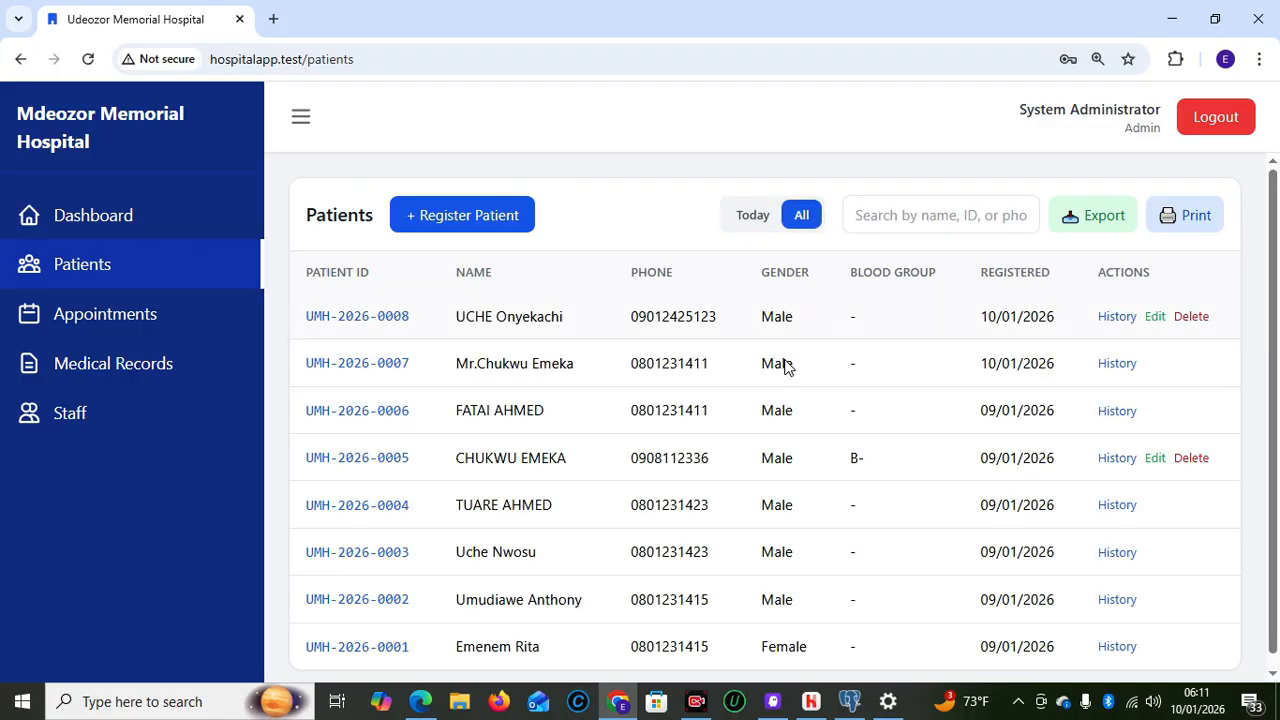
click(757, 226)
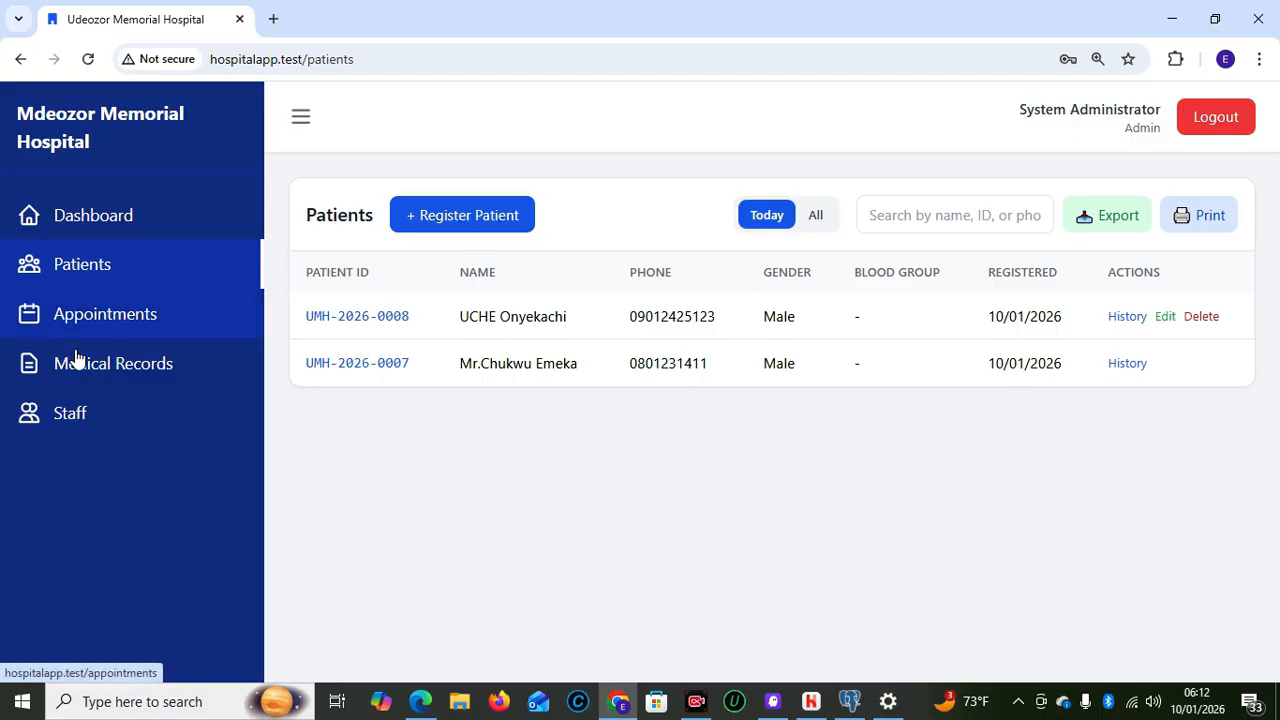
In Staff Management, open and cancel the accountant's Edit and Password forms without changes
click(108, 415)
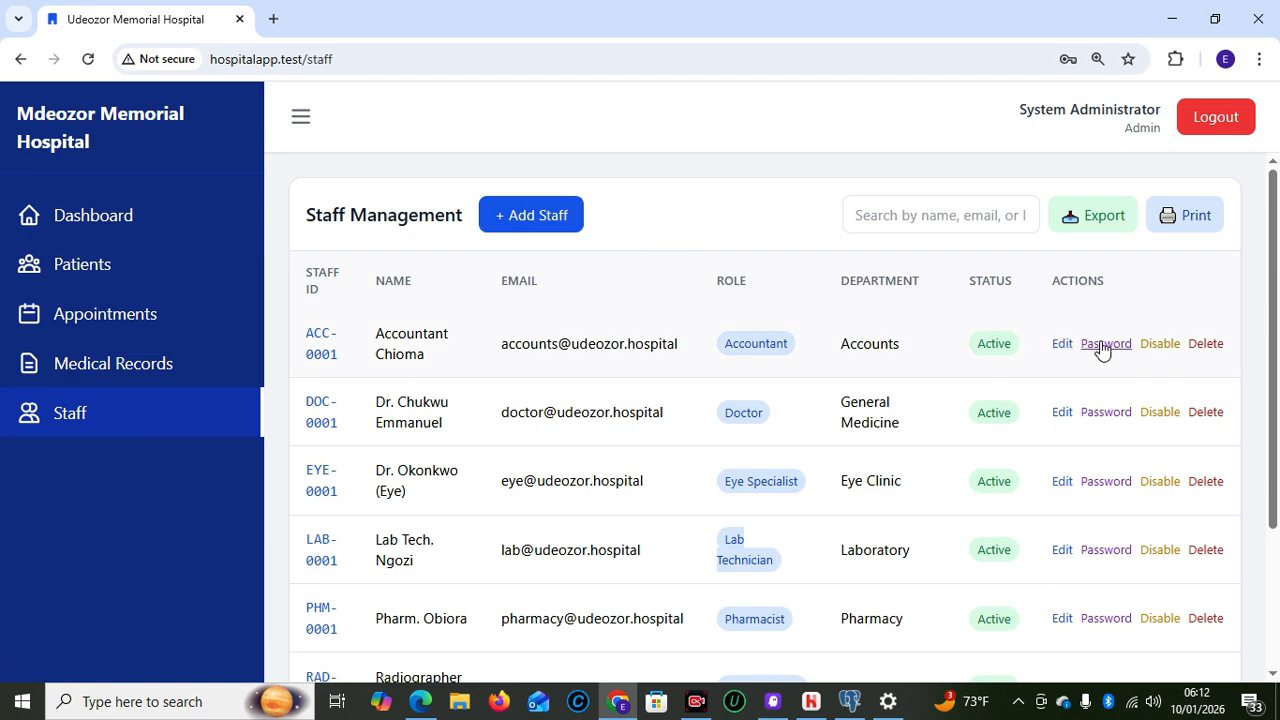
click(1064, 343)
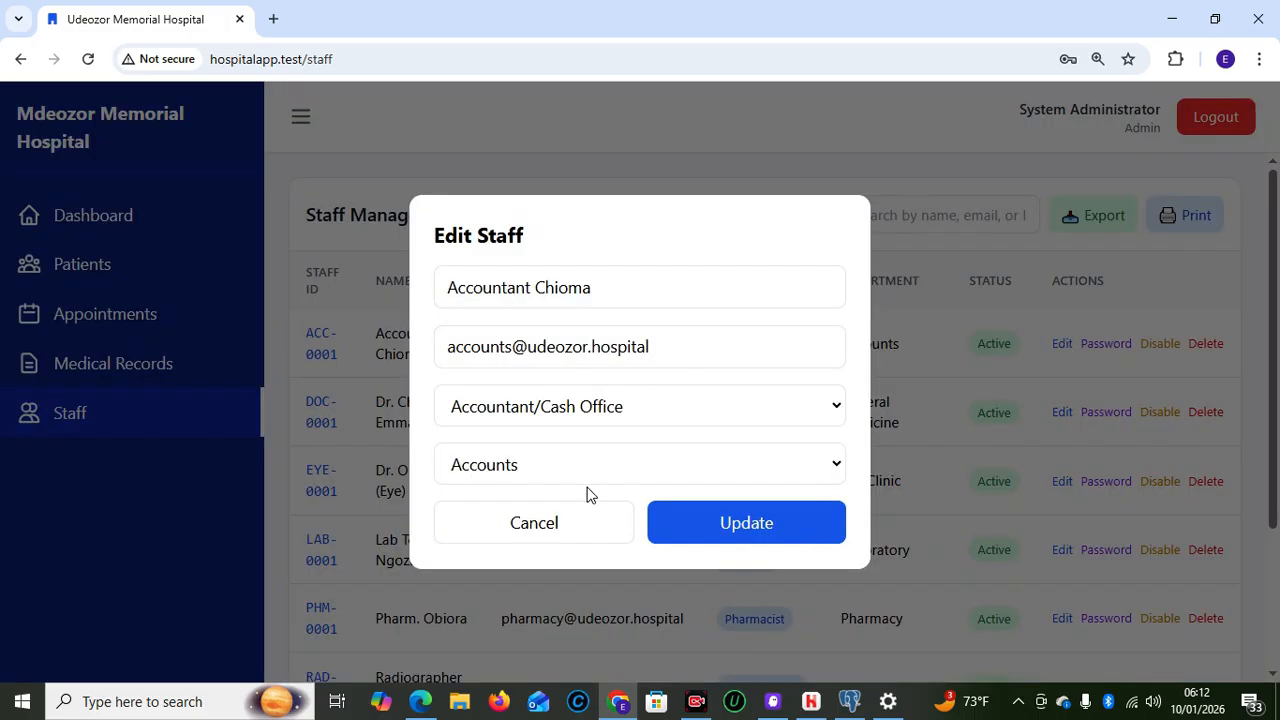
click(513, 523)
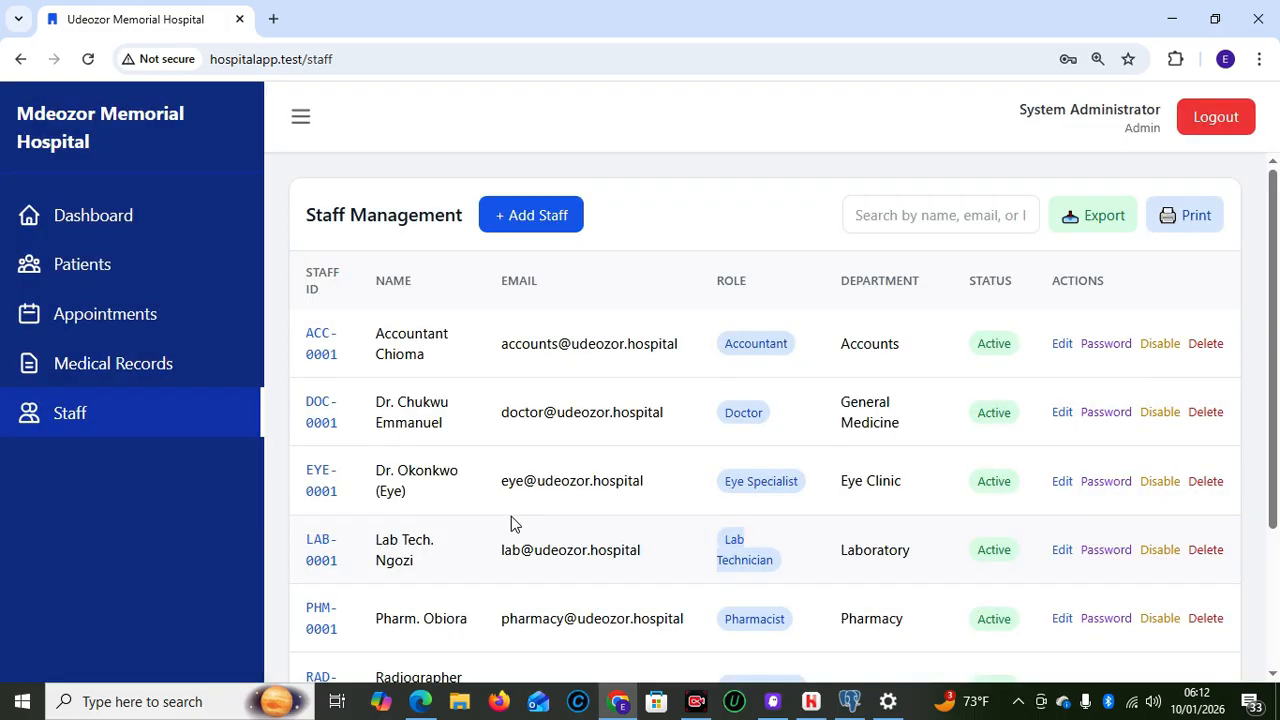
click(1106, 344)
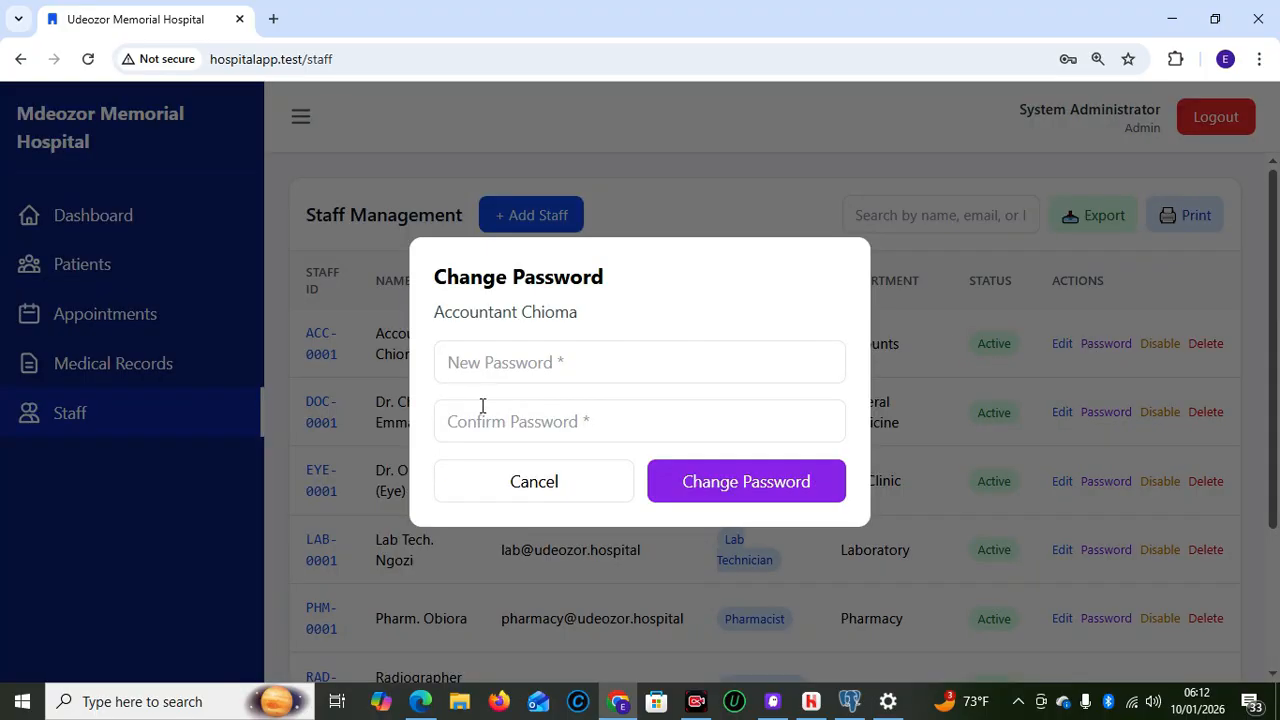
click(551, 492)
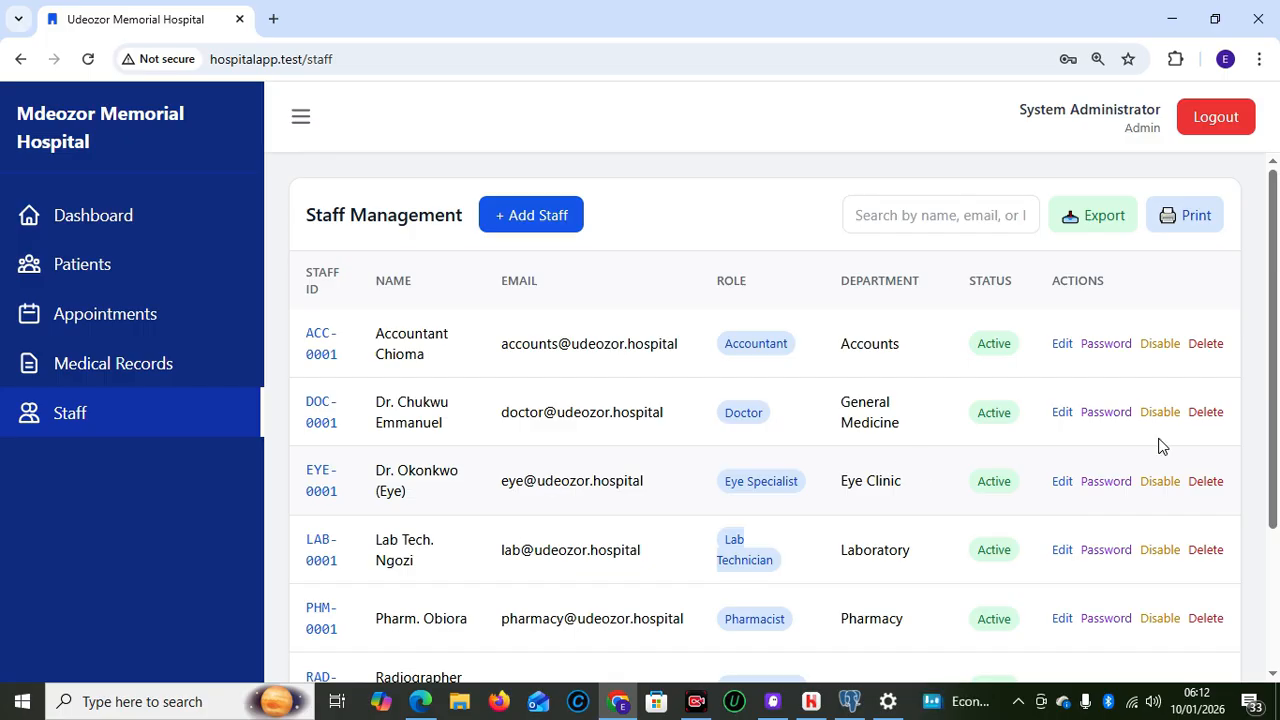
Review the staff table, then return to the dashboard's Hospital Settings section
drag(1274, 430, 1275, 650)
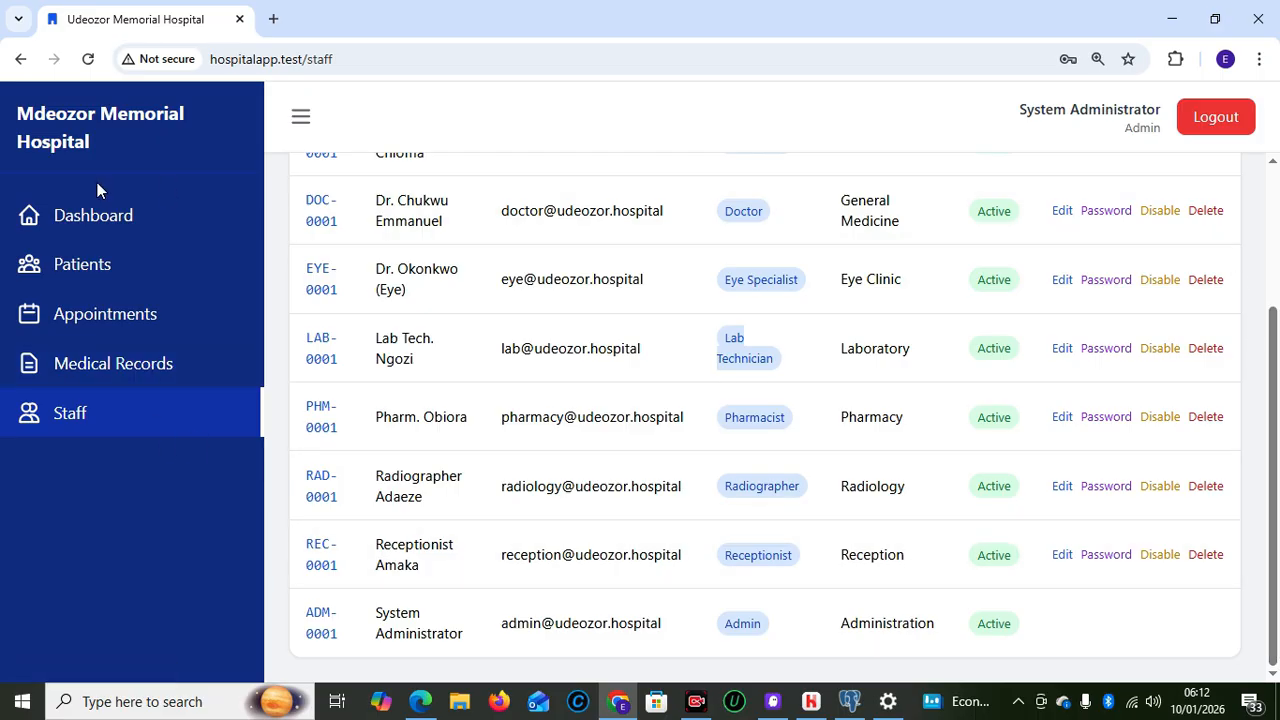
click(103, 212)
drag(1277, 282, 1279, 566)
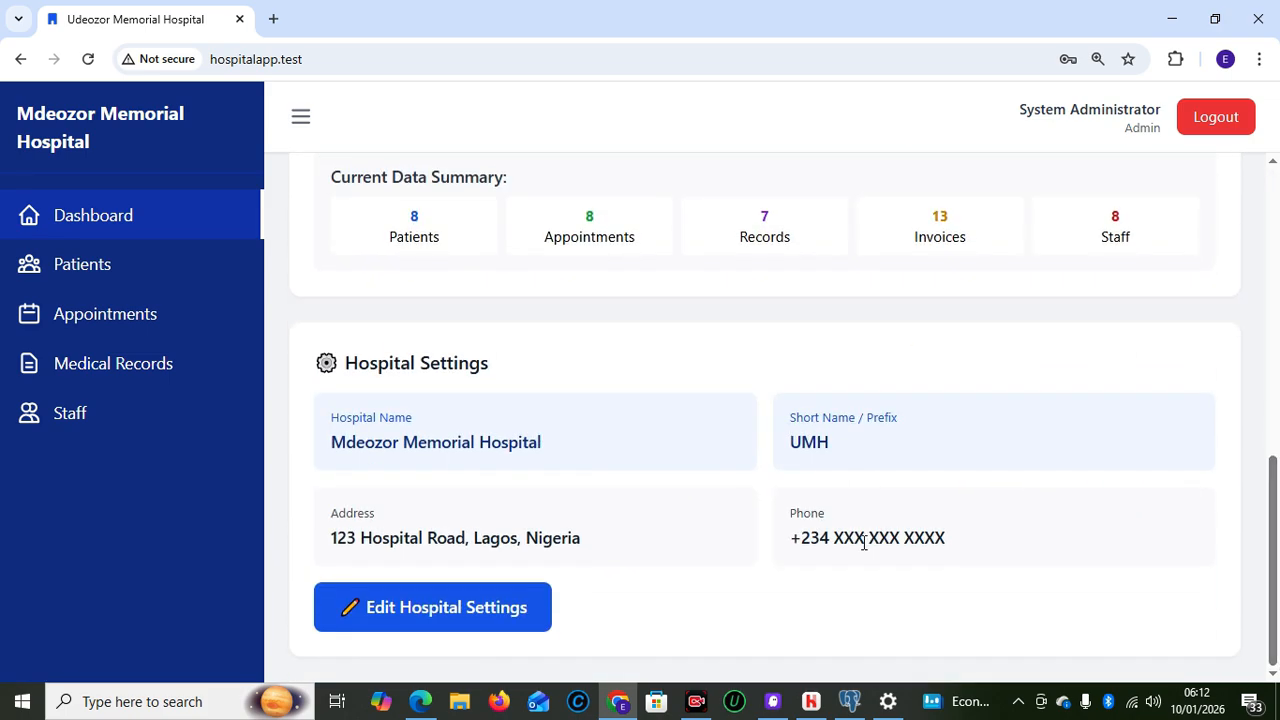
click(300, 120)
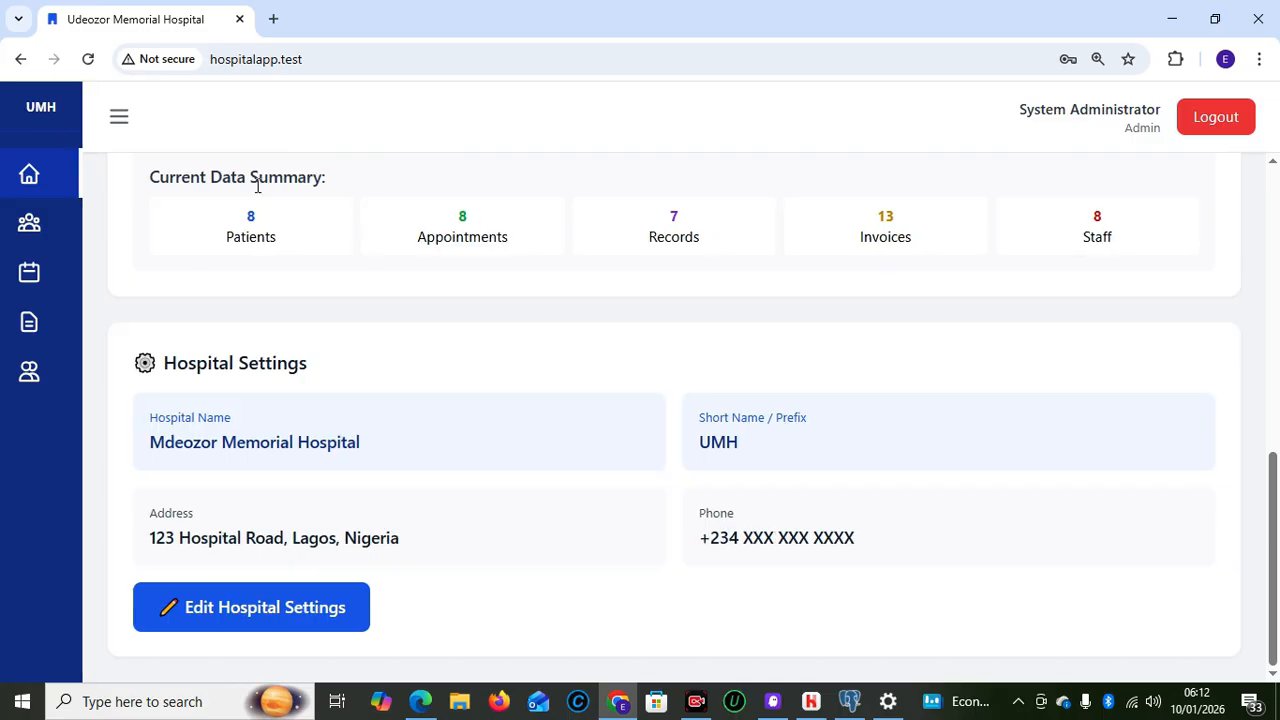
click(115, 124)
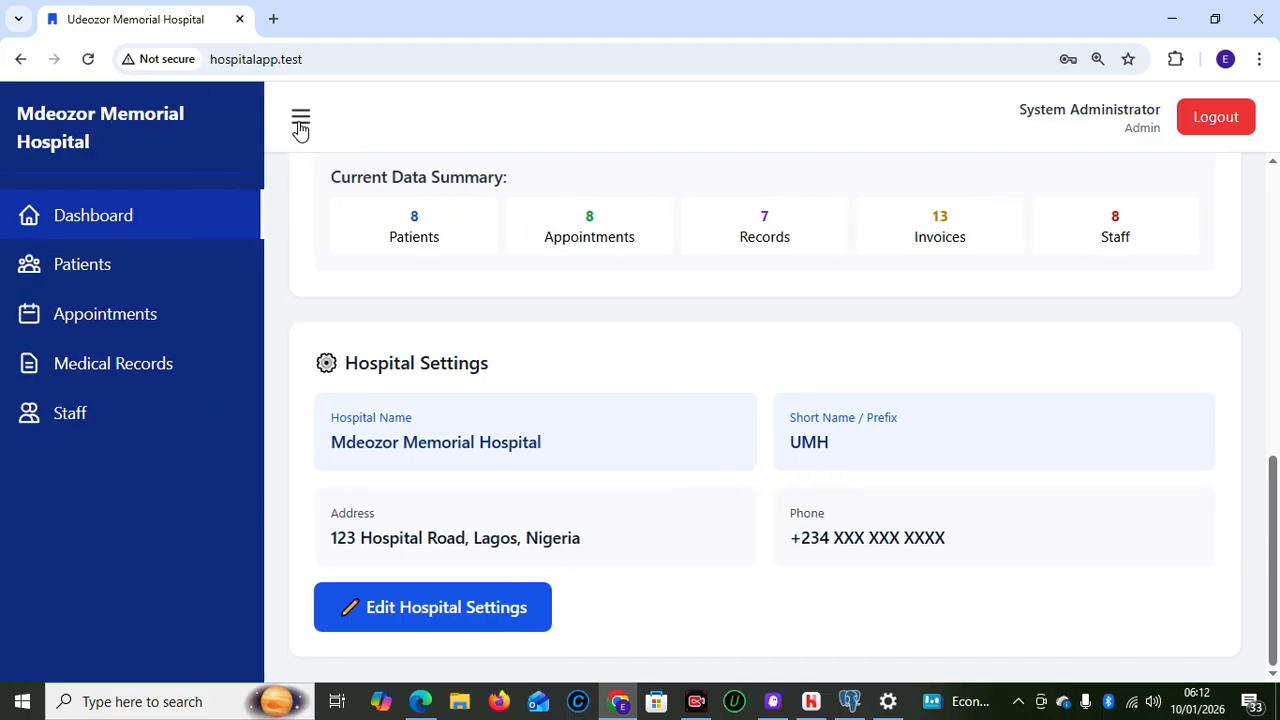
click(301, 122)
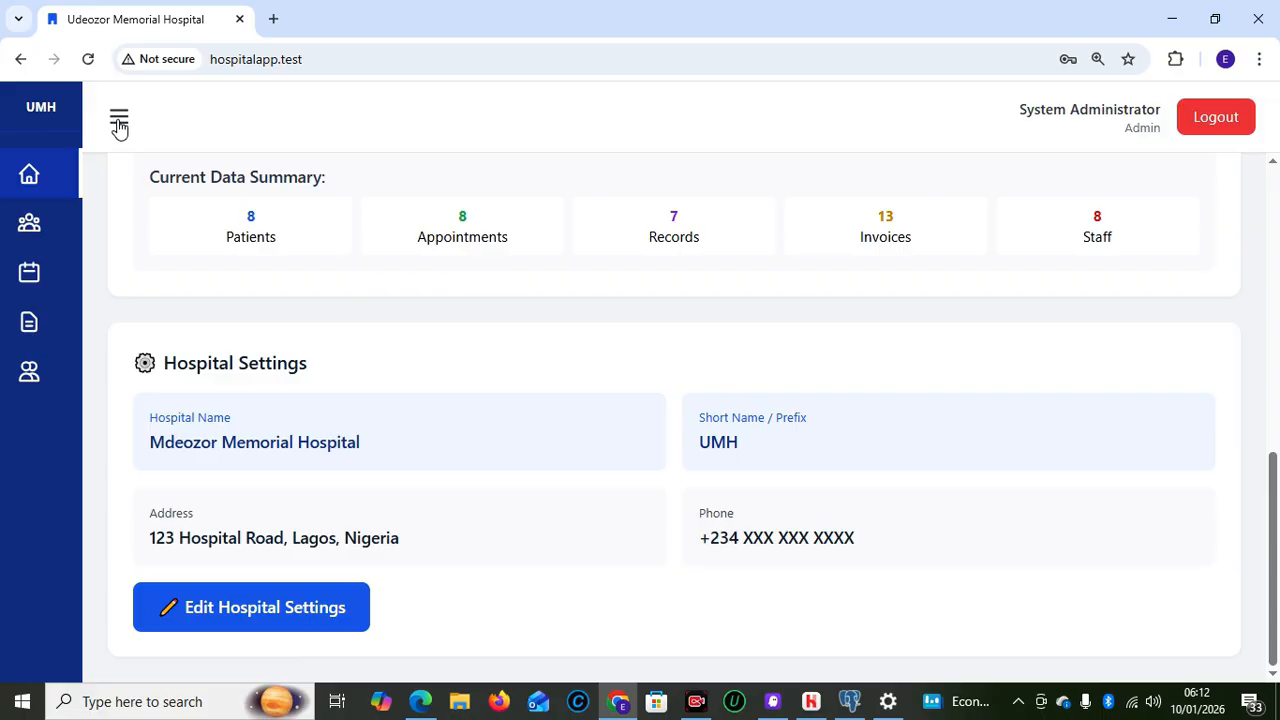
click(119, 124)
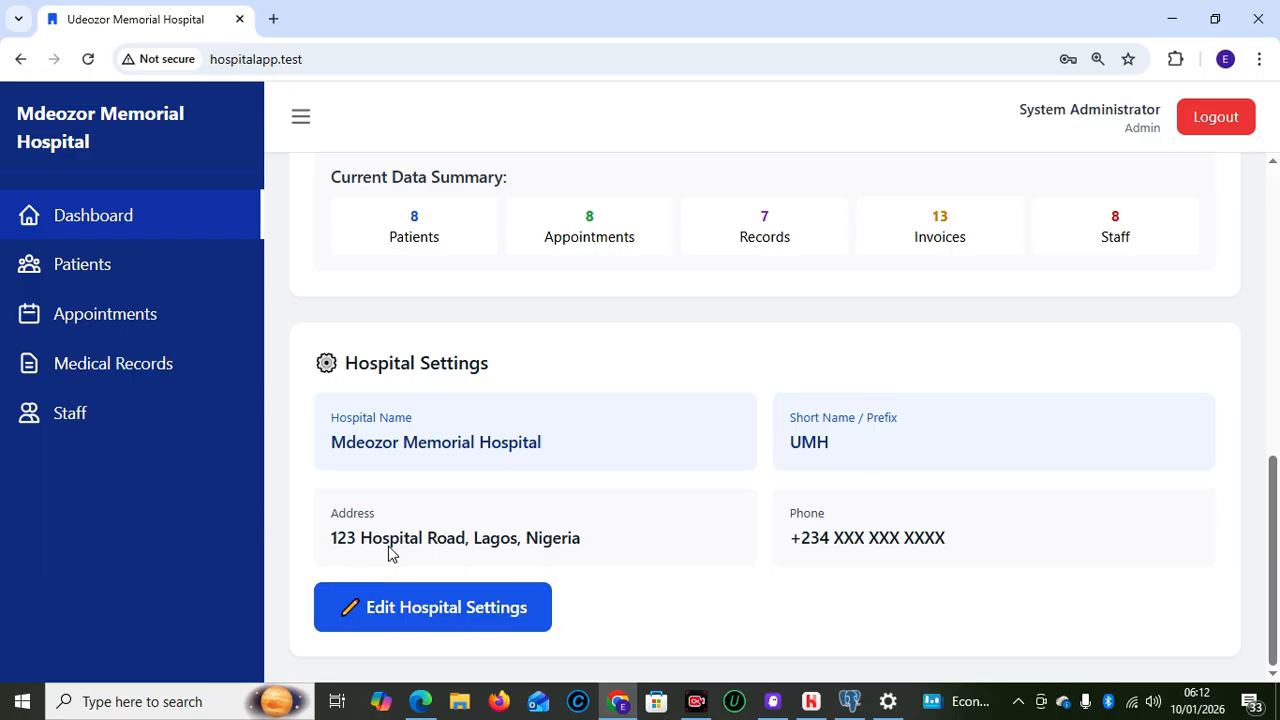
click(423, 608)
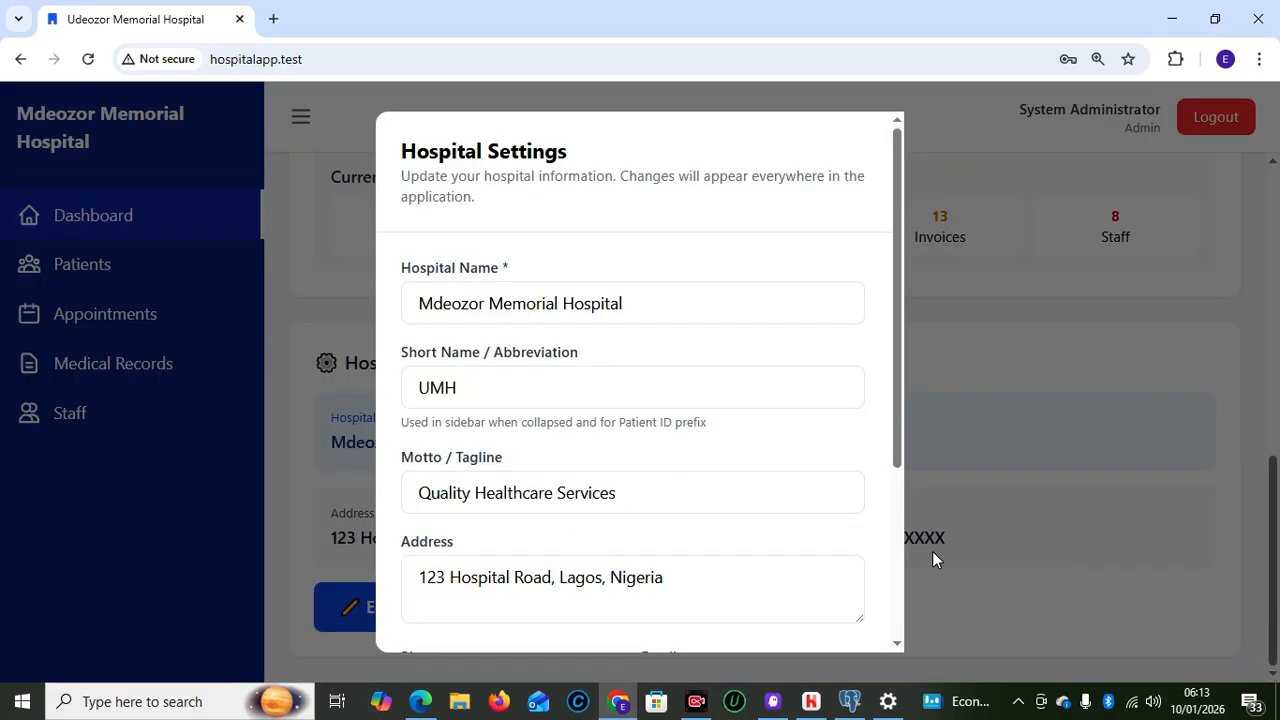
drag(892, 424, 900, 617)
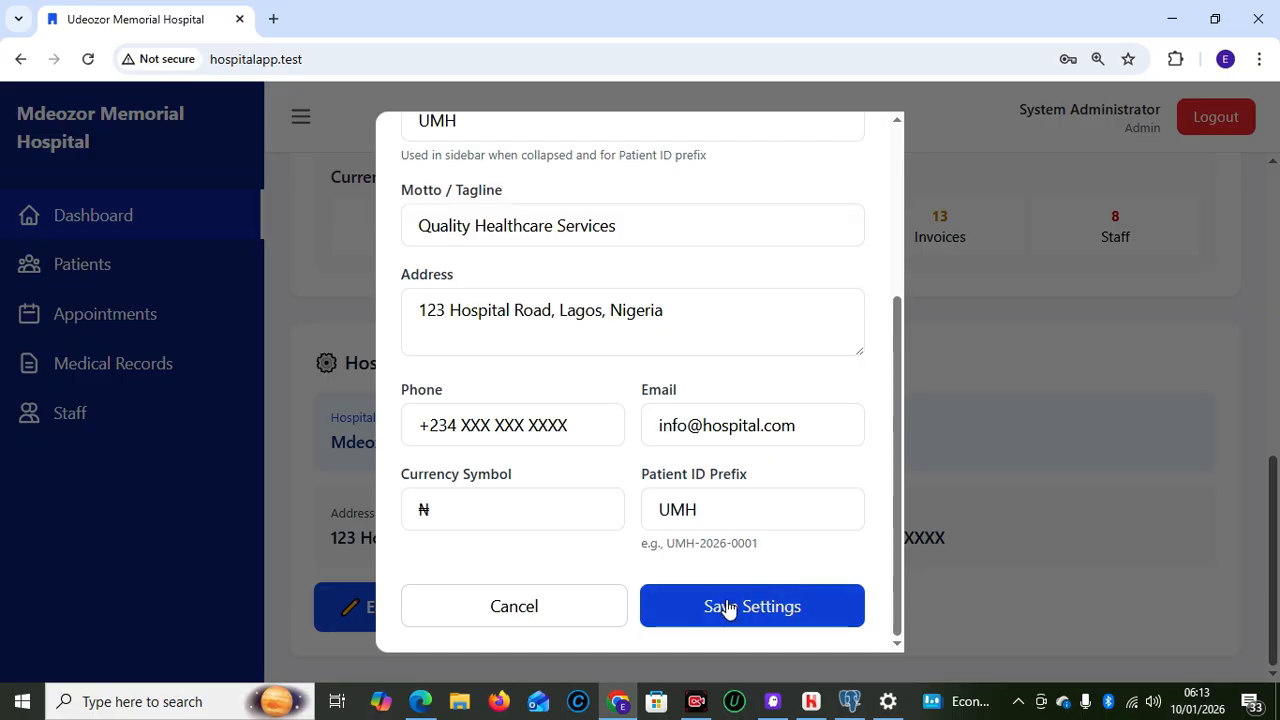
click(484, 512)
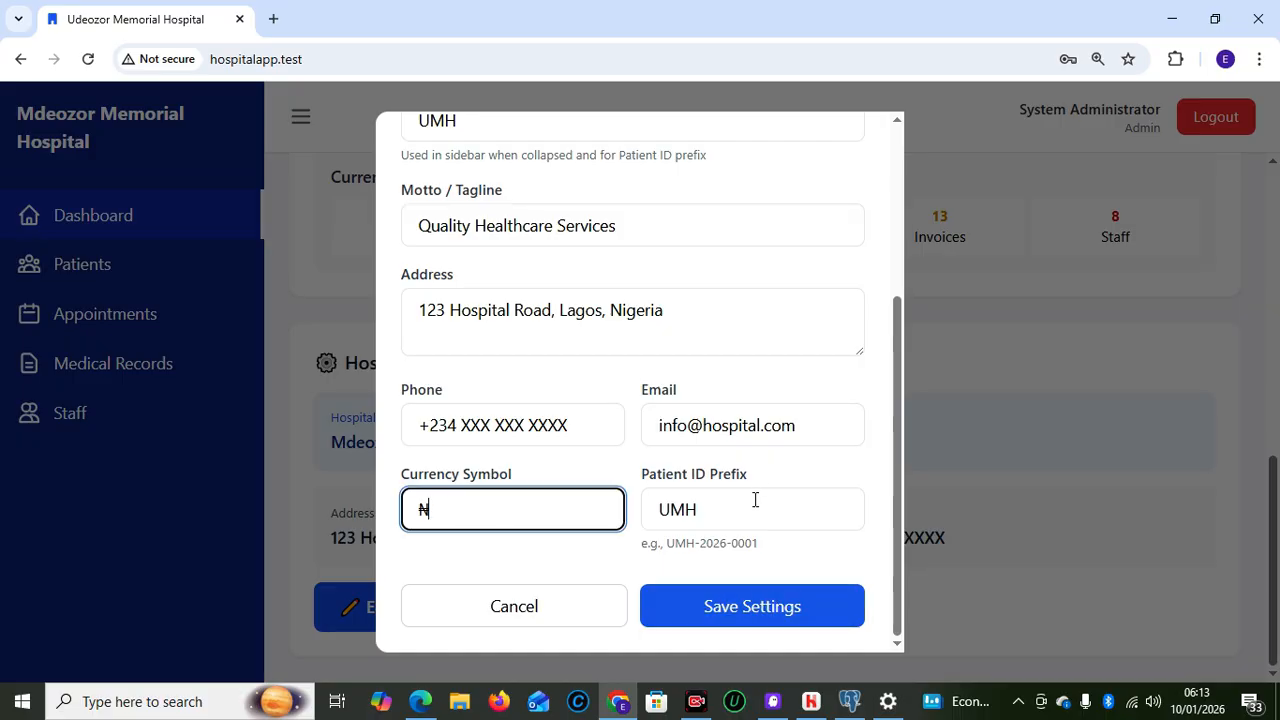
click(718, 499)
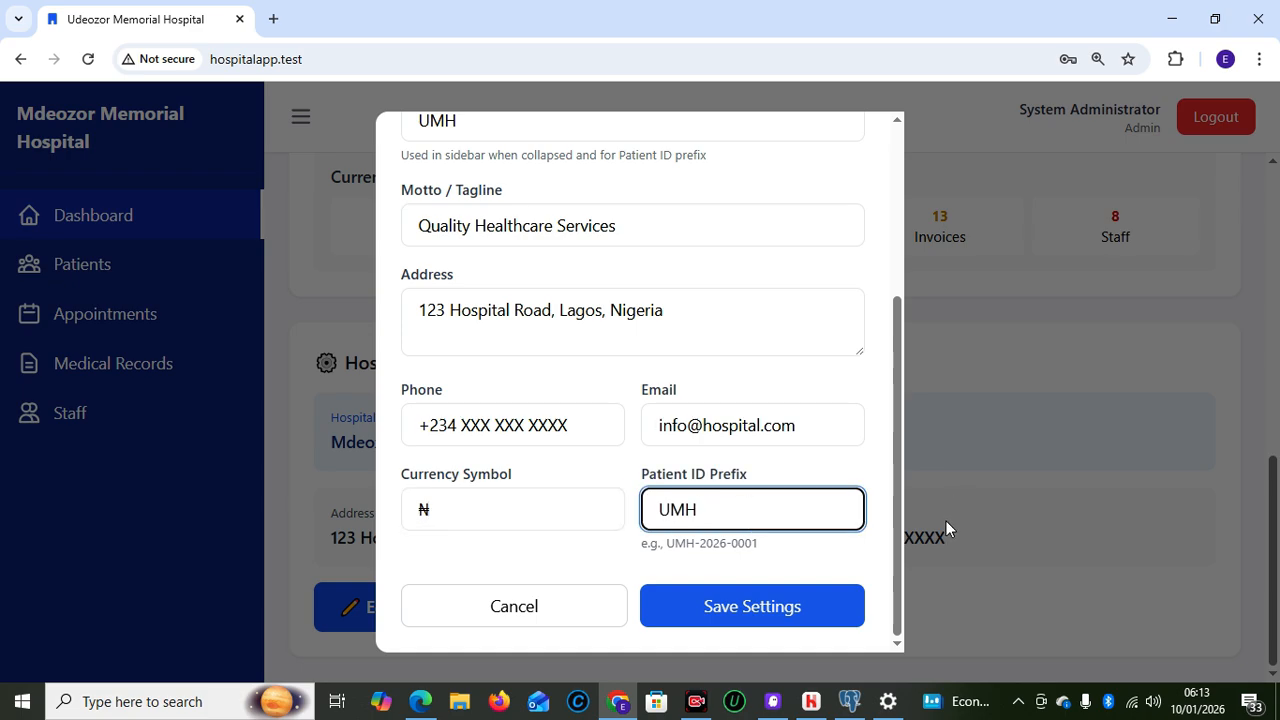
click(534, 606)
drag(1273, 537, 1272, 392)
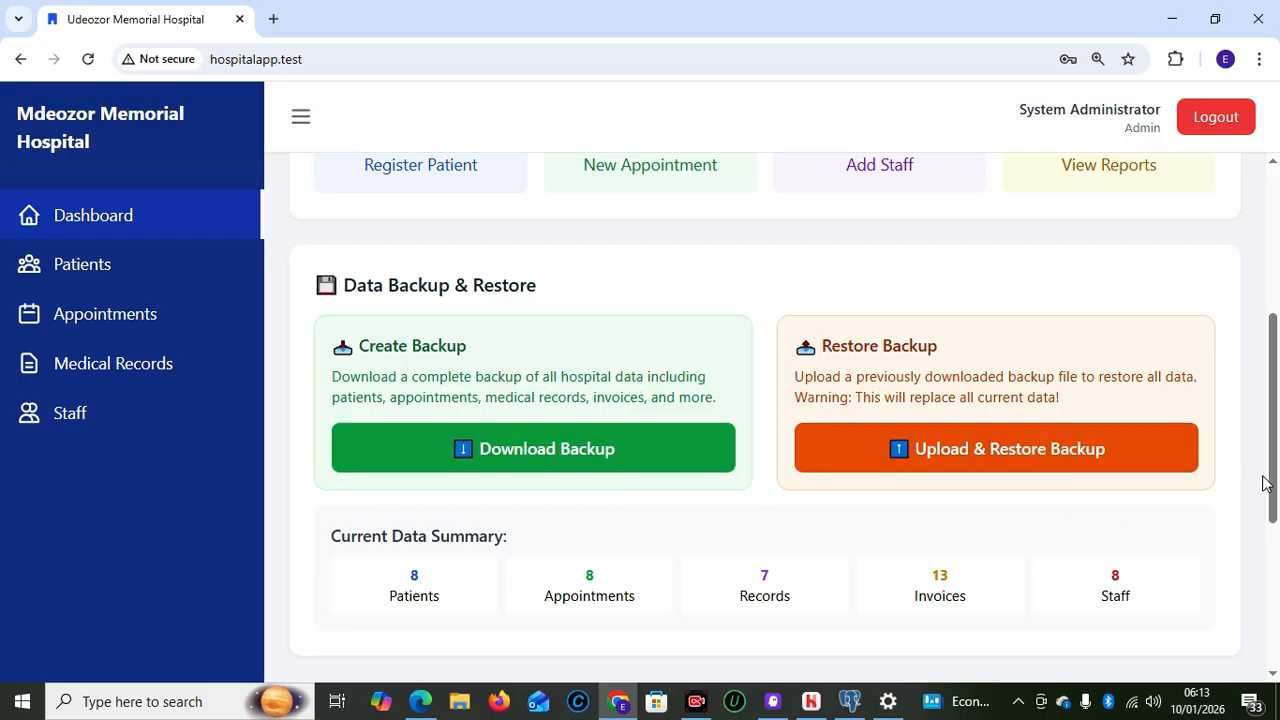
scroll(1265, 463, down, 2)
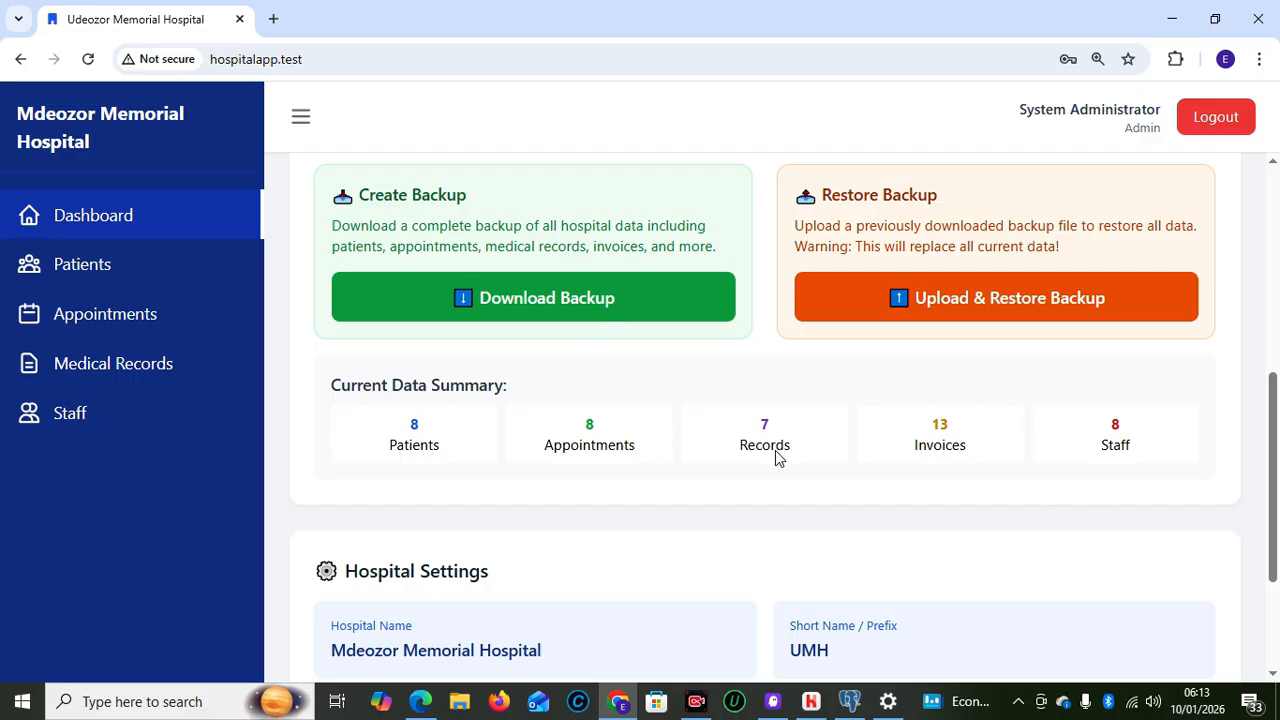
mouse_move(1274, 548)
mouse_down()
mouse_move(1277, 592)
mouse_move(1276, 441)
mouse_move(1276, 528)
mouse_up()
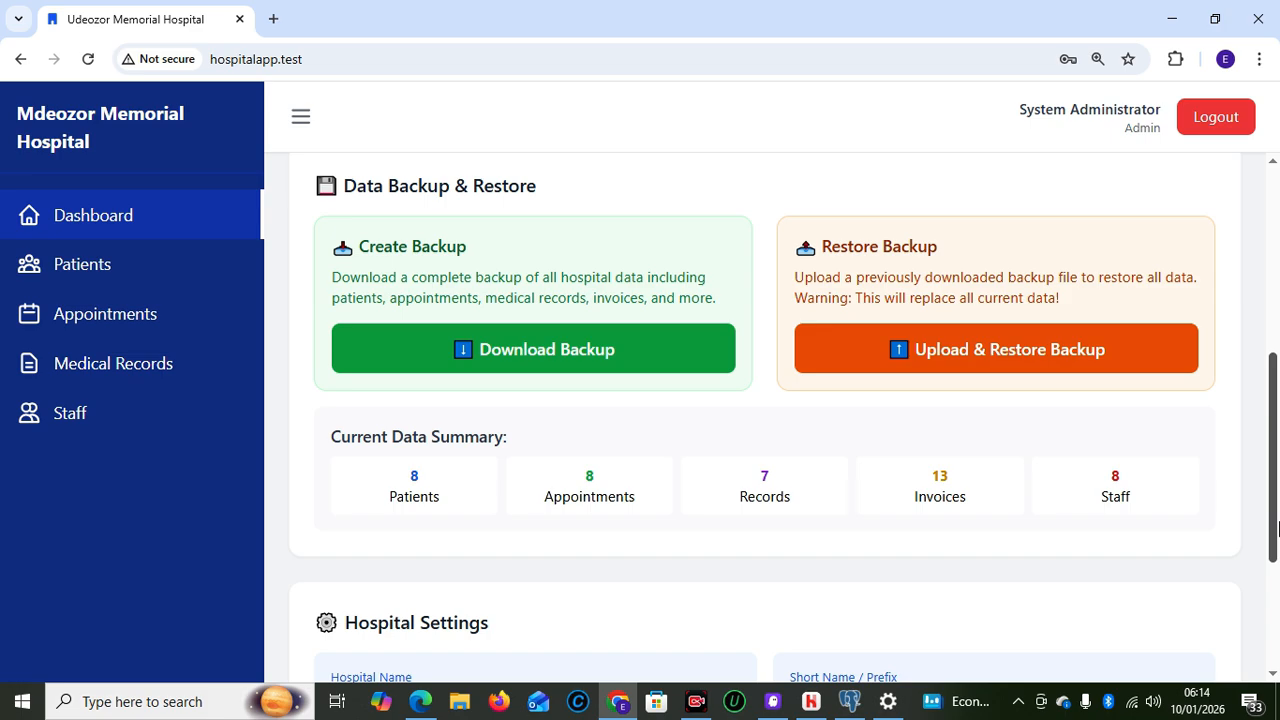
drag(1276, 530, 1272, 345)
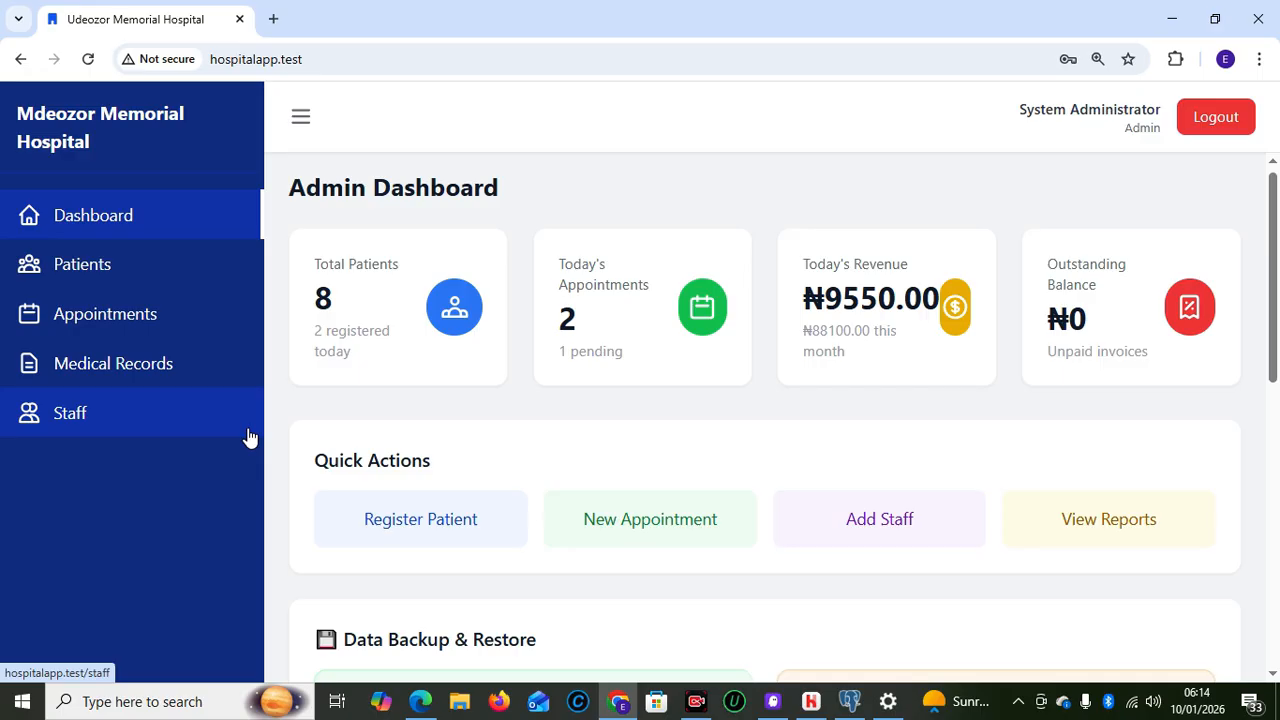
mouse_move(420, 701)
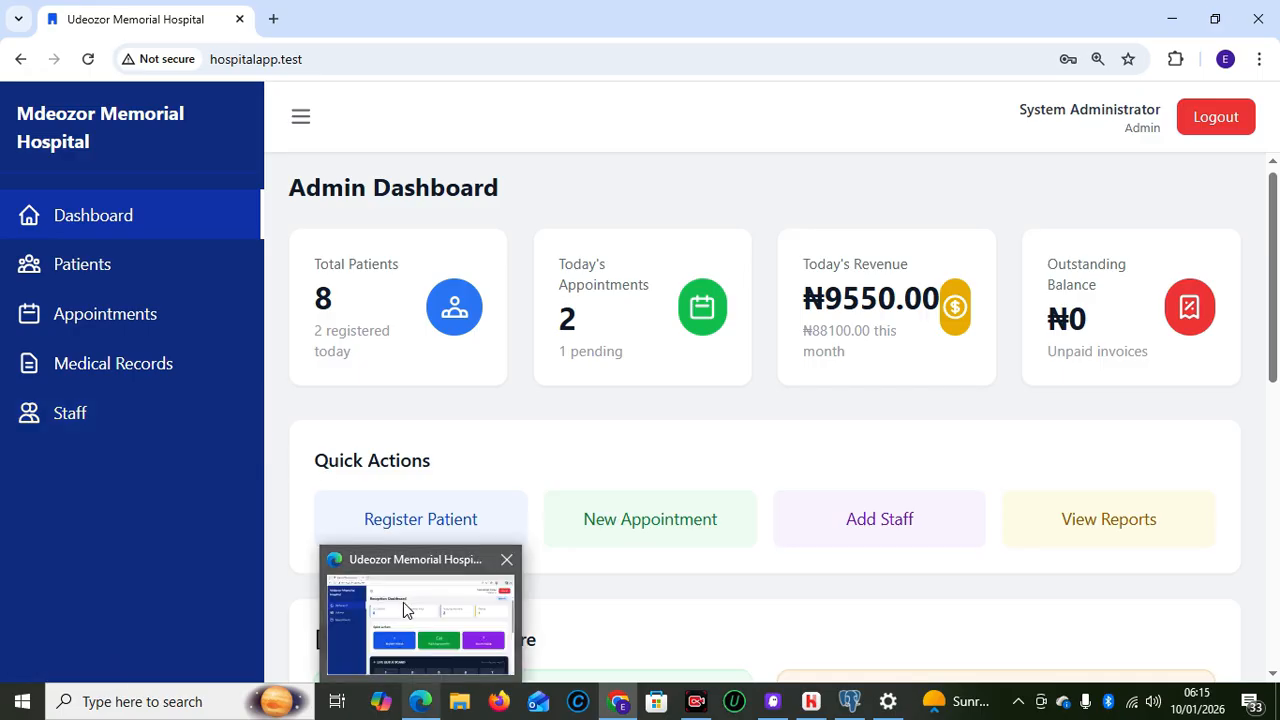
Bring up the receptionist's Reception Dashboard and review the Live Queue Board and Today's Patients
click(405, 610)
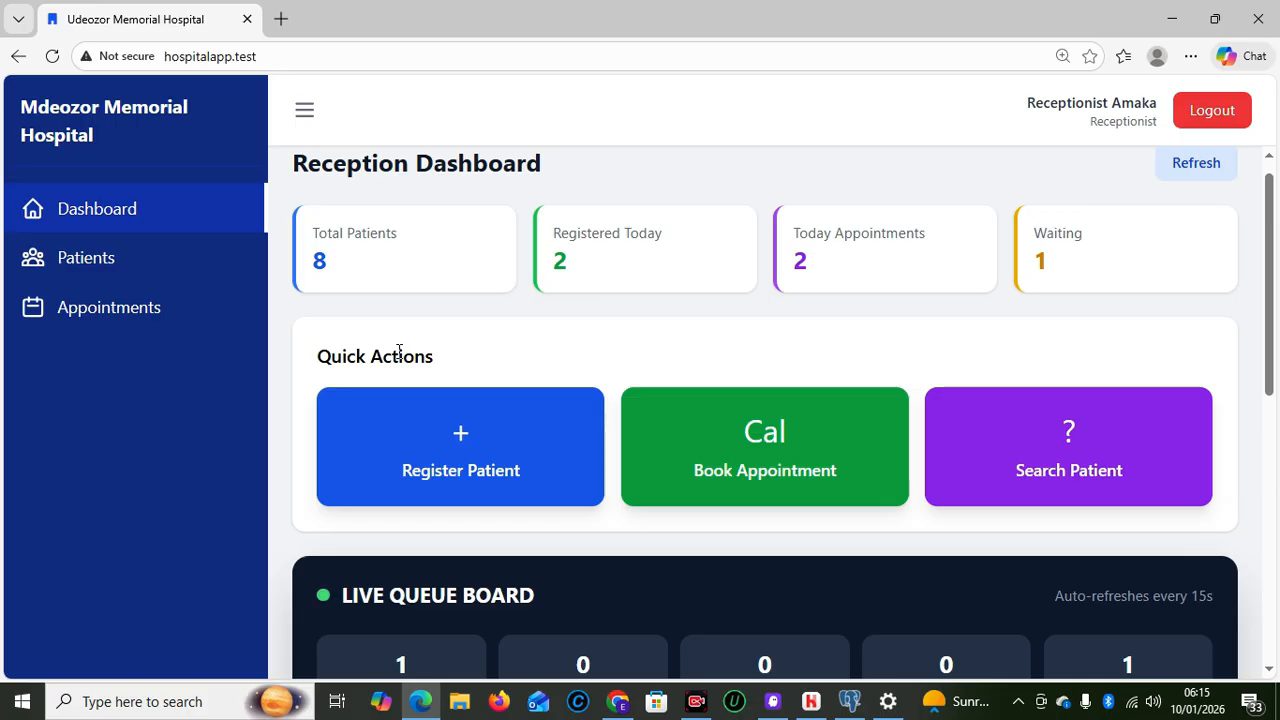
drag(1274, 354, 1274, 486)
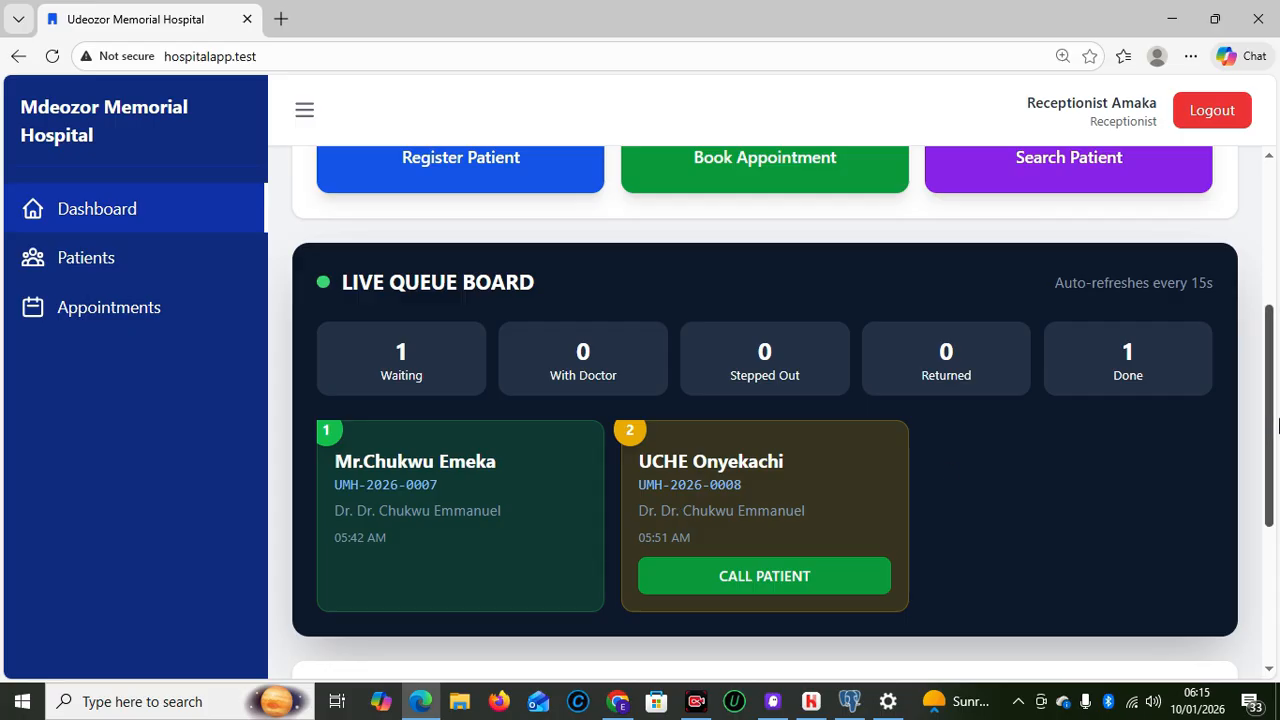
drag(1272, 436, 1264, 497)
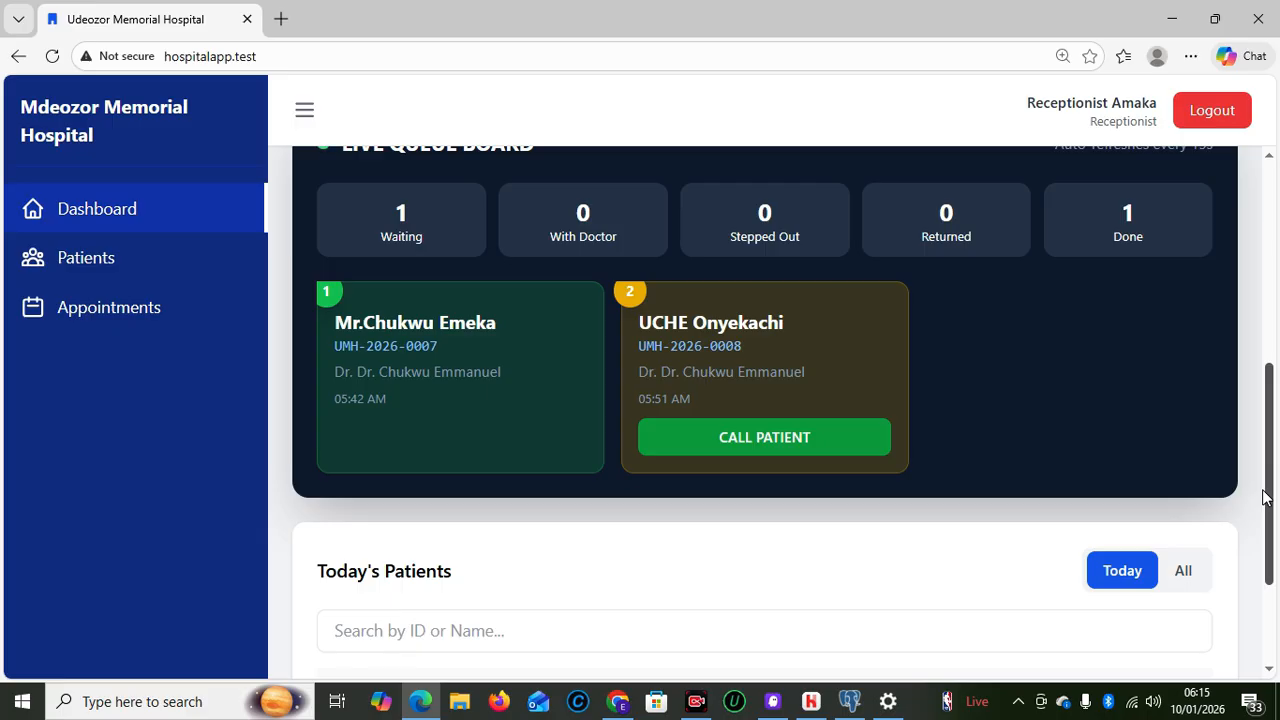
scroll(1258, 340, up, 2)
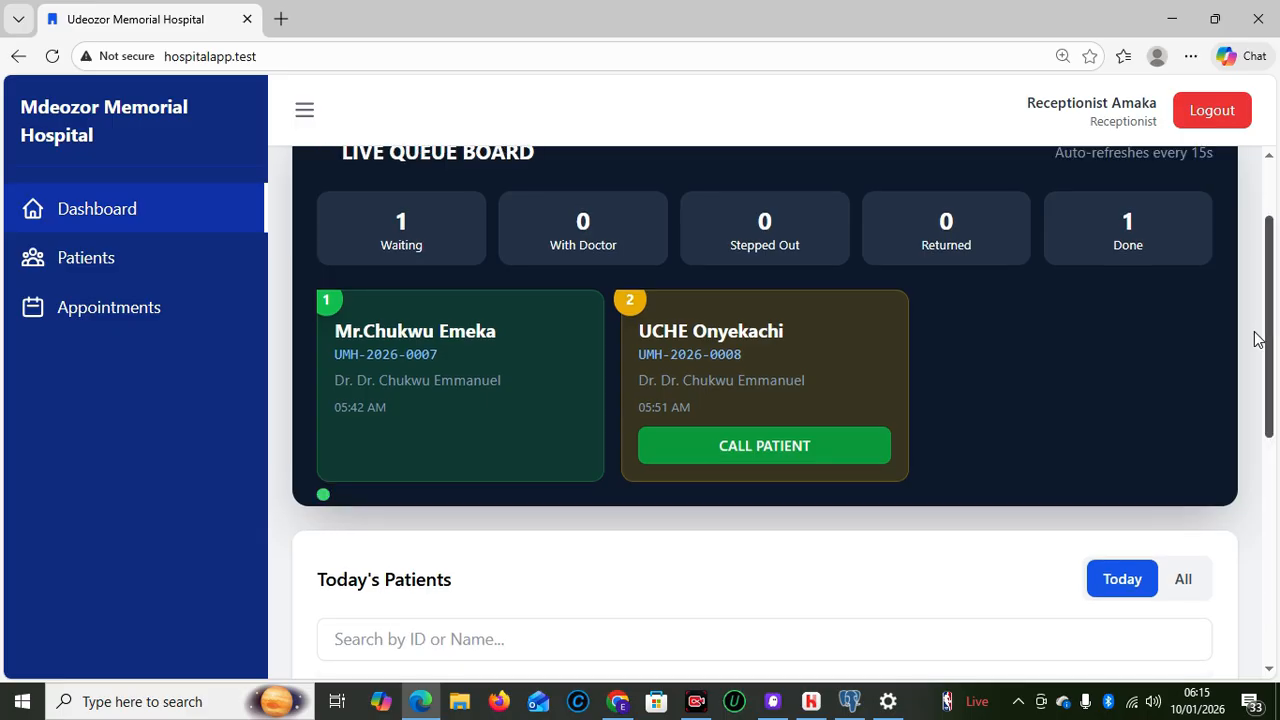
scroll(1258, 411, down, 1)
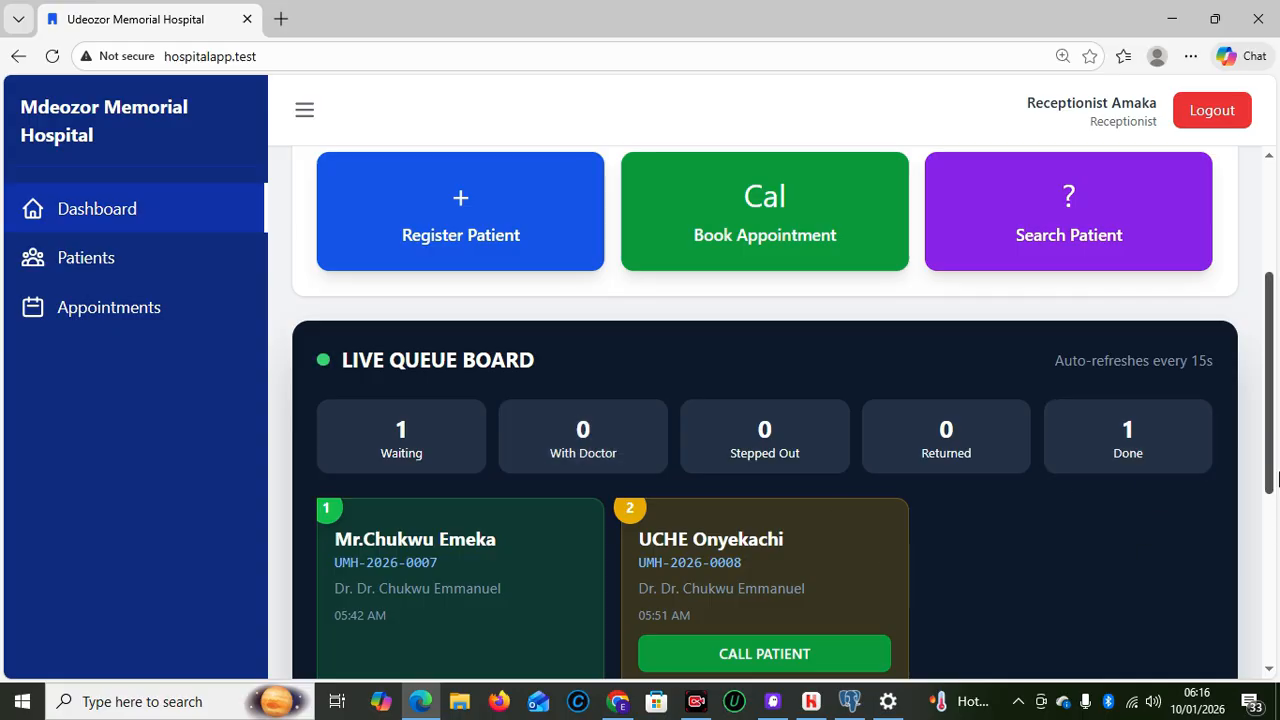
scroll(1278, 453, down, 4)
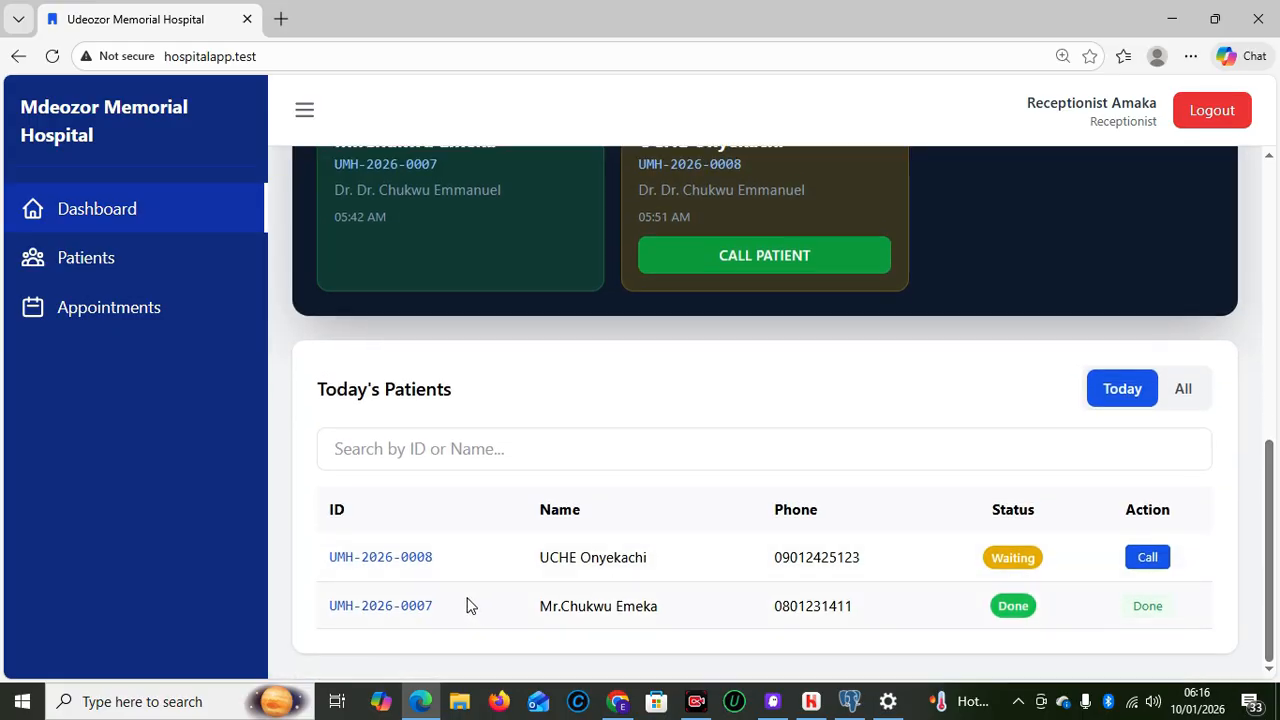